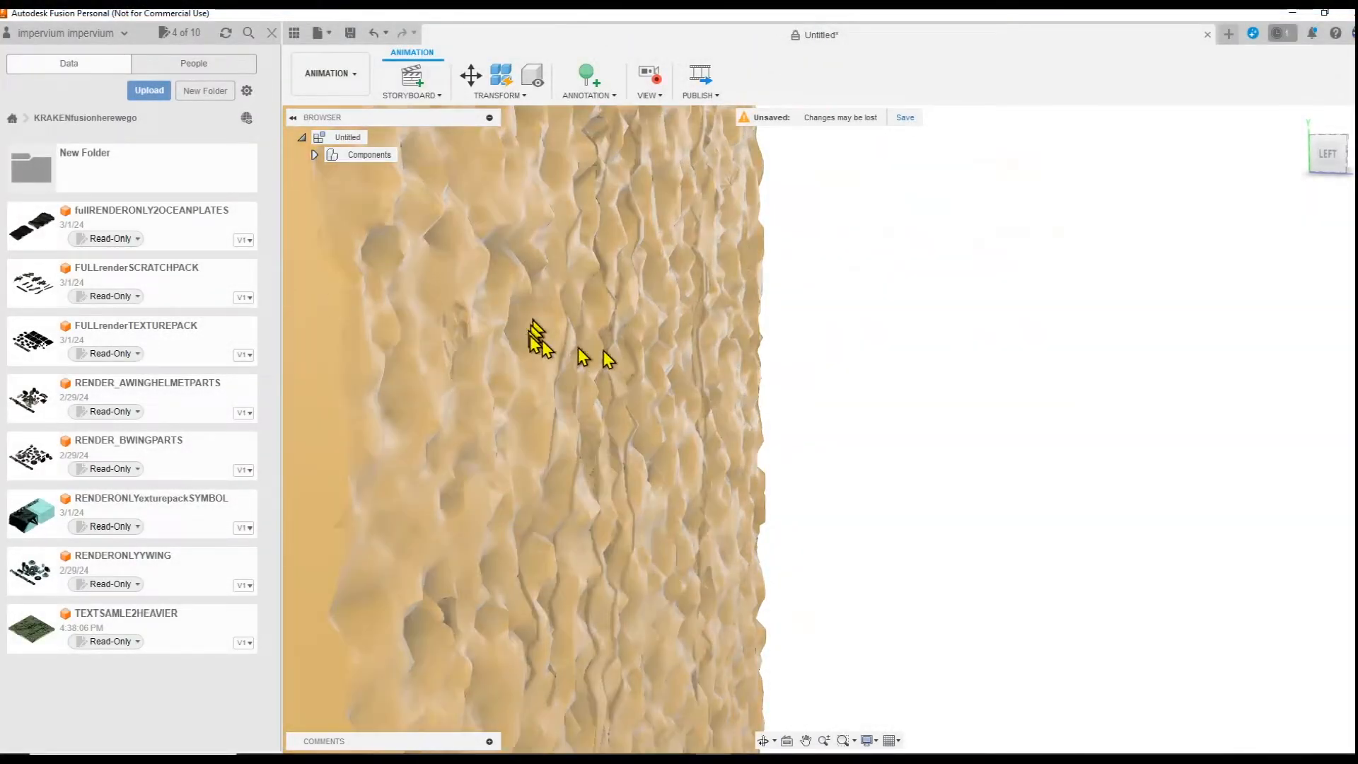
Examine the rough surface of the textured panel up close and from the front.
{"action": "middle_click_drag", "start_coordinate": [684, 351], "coordinate": [591, 338], "text": "shift"}
{"action": "scroll", "coordinate": [643, 356], "scroll_direction": "up", "scroll_amount": 2}
{"action": "scroll", "coordinate": [644, 358], "scroll_direction": "down", "scroll_amount": 3}
{"action": "scroll", "coordinate": [655, 358], "scroll_direction": "down", "scroll_amount": 4}
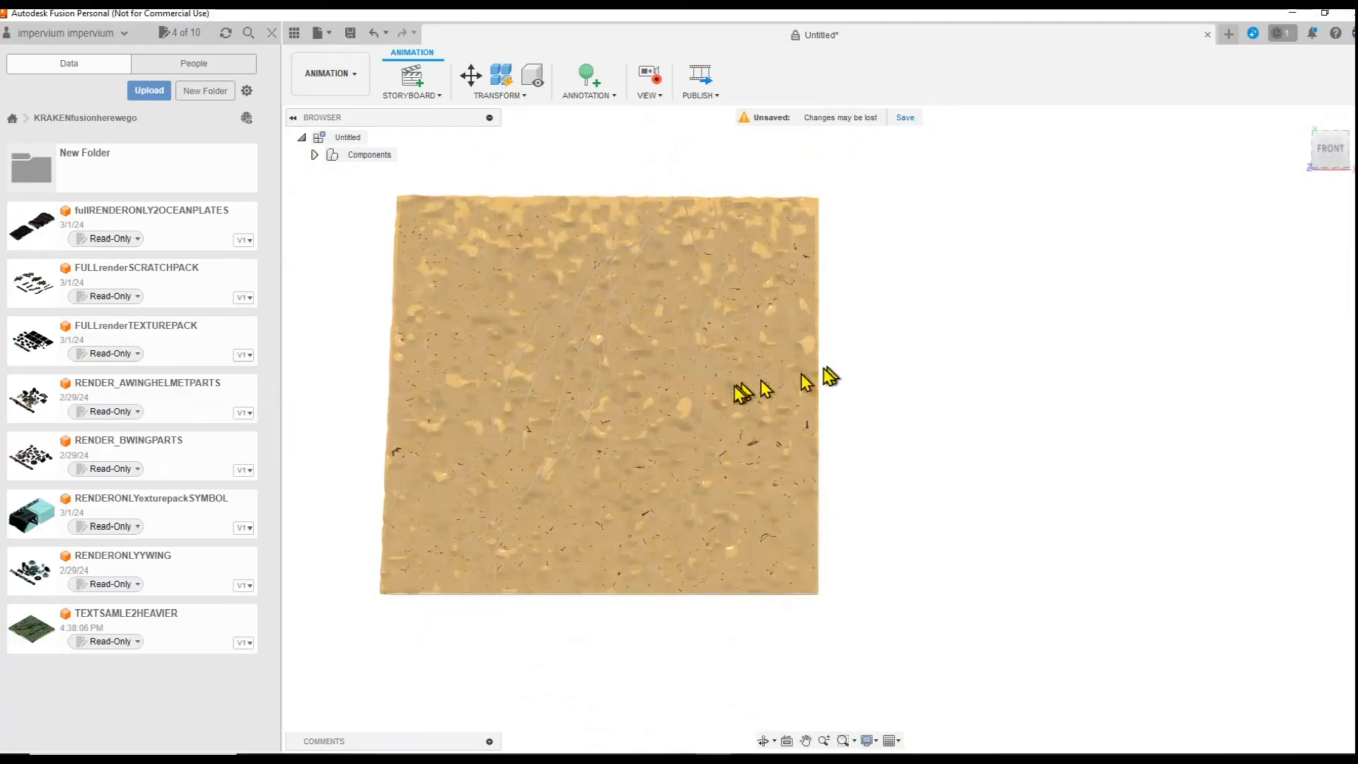
{"action": "middle_click_drag", "start_coordinate": [690, 365], "coordinate": [649, 347], "text": "shift"}
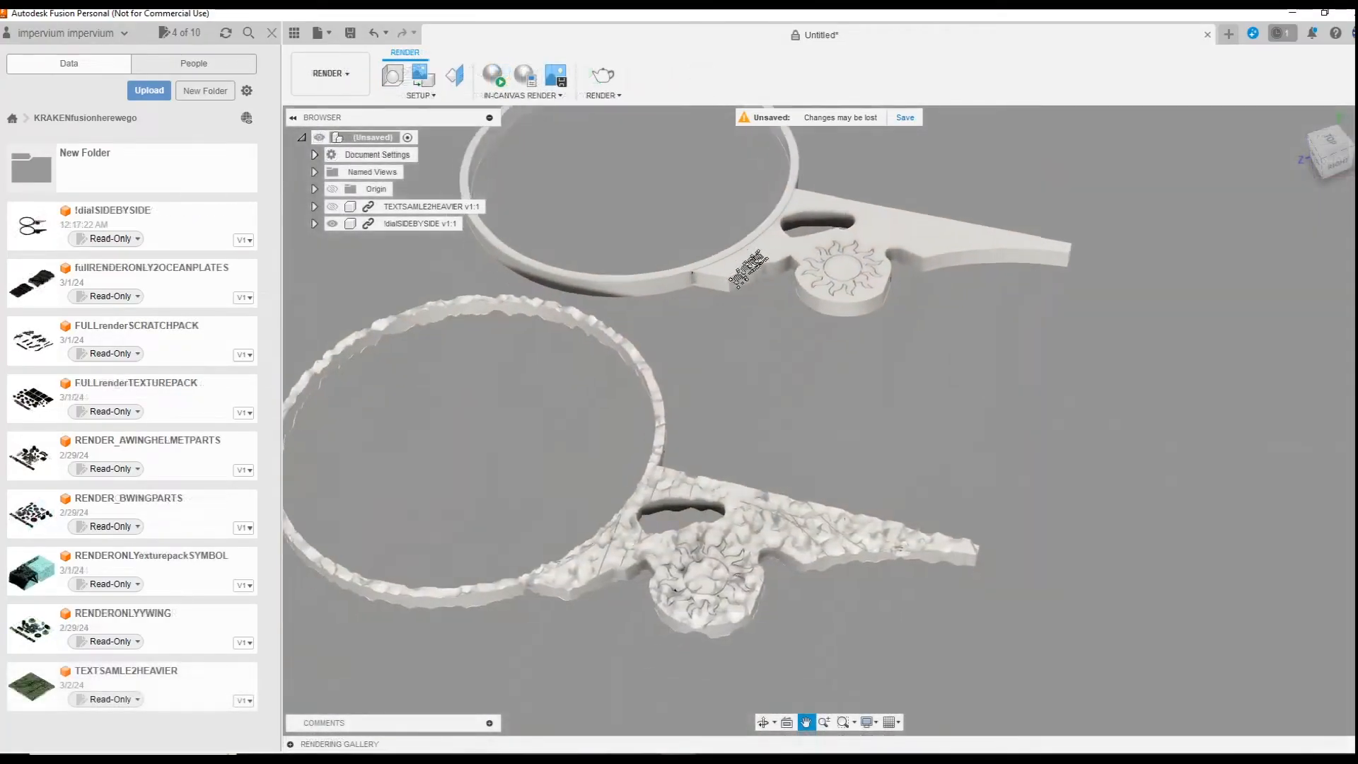
Compare the textured and plain versions of the ring-shaped dial model from several angles.
{"action": "middle_click_drag", "start_coordinate": [708, 315], "coordinate": [842, 311], "text": "shift"}
{"action": "middle_click_drag", "start_coordinate": [683, 417], "coordinate": [738, 364], "text": "shift"}
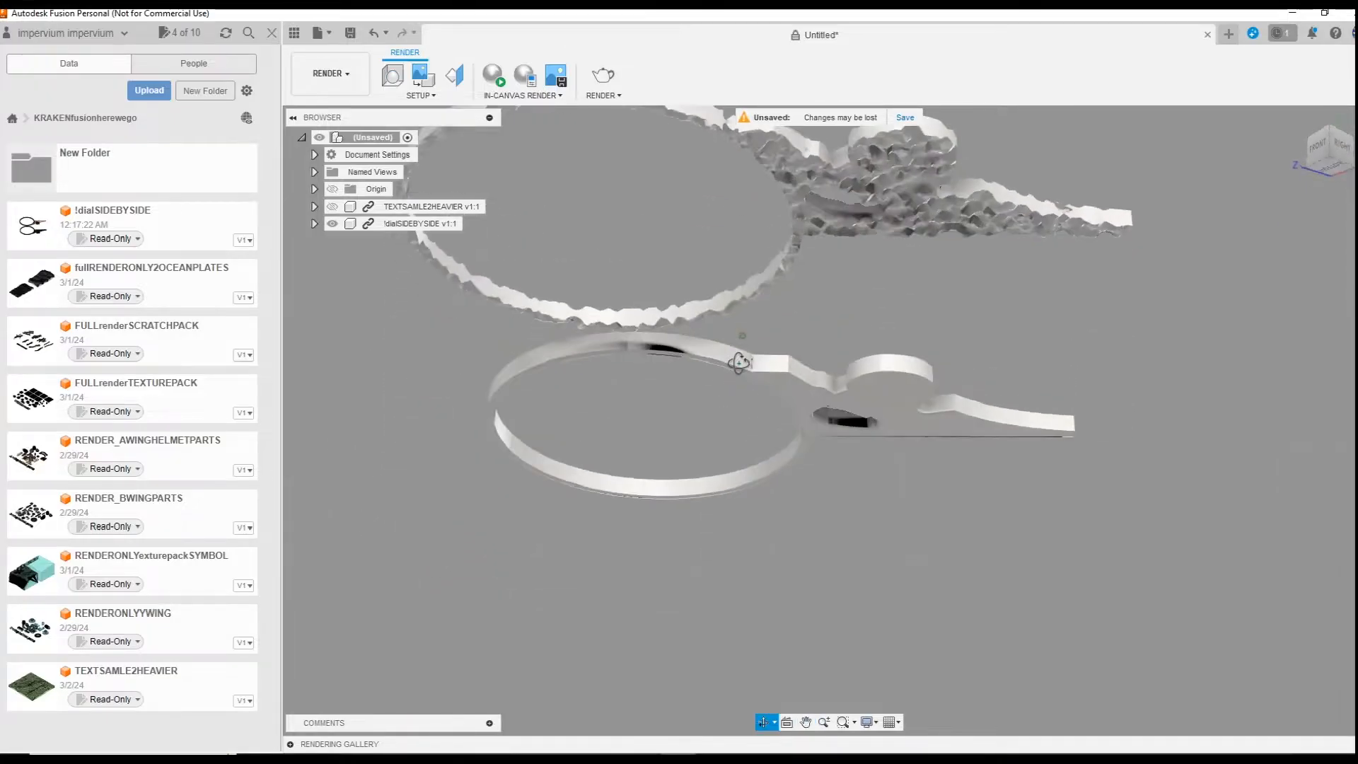
{"action": "middle_click_drag", "start_coordinate": [823, 327], "coordinate": [813, 362]}
{"action": "scroll", "coordinate": [826, 304], "scroll_direction": "up", "scroll_amount": 2}
{"action": "middle_click_drag", "start_coordinate": [829, 293], "coordinate": [826, 369]}
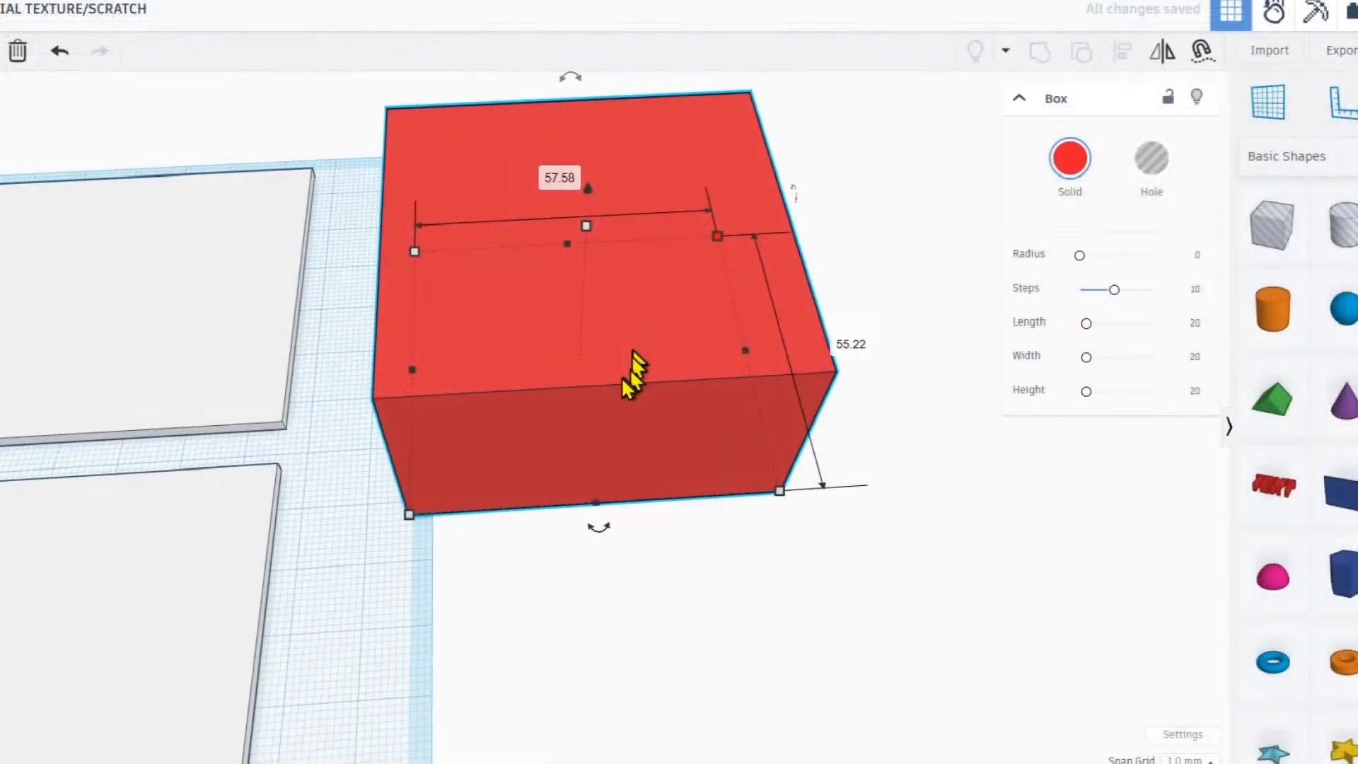
Switch to Tinkercad and increase the height of the red box beside the workplane.
{"action": "right_click_drag", "start_coordinate": [630, 373], "coordinate": [622, 339]}
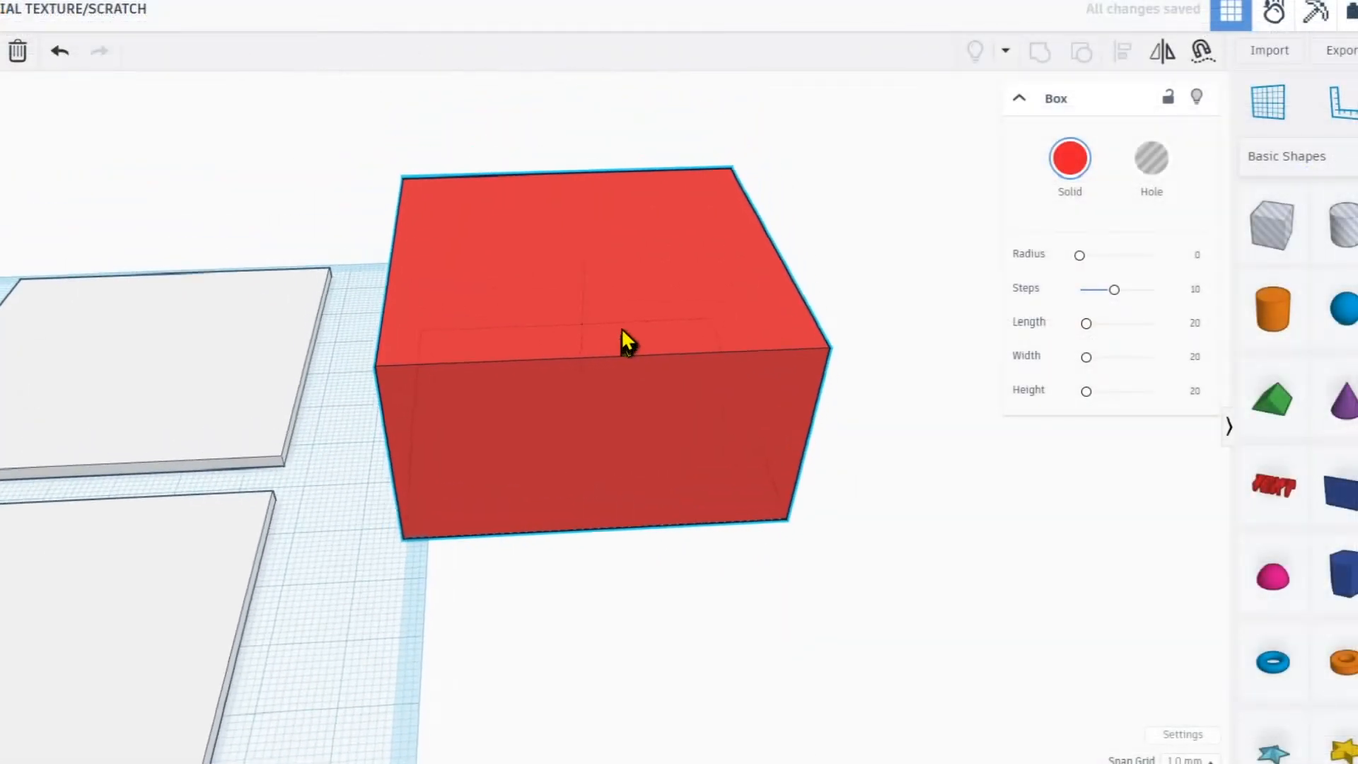
{"action": "left_click_drag", "start_coordinate": [586, 265], "coordinate": [582, 203]}
{"action": "right_click_drag", "start_coordinate": [501, 307], "coordinate": [433, 349]}
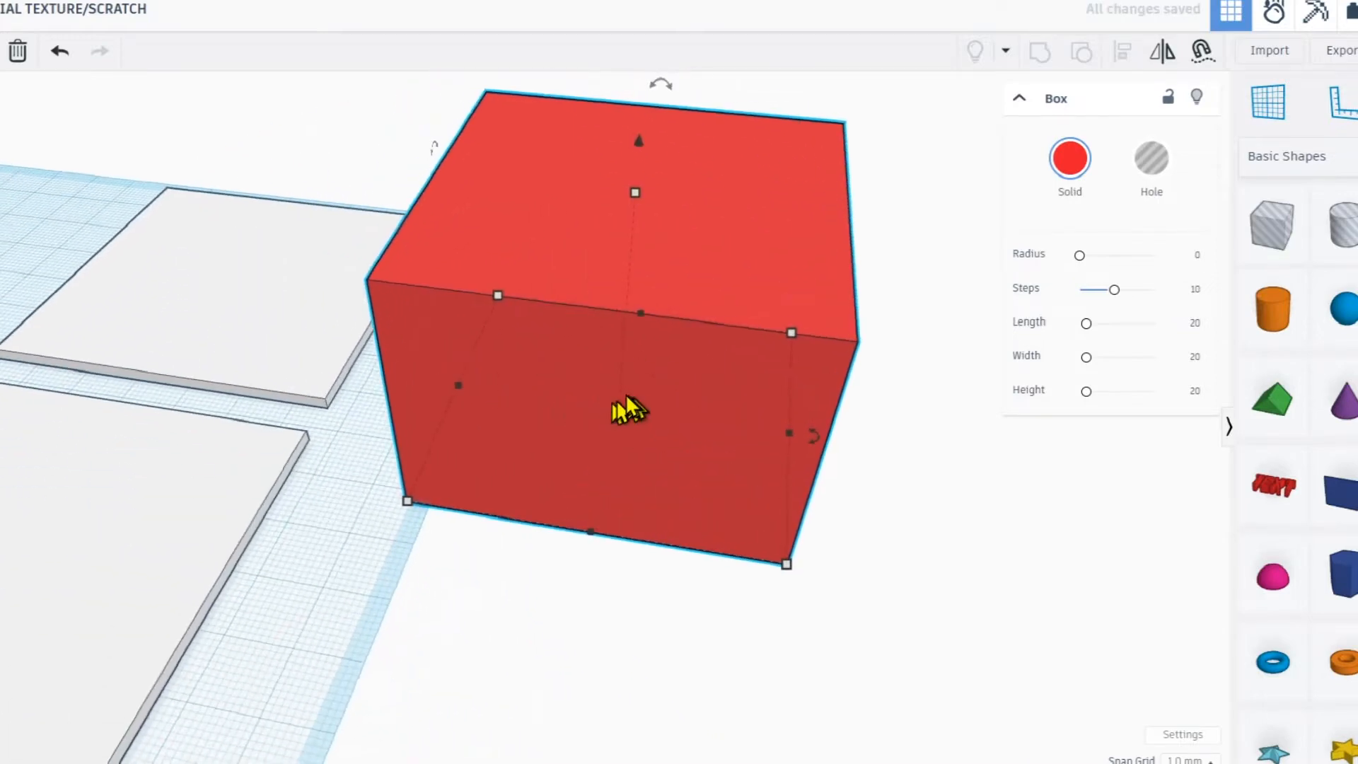
{"action": "scroll", "coordinate": [627, 401], "scroll_direction": "down", "scroll_amount": 3}
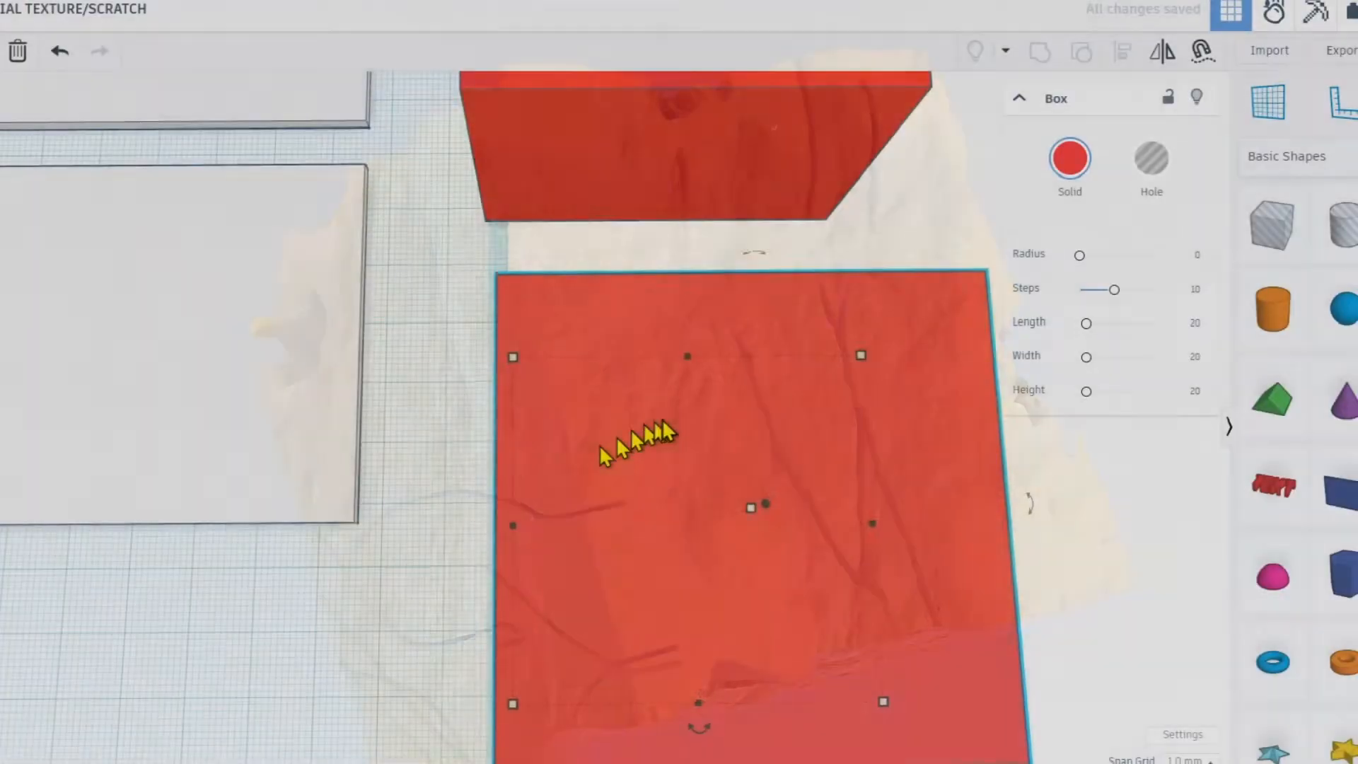
Move both red boxes across to the opposite side of the workplane and shift the nearer white plate 21 by 36 mm toward the near corner.
{"action": "left_click_drag", "start_coordinate": [601, 451], "coordinate": [628, 233]}
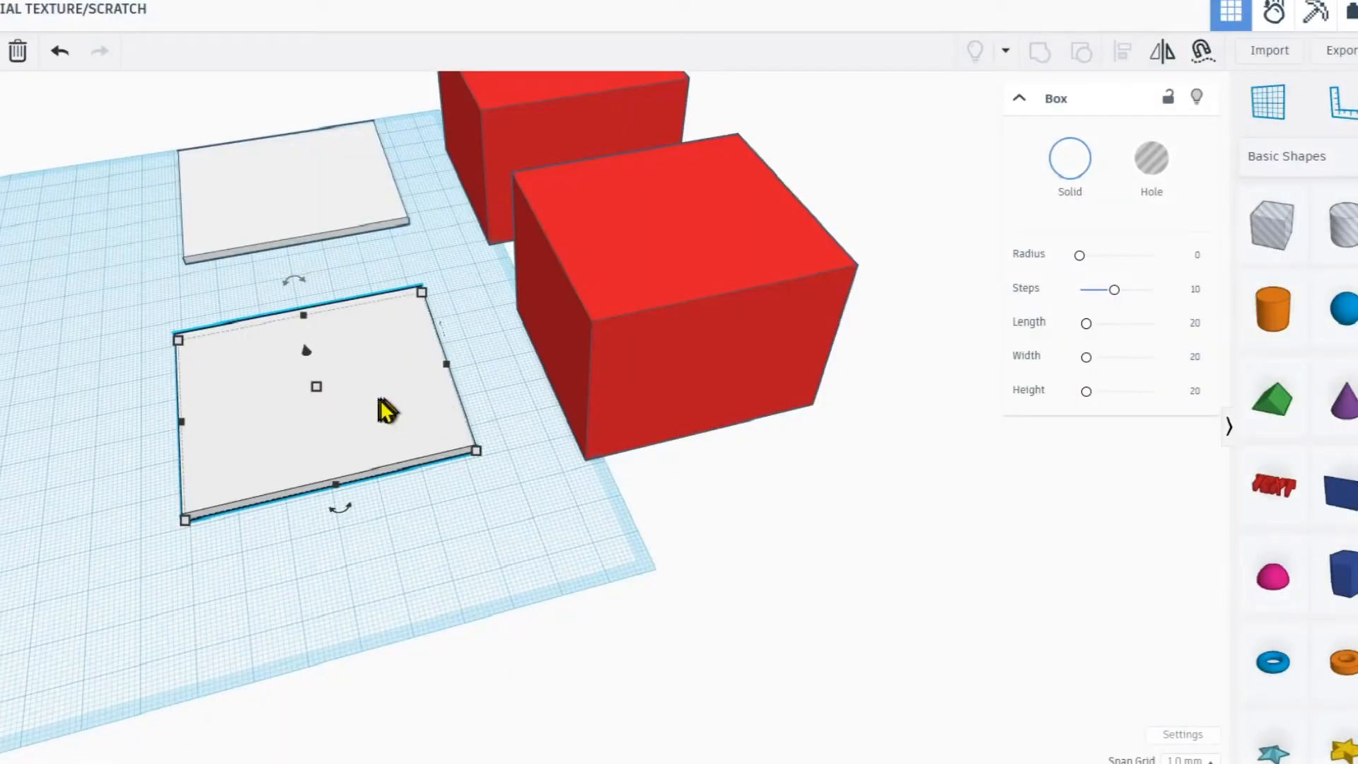
{"action": "left_click_drag", "start_coordinate": [720, 334], "coordinate": [2, 375]}
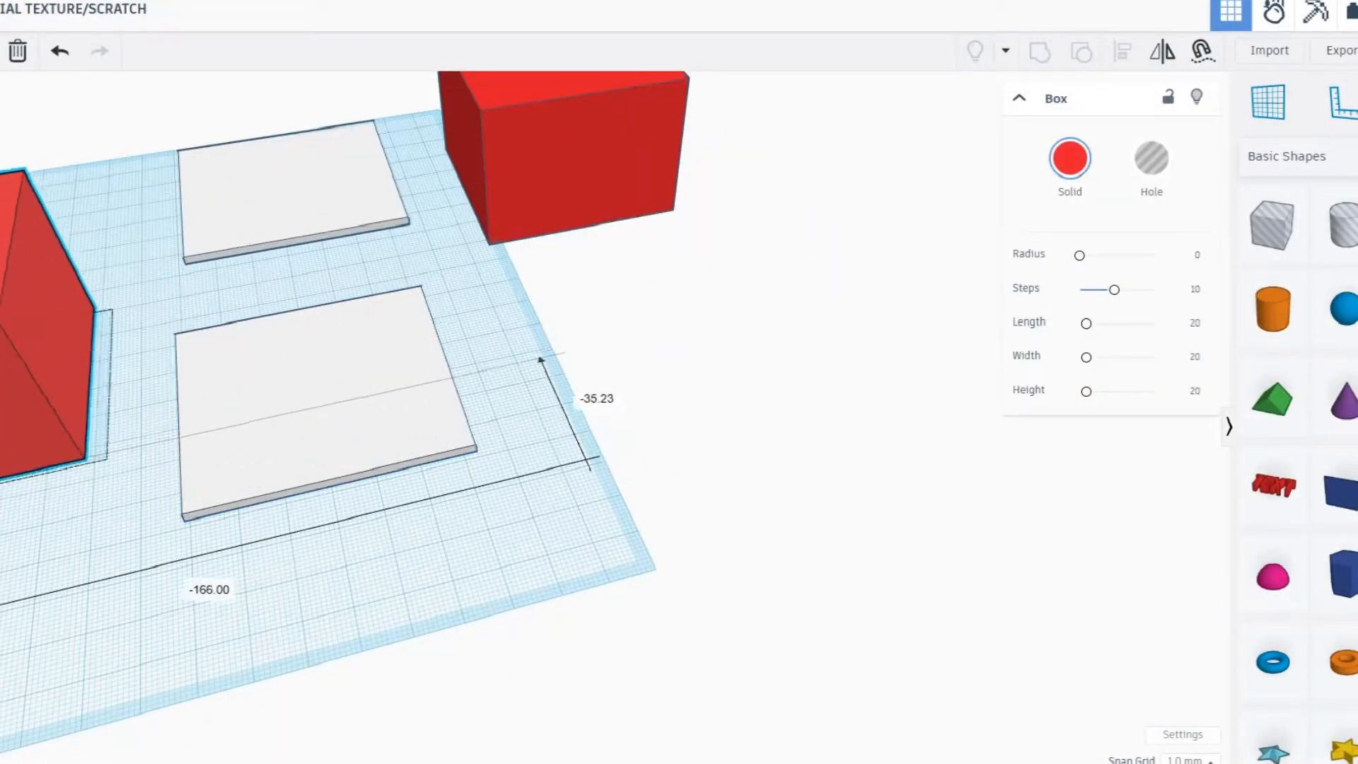
{"action": "left_click_drag", "start_coordinate": [720, 177], "coordinate": [71, 241]}
{"action": "left_click_drag", "start_coordinate": [303, 416], "coordinate": [439, 516]}
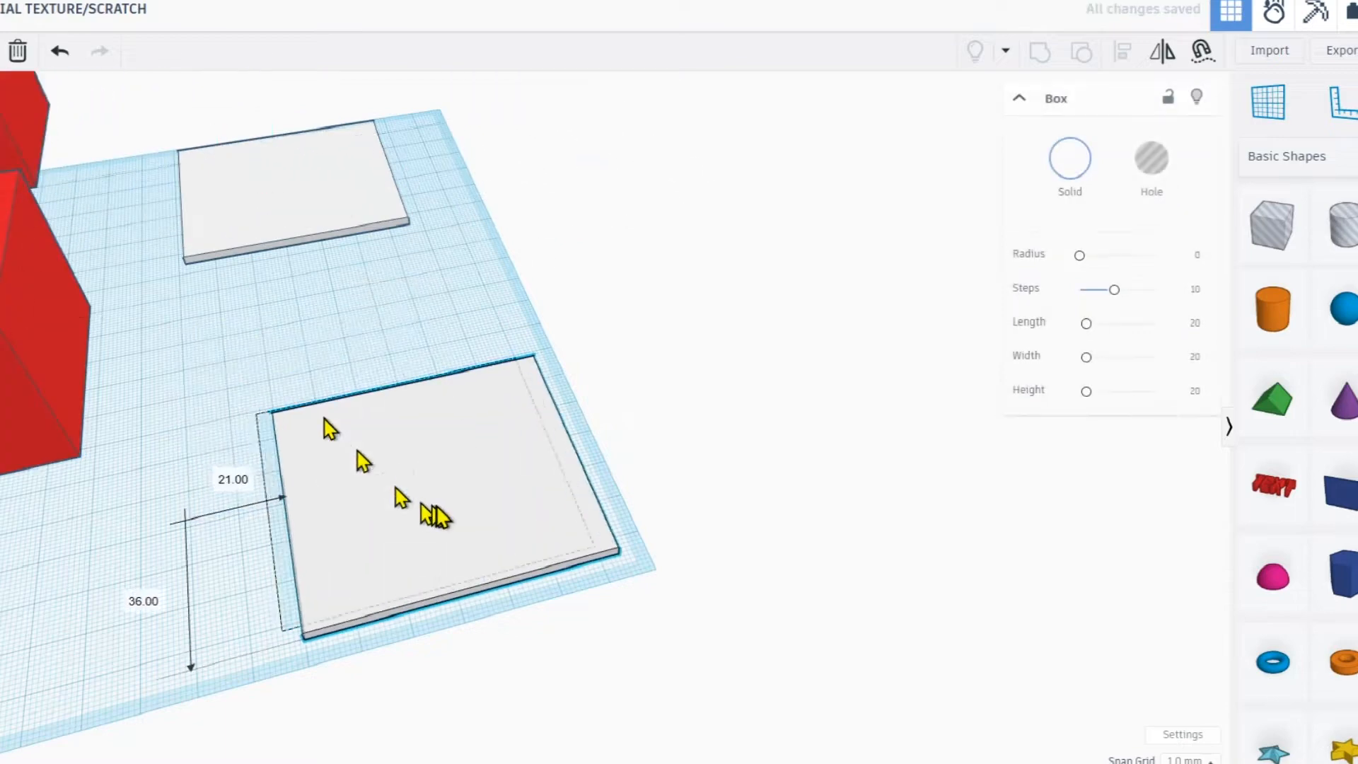
{"action": "right_click_drag", "start_coordinate": [537, 524], "coordinate": [467, 527]}
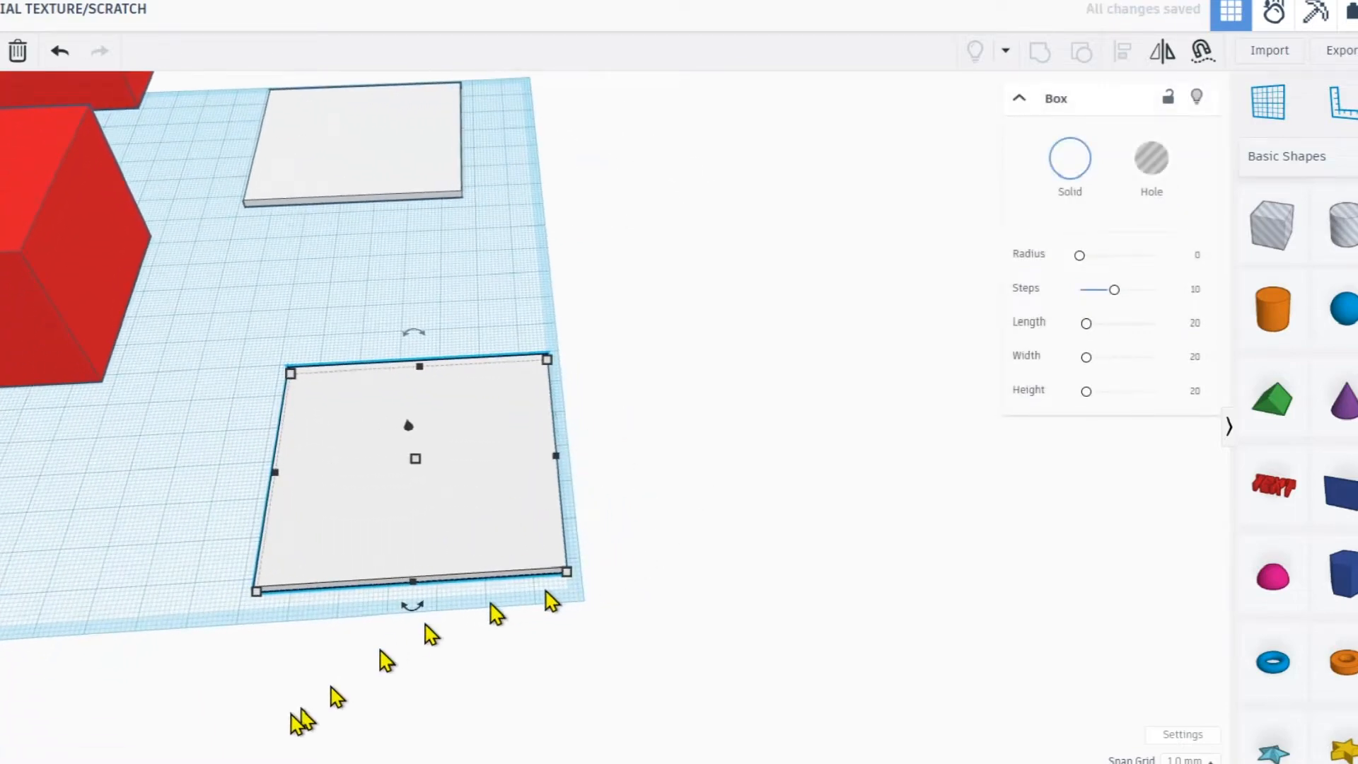
Start importing a shape file and browse to the SCRATCH_PACK folder inside TEXTUREPACKS on the F: drive.
{"action": "left_click", "coordinate": [1269, 57]}
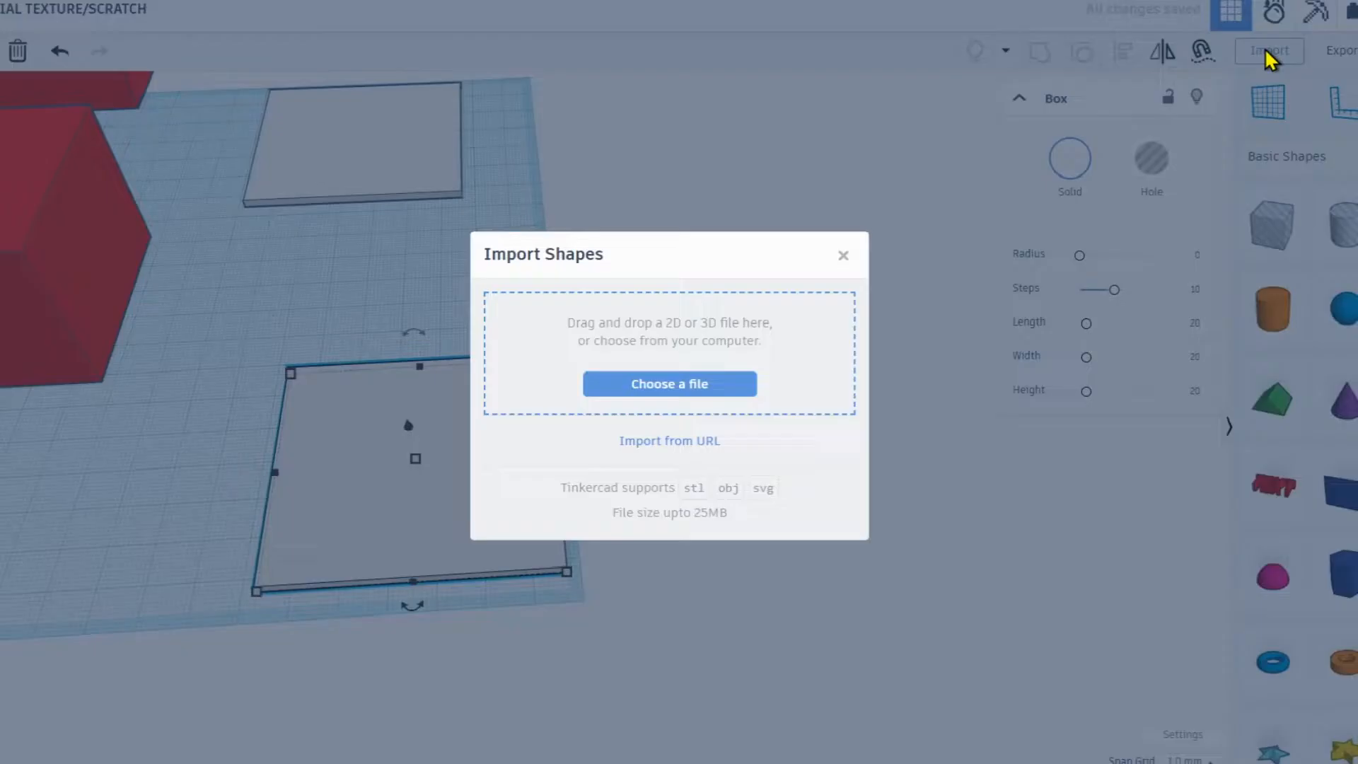
{"action": "left_click", "coordinate": [663, 385]}
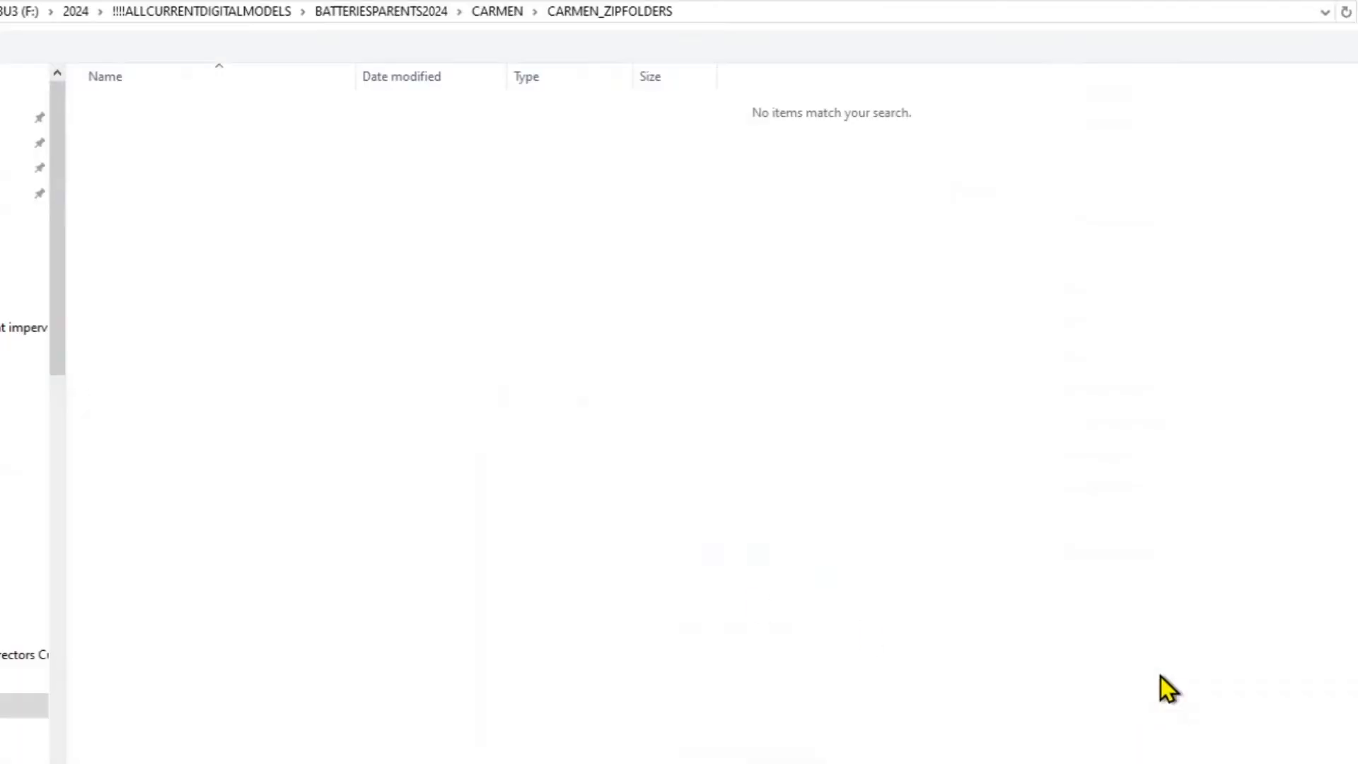
{"action": "left_click", "coordinate": [3, 13]}
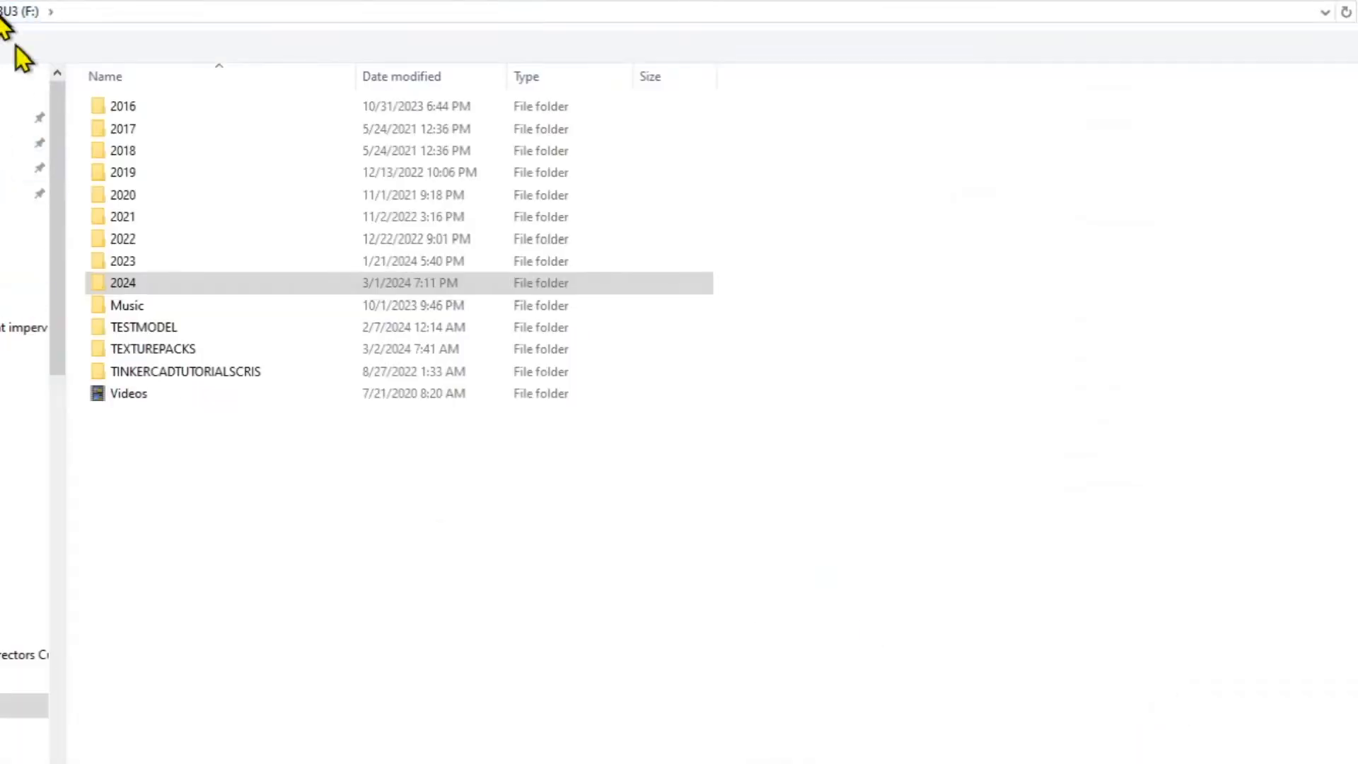
{"action": "double_click", "coordinate": [161, 354]}
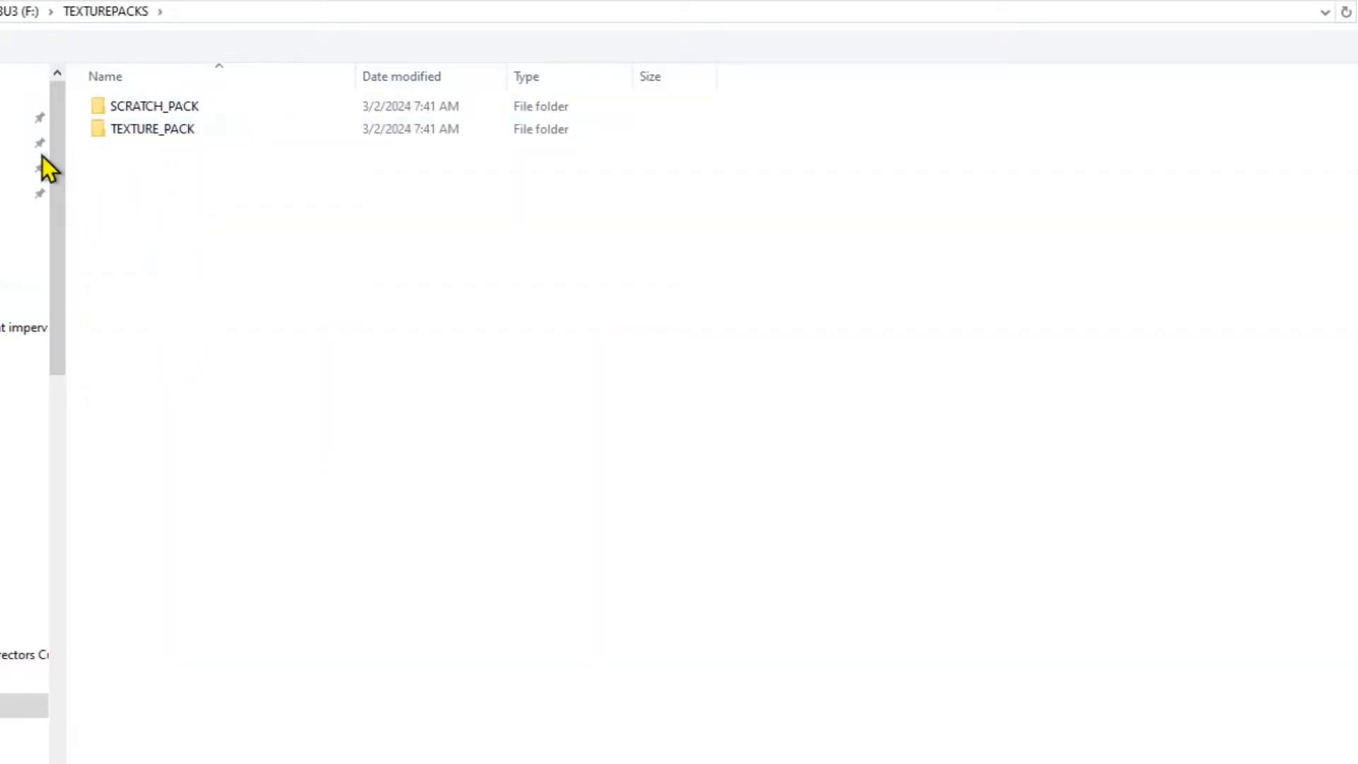
{"action": "double_click", "coordinate": [146, 112]}
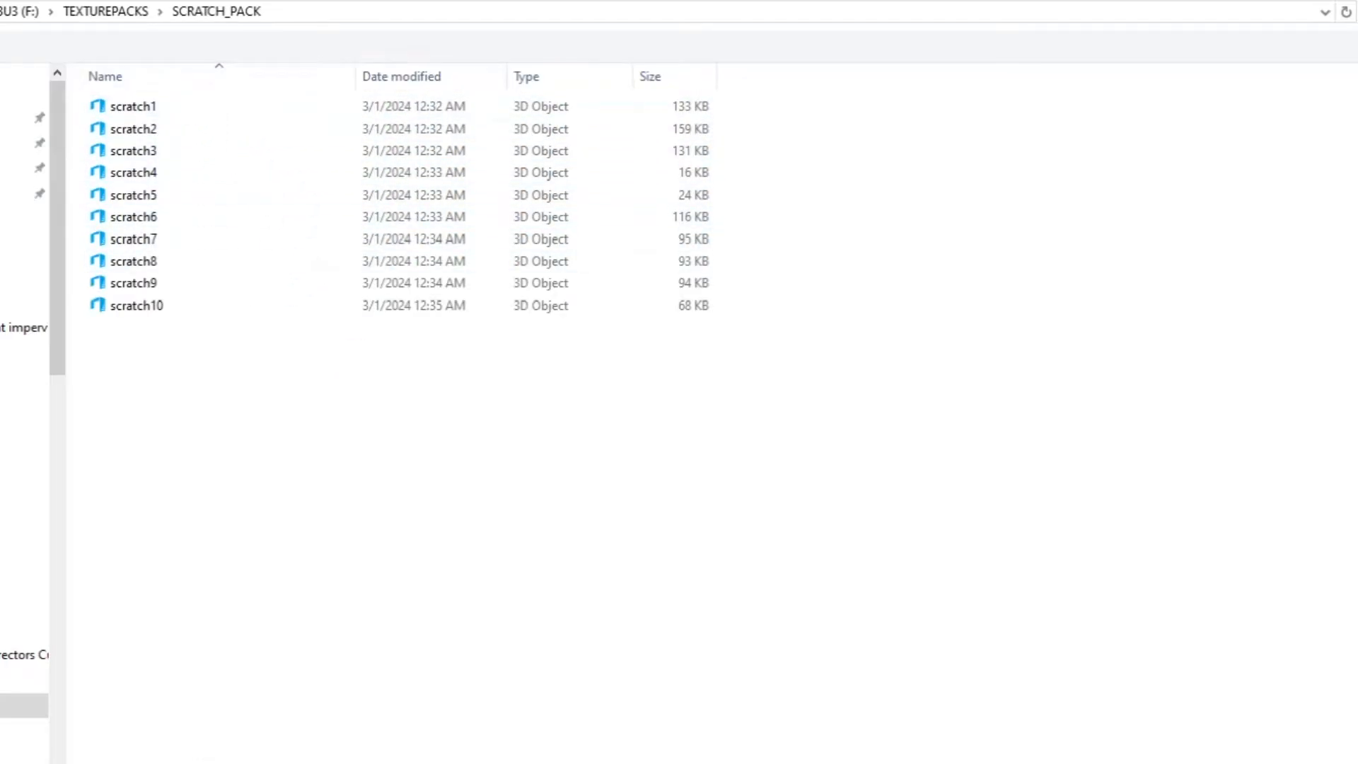
Examine the scratch models in the 3D preview of the scratch pack, up close and from different angles.
{"action": "left_click_drag", "start_coordinate": [891, 1], "coordinate": [632, 28]}
{"action": "scroll", "coordinate": [590, 407], "scroll_direction": "up", "scroll_amount": 6}
{"action": "scroll", "coordinate": [531, 461], "scroll_direction": "down", "scroll_amount": 8}
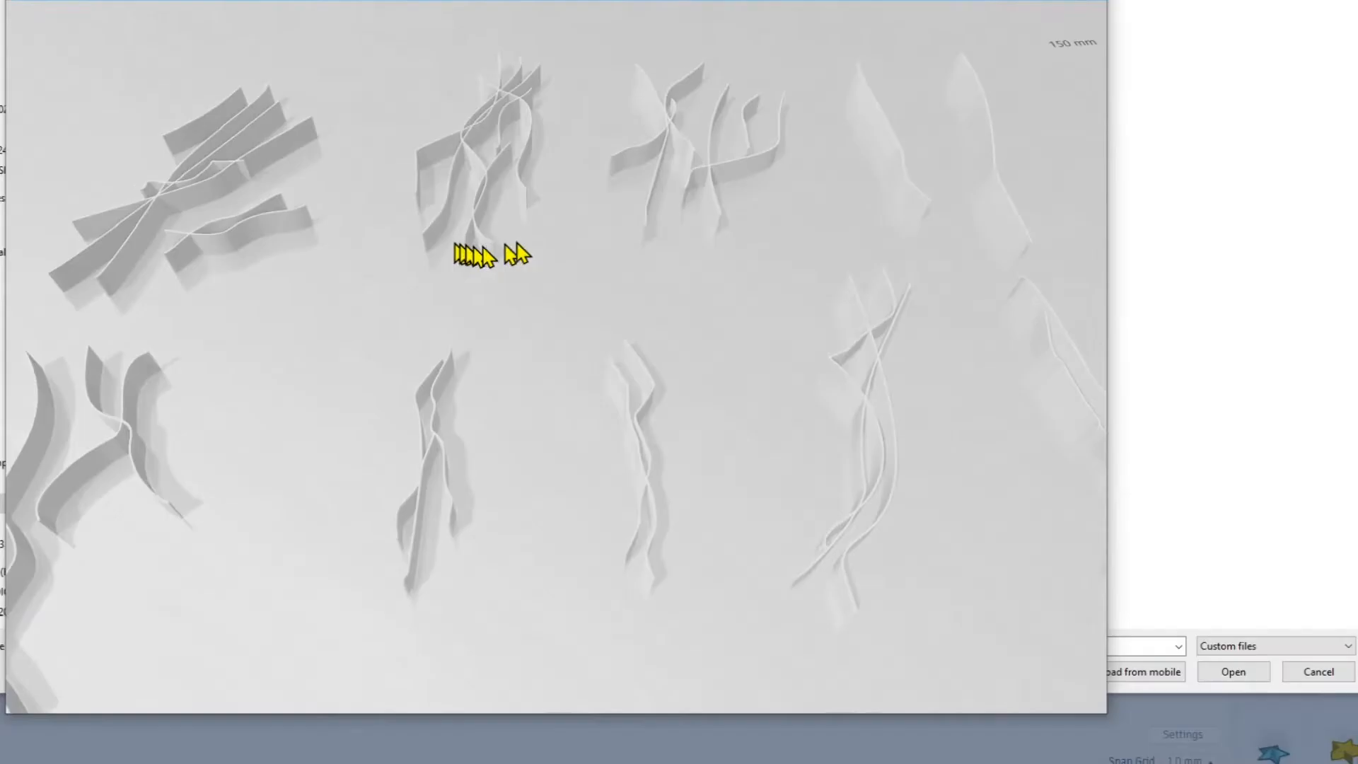
{"action": "left_click_drag", "start_coordinate": [429, 309], "coordinate": [737, 289]}
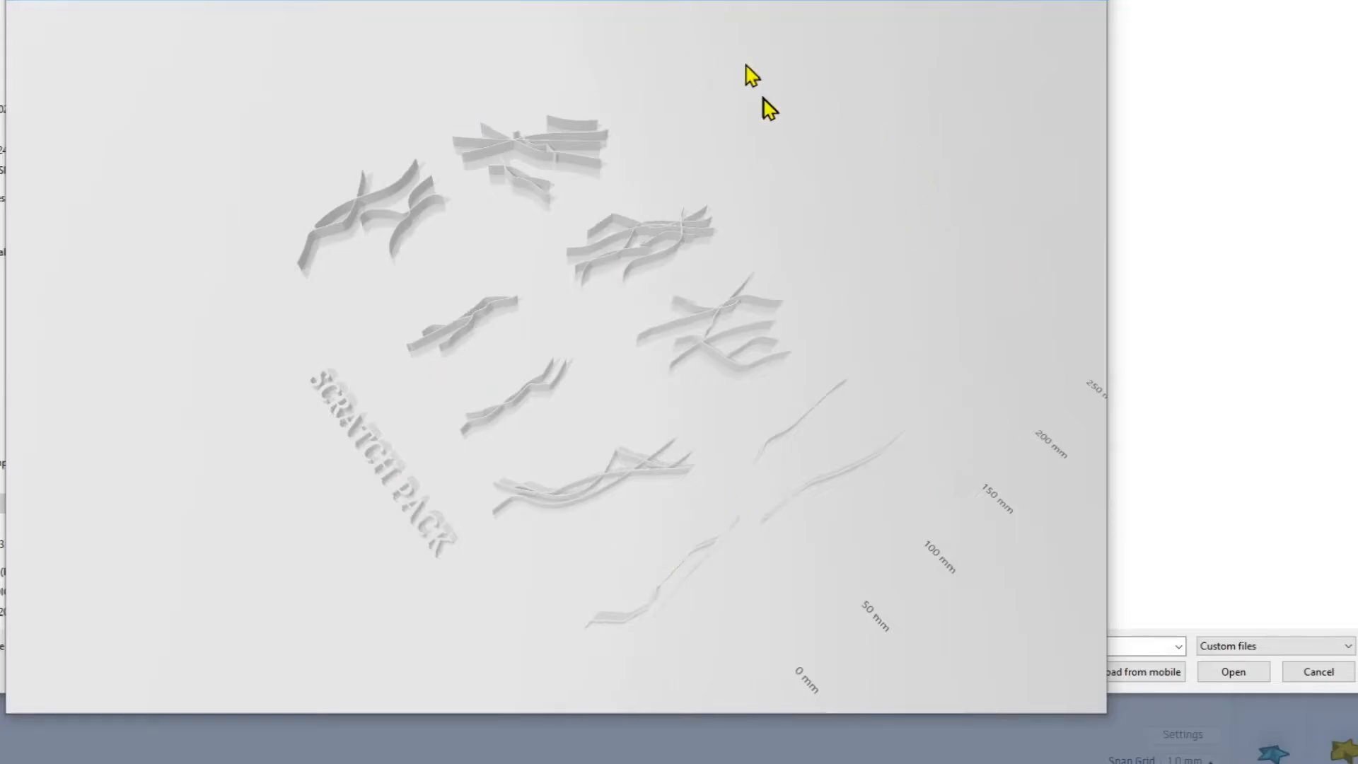
{"action": "left_click_drag", "start_coordinate": [556, 0], "coordinate": [711, 0]}
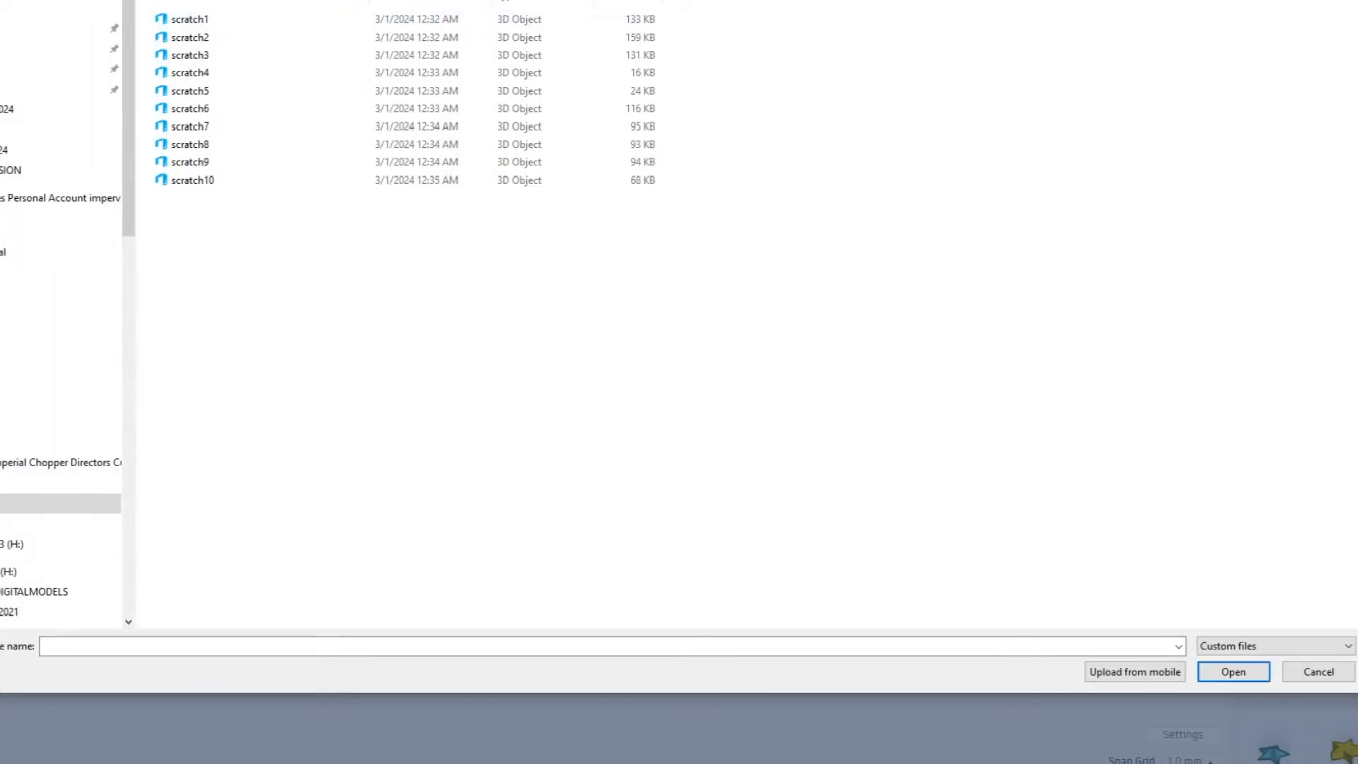
Change the import folder to TEXTURE_PACK inside TEXTUREPACKS.
{"action": "left_click", "coordinate": [202, 0]}
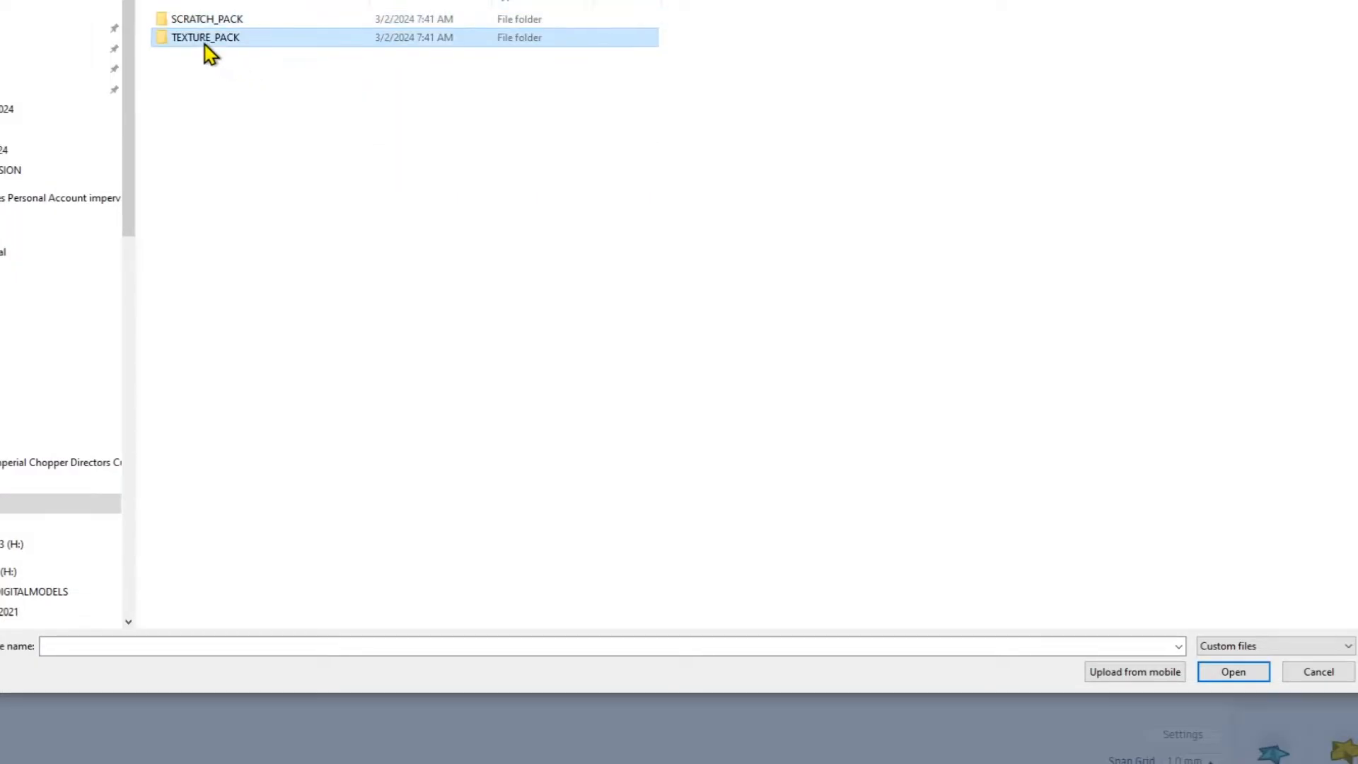
{"action": "double_click", "coordinate": [205, 39]}
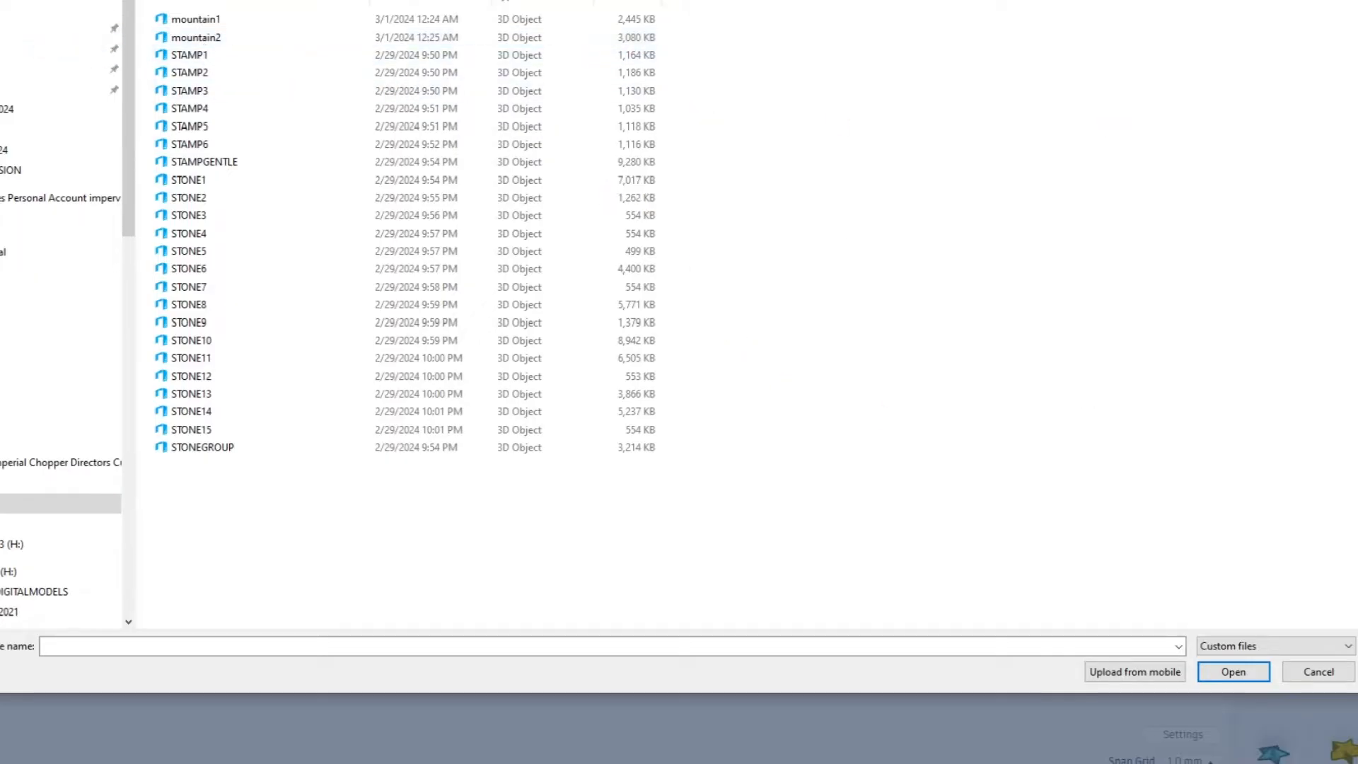
Examine the overall 3D preview of the texture pack and its square texture stamps.
{"action": "left_click_drag", "start_coordinate": [1357, 318], "coordinate": [620, 0]}
{"action": "scroll", "coordinate": [586, 411], "scroll_direction": "up", "scroll_amount": 10}
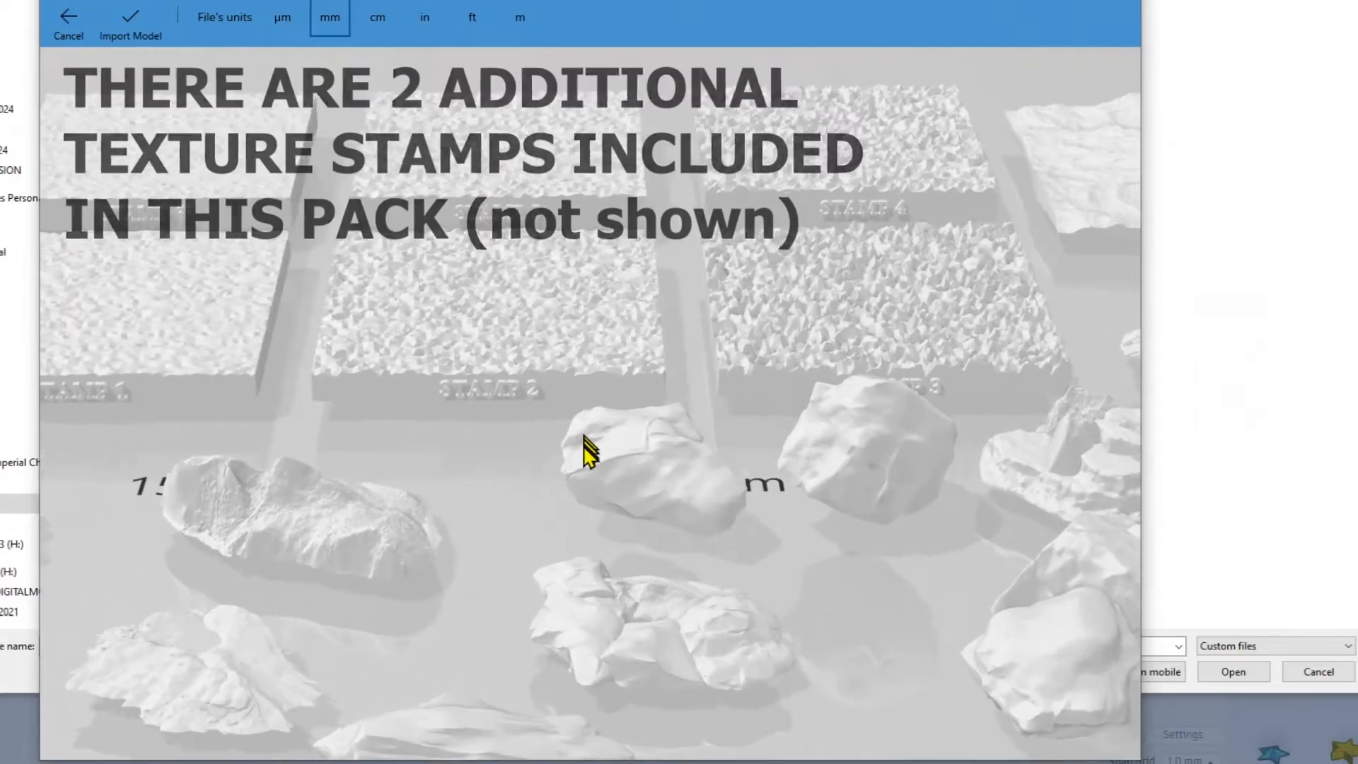
{"action": "scroll", "coordinate": [591, 411], "scroll_direction": "down", "scroll_amount": 5}
{"action": "scroll", "coordinate": [588, 414], "scroll_direction": "down", "scroll_amount": 3}
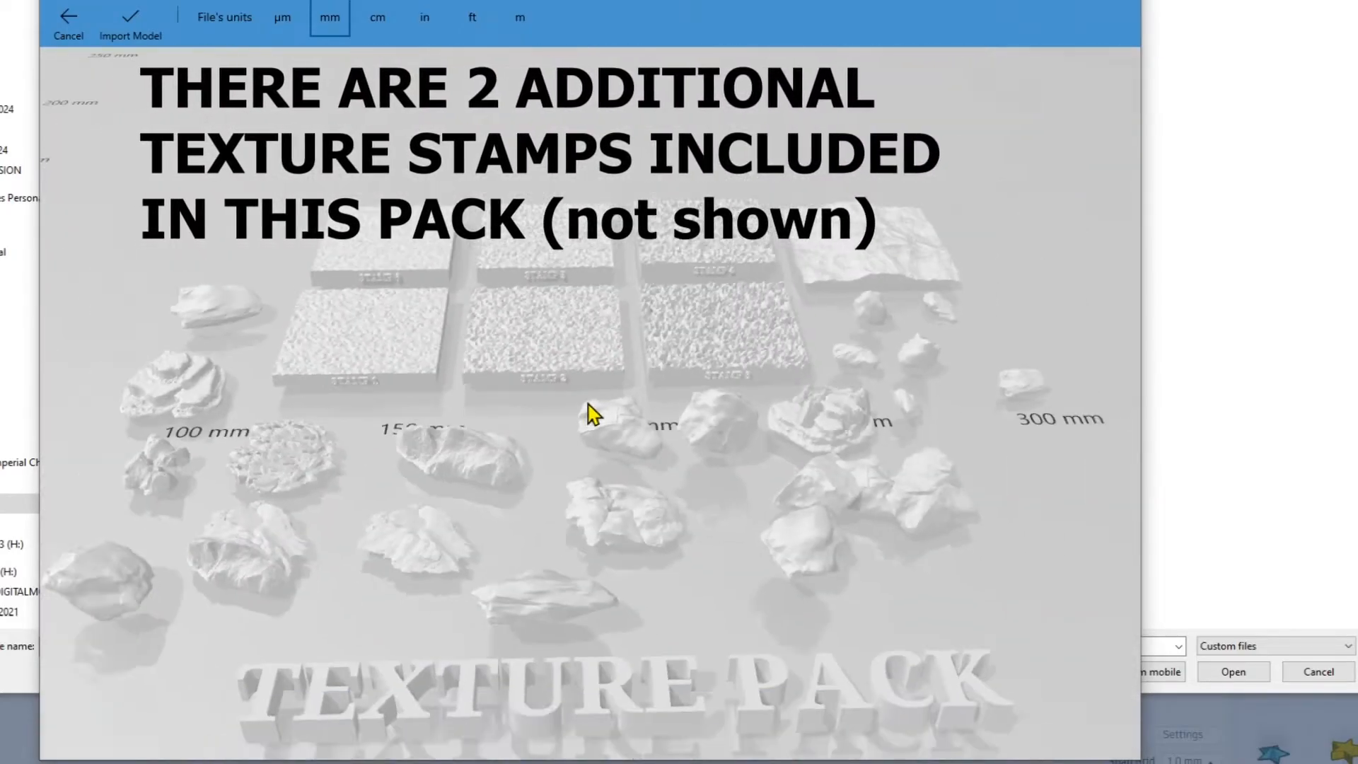
{"action": "left_click_drag", "start_coordinate": [476, 428], "coordinate": [731, 439]}
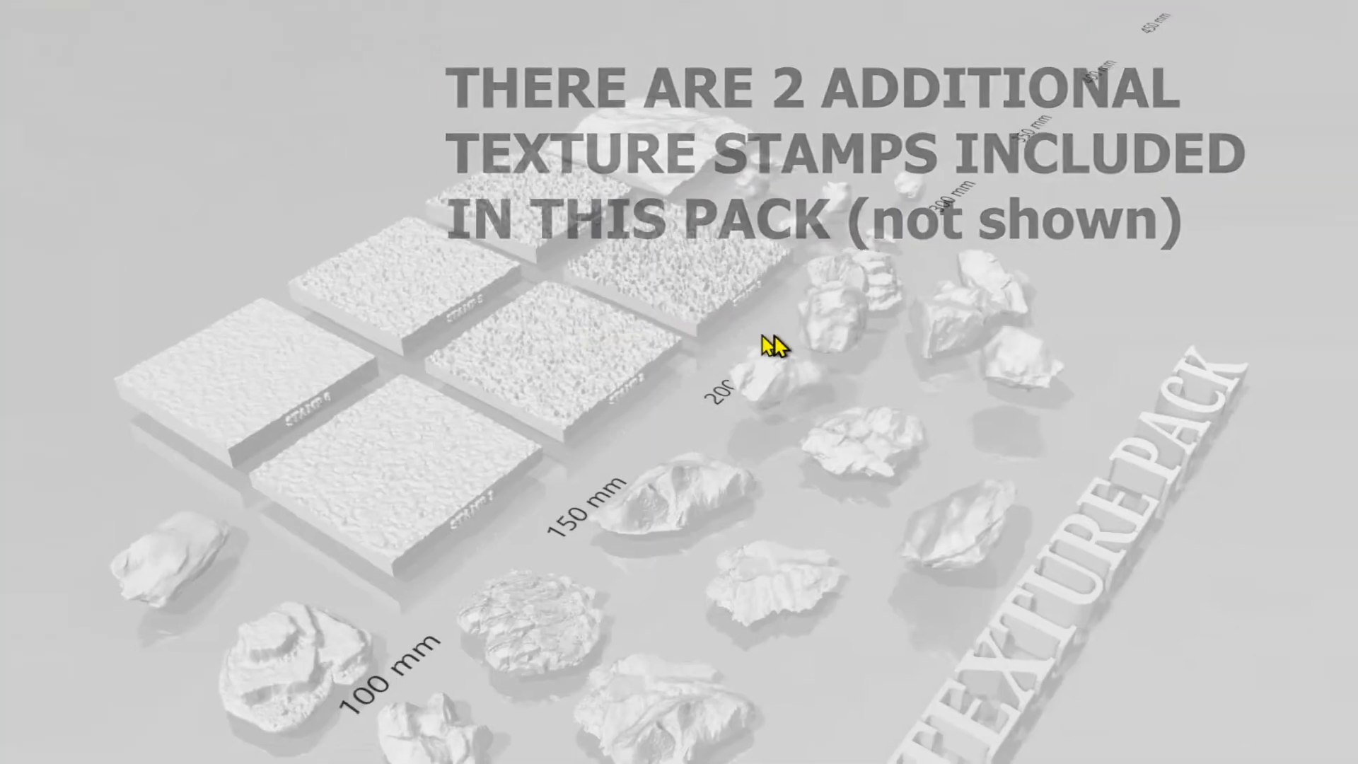
{"action": "mouse_move", "coordinate": [388, 290]}
{"action": "left_mouse_down"}
{"action": "mouse_move", "coordinate": [649, 349]}
{"action": "mouse_move", "coordinate": [640, 304]}
{"action": "mouse_move", "coordinate": [441, 336]}
{"action": "mouse_move", "coordinate": [404, 311]}
{"action": "left_mouse_up"}
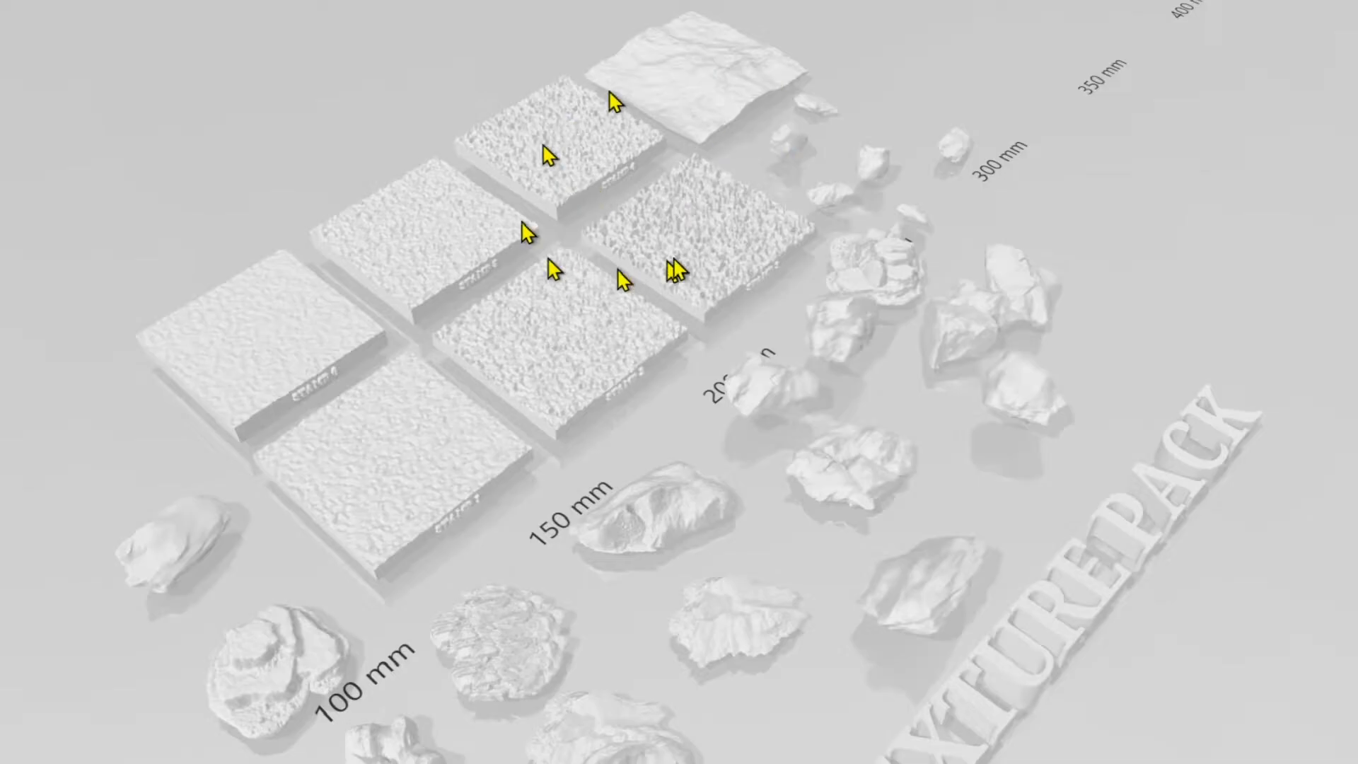
Examine the gentle, uneven sheet stamp beside the square stamps from above and up close.
{"action": "left_click_drag", "start_coordinate": [527, 348], "coordinate": [1058, 183]}
{"action": "scroll", "coordinate": [1059, 183], "scroll_direction": "down", "scroll_amount": 5}
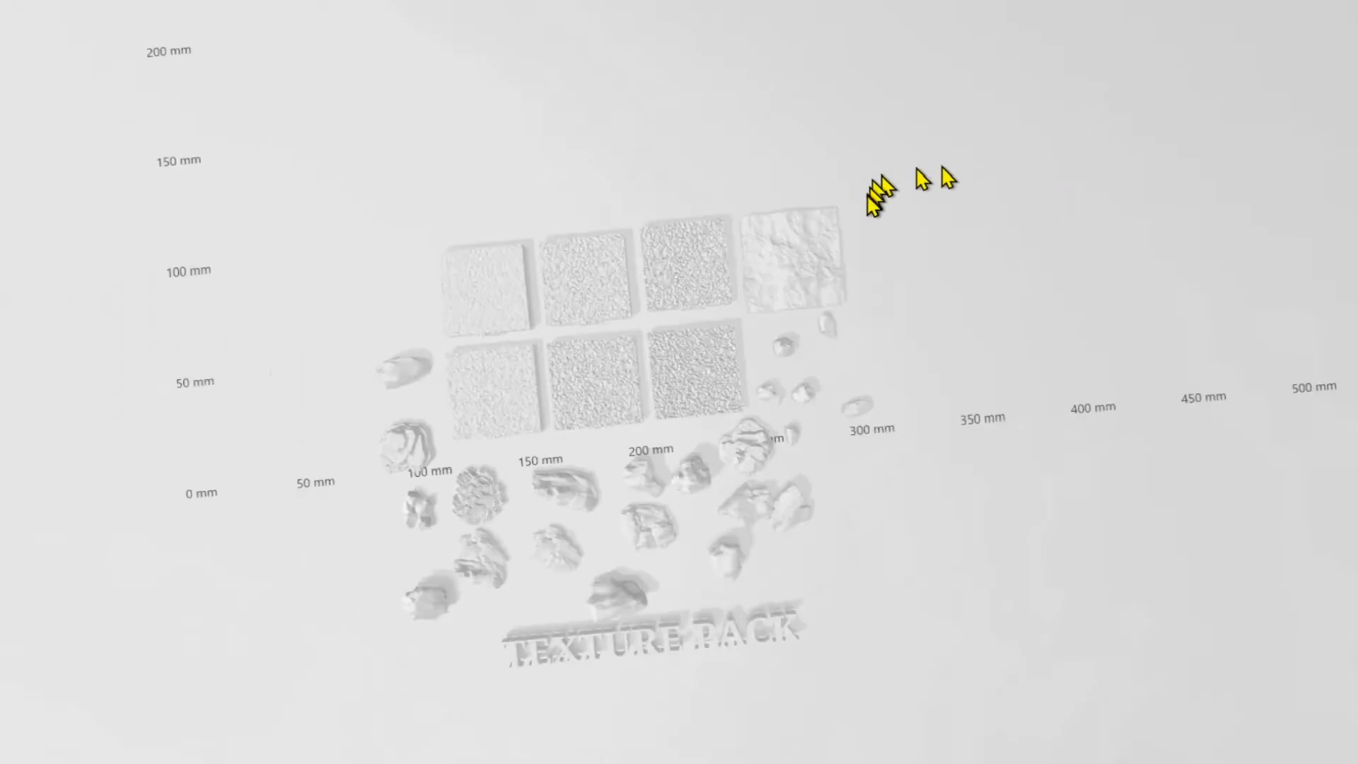
{"action": "scroll", "coordinate": [849, 239], "scroll_direction": "up", "scroll_amount": 2}
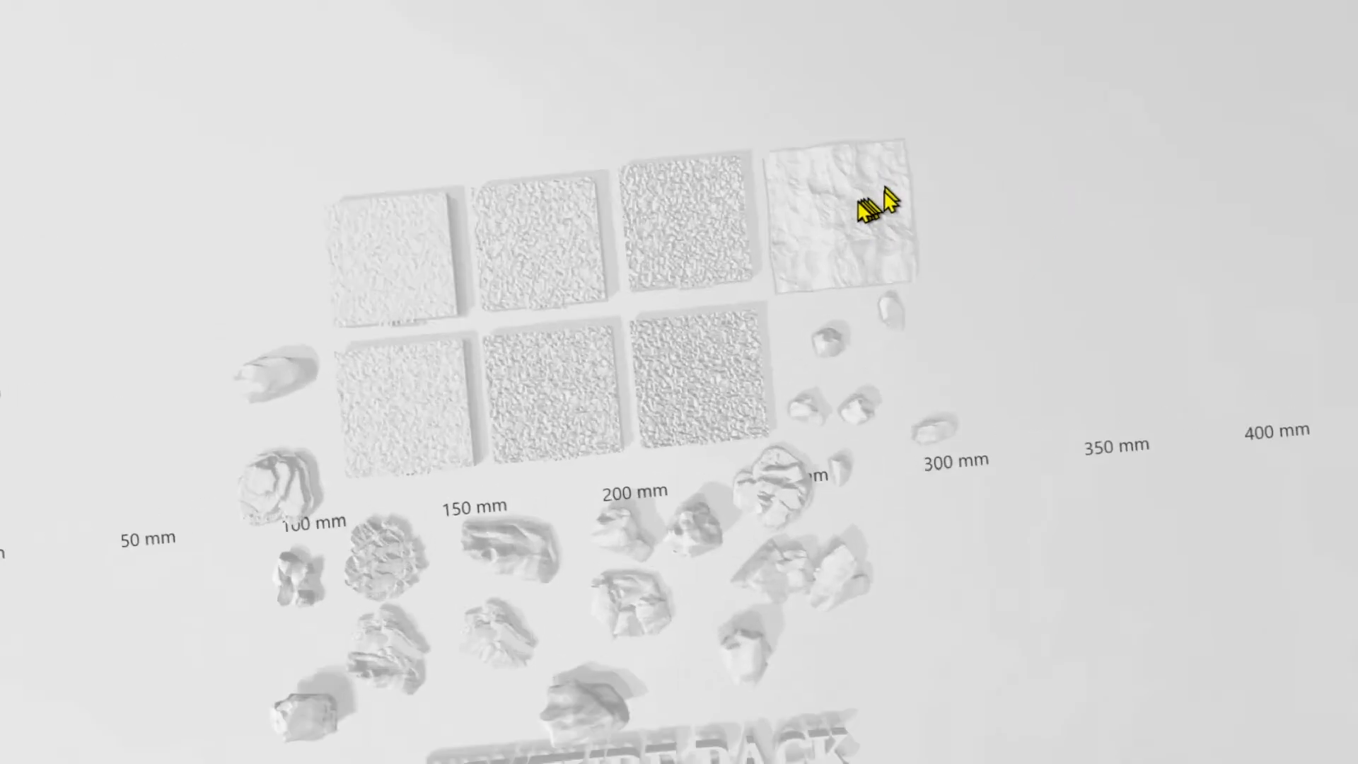
{"action": "left_click_drag", "start_coordinate": [864, 206], "coordinate": [895, 322]}
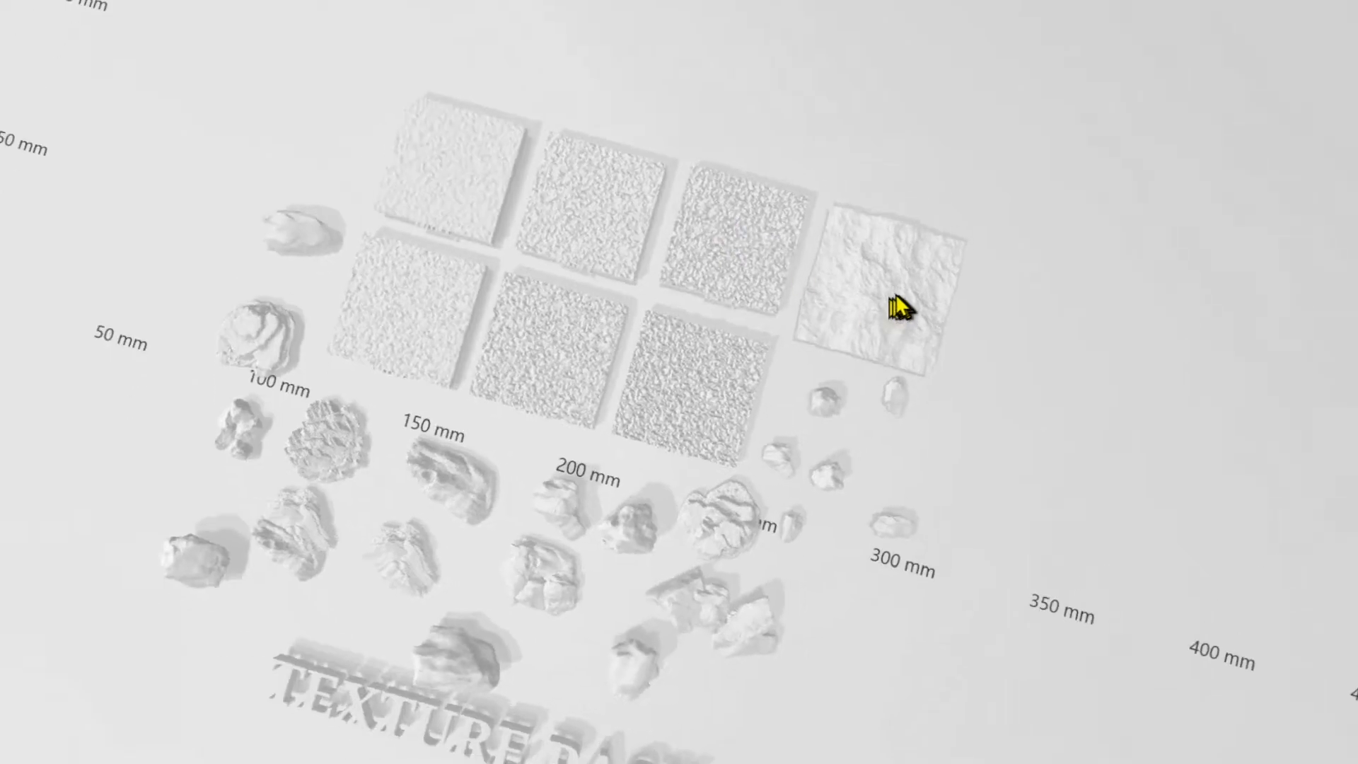
{"action": "scroll", "coordinate": [899, 308], "scroll_direction": "up", "scroll_amount": 4}
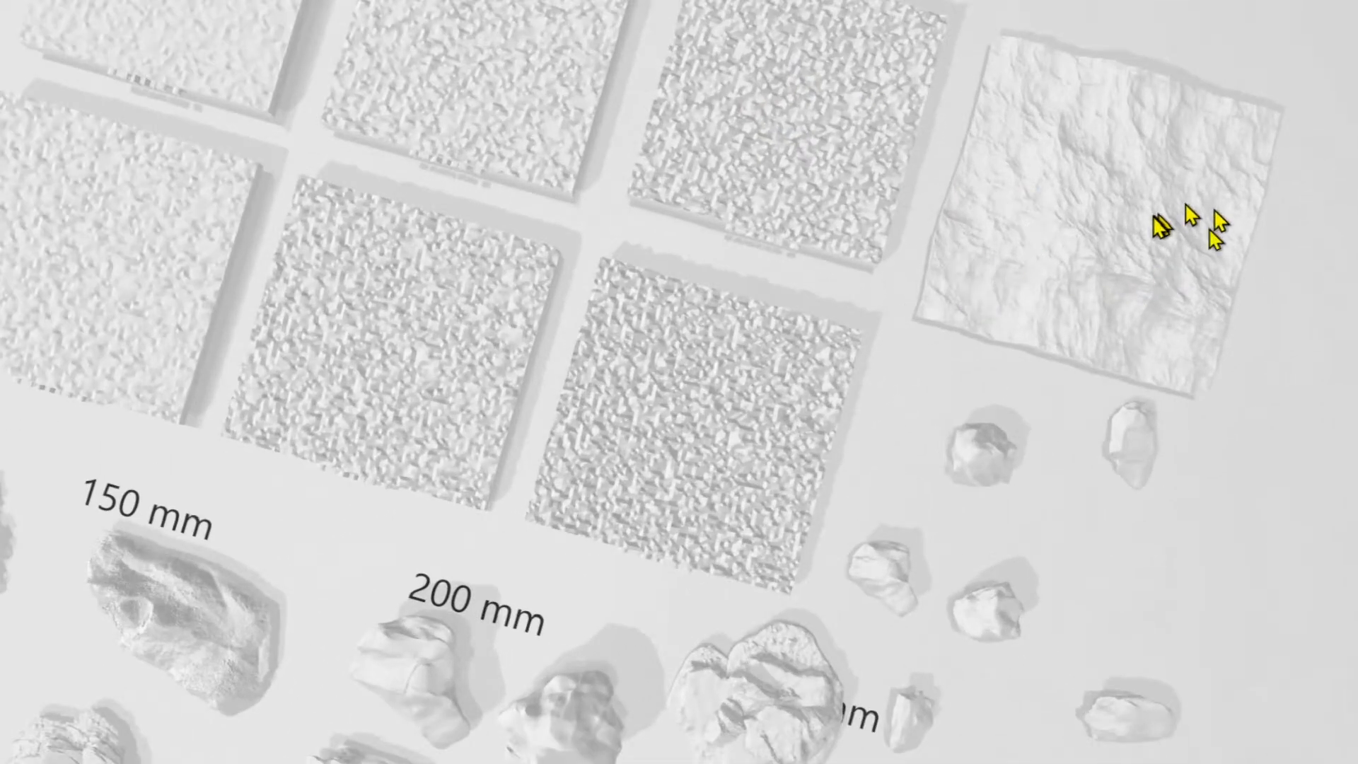
{"action": "middle_click_drag", "start_coordinate": [1152, 216], "coordinate": [803, 326]}
{"action": "middle_click_drag", "start_coordinate": [905, 283], "coordinate": [566, 134]}
{"action": "middle_click_drag", "start_coordinate": [714, 216], "coordinate": [728, 195]}
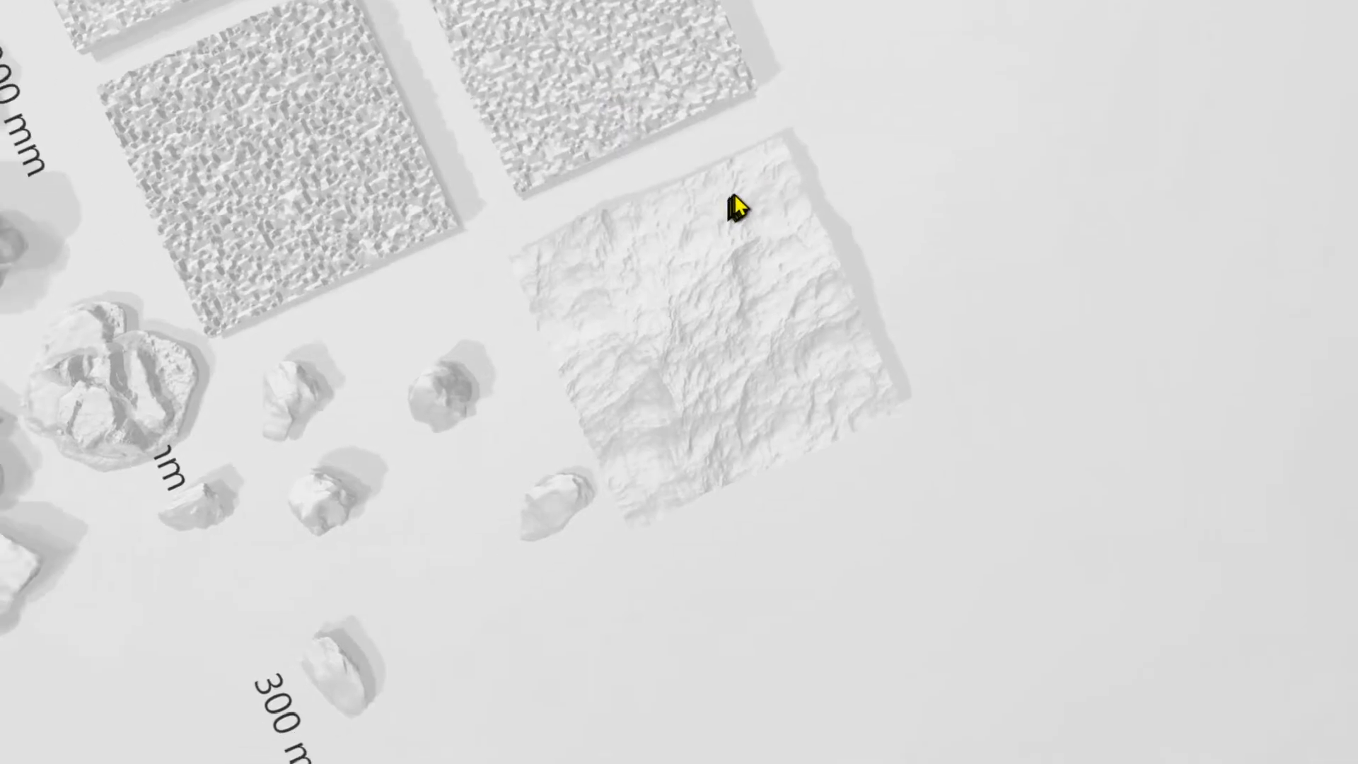
{"action": "scroll", "coordinate": [664, 237], "scroll_direction": "up", "scroll_amount": 2}
{"action": "scroll", "coordinate": [714, 266], "scroll_direction": "down", "scroll_amount": 5}
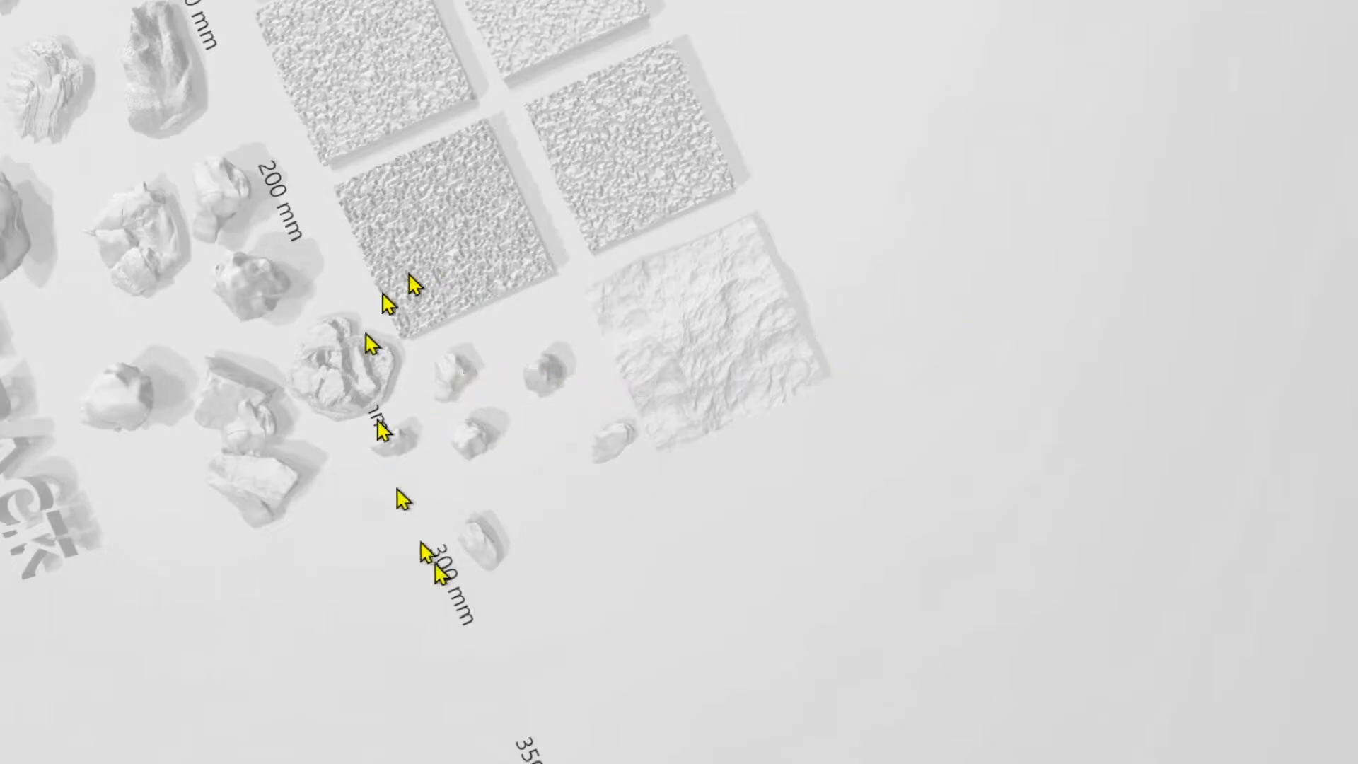
Examine the stone models in front of the texture stamps from above and at a lower angle.
{"action": "middle_click_drag", "start_coordinate": [372, 347], "coordinate": [606, 388]}
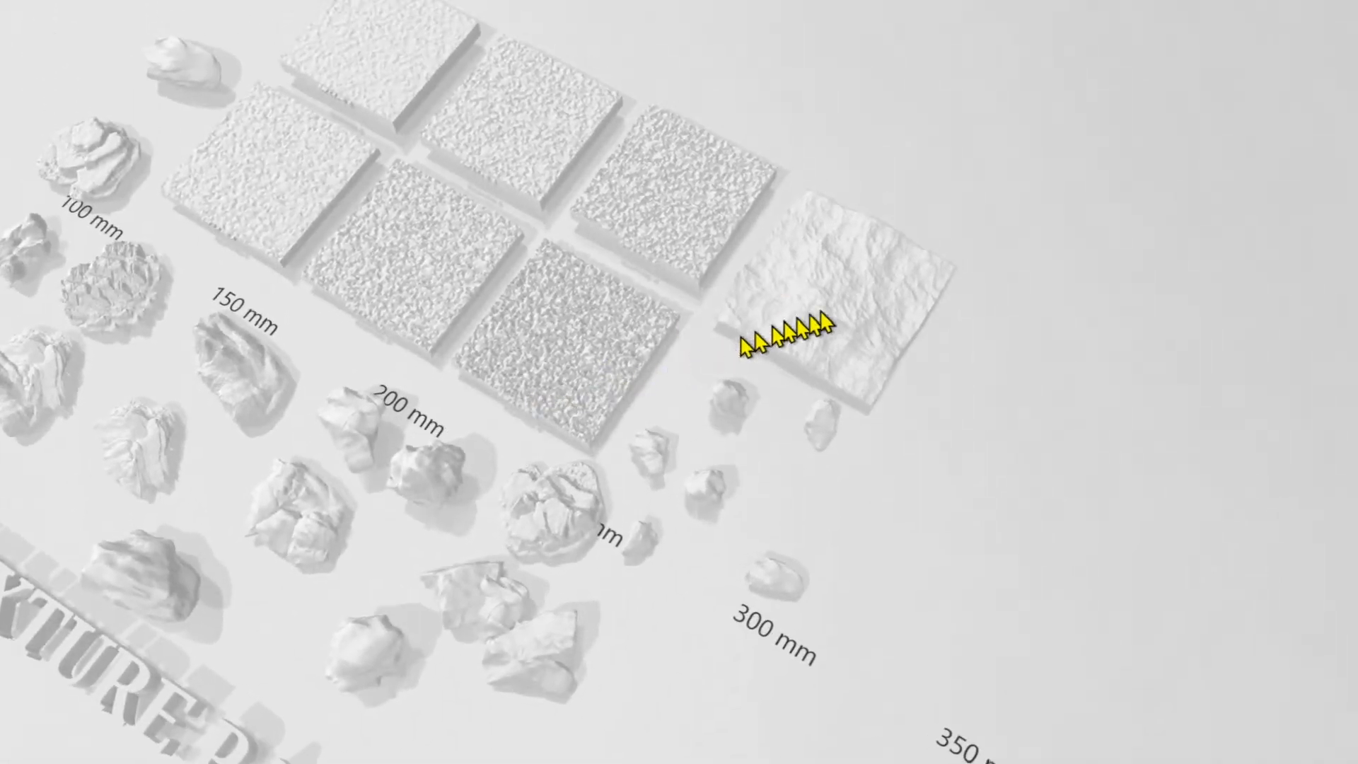
{"action": "middle_click_drag", "start_coordinate": [495, 398], "coordinate": [805, 326]}
{"action": "scroll", "coordinate": [375, 382], "scroll_direction": "up", "scroll_amount": 2}
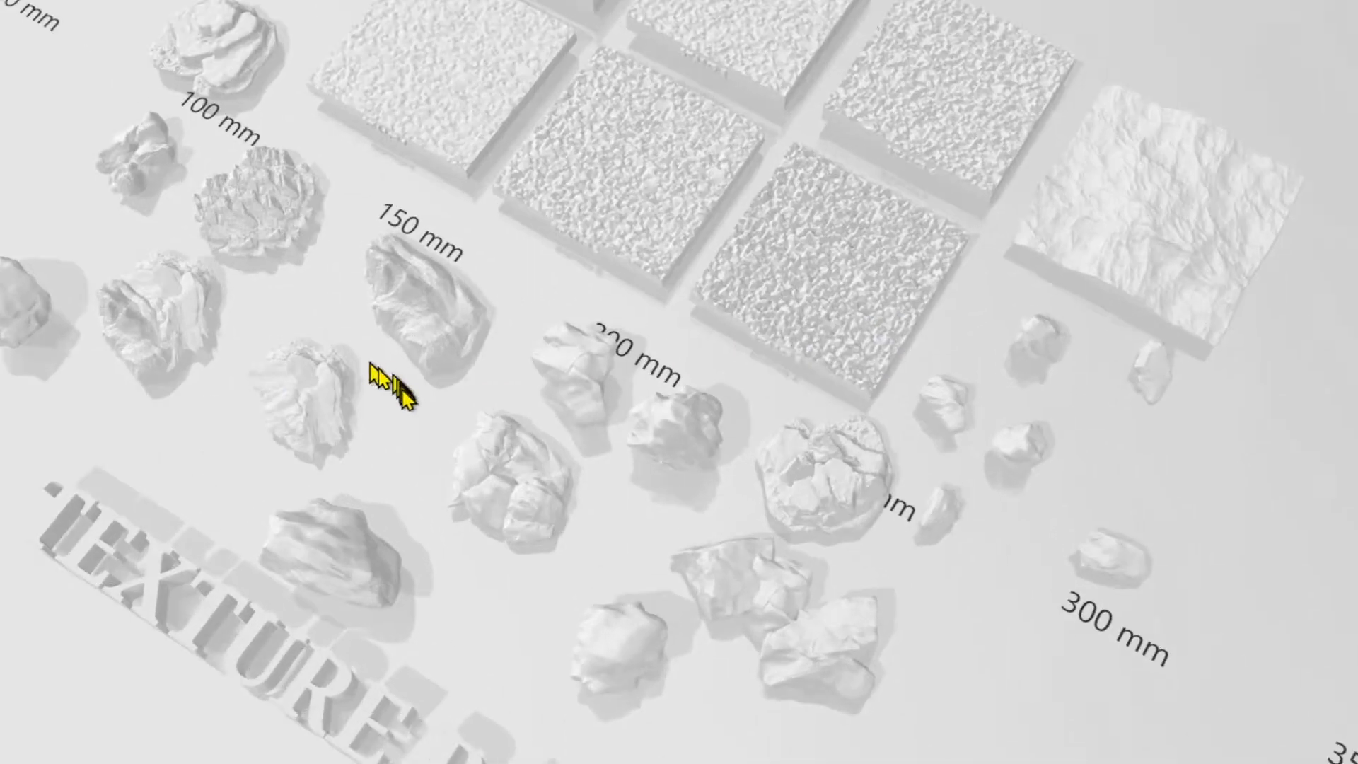
{"action": "middle_click_drag", "start_coordinate": [455, 364], "coordinate": [479, 340]}
{"action": "left_click_drag", "start_coordinate": [498, 288], "coordinate": [575, 255]}
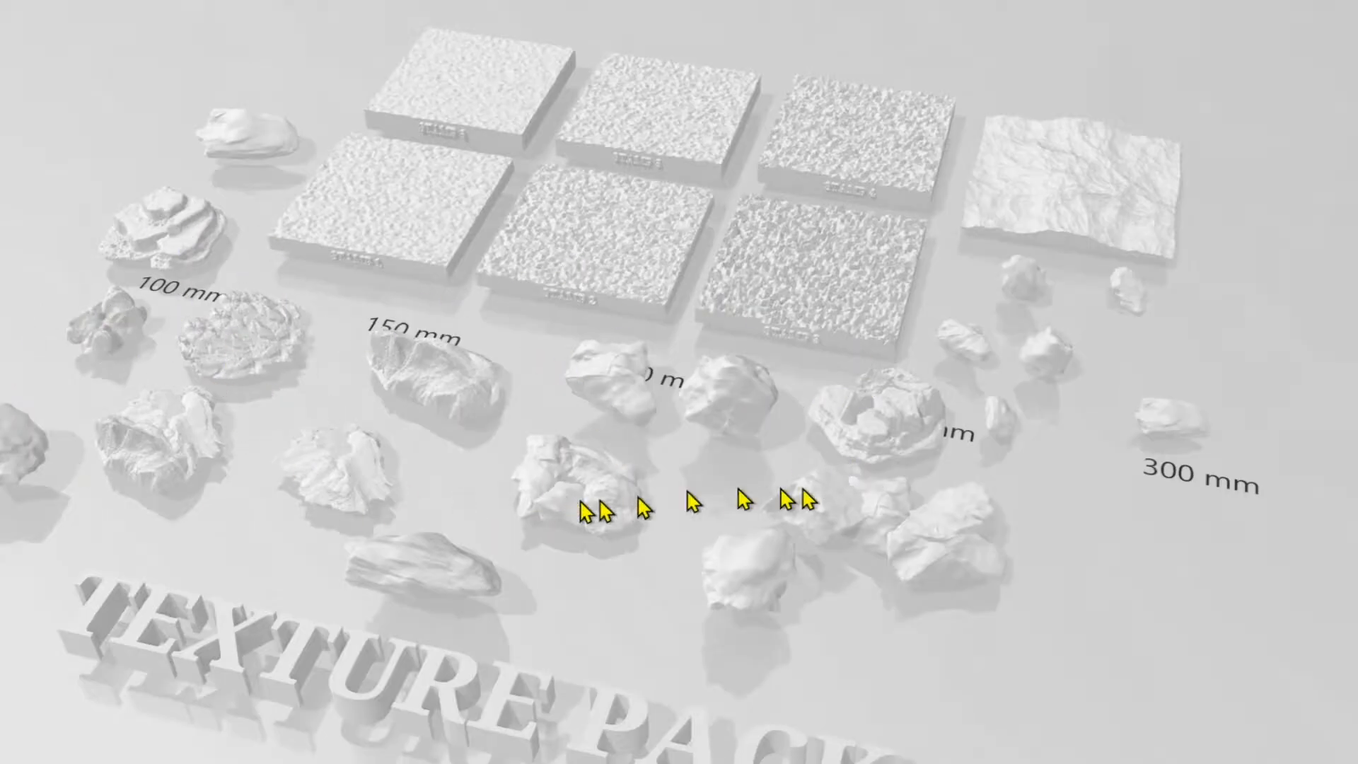
{"action": "scroll", "coordinate": [567, 461], "scroll_direction": "up", "scroll_amount": 3}
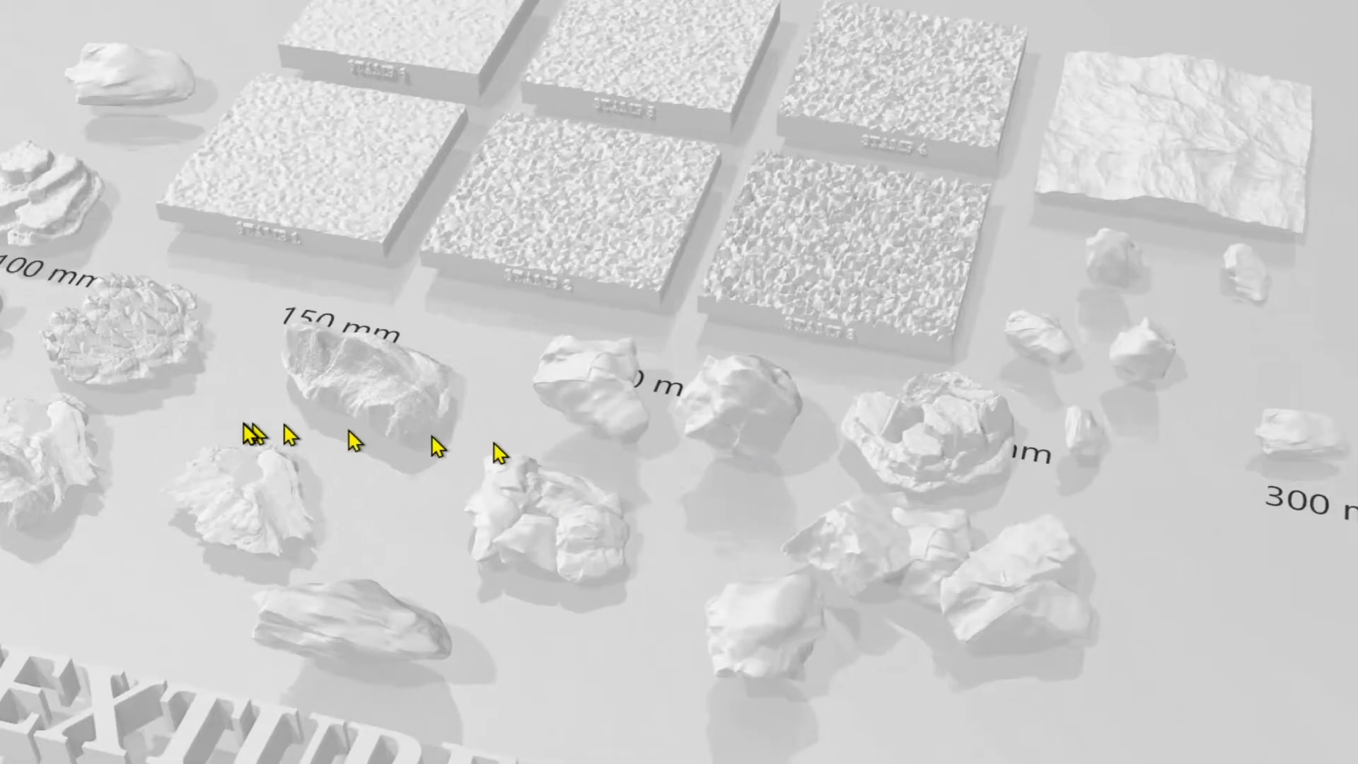
Change the import folder to the scratch pack and show scratch1 to scratch10 as large thumbnails.
{"action": "right_click_drag", "start_coordinate": [298, 410], "coordinate": [358, 366]}
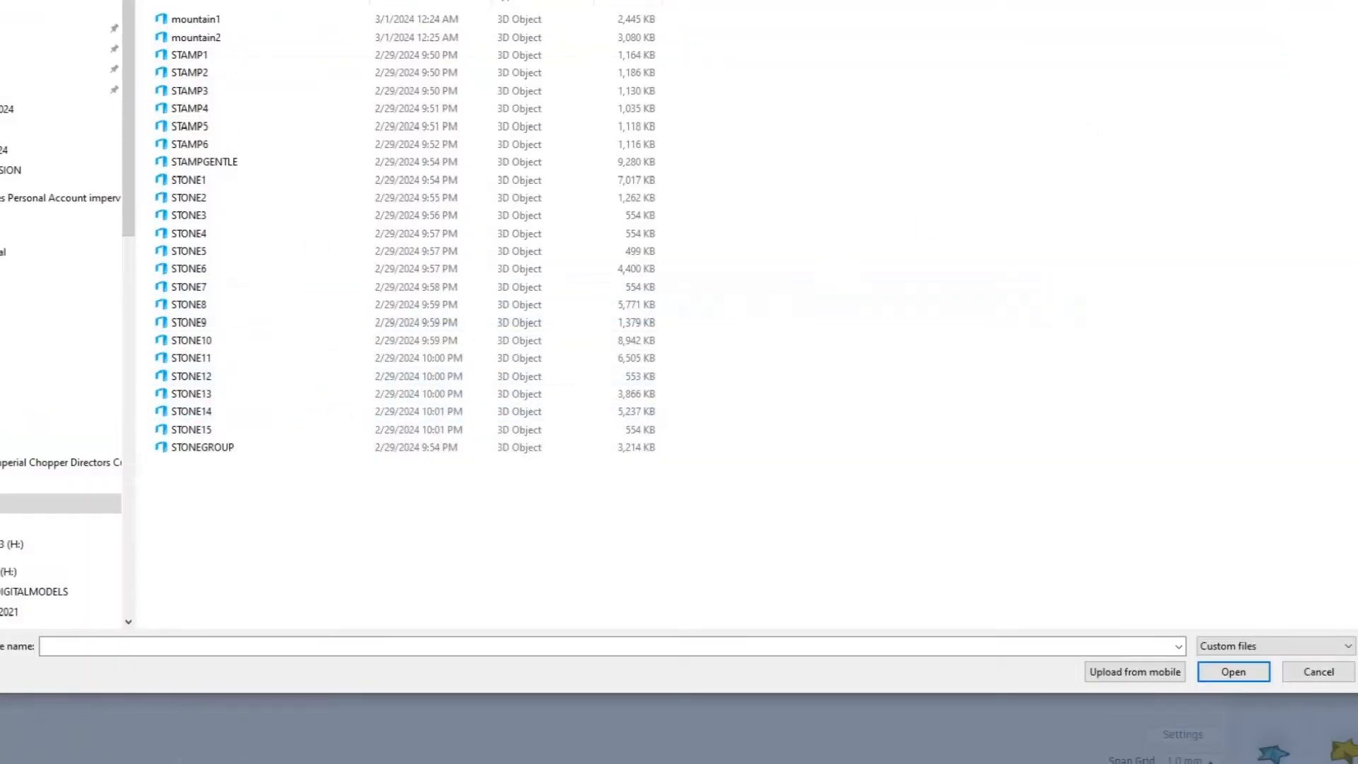
{"action": "key", "text": "alt+Left"}
{"action": "double_click", "coordinate": [191, 20]}
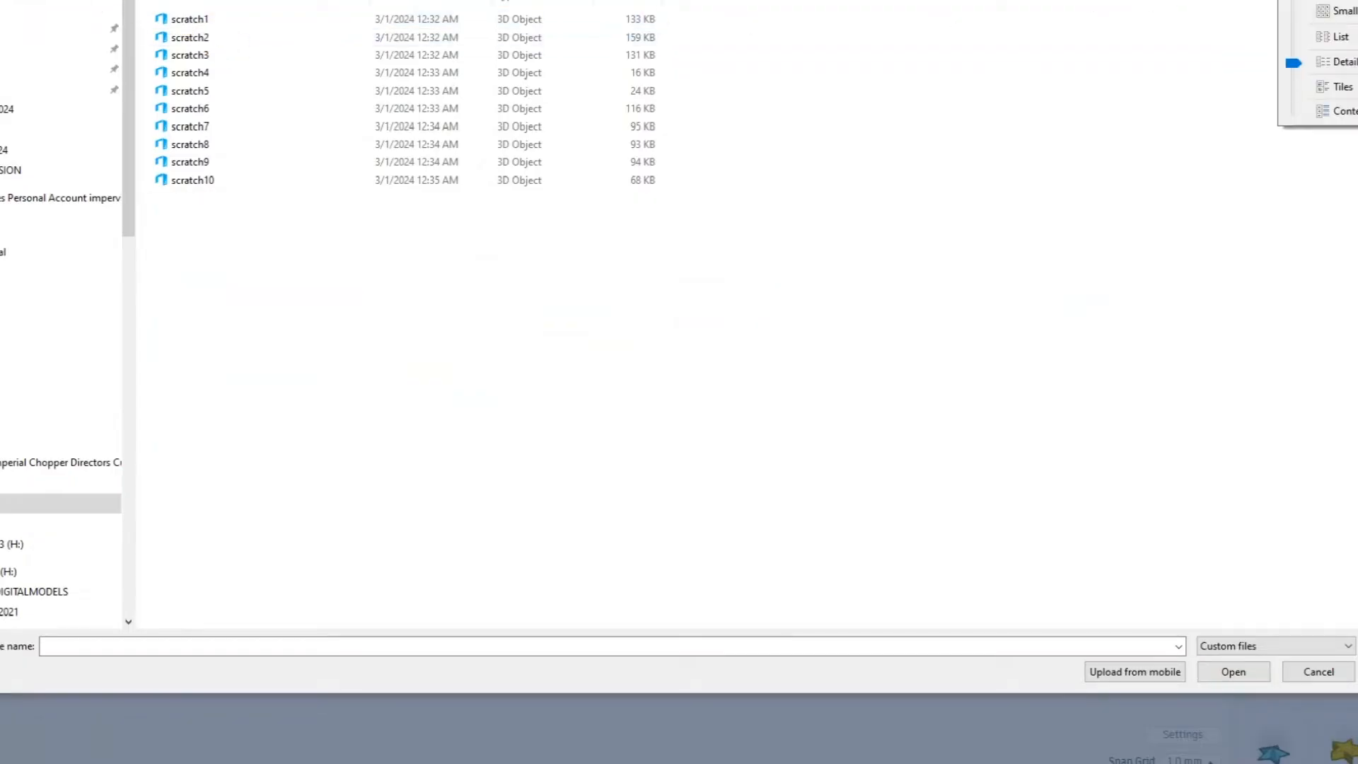
{"action": "left_click", "coordinate": [1342, 1]}
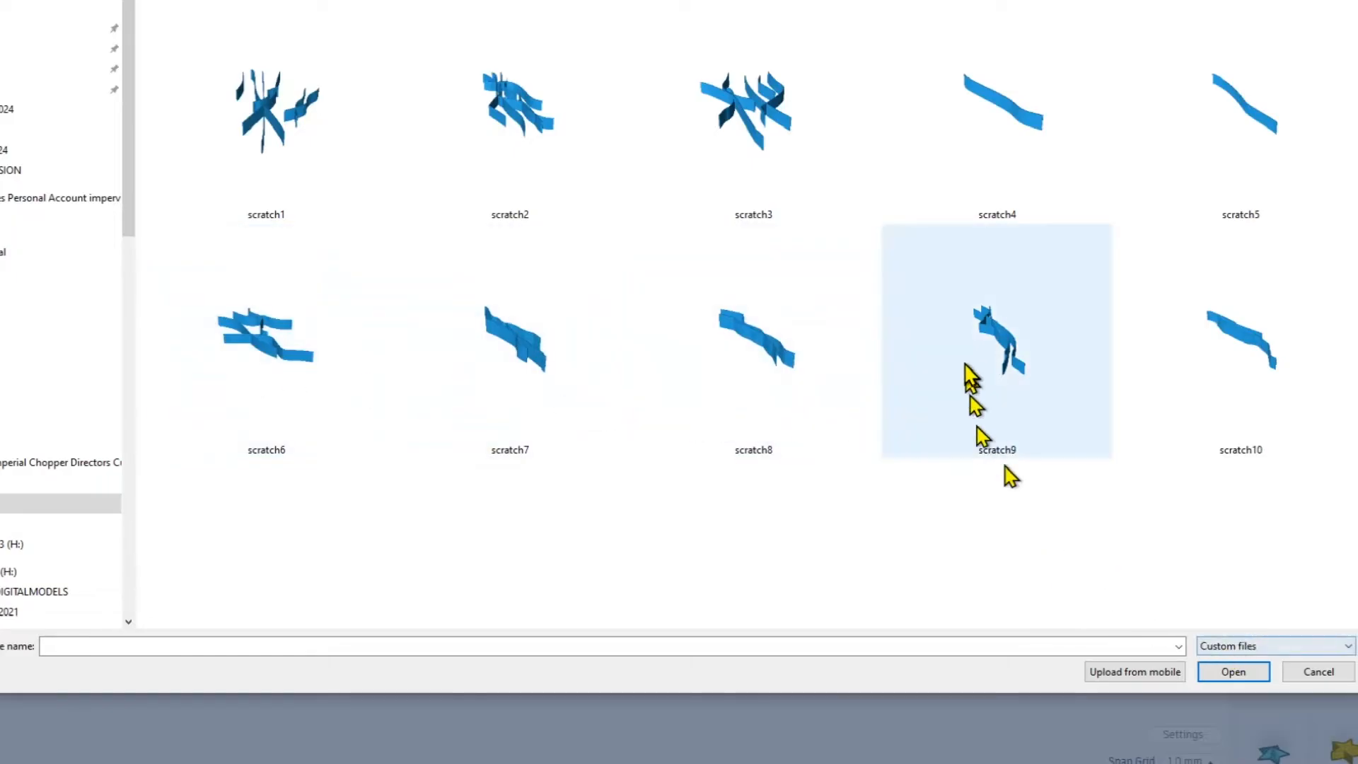
Examine the five coloured scratch shapes on the workplane from different angles and up close.
{"action": "scroll", "coordinate": [418, 467], "scroll_direction": "up", "scroll_amount": 2}
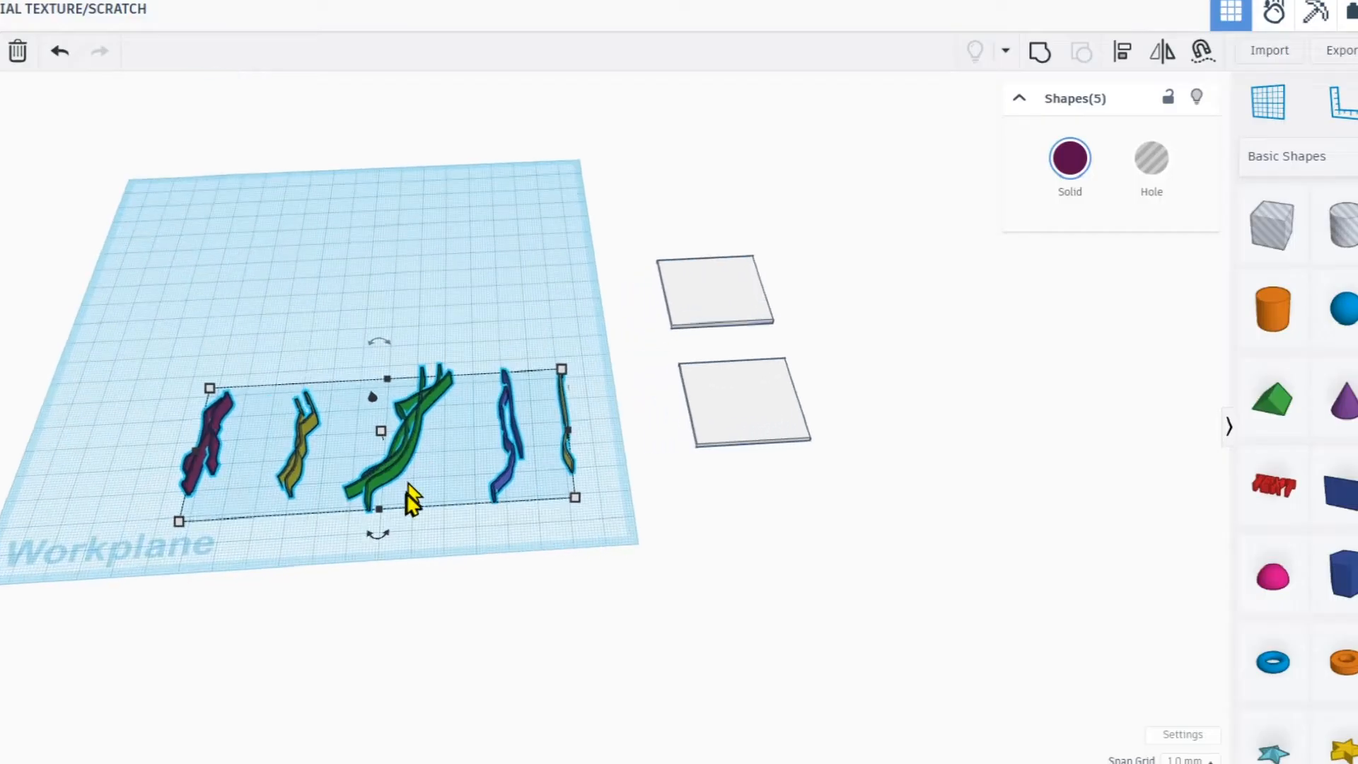
{"action": "right_click_drag", "start_coordinate": [408, 483], "coordinate": [375, 506]}
{"action": "middle_click_drag", "start_coordinate": [262, 359], "coordinate": [495, 263]}
{"action": "scroll", "coordinate": [419, 366], "scroll_direction": "up", "scroll_amount": 1}
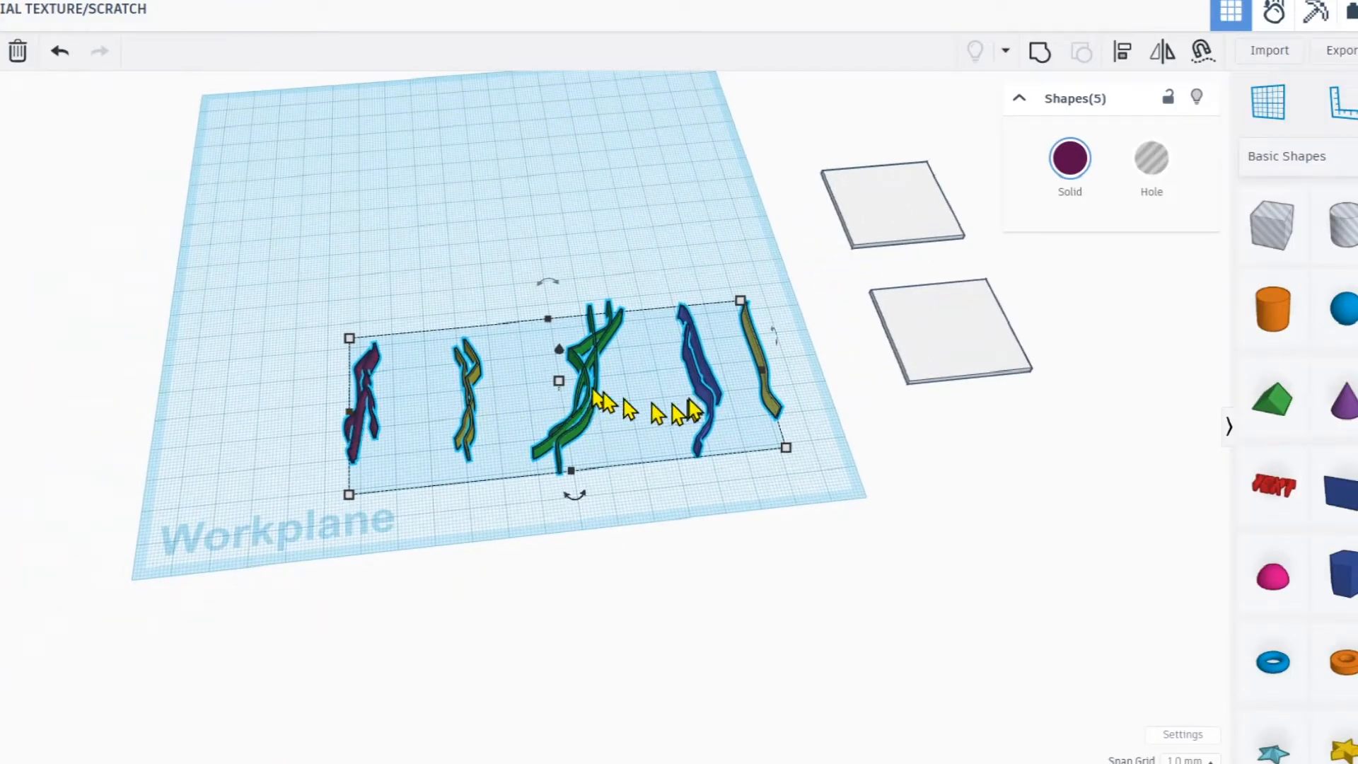
{"action": "left_click", "coordinate": [767, 355]}
{"action": "scroll", "coordinate": [754, 359], "scroll_direction": "up", "scroll_amount": 3}
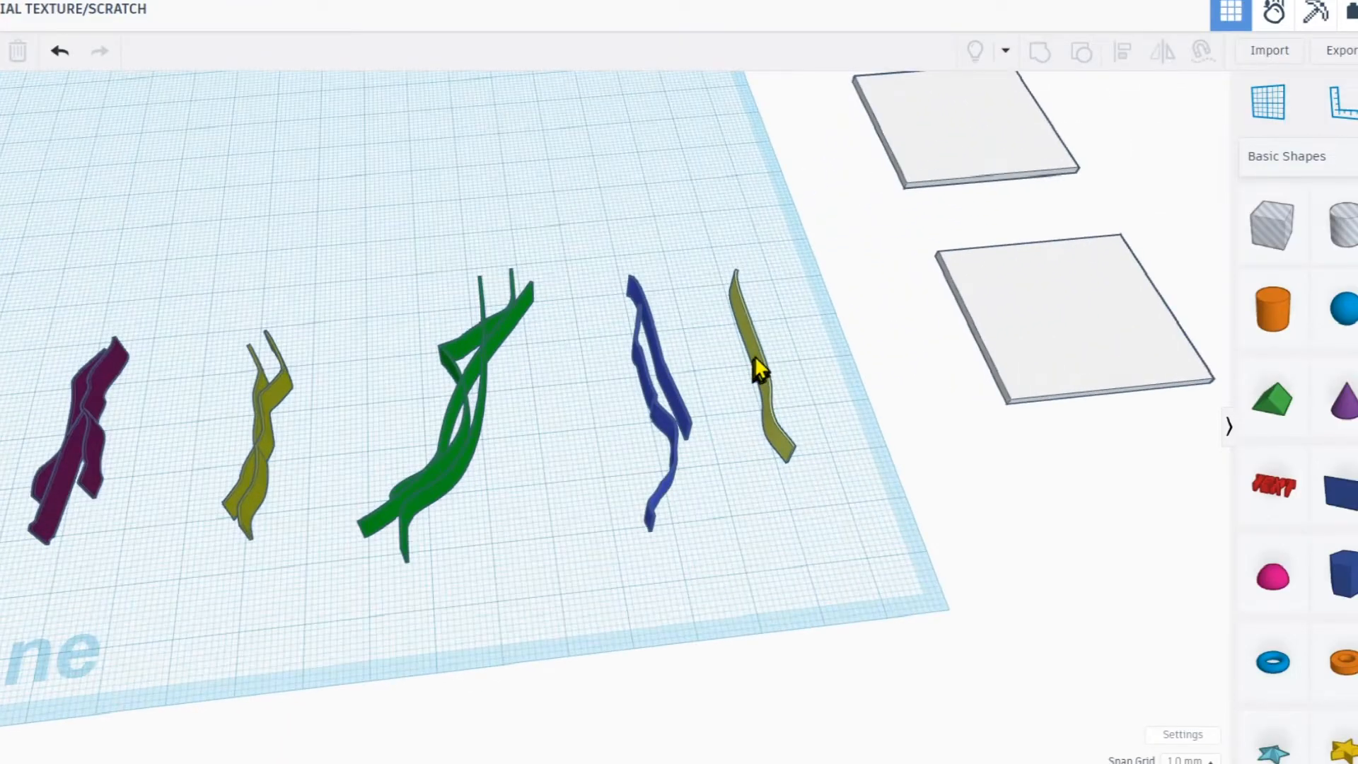
{"action": "left_click", "coordinate": [757, 362]}
{"action": "scroll", "coordinate": [757, 453], "scroll_direction": "down", "scroll_amount": 3}
Move the nearer square plate away from the other plate and place all five scratch shapes in front of it.
{"action": "left_click_drag", "start_coordinate": [812, 520], "coordinate": [207, 351]}
{"action": "left_click_drag", "start_coordinate": [732, 292], "coordinate": [556, 389]}
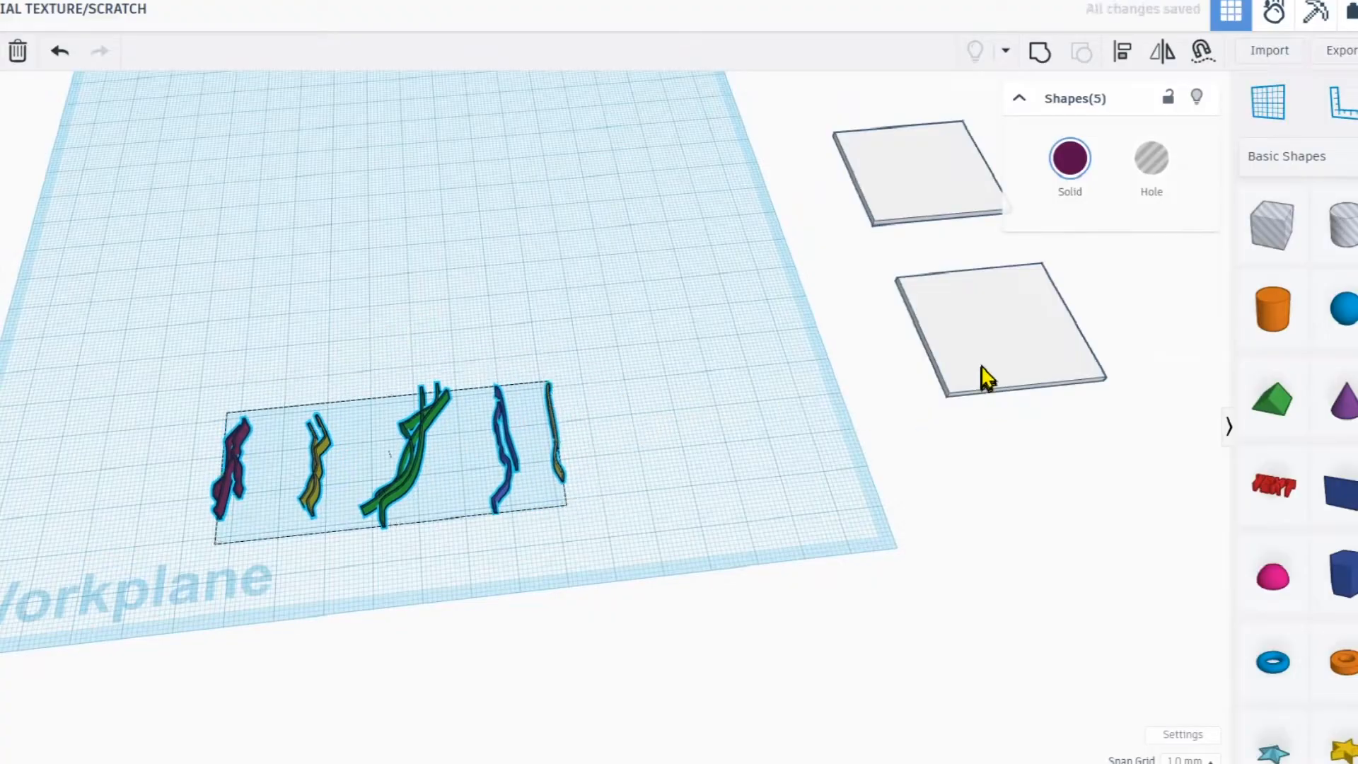
{"action": "left_click", "coordinate": [984, 346]}
{"action": "middle_click_drag", "start_coordinate": [878, 354], "coordinate": [460, 375]}
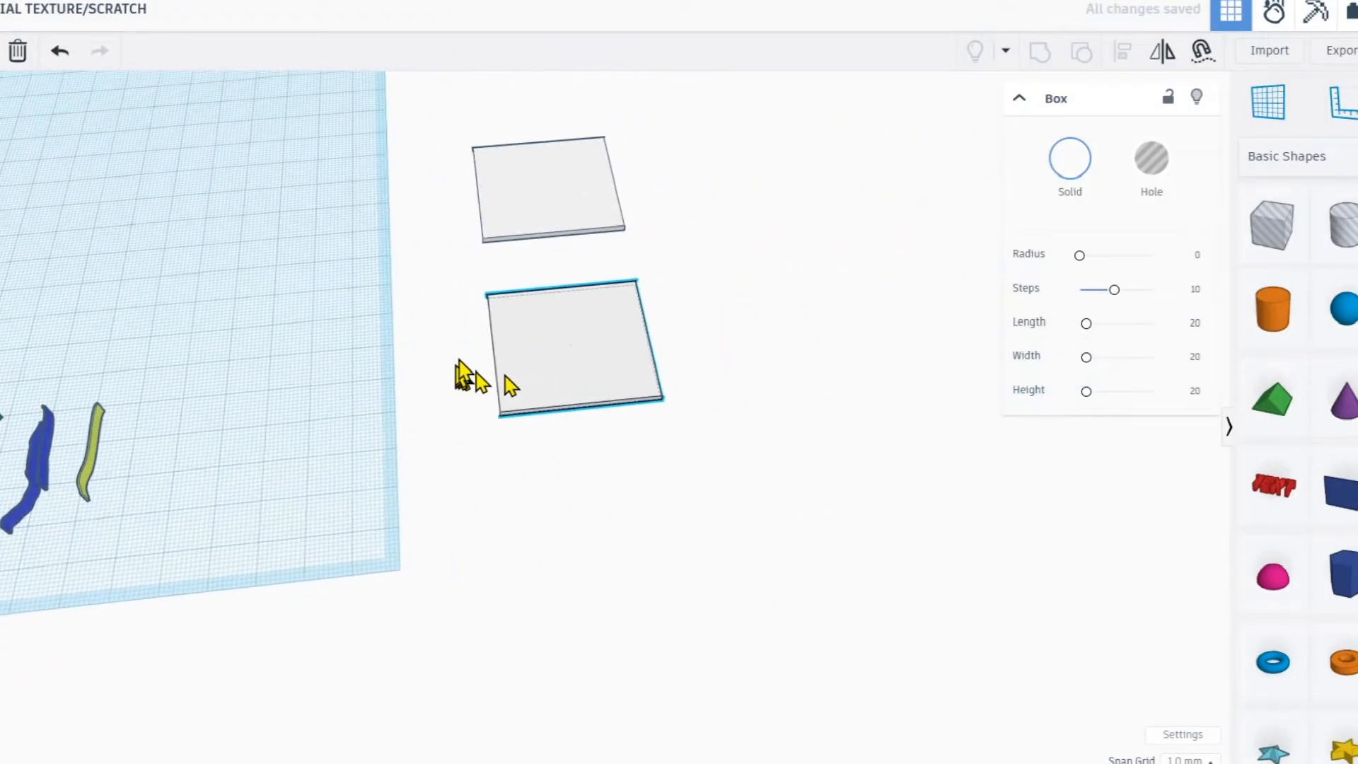
{"action": "left_click_drag", "start_coordinate": [538, 349], "coordinate": [806, 407]}
{"action": "scroll", "coordinate": [202, 438], "scroll_direction": "down", "scroll_amount": 1}
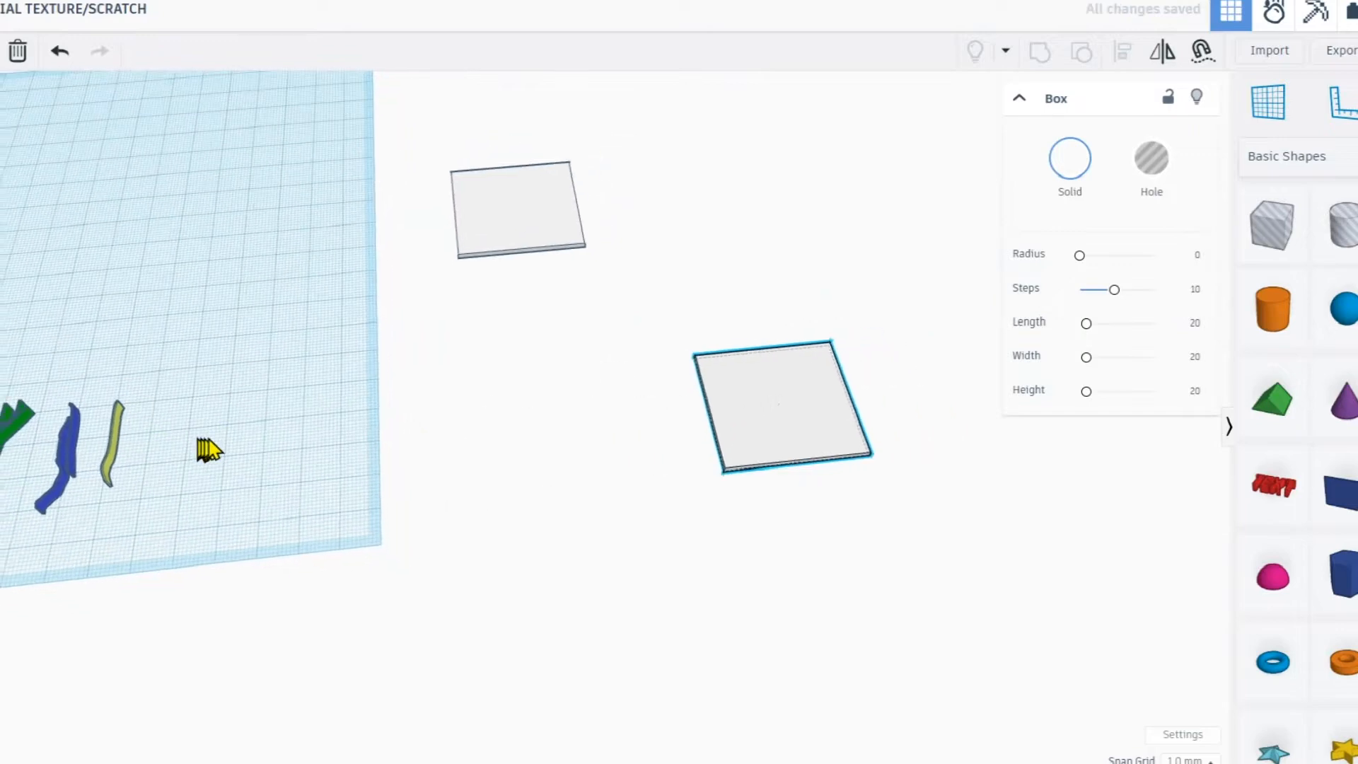
{"action": "middle_click_drag", "start_coordinate": [201, 437], "coordinate": [473, 442]}
{"action": "left_click_drag", "start_coordinate": [39, 471], "coordinate": [39, 471]}
{"action": "left_click_drag", "start_coordinate": [262, 483], "coordinate": [1031, 561]}
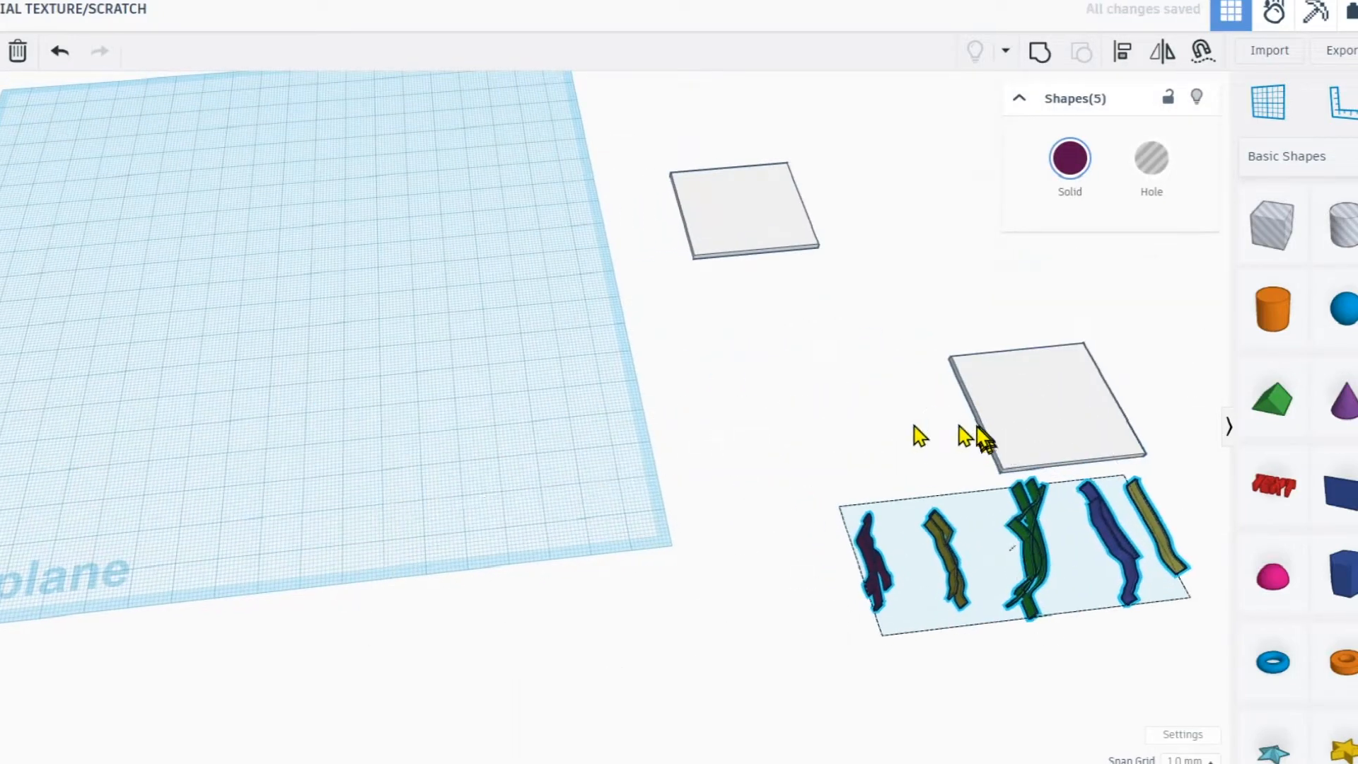
Move the purple scratch onto the nearer square plate and rotate it 31° in plan.
{"action": "middle_click_drag", "start_coordinate": [983, 437], "coordinate": [567, 424]}
{"action": "scroll", "coordinate": [577, 427], "scroll_direction": "up", "scroll_amount": 2}
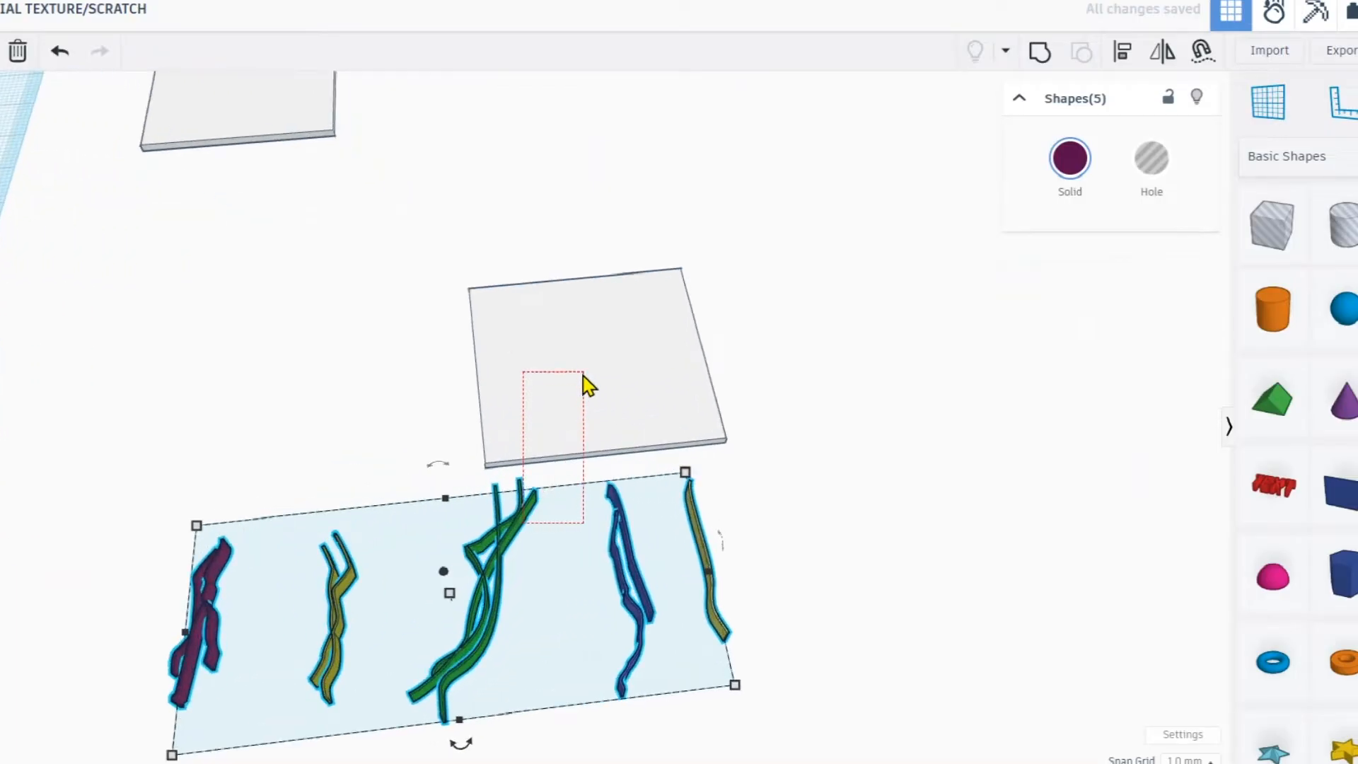
{"action": "left_click_drag", "start_coordinate": [586, 503], "coordinate": [586, 503]}
{"action": "left_click", "coordinate": [286, 387]}
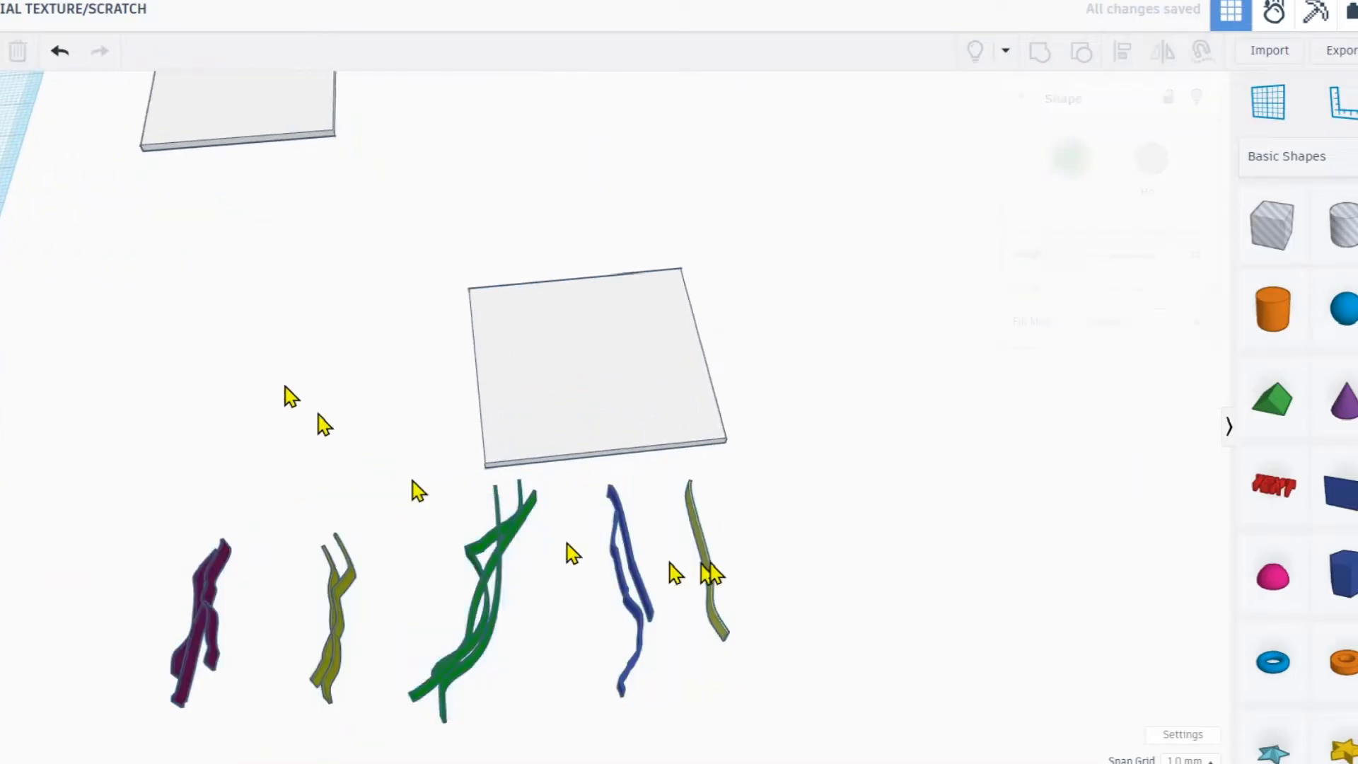
{"action": "left_click", "coordinate": [207, 595]}
{"action": "left_click_drag", "start_coordinate": [204, 601], "coordinate": [591, 354]}
{"action": "scroll", "coordinate": [591, 355], "scroll_direction": "up", "scroll_amount": 5}
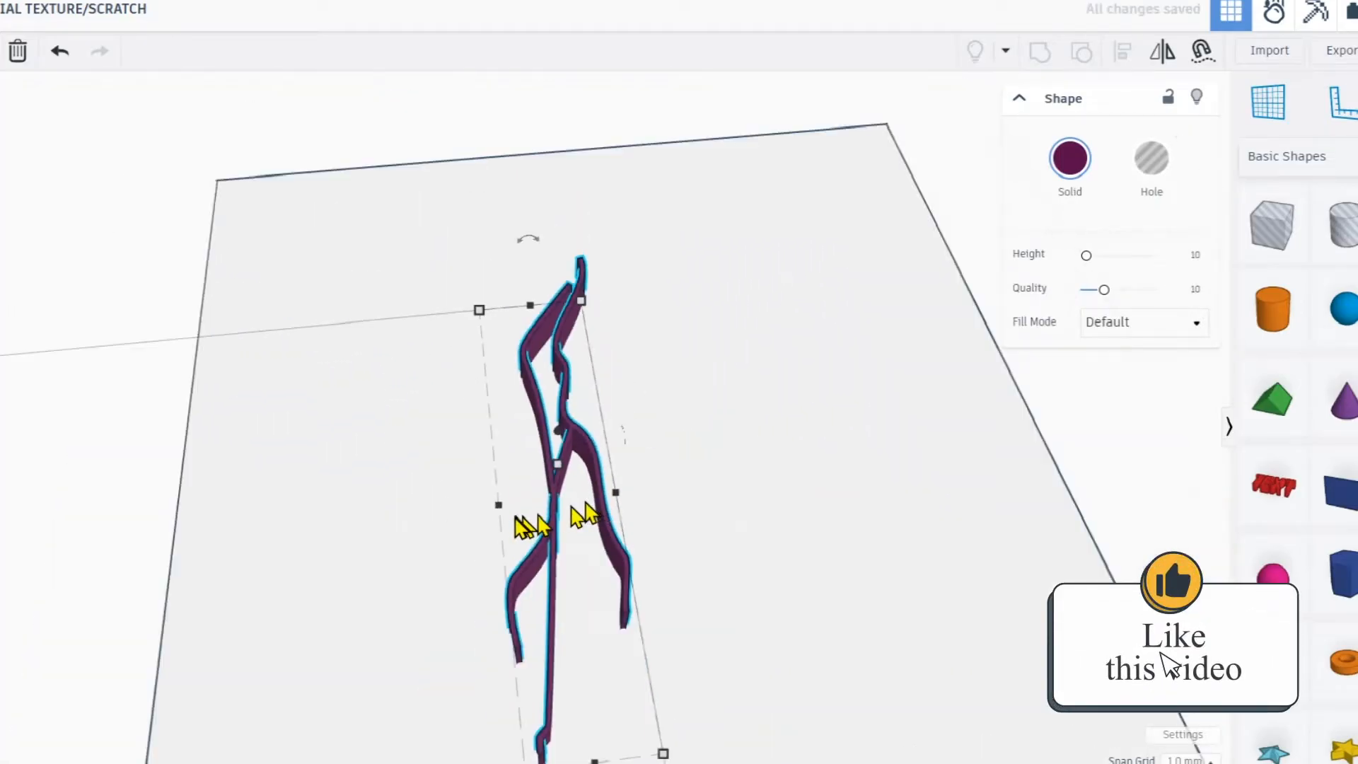
{"action": "scroll", "coordinate": [539, 525], "scroll_direction": "down", "scroll_amount": 3}
{"action": "middle_click_drag", "start_coordinate": [541, 534], "coordinate": [571, 465]}
{"action": "left_click_drag", "start_coordinate": [615, 634], "coordinate": [508, 643]}
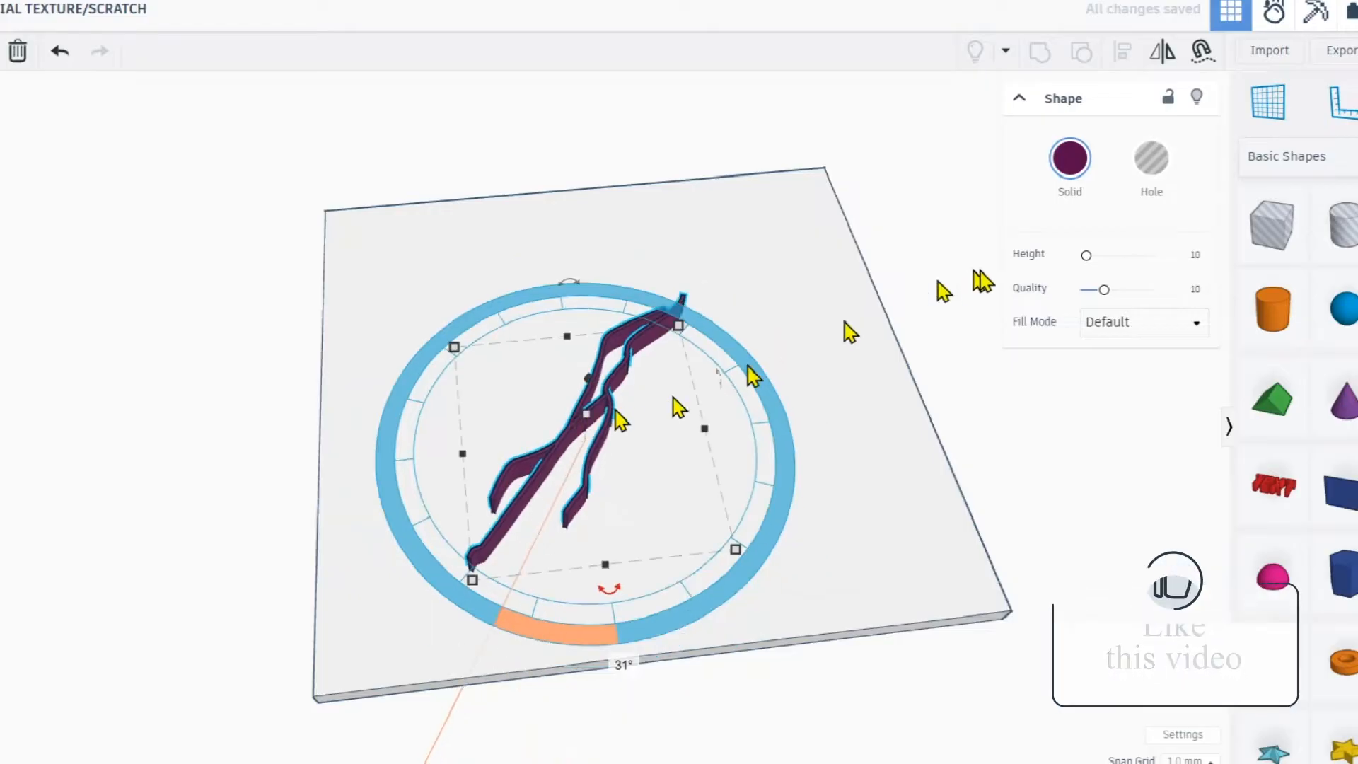
Turn the purple scratch into a hole and raise it by 1 mm.
{"action": "left_click", "coordinate": [1153, 160]}
{"action": "right_click_drag", "start_coordinate": [658, 455], "coordinate": [591, 382]}
{"action": "scroll", "coordinate": [603, 428], "scroll_direction": "up", "scroll_amount": 5}
{"action": "scroll", "coordinate": [577, 347], "scroll_direction": "down", "scroll_amount": 5}
{"action": "left_click_drag", "start_coordinate": [543, 278], "coordinate": [539, 200]}
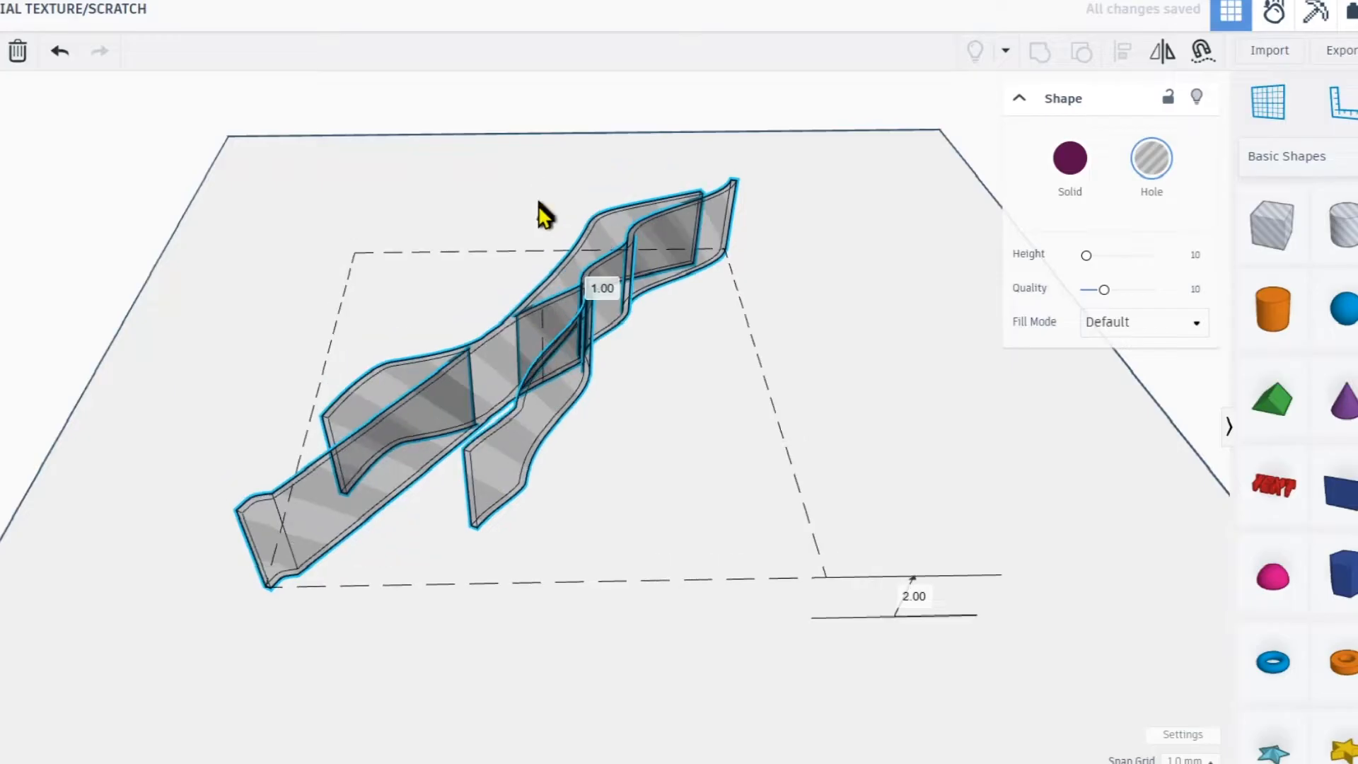
Turn the snap grid off and lower the scratch hole by about 1.07 mm to a height of 0.93 mm.
{"action": "left_click", "coordinate": [1183, 760]}
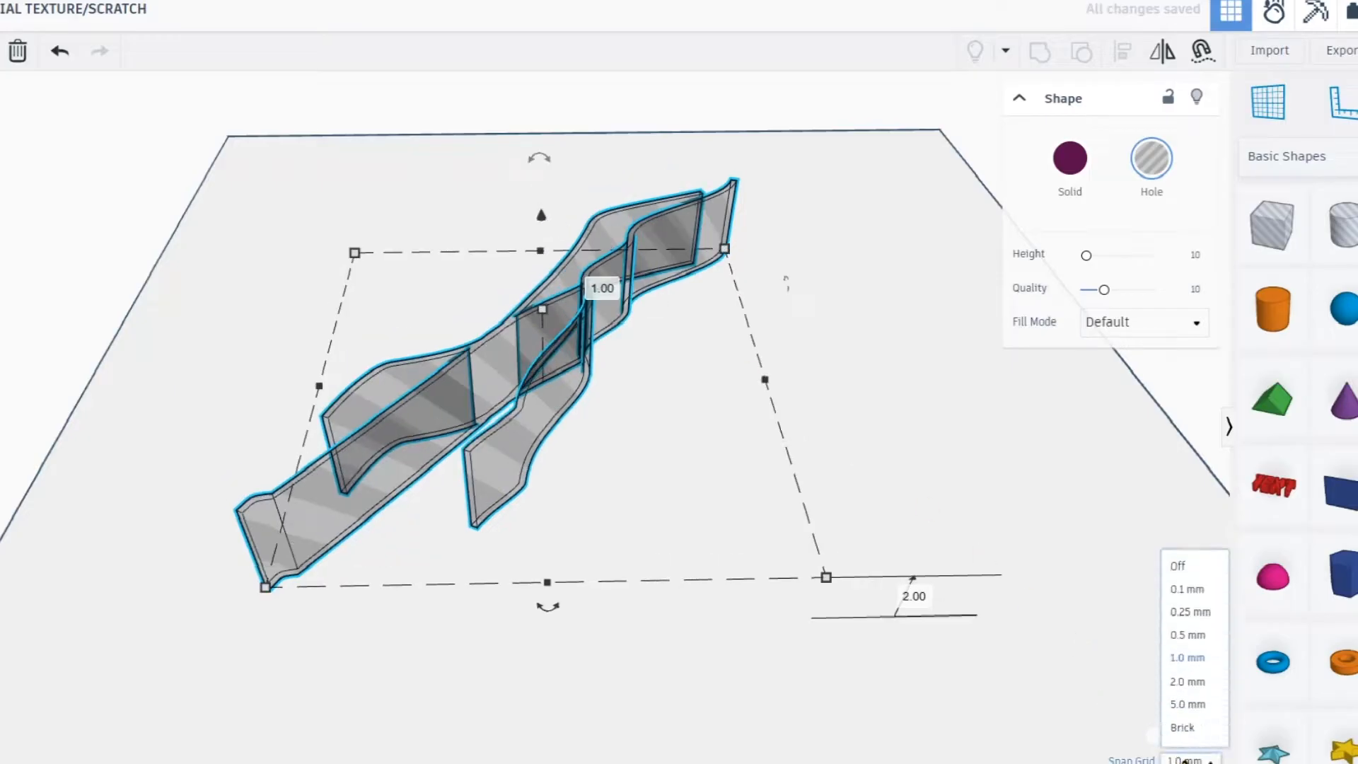
{"action": "left_click", "coordinate": [1177, 570]}
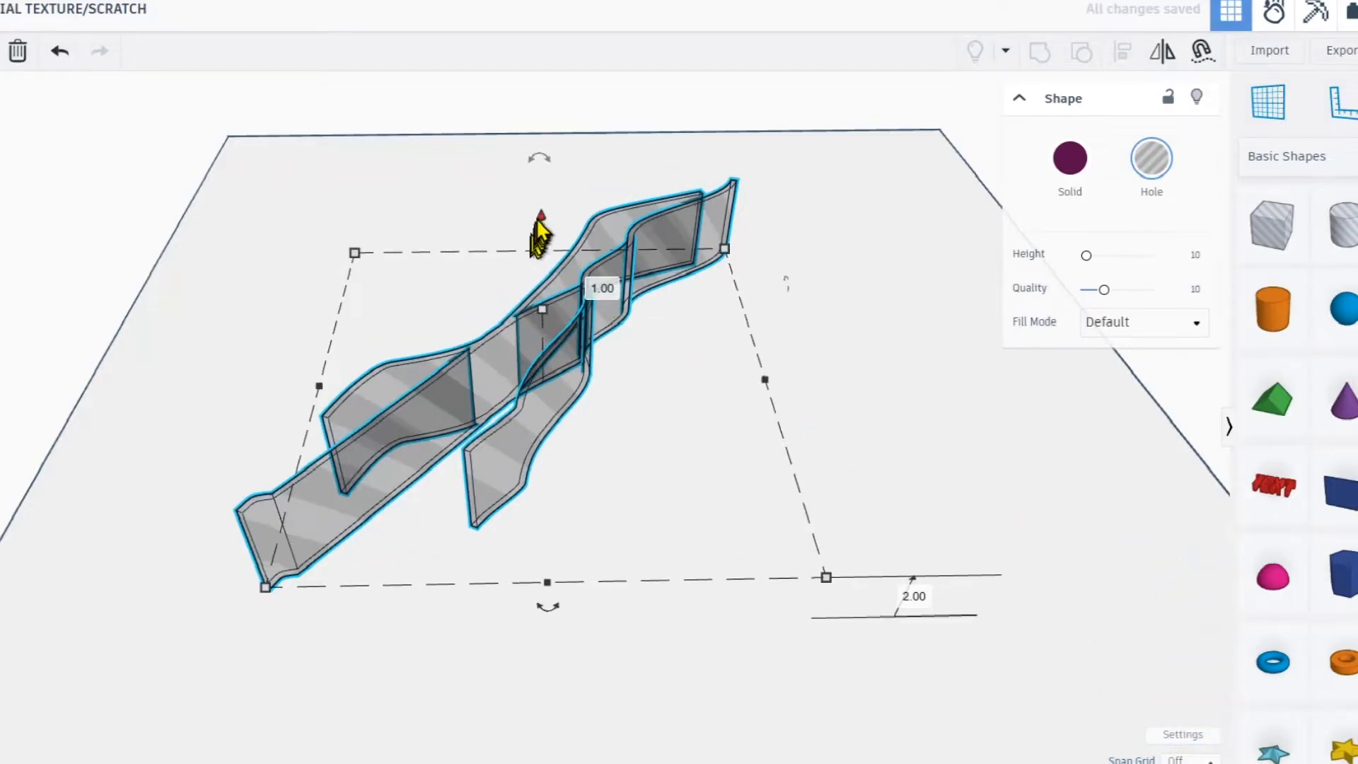
{"action": "left_click_drag", "start_coordinate": [539, 215], "coordinate": [524, 248]}
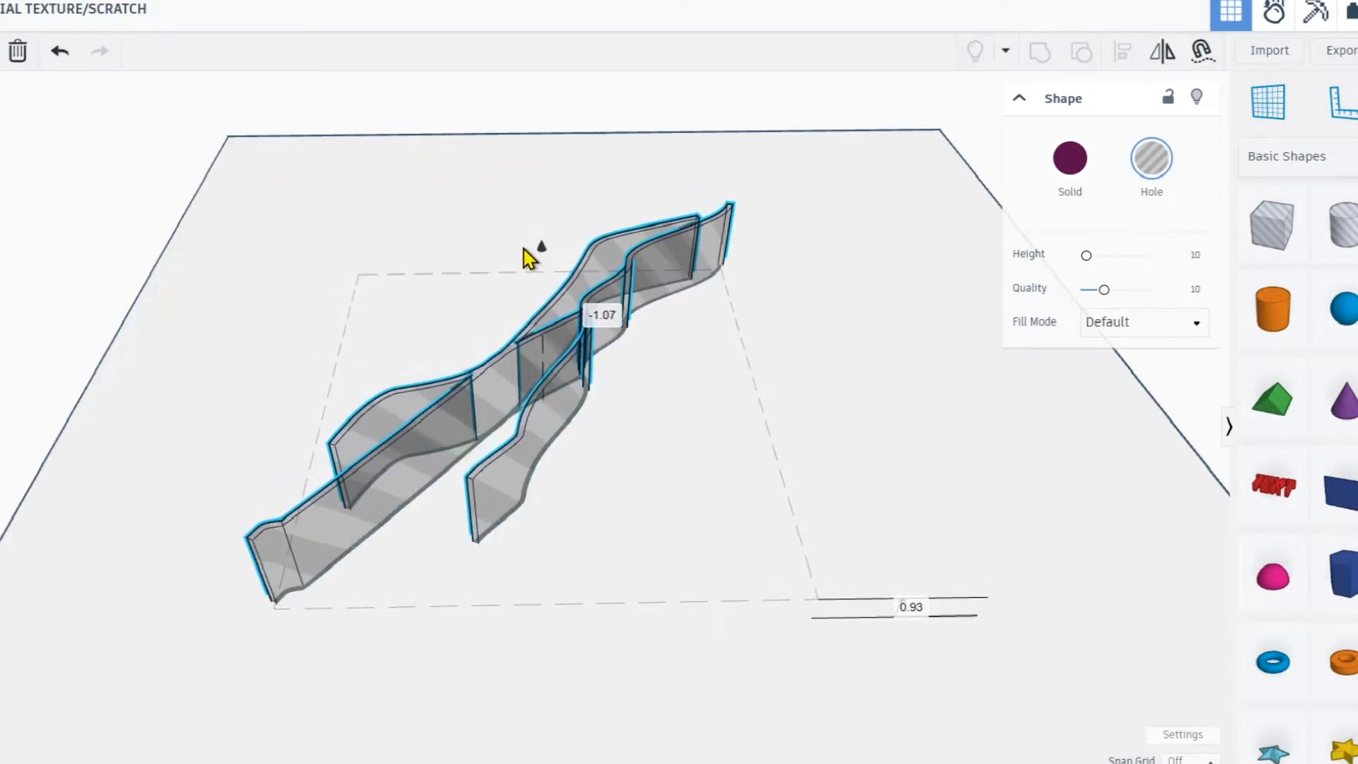
Place a copy of the thin yellow scratch on the plate beside the scratch hole and rotate it 30°.
{"action": "scroll", "coordinate": [528, 246], "scroll_direction": "down", "scroll_amount": 6}
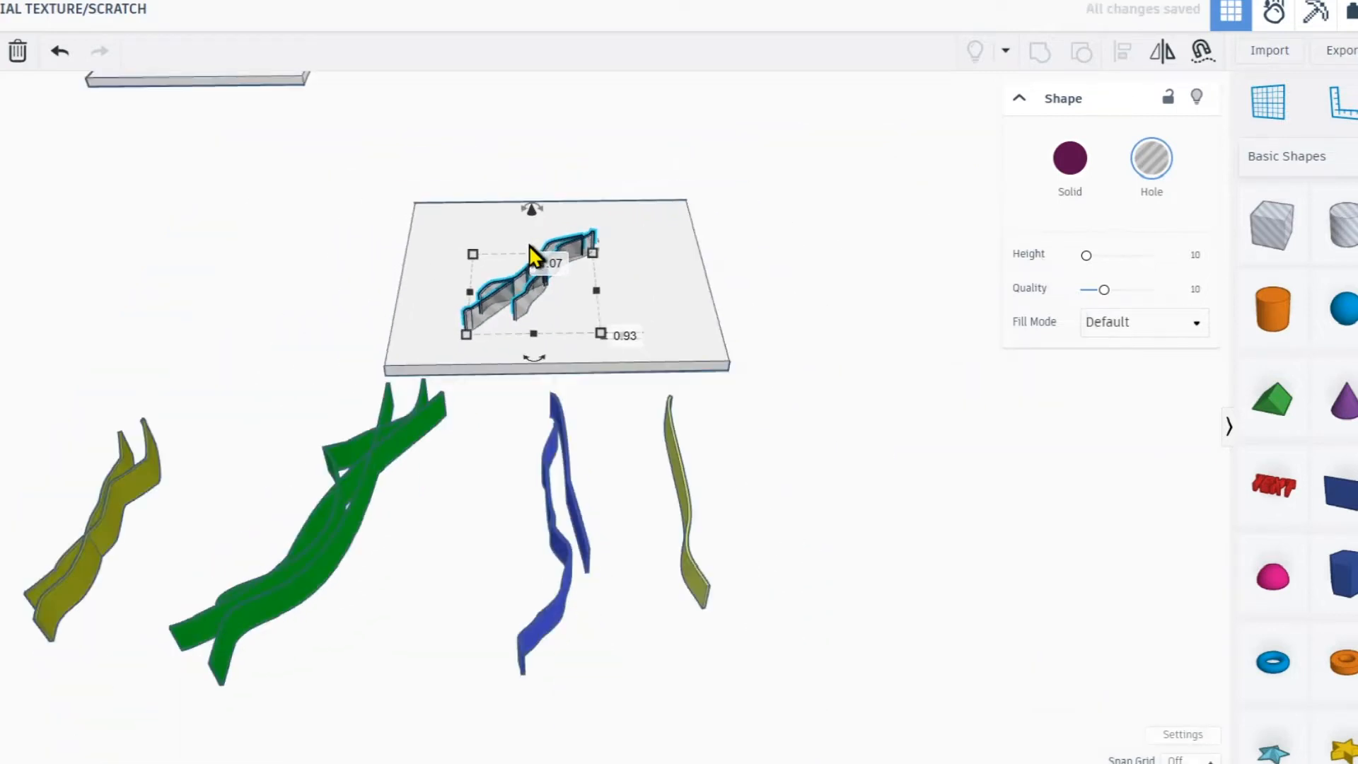
{"action": "left_click", "coordinate": [685, 492]}
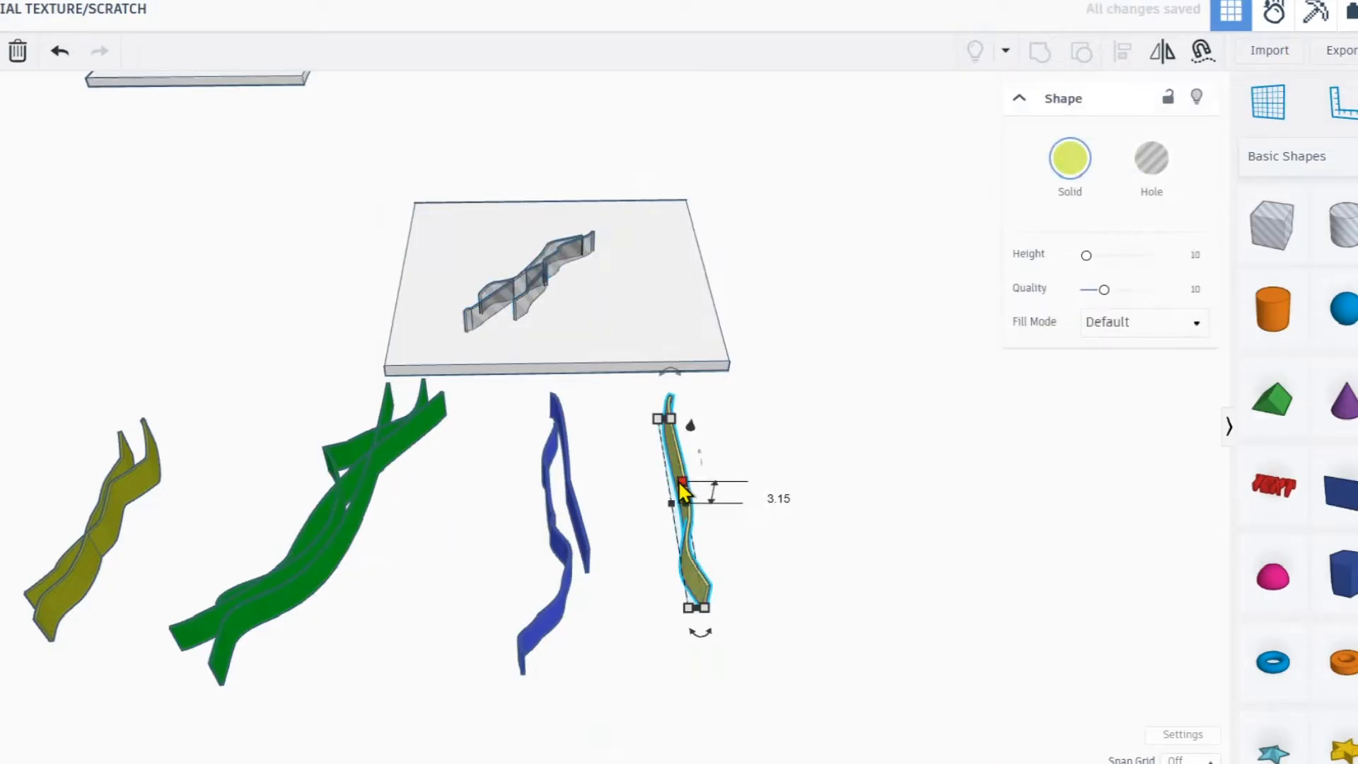
{"action": "left_click_drag", "start_coordinate": [680, 483], "coordinate": [677, 327]}
{"action": "scroll", "coordinate": [678, 327], "scroll_direction": "up", "scroll_amount": 2}
{"action": "left_click_drag", "start_coordinate": [660, 372], "coordinate": [551, 322]}
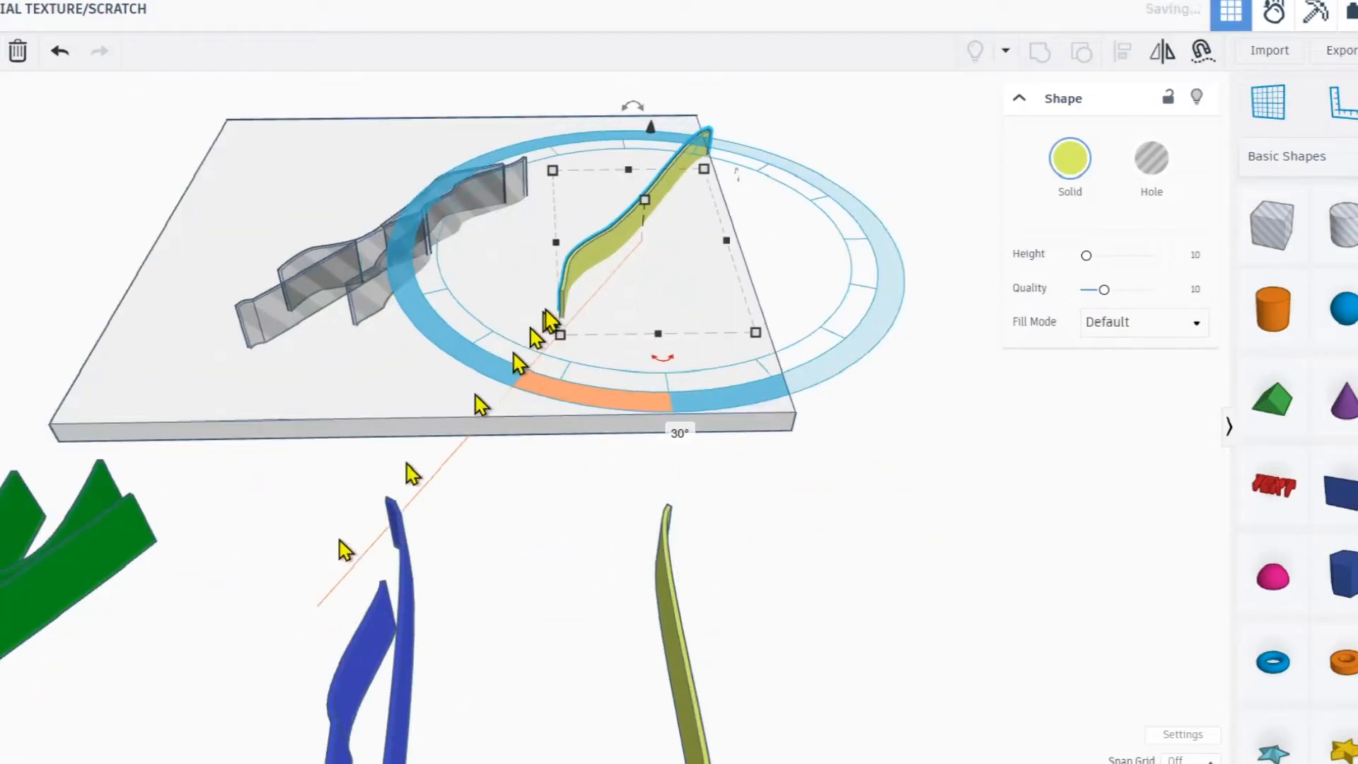
{"action": "left_click_drag", "start_coordinate": [611, 246], "coordinate": [559, 266]}
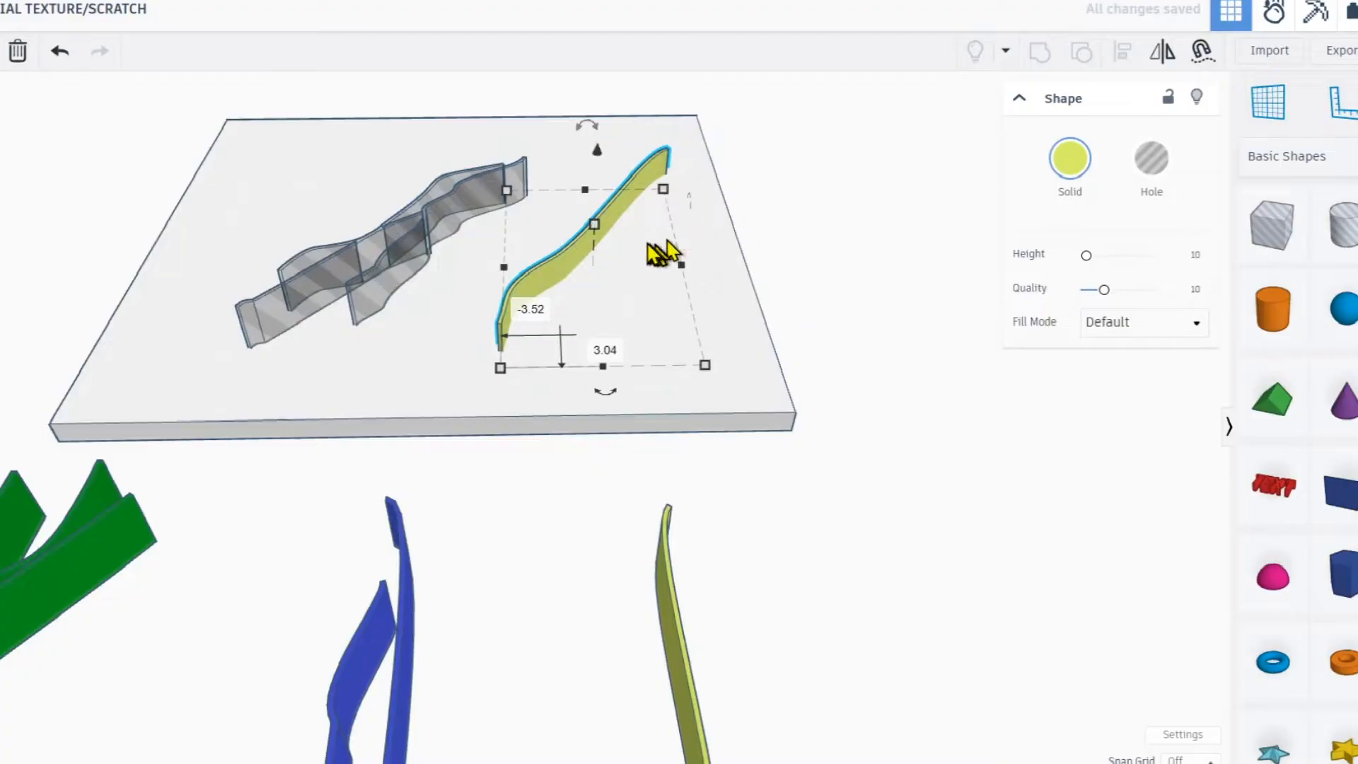
Paste another copy of the thin yellow scratch and place it along the plate's far edge behind the scratch hole.
{"action": "scroll", "coordinate": [593, 266], "scroll_direction": "up", "scroll_amount": 5}
{"action": "key", "text": "ctrl+v"}
{"action": "scroll", "coordinate": [590, 266], "scroll_direction": "down", "scroll_amount": 7}
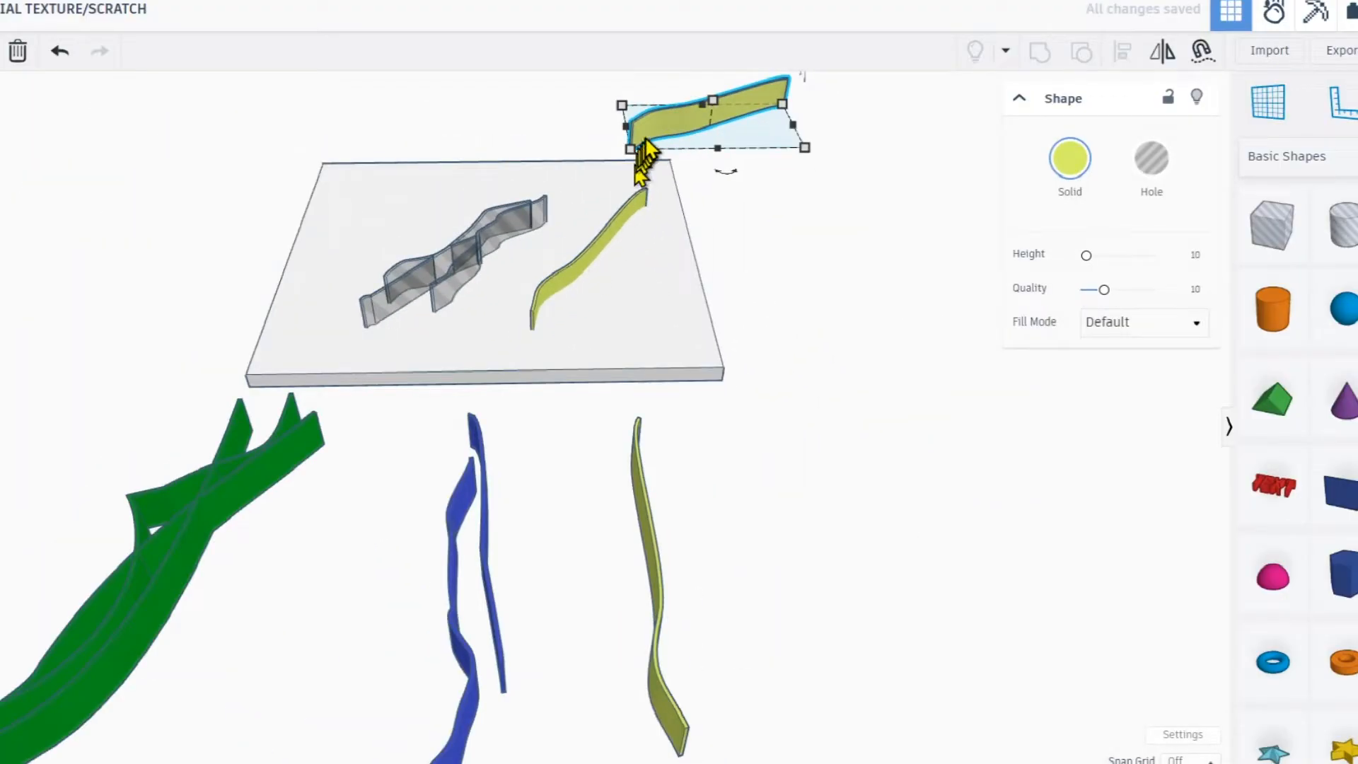
{"action": "left_click_drag", "start_coordinate": [682, 118], "coordinate": [409, 203]}
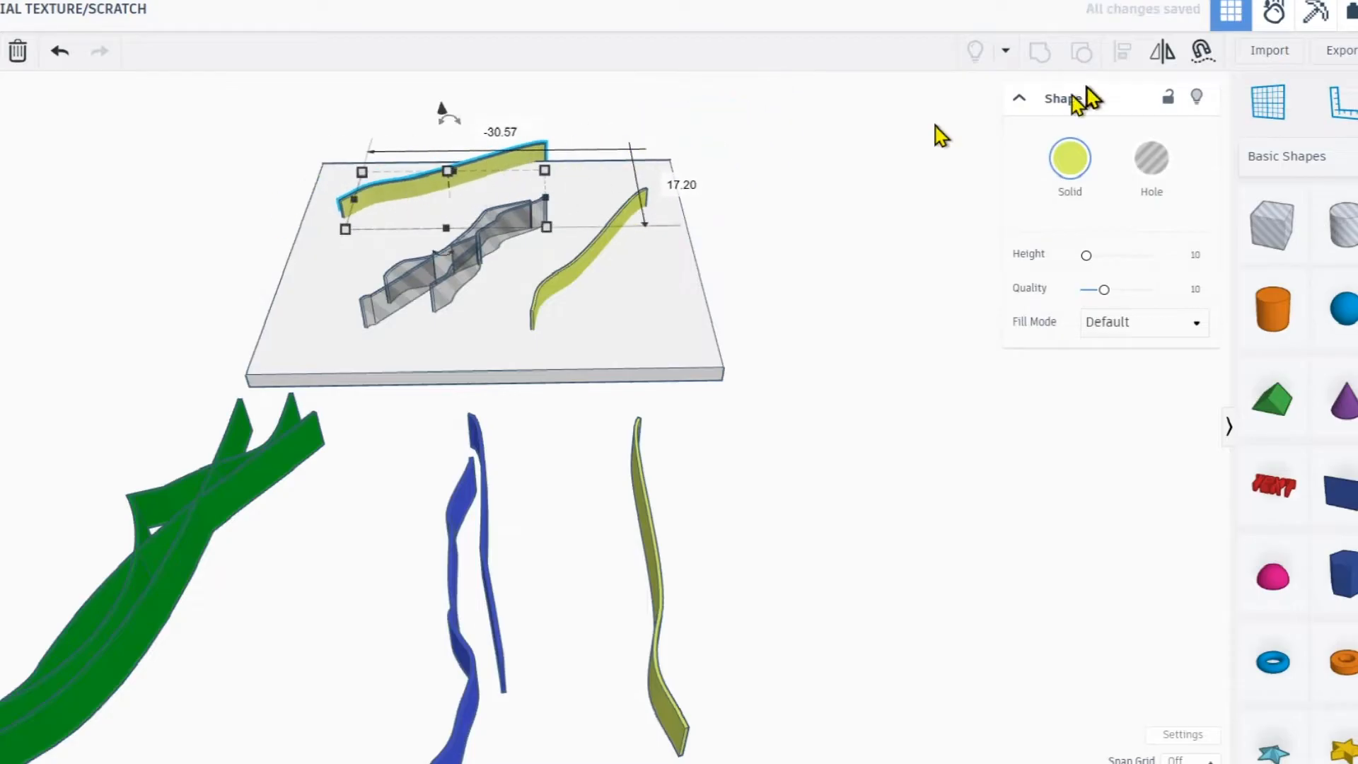
Mirror the pasted yellow scratch sideways, rotate it by 84° and shift it so it overhangs the plate's side edge.
{"action": "left_click", "coordinate": [1167, 52]}
{"action": "scroll", "coordinate": [396, 233], "scroll_direction": "up", "scroll_amount": 5}
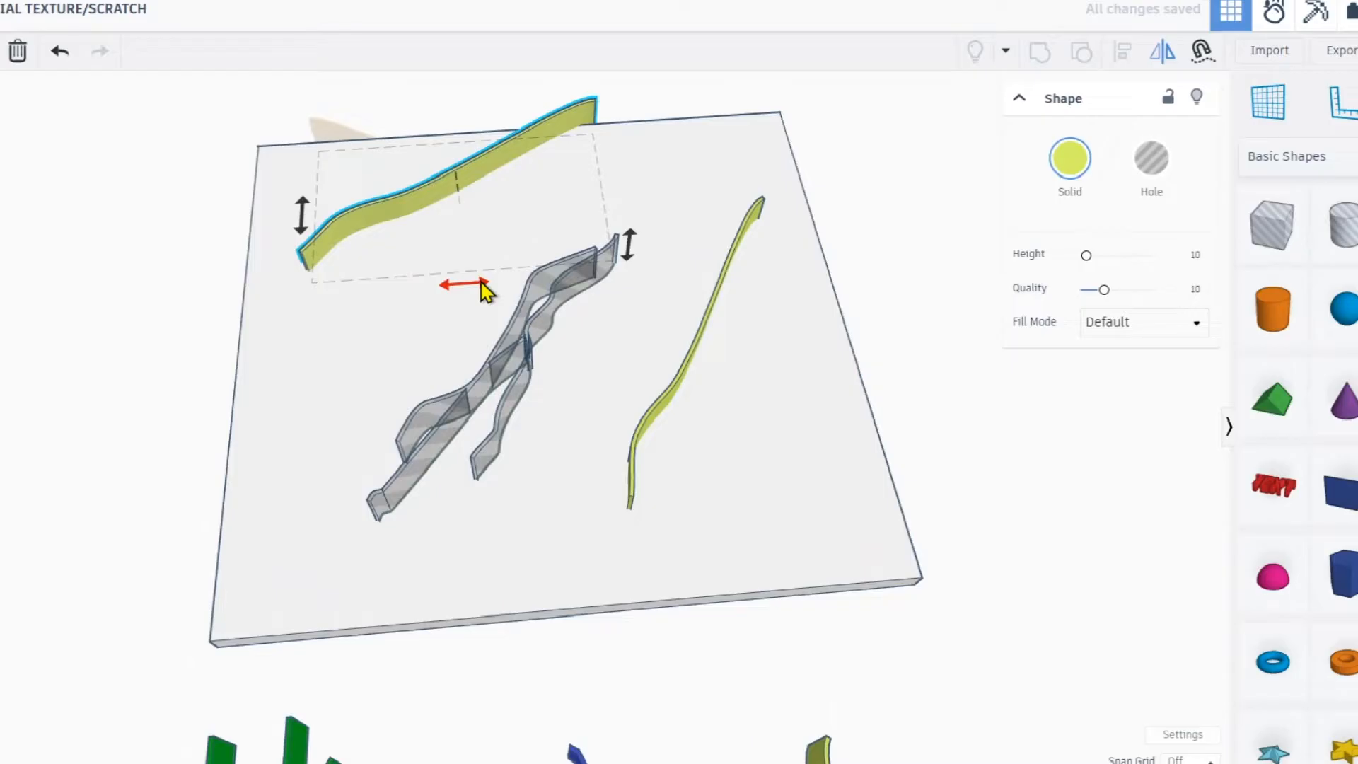
{"action": "left_click", "coordinate": [483, 287]}
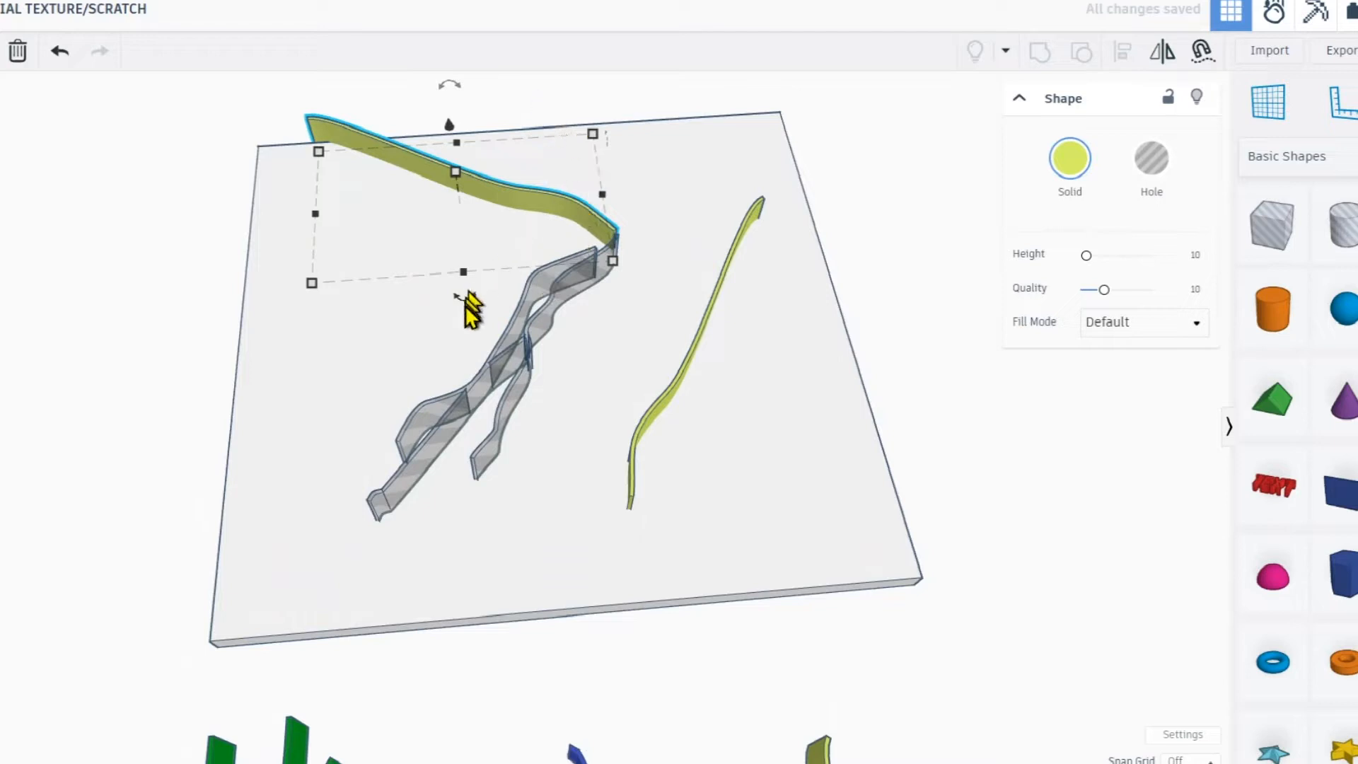
{"action": "left_click_drag", "start_coordinate": [465, 296], "coordinate": [640, 216]}
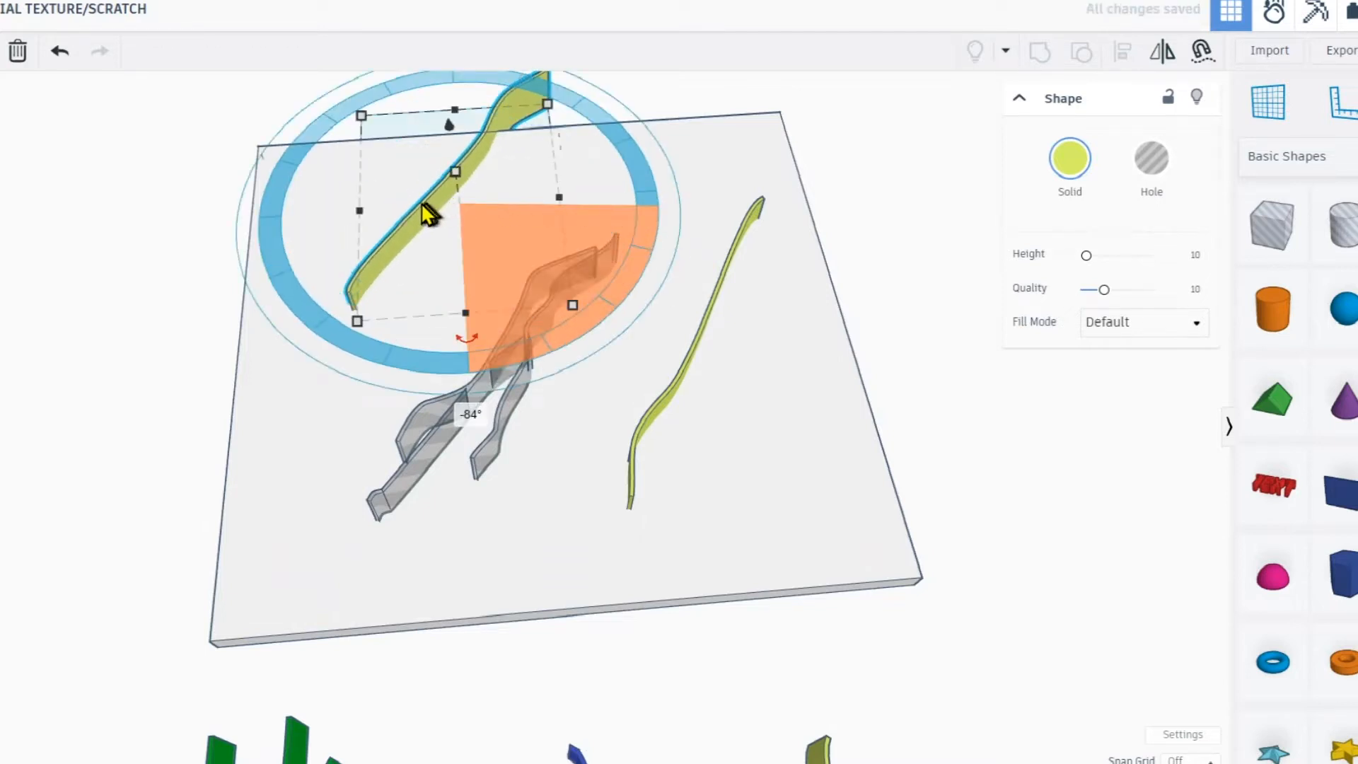
{"action": "left_click_drag", "start_coordinate": [426, 210], "coordinate": [358, 219]}
Raise the overhanging yellow scratch, turn it into a hole and adjust its height to about 1.12 mm.
{"action": "right_click_drag", "start_coordinate": [358, 219], "coordinate": [508, 306]}
{"action": "scroll", "coordinate": [382, 304], "scroll_direction": "up", "scroll_amount": 3}
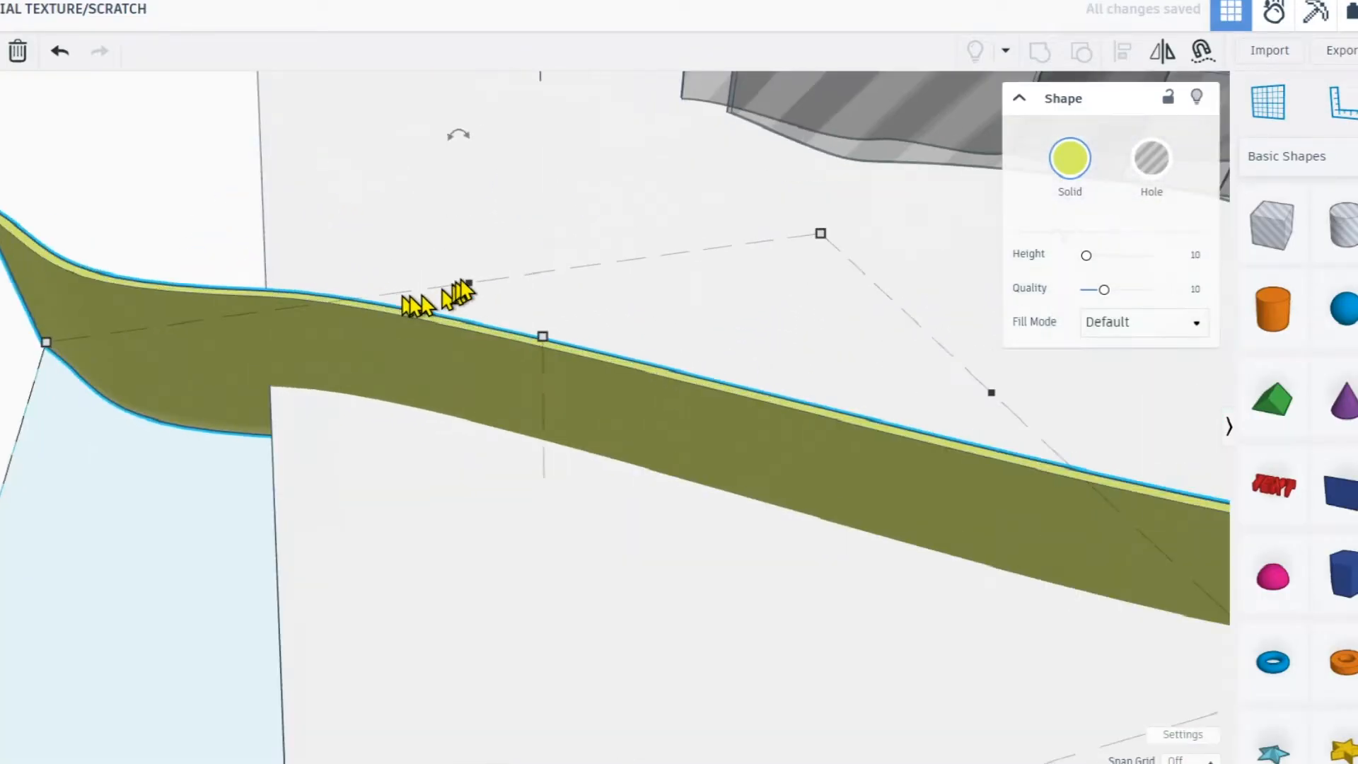
{"action": "scroll", "coordinate": [593, 319], "scroll_direction": "down", "scroll_amount": 2}
{"action": "left_click_drag", "start_coordinate": [576, 280], "coordinate": [575, 205]}
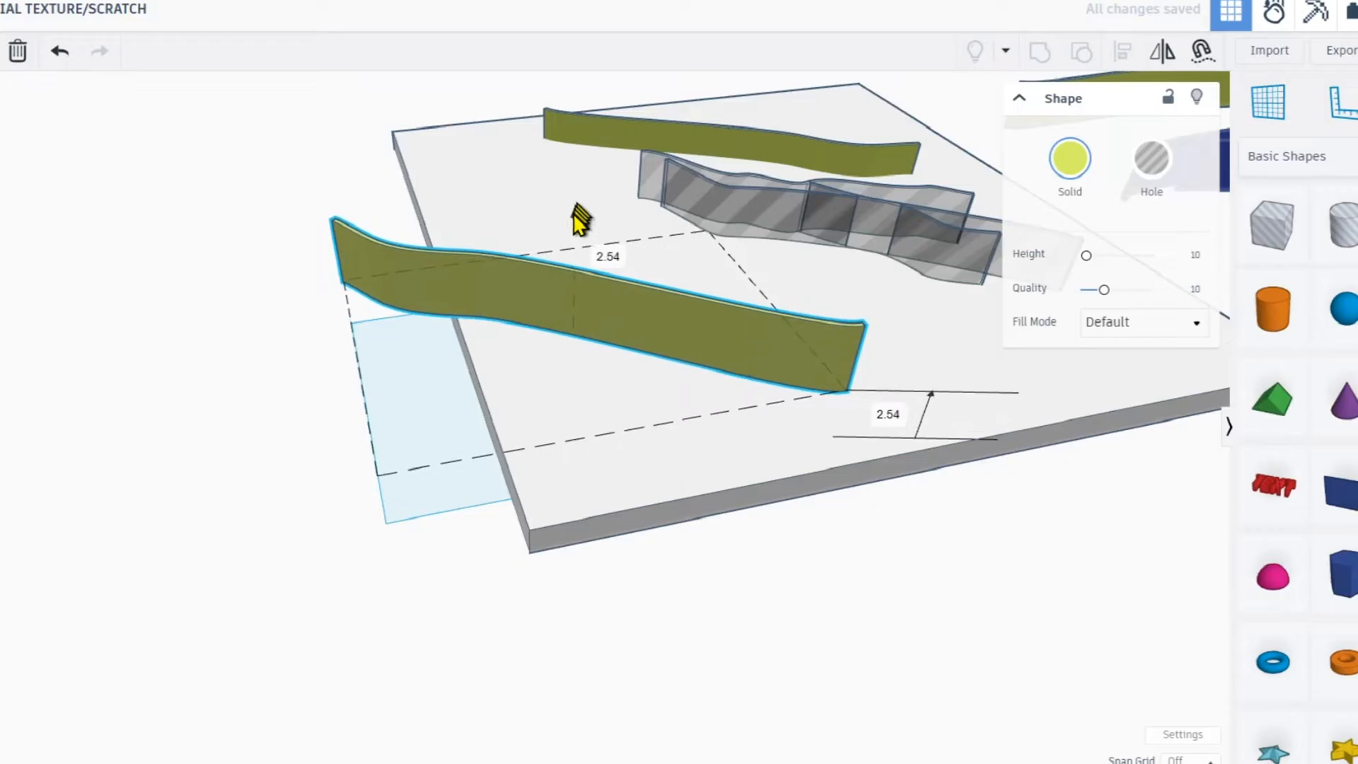
{"action": "left_click", "coordinate": [1151, 161]}
{"action": "left_click_drag", "start_coordinate": [575, 213], "coordinate": [560, 242]}
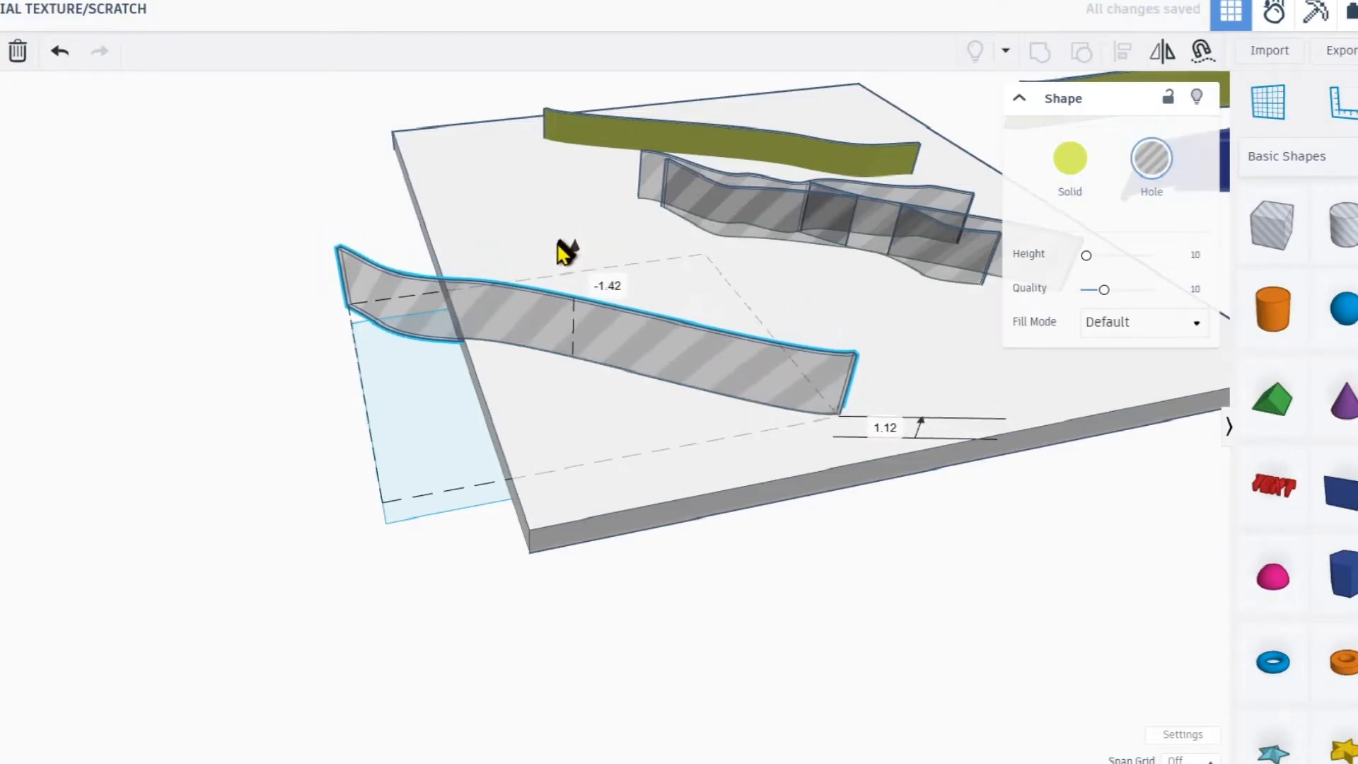
Turn the remaining yellow scratch on the plate into a hole and raise it by 1 mm.
{"action": "scroll", "coordinate": [472, 362], "scroll_direction": "up", "scroll_amount": 6}
{"action": "right_click_drag", "start_coordinate": [478, 365], "coordinate": [586, 336]}
{"action": "scroll", "coordinate": [655, 297], "scroll_direction": "down", "scroll_amount": 8}
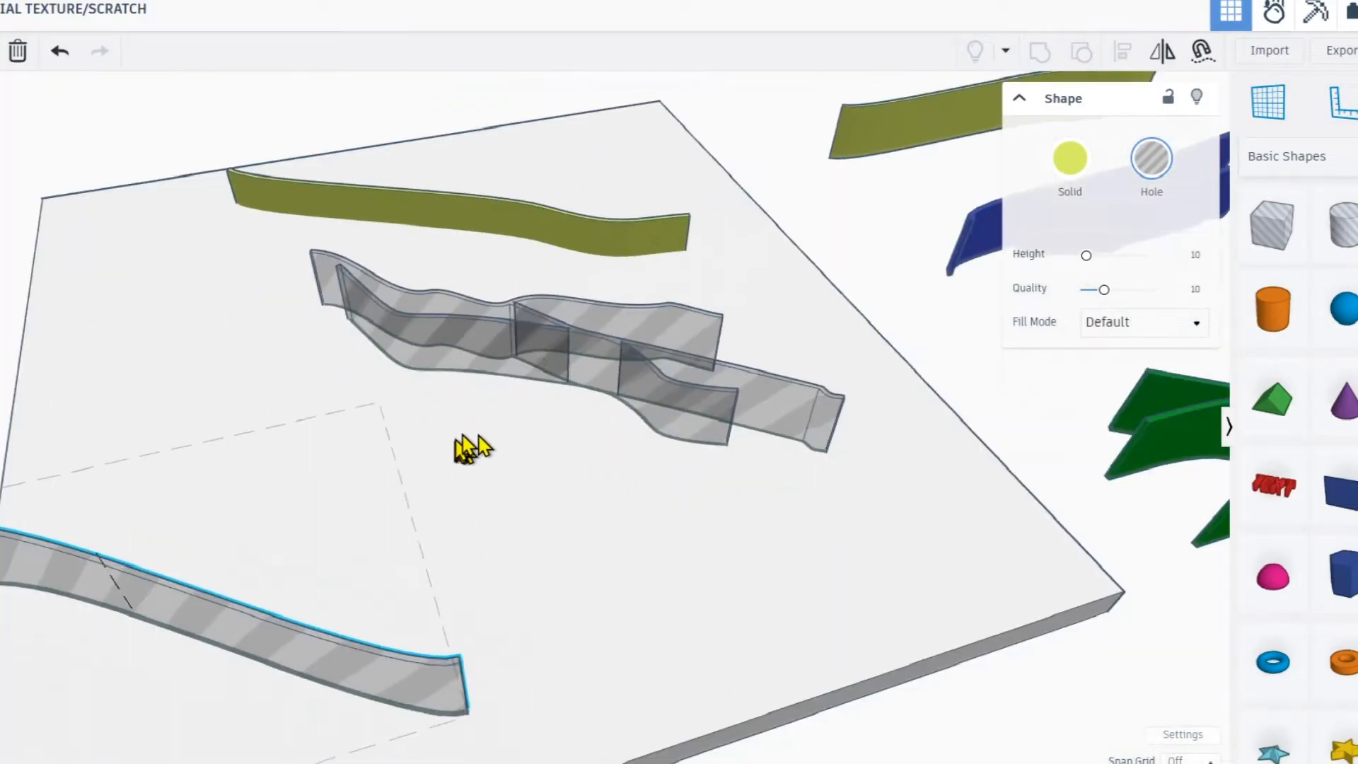
{"action": "scroll", "coordinate": [470, 445], "scroll_direction": "up", "scroll_amount": 5}
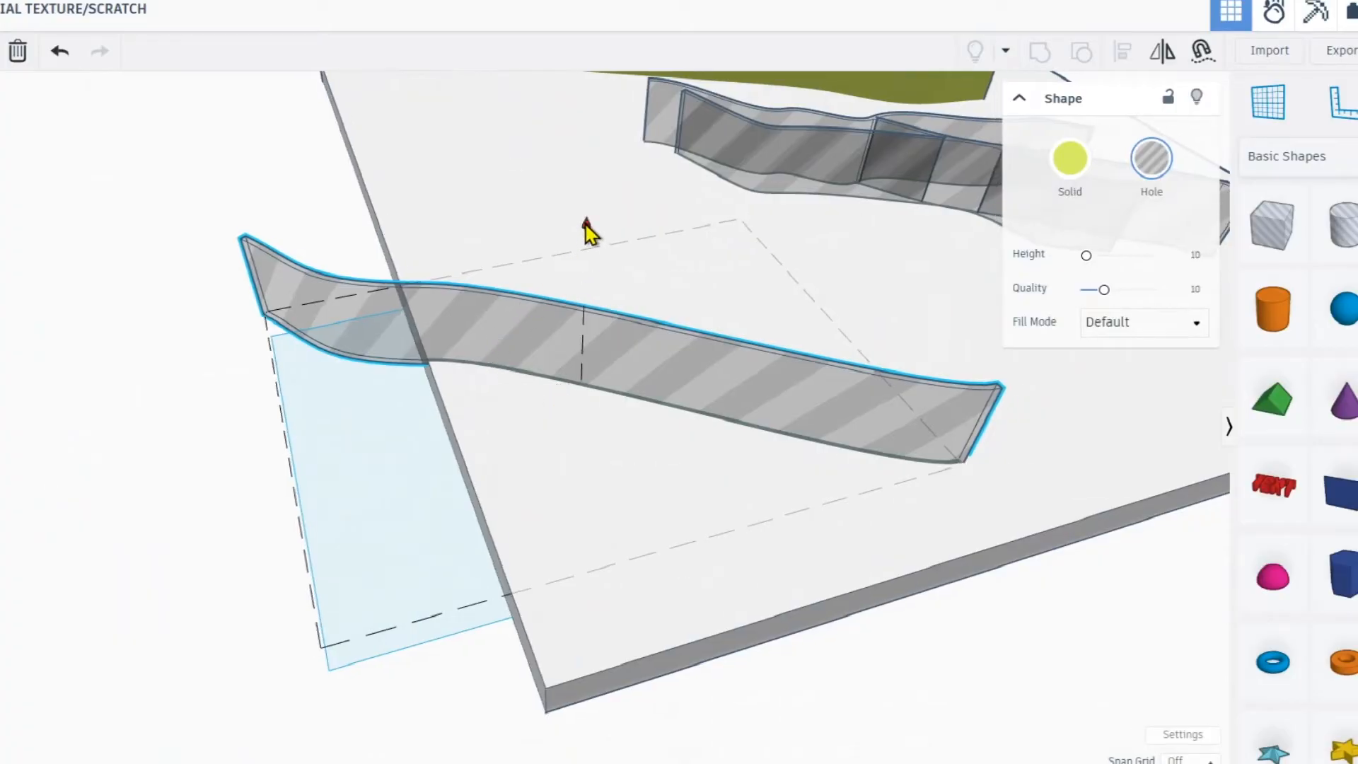
{"action": "right_click_drag", "start_coordinate": [591, 231], "coordinate": [495, 331]}
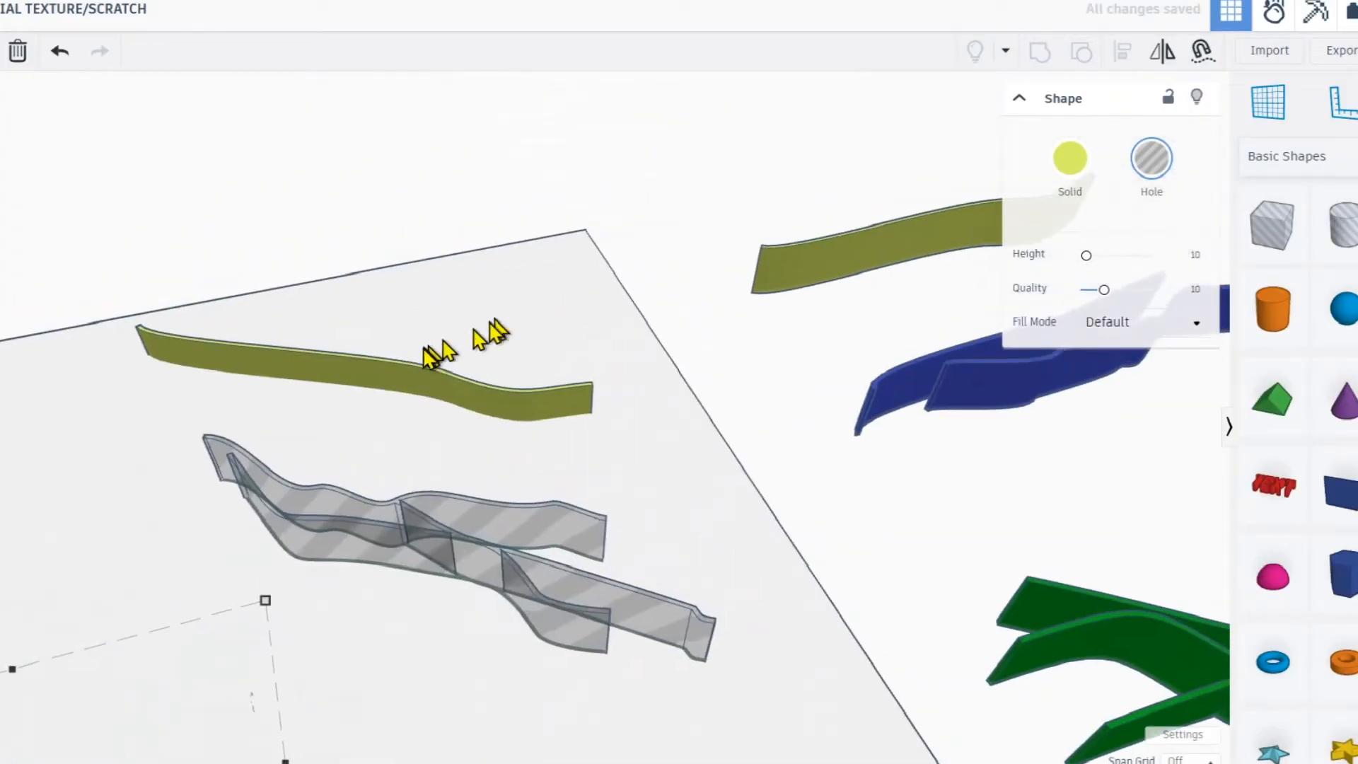
{"action": "left_click", "coordinate": [385, 382]}
{"action": "left_click", "coordinate": [1152, 159]}
{"action": "right_click_drag", "start_coordinate": [558, 488], "coordinate": [209, 297]}
{"action": "key", "text": "f"}
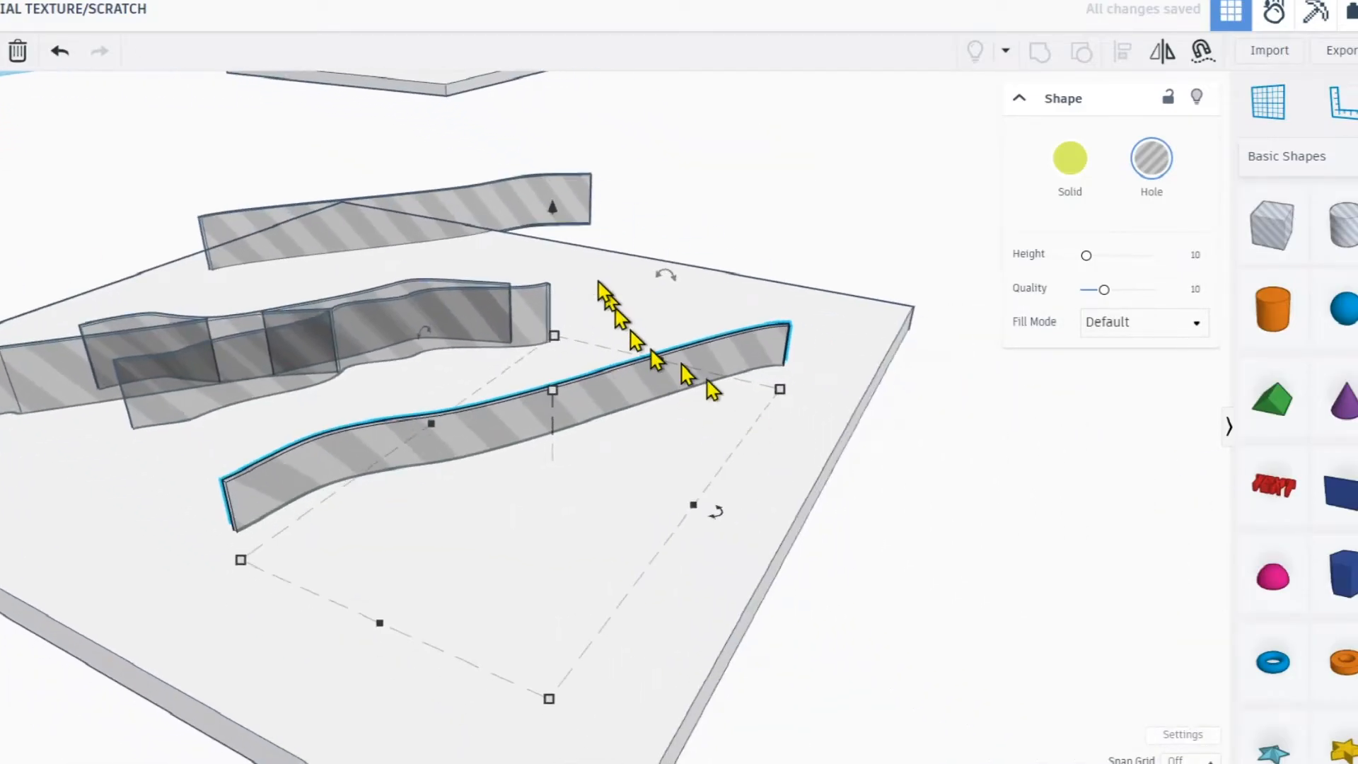
{"action": "left_click_drag", "start_coordinate": [553, 209], "coordinate": [552, 186]}
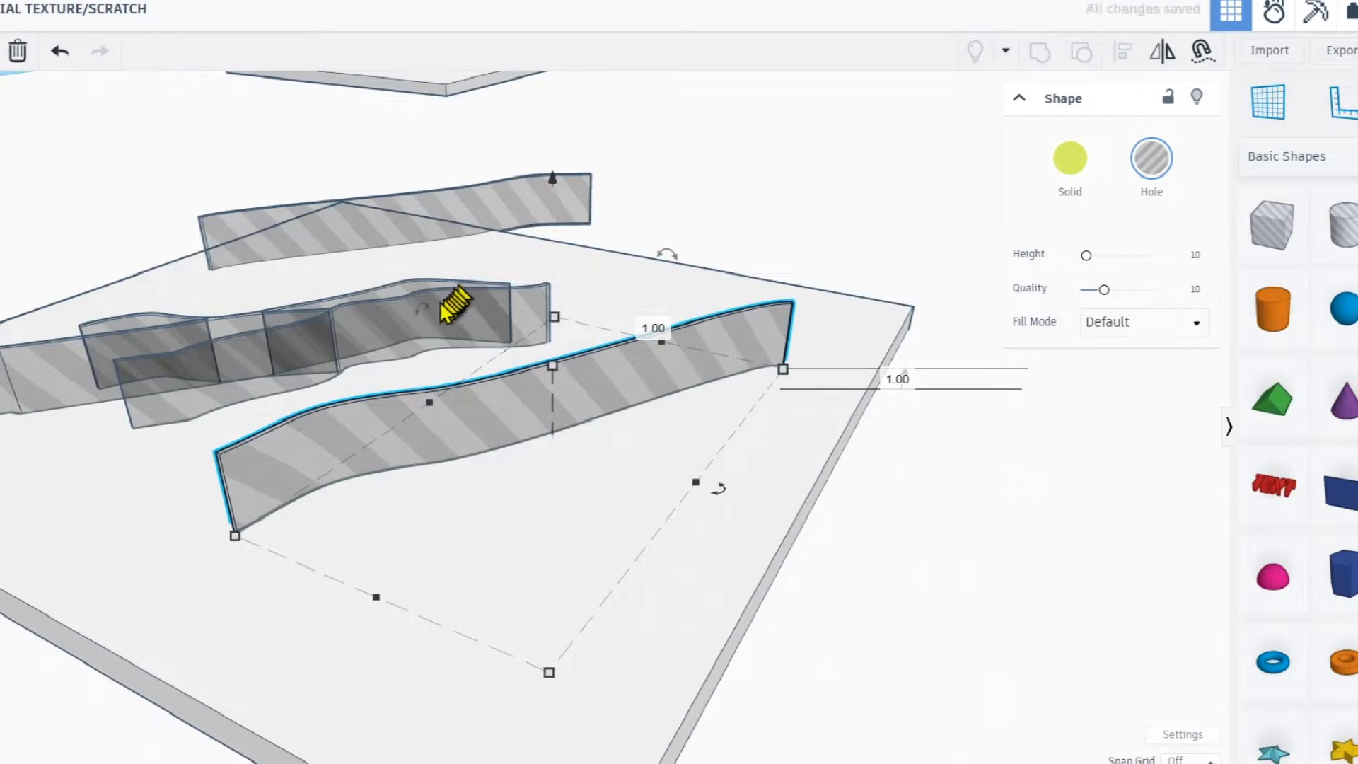
Select all the scratch holes together with the plate and group them to cut the scratches into its surface.
{"action": "left_click", "coordinate": [396, 331], "text": "shift"}
{"action": "left_click", "coordinate": [363, 249], "text": "shift"}
{"action": "scroll", "coordinate": [424, 339], "scroll_direction": "down", "scroll_amount": 5}
{"action": "left_click", "coordinate": [425, 439], "text": "shift"}
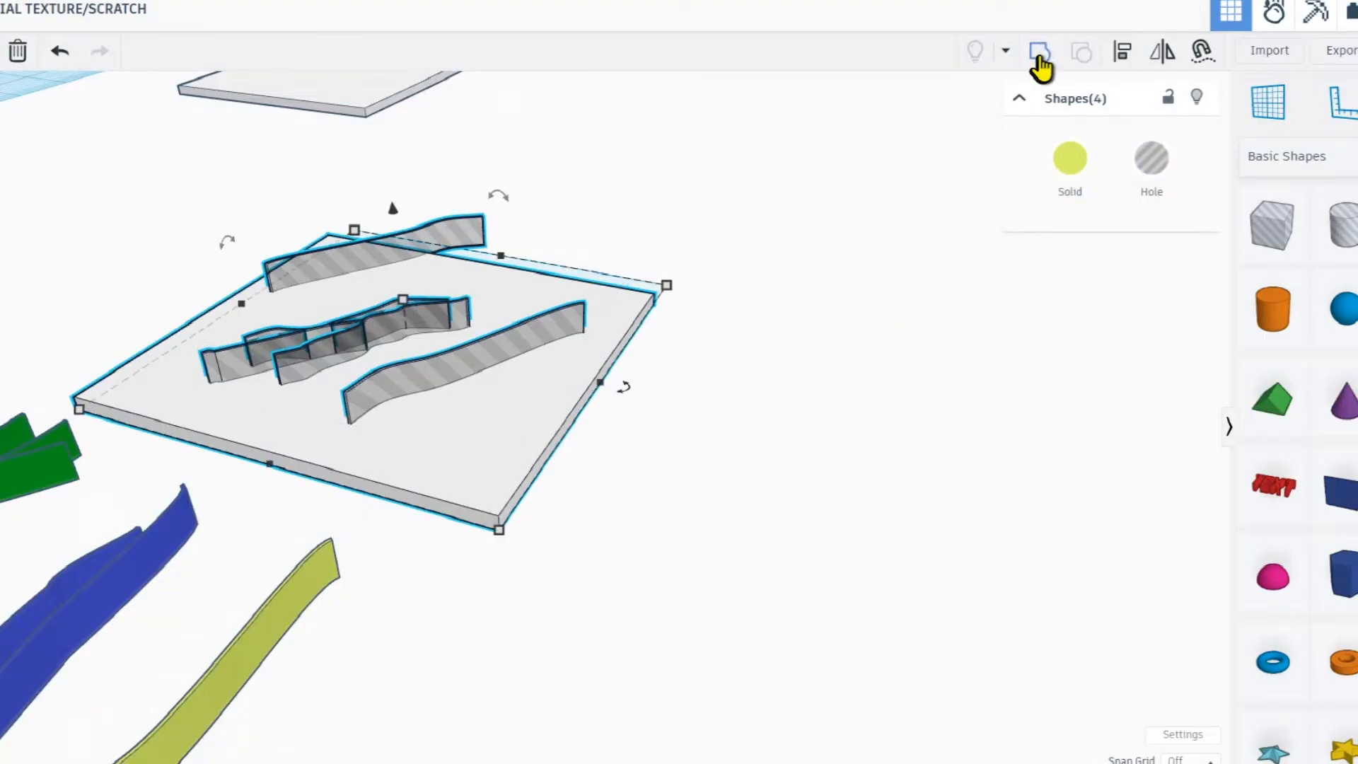
{"action": "left_click", "coordinate": [1040, 57]}
Examine the cut scratches on the plate's surface from close up and from several angles.
{"action": "right_click_drag", "start_coordinate": [393, 382], "coordinate": [375, 415]}
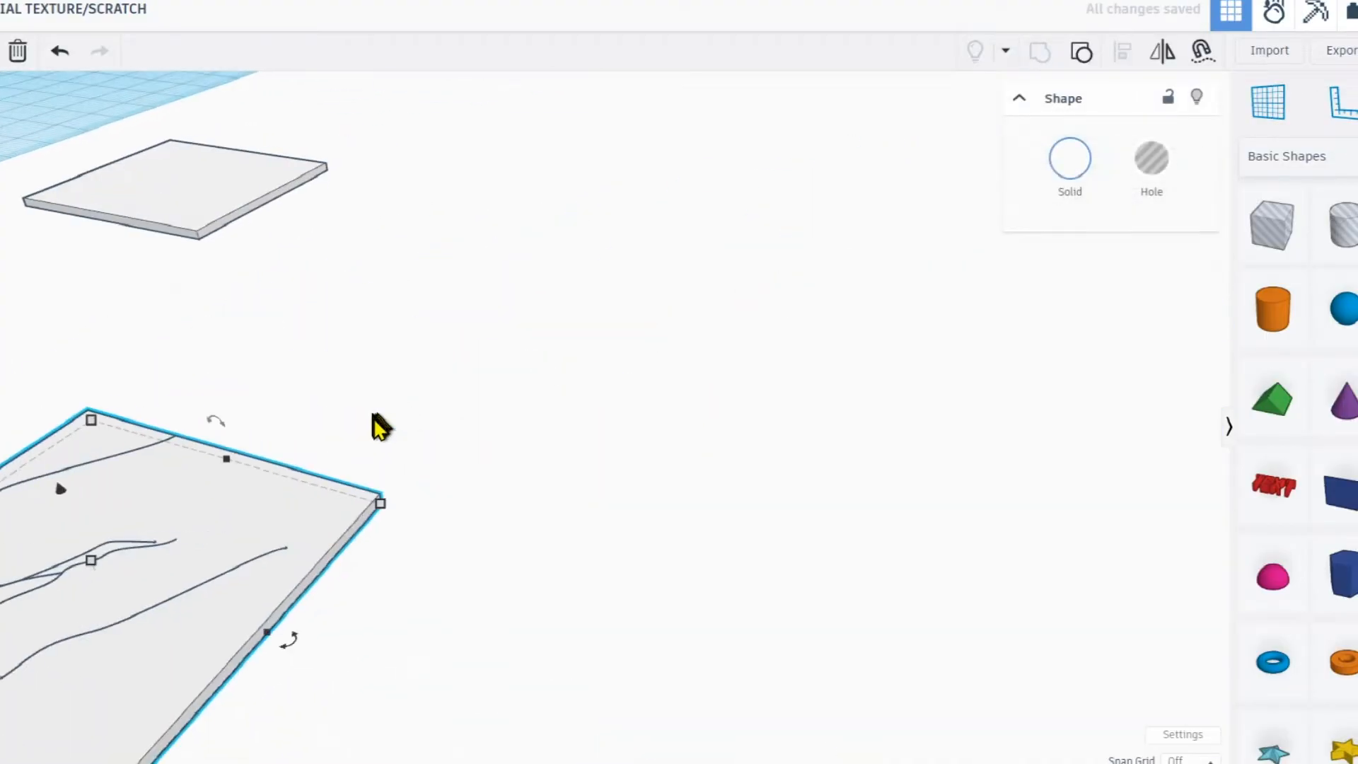
{"action": "right_click_drag", "start_coordinate": [60, 489], "coordinate": [837, 410]}
{"action": "scroll", "coordinate": [665, 422], "scroll_direction": "up", "scroll_amount": 4}
{"action": "scroll", "coordinate": [665, 422], "scroll_direction": "up", "scroll_amount": 8}
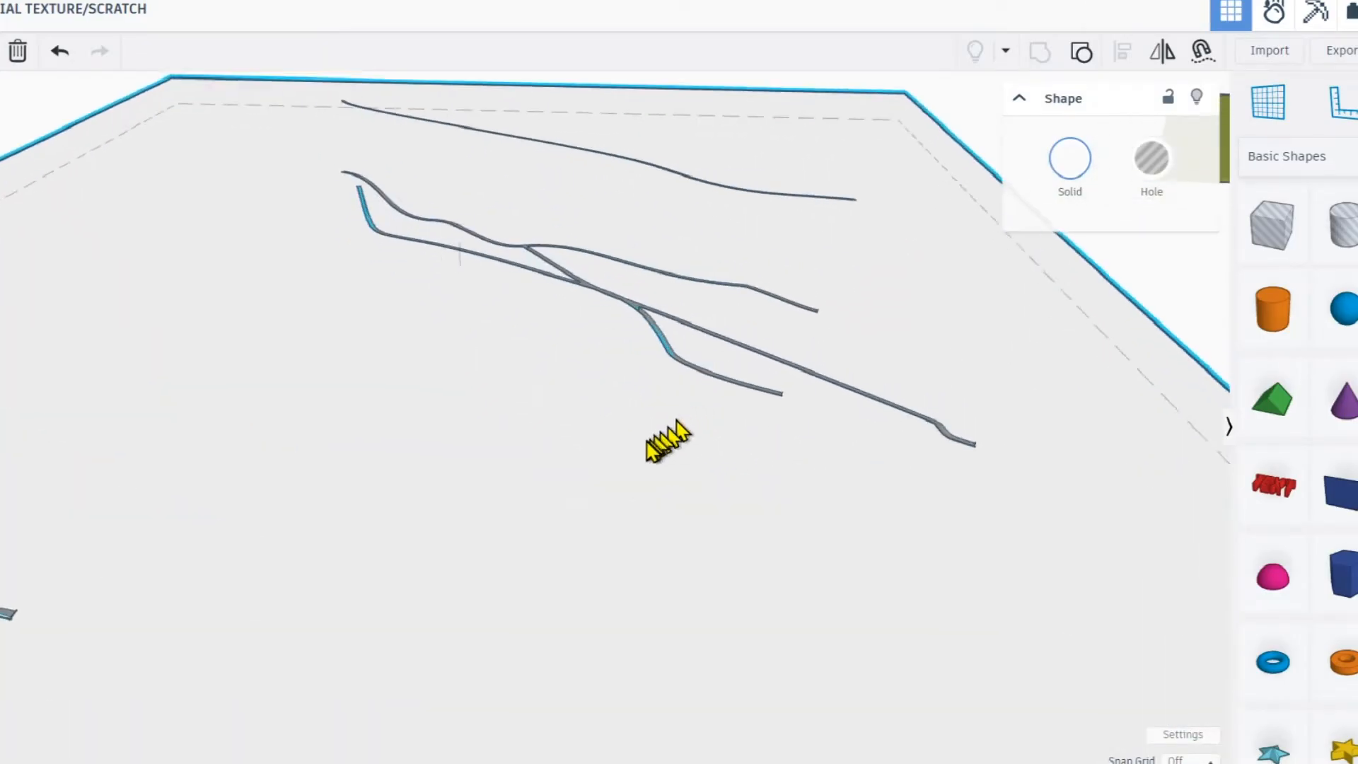
{"action": "right_click_drag", "start_coordinate": [403, 458], "coordinate": [277, 446]}
{"action": "scroll", "coordinate": [686, 398], "scroll_direction": "down", "scroll_amount": 5}
{"action": "mouse_move", "coordinate": [690, 398]}
{"action": "right_mouse_down"}
{"action": "mouse_move", "coordinate": [713, 421]}
{"action": "mouse_move", "coordinate": [699, 386]}
{"action": "right_mouse_up"}
{"action": "scroll", "coordinate": [612, 346], "scroll_direction": "down", "scroll_amount": 5}
{"action": "right_click_drag", "start_coordinate": [613, 346], "coordinate": [606, 400]}
{"action": "scroll", "coordinate": [606, 400], "scroll_direction": "up", "scroll_amount": 3}
{"action": "middle_click_drag", "start_coordinate": [610, 346], "coordinate": [760, 391]}
{"action": "right_click_drag", "start_coordinate": [761, 391], "coordinate": [527, 374]}
Bring the distant green texture stamp over beside the scratched plate, leaving a gap between them.
{"action": "right_click_drag", "start_coordinate": [658, 399], "coordinate": [574, 305]}
{"action": "middle_click_drag", "start_coordinate": [575, 306], "coordinate": [754, 592]}
{"action": "scroll", "coordinate": [582, 418], "scroll_direction": "down", "scroll_amount": 2}
{"action": "middle_click_drag", "start_coordinate": [592, 435], "coordinate": [294, 416]}
{"action": "scroll", "coordinate": [689, 274], "scroll_direction": "down", "scroll_amount": 2}
{"action": "middle_click_drag", "start_coordinate": [388, 352], "coordinate": [397, 359]}
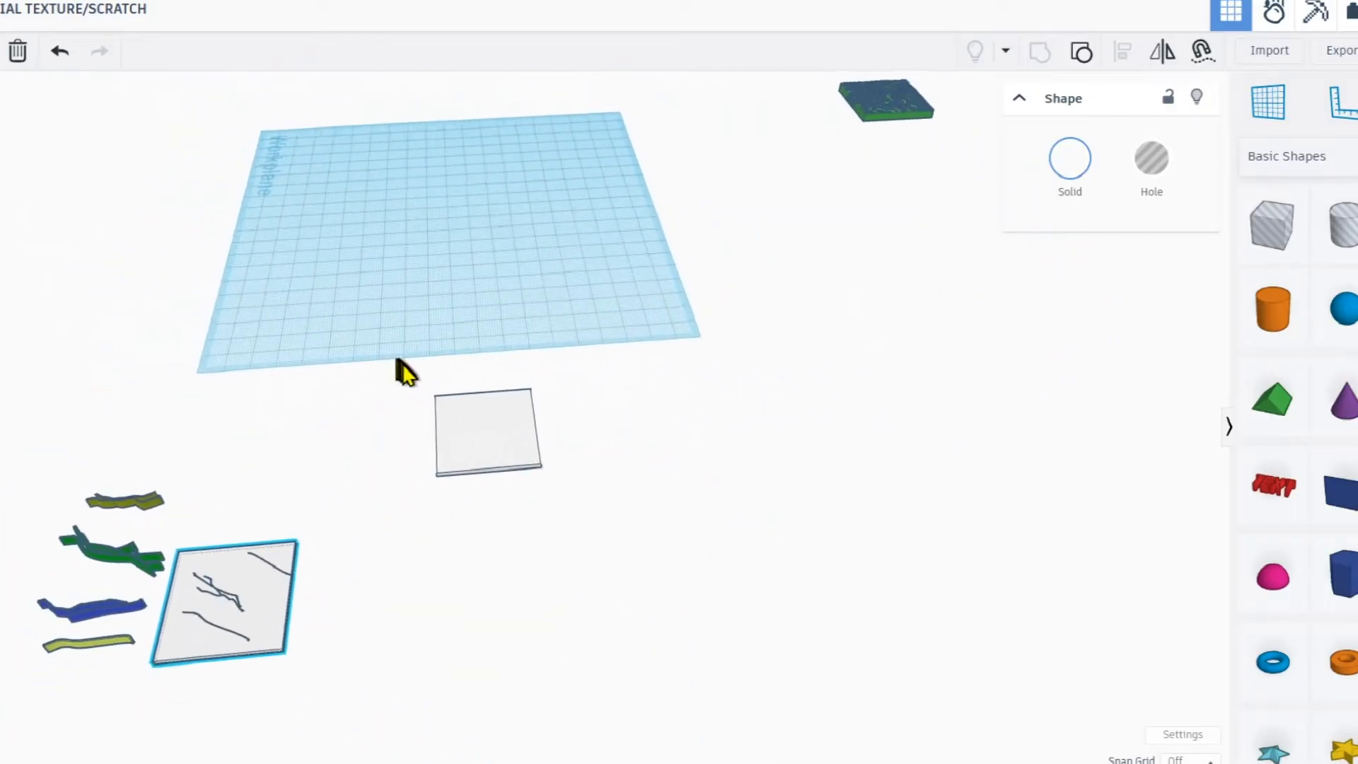
{"action": "left_click_drag", "start_coordinate": [863, 154], "coordinate": [388, 601]}
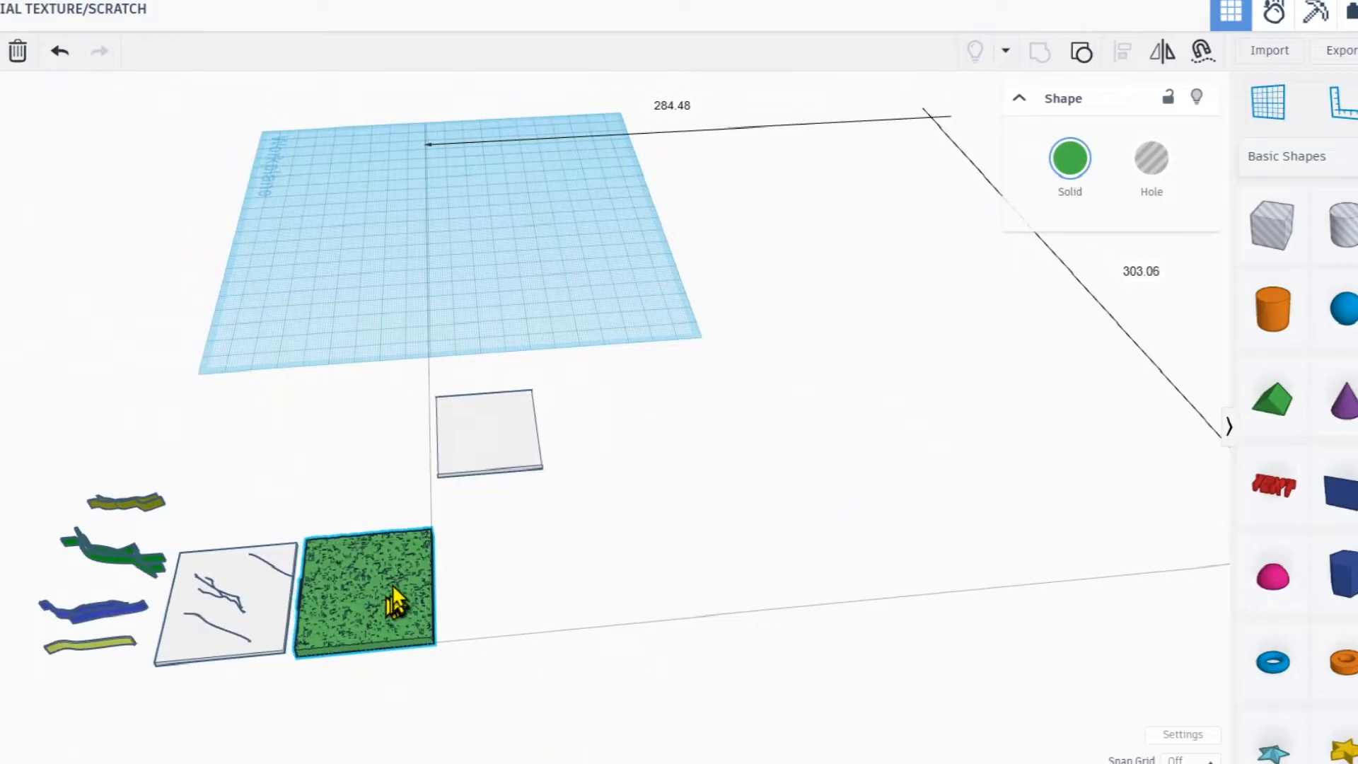
{"action": "scroll", "coordinate": [376, 592], "scroll_direction": "up", "scroll_amount": 4}
{"action": "scroll", "coordinate": [371, 573], "scroll_direction": "up", "scroll_amount": 1}
{"action": "right_click_drag", "start_coordinate": [386, 591], "coordinate": [520, 560]}
{"action": "left_click_drag", "start_coordinate": [398, 610], "coordinate": [496, 588]}
{"action": "scroll", "coordinate": [461, 616], "scroll_direction": "up", "scroll_amount": 1}
Examine the rough relief on top of the green texture stamp from close up.
{"action": "right_click_drag", "start_coordinate": [461, 620], "coordinate": [701, 432]}
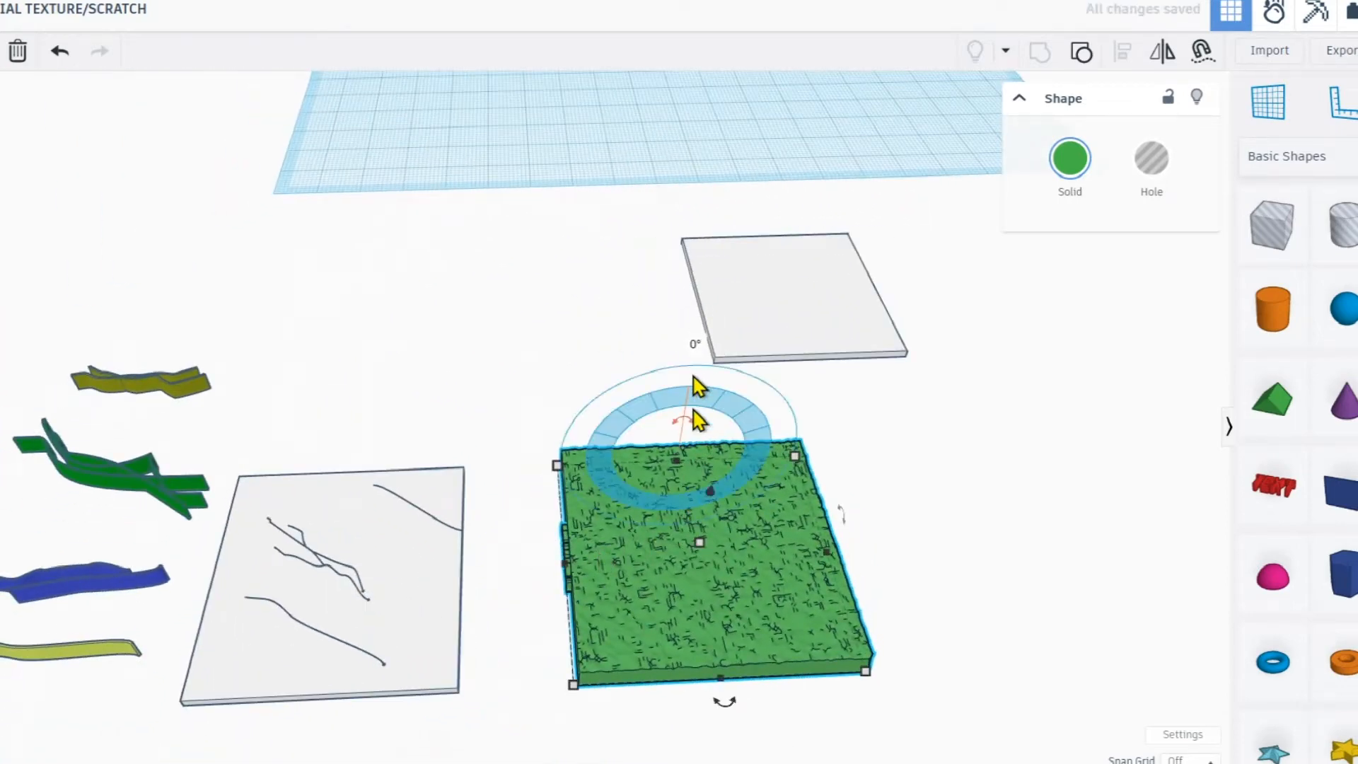
{"action": "scroll", "coordinate": [695, 487], "scroll_direction": "up", "scroll_amount": 3}
{"action": "right_click_drag", "start_coordinate": [715, 587], "coordinate": [711, 542]}
{"action": "scroll", "coordinate": [707, 532], "scroll_direction": "up", "scroll_amount": 1}
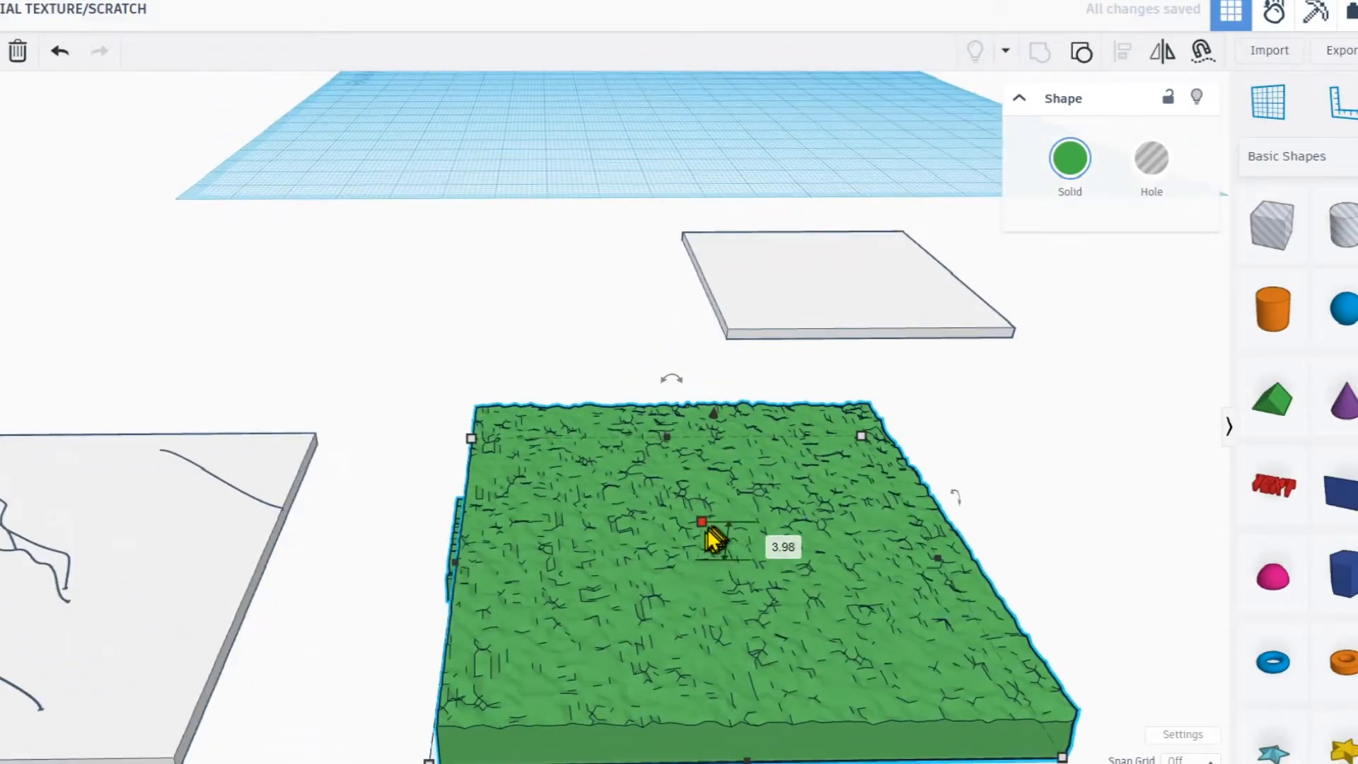
{"action": "scroll", "coordinate": [704, 531], "scroll_direction": "up", "scroll_amount": 1}
{"action": "scroll", "coordinate": [701, 532], "scroll_direction": "up", "scroll_amount": 3}
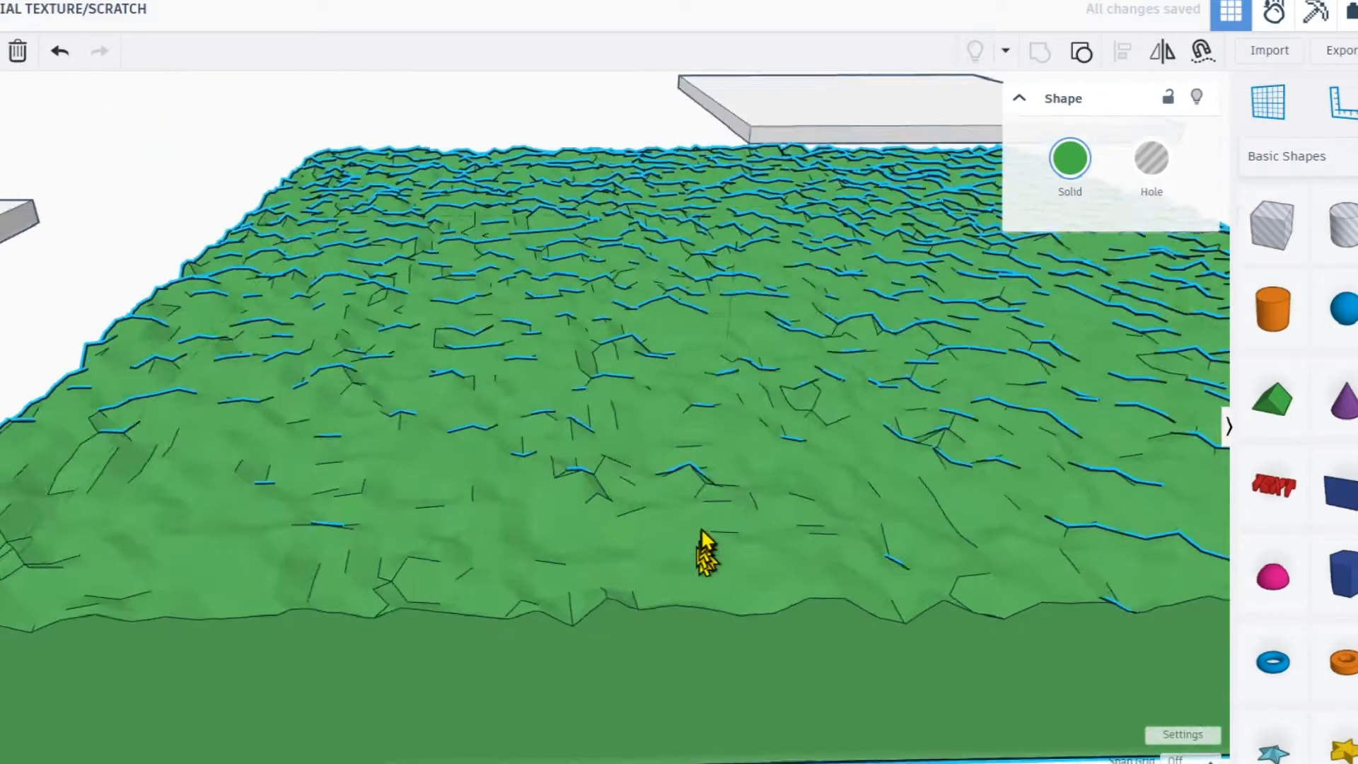
{"action": "scroll", "coordinate": [701, 529], "scroll_direction": "up", "scroll_amount": 3}
{"action": "scroll", "coordinate": [689, 536], "scroll_direction": "down", "scroll_amount": 4}
{"action": "scroll", "coordinate": [689, 540], "scroll_direction": "up", "scroll_amount": 1}
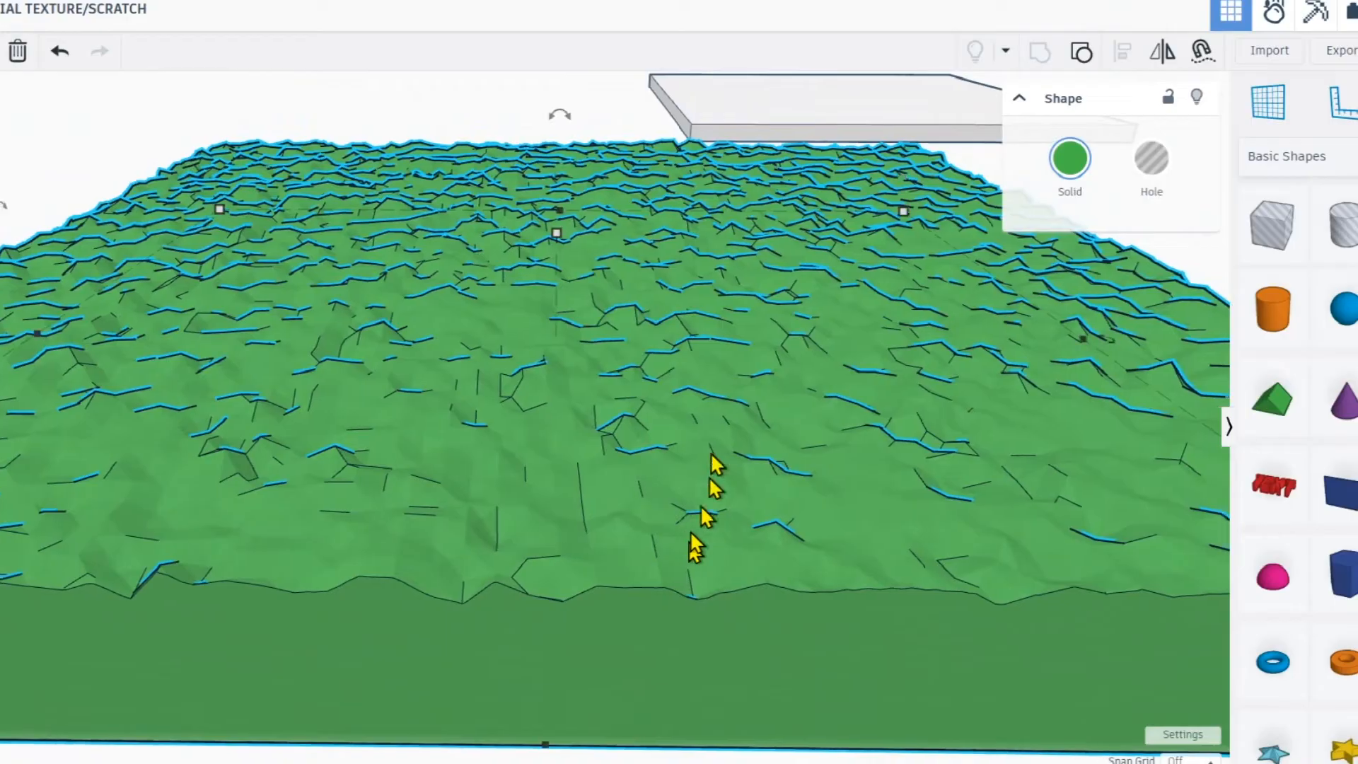
Reduce the green texture stamp's height to about 3.64 mm.
{"action": "left_click_drag", "start_coordinate": [553, 237], "coordinate": [550, 243]}
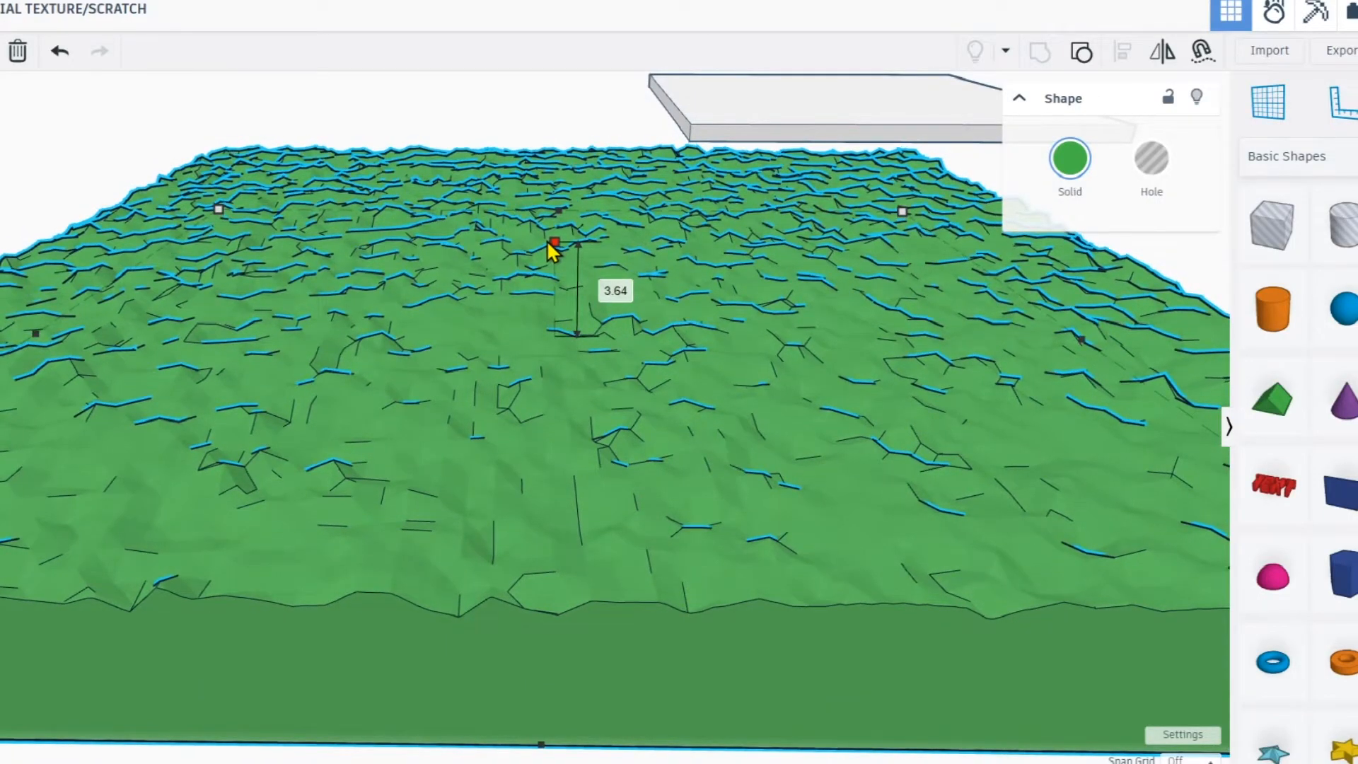
{"action": "scroll", "coordinate": [559, 248], "scroll_direction": "up", "scroll_amount": 3}
{"action": "scroll", "coordinate": [556, 256], "scroll_direction": "down", "scroll_amount": 7}
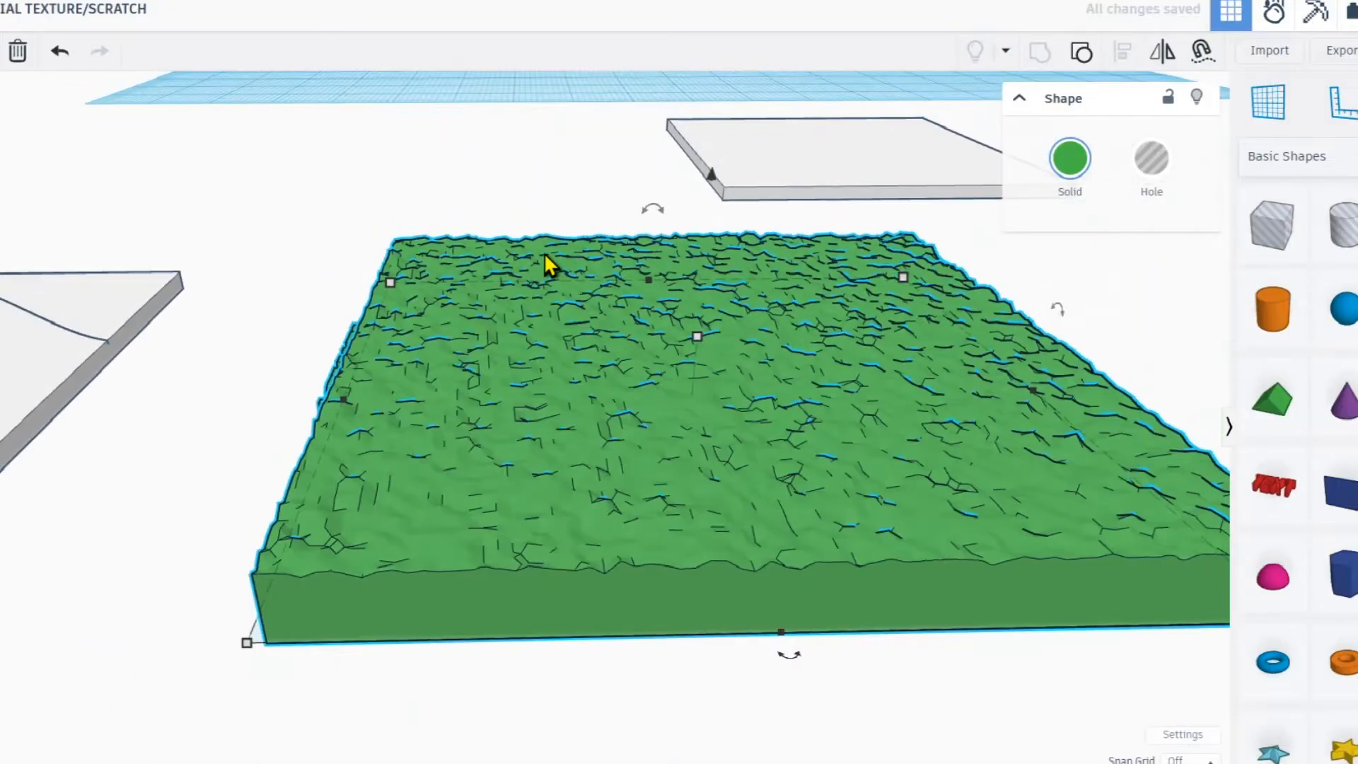
Flip the green texture stamp upside down by rotating it 180°.
{"action": "scroll", "coordinate": [559, 256], "scroll_direction": "down", "scroll_amount": 5}
{"action": "right_click_drag", "start_coordinate": [628, 261], "coordinate": [626, 319]}
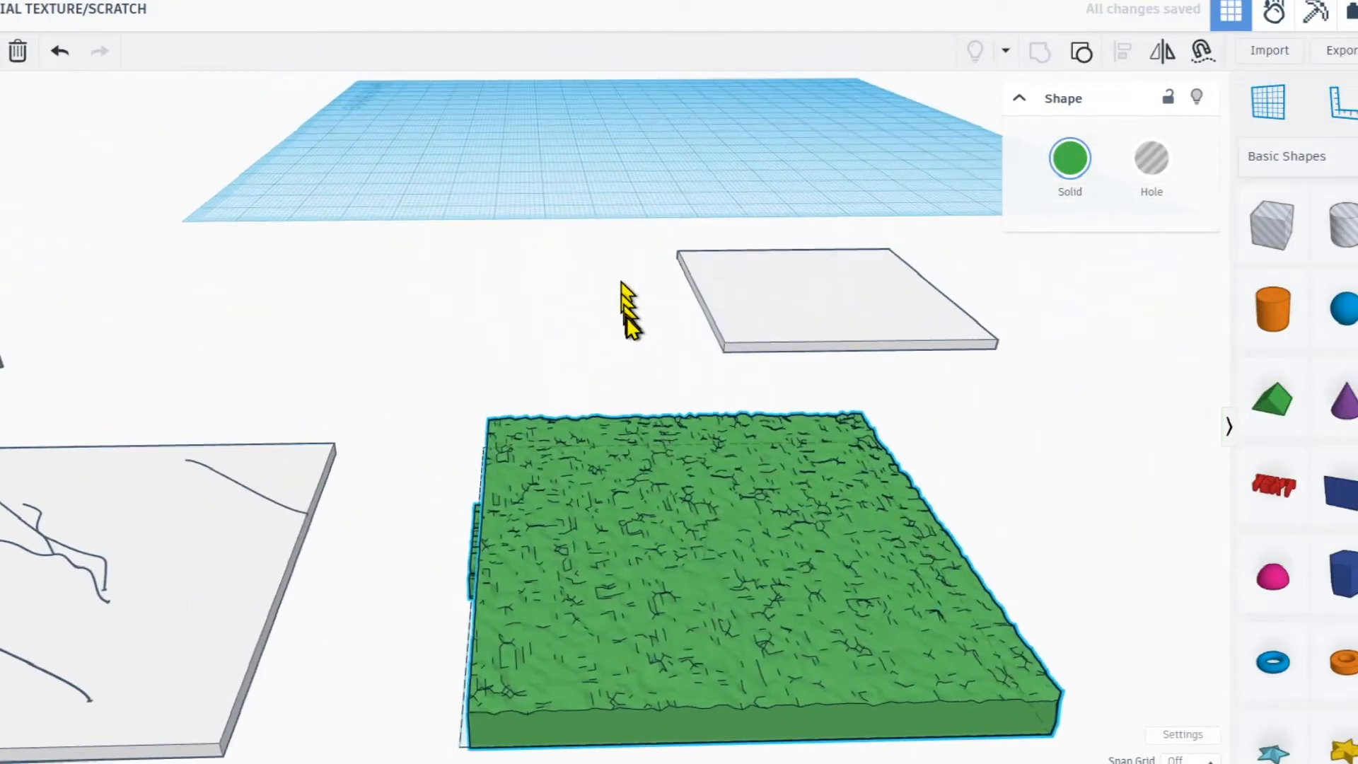
{"action": "left_click_drag", "start_coordinate": [675, 394], "coordinate": [677, 397]}
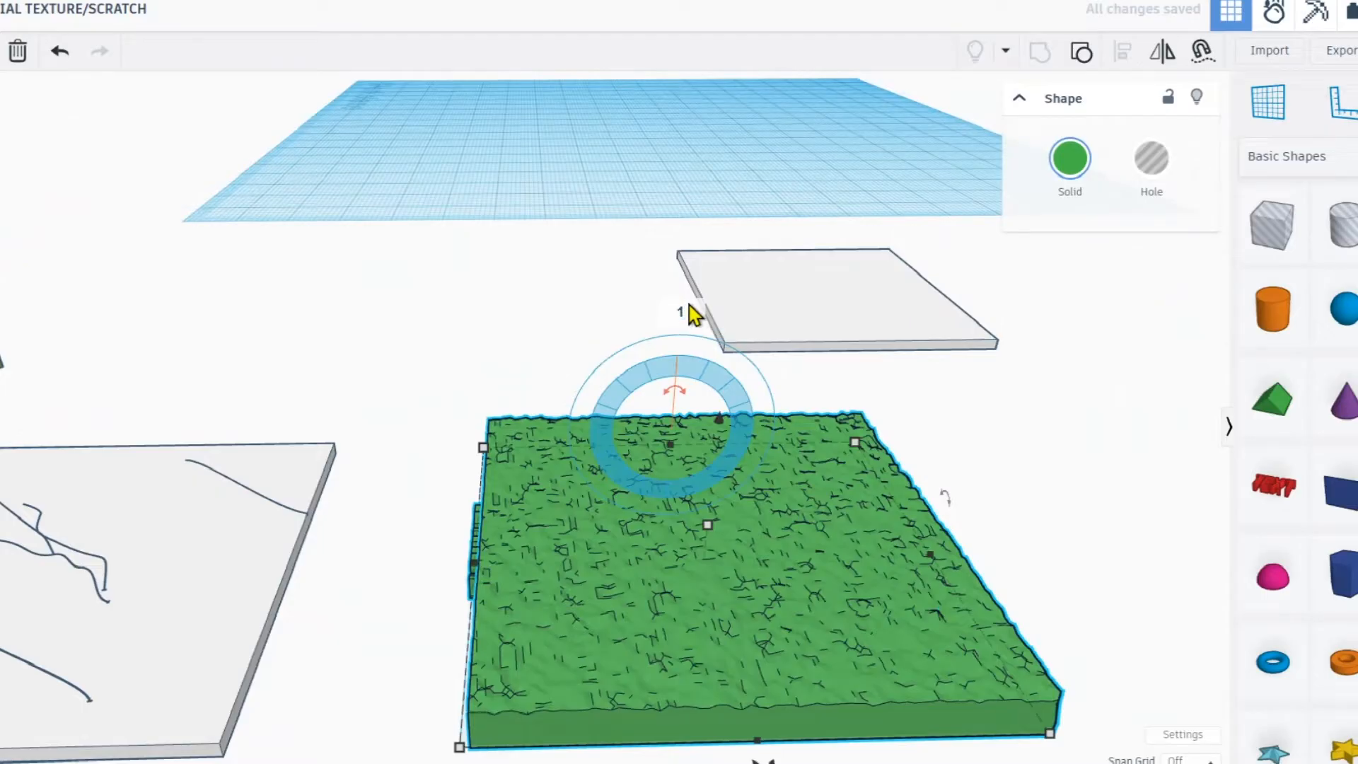
{"action": "left_click_drag", "start_coordinate": [691, 313], "coordinate": [692, 314]}
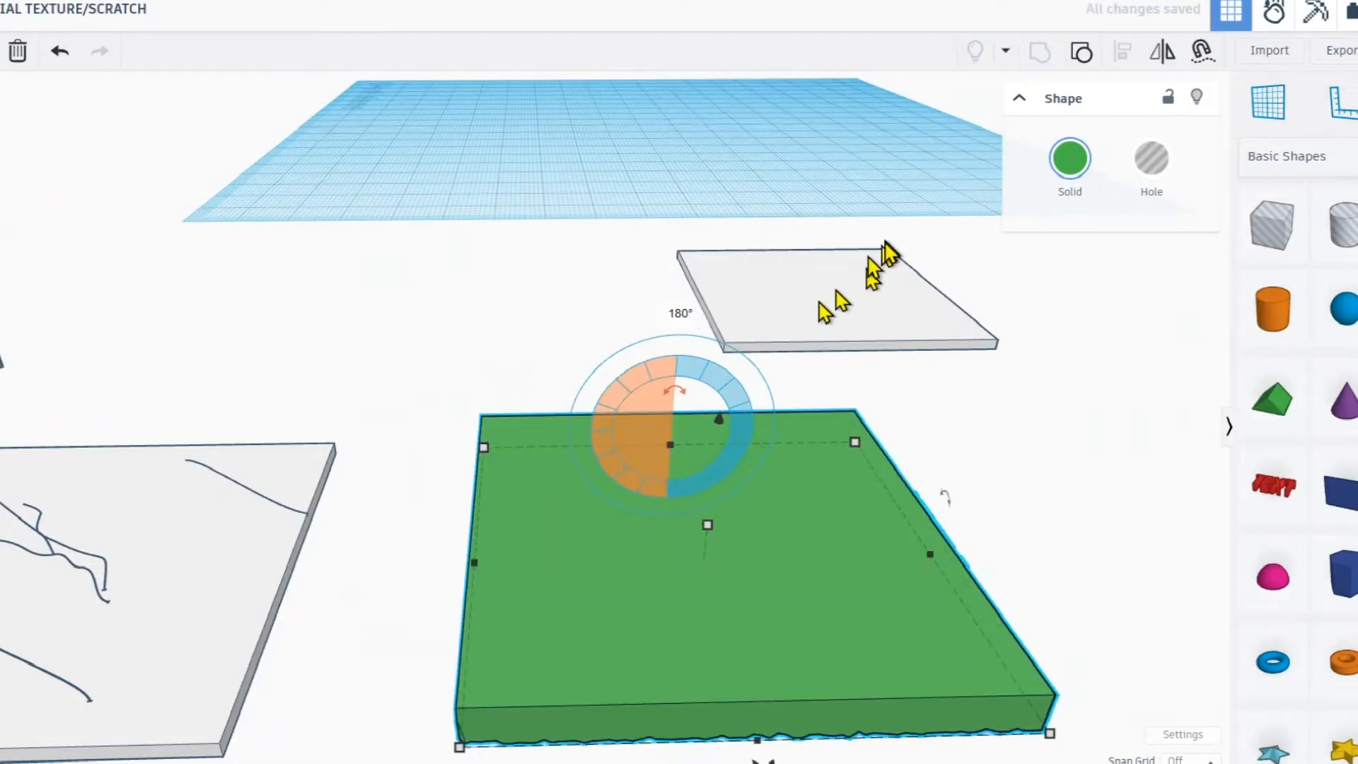
Move the flipped texture stamp onto the scratched plate, turn it into a hole and position it to cover the whole plate.
{"action": "middle_click_drag", "start_coordinate": [750, 416], "coordinate": [754, 412]}
{"action": "left_click_drag", "start_coordinate": [787, 508], "coordinate": [215, 486]}
{"action": "middle_click_drag", "start_coordinate": [214, 486], "coordinate": [424, 417]}
{"action": "left_click_drag", "start_coordinate": [727, 305], "coordinate": [716, 333]}
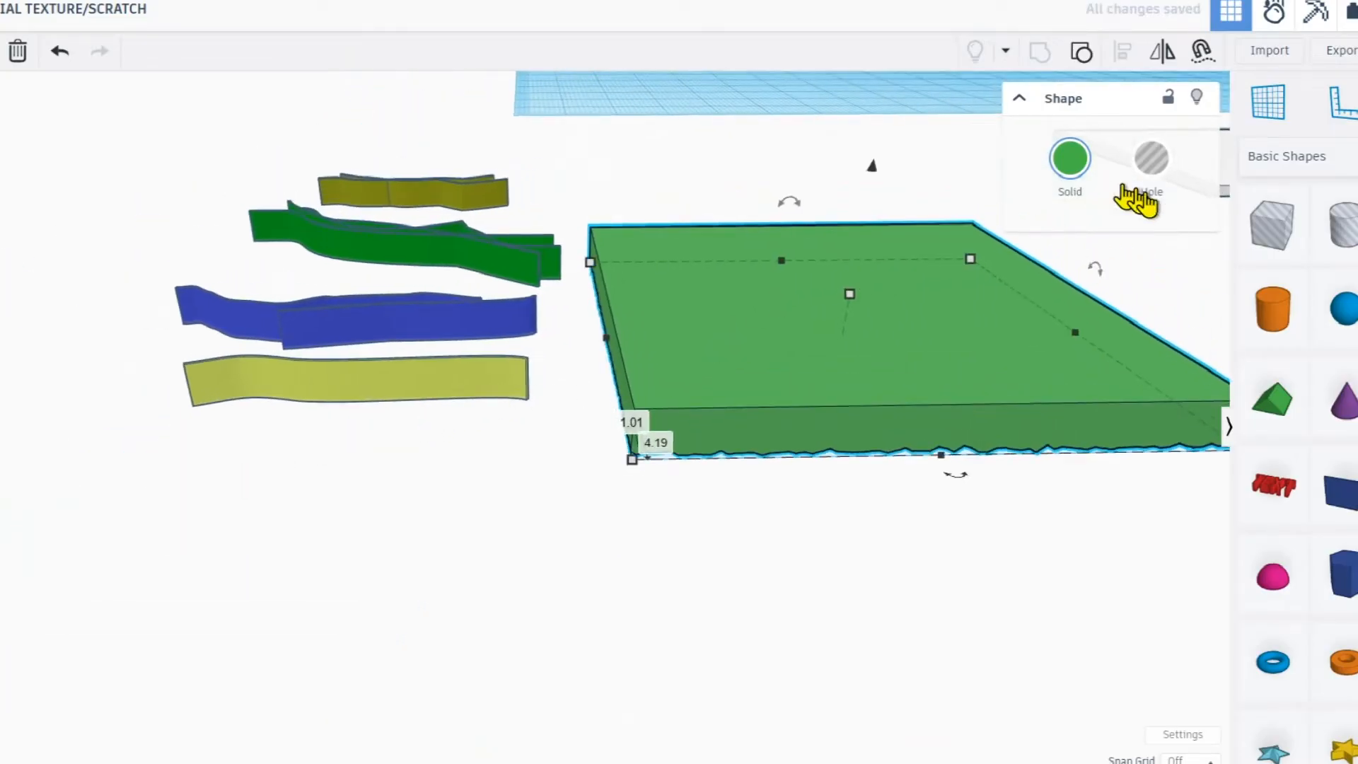
{"action": "left_click", "coordinate": [1151, 170]}
{"action": "right_click_drag", "start_coordinate": [718, 373], "coordinate": [617, 414]}
{"action": "left_click_drag", "start_coordinate": [617, 416], "coordinate": [543, 438]}
{"action": "left_click_drag", "start_coordinate": [399, 646], "coordinate": [400, 676]}
{"action": "right_click_drag", "start_coordinate": [420, 542], "coordinate": [703, 434]}
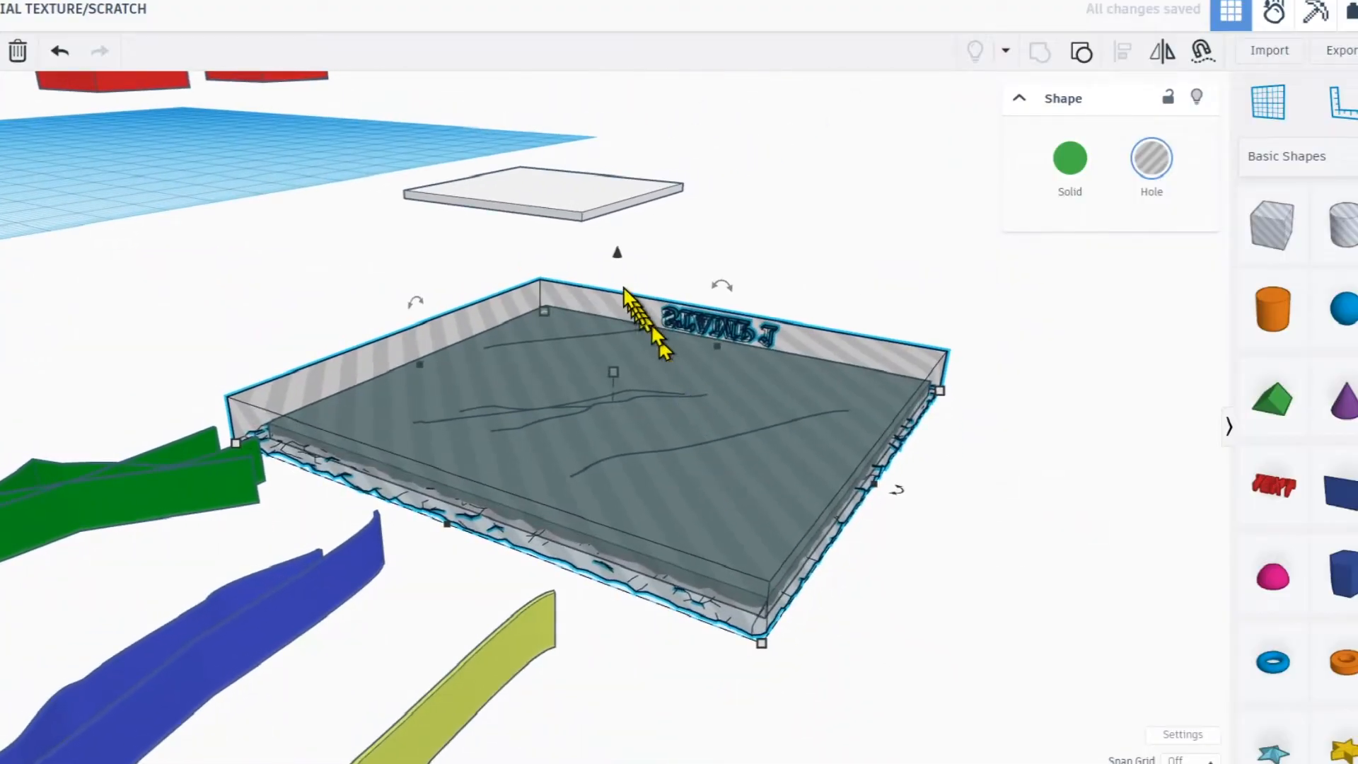
Lift the stamp hole clear of the scratched plate and ungroup the plate into its separate shapes.
{"action": "left_click_drag", "start_coordinate": [617, 253], "coordinate": [614, 162]}
{"action": "left_click", "coordinate": [471, 488]}
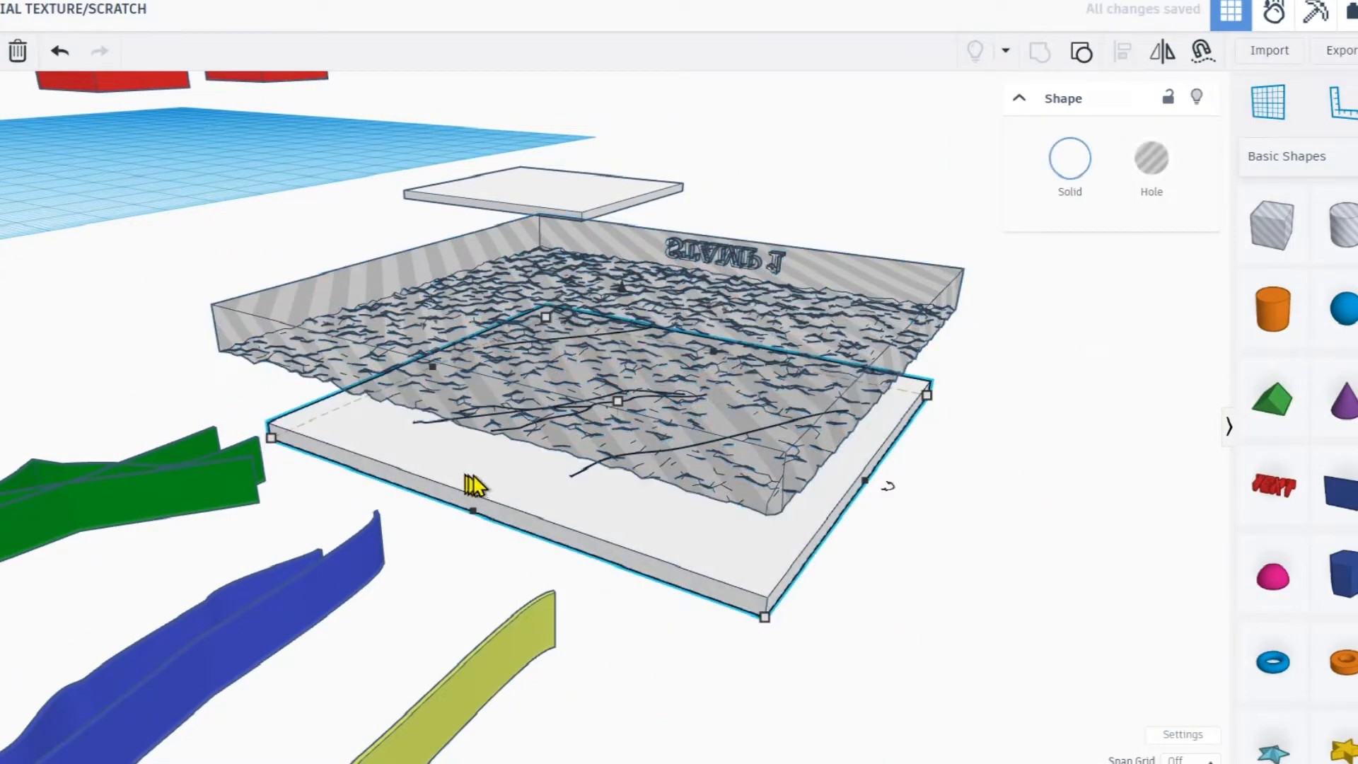
{"action": "left_click", "coordinate": [1081, 54]}
{"action": "right_click_drag", "start_coordinate": [898, 282], "coordinate": [791, 333]}
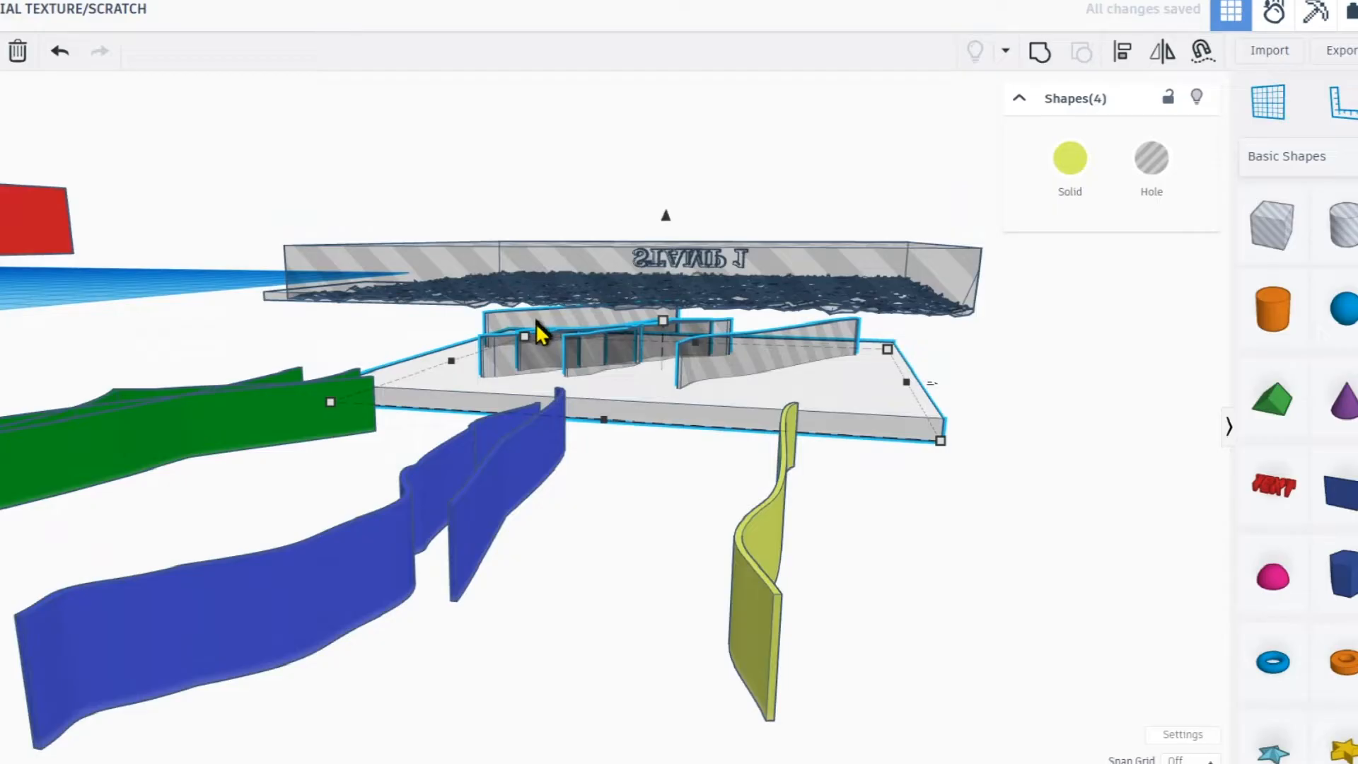
{"action": "left_click", "coordinate": [1016, 490]}
Select the three scratch holes on the plate and move them off to its side.
{"action": "left_click", "coordinate": [556, 322]}
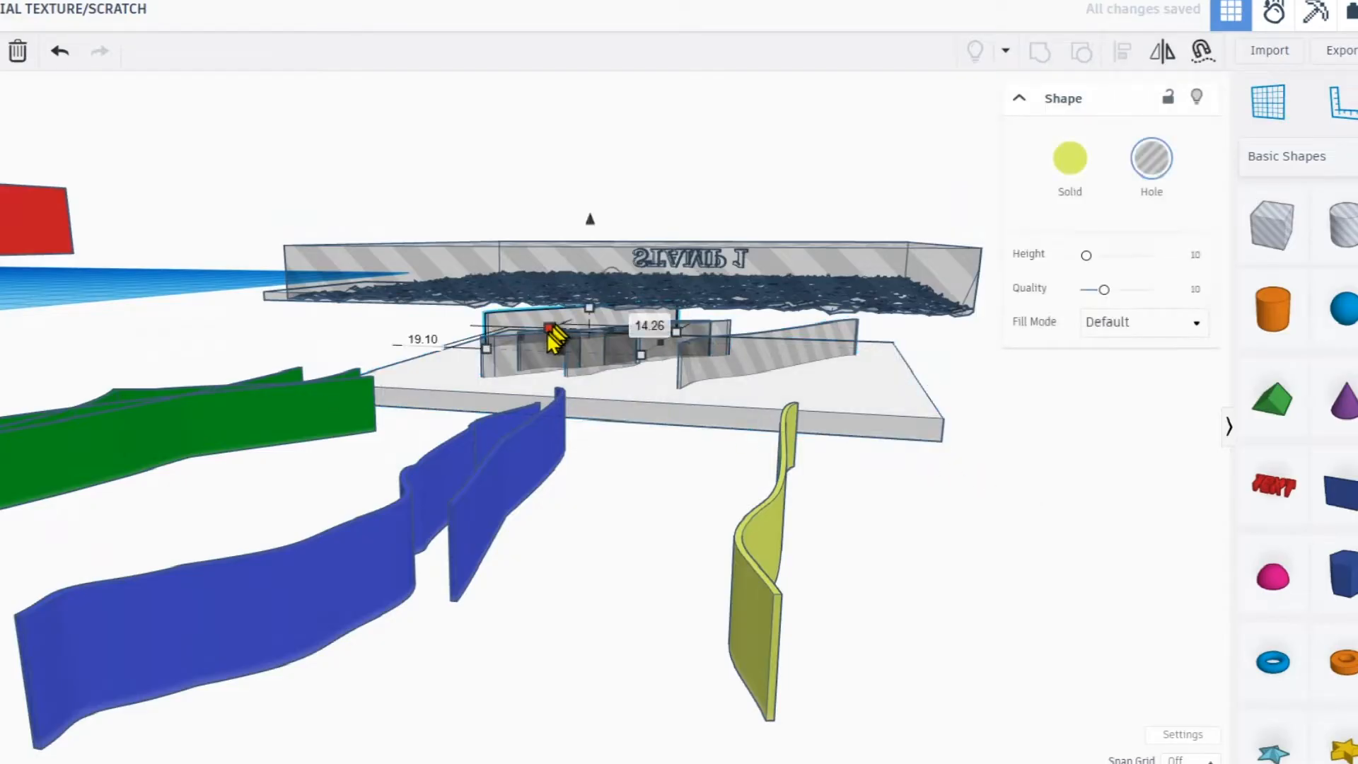
{"action": "left_click", "coordinate": [545, 358], "text": "shift"}
{"action": "left_click", "coordinate": [725, 364], "text": "shift"}
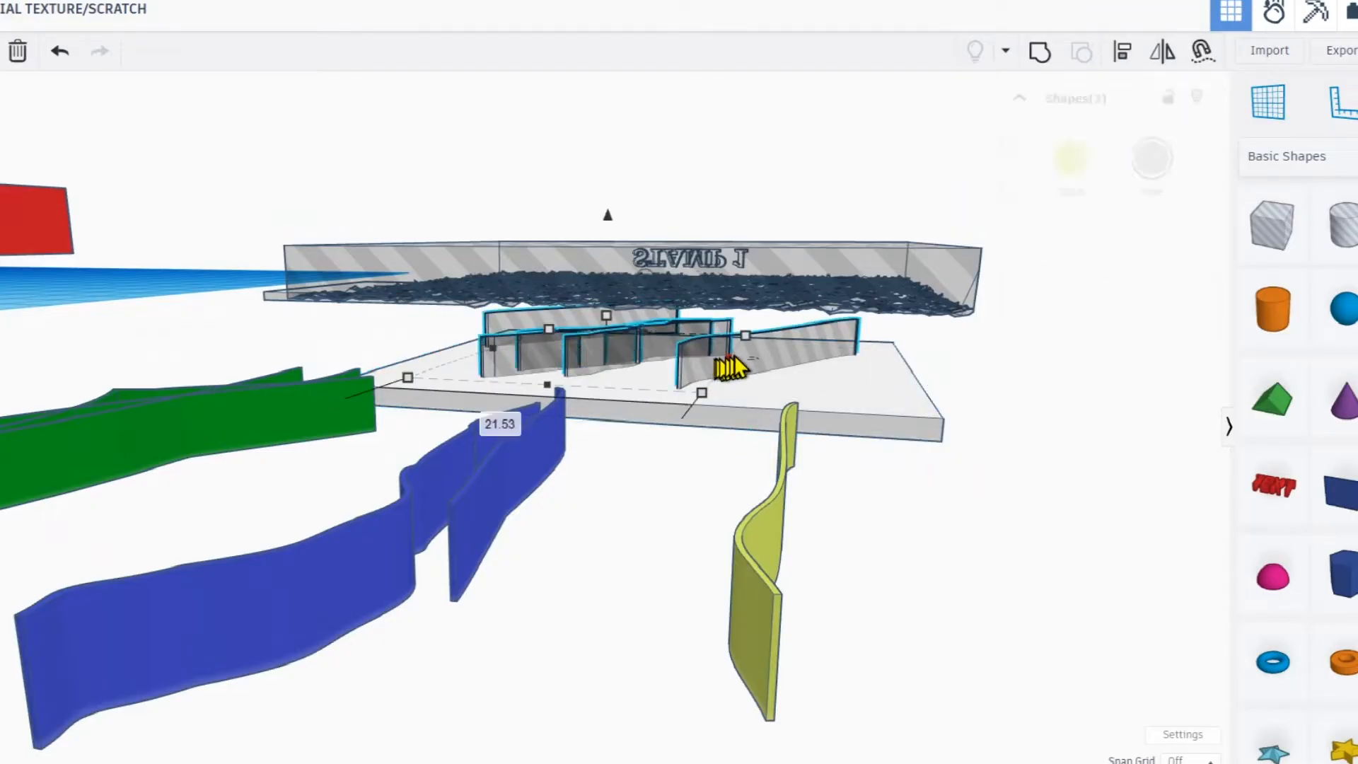
{"action": "right_click_drag", "start_coordinate": [722, 421], "coordinate": [751, 403]}
{"action": "left_click_drag", "start_coordinate": [713, 410], "coordinate": [1357, 517]}
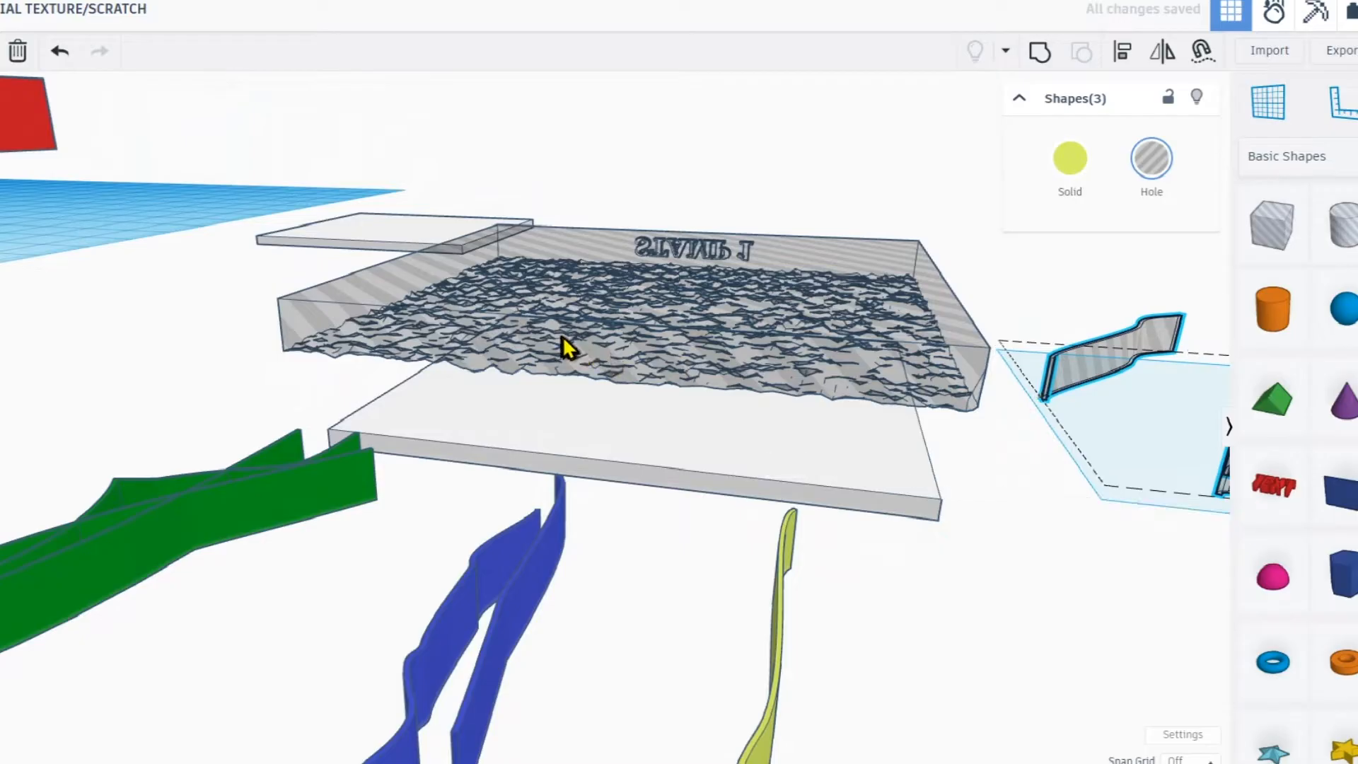
Lower the texture stamp hole until its rough underside slightly penetrates the plate's top surface.
{"action": "left_click", "coordinate": [569, 349]}
{"action": "left_click_drag", "start_coordinate": [660, 167], "coordinate": [643, 224]}
{"action": "right_click_drag", "start_coordinate": [619, 275], "coordinate": [584, 396]}
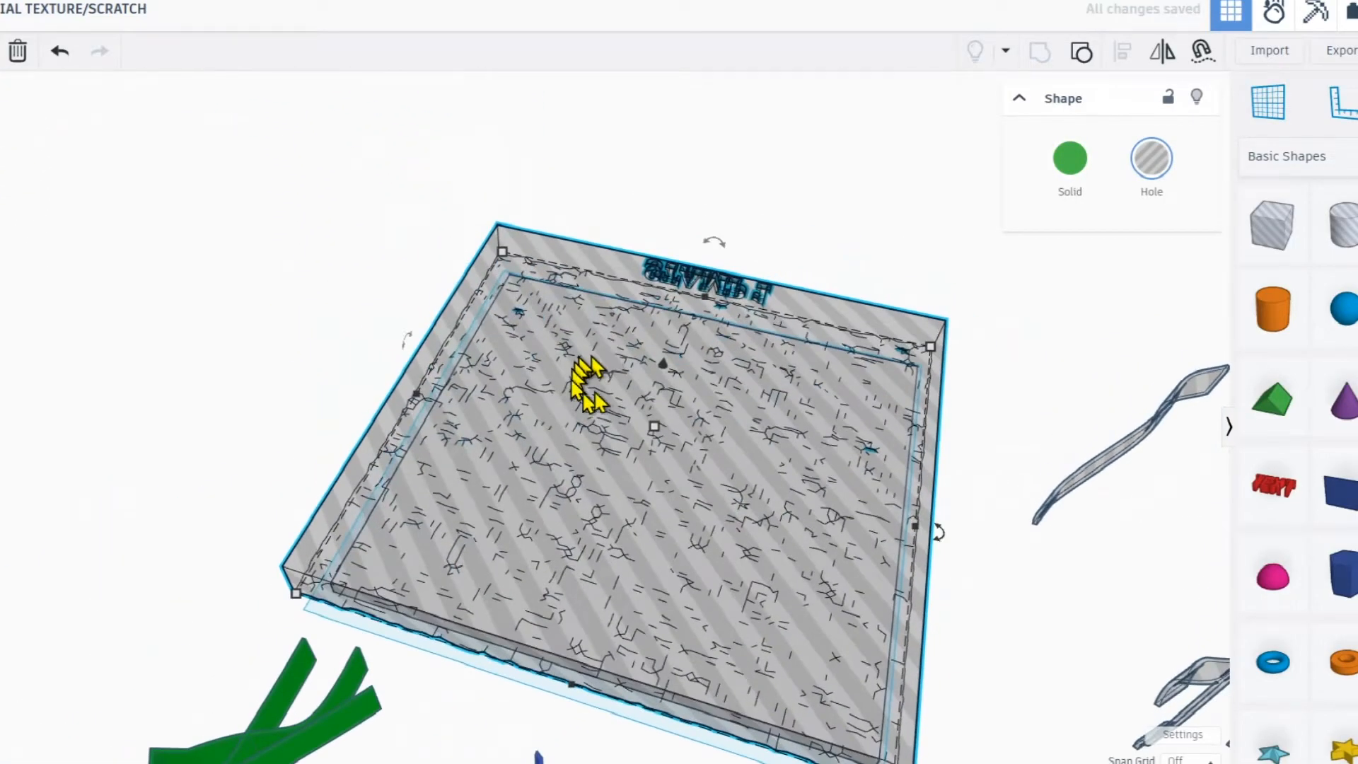
{"action": "left_click_drag", "start_coordinate": [665, 372], "coordinate": [650, 384]}
{"action": "middle_click_drag", "start_coordinate": [693, 441], "coordinate": [594, 327]}
{"action": "right_click_drag", "start_coordinate": [546, 447], "coordinate": [515, 333]}
{"action": "scroll", "coordinate": [500, 328], "scroll_direction": "up", "scroll_amount": 5}
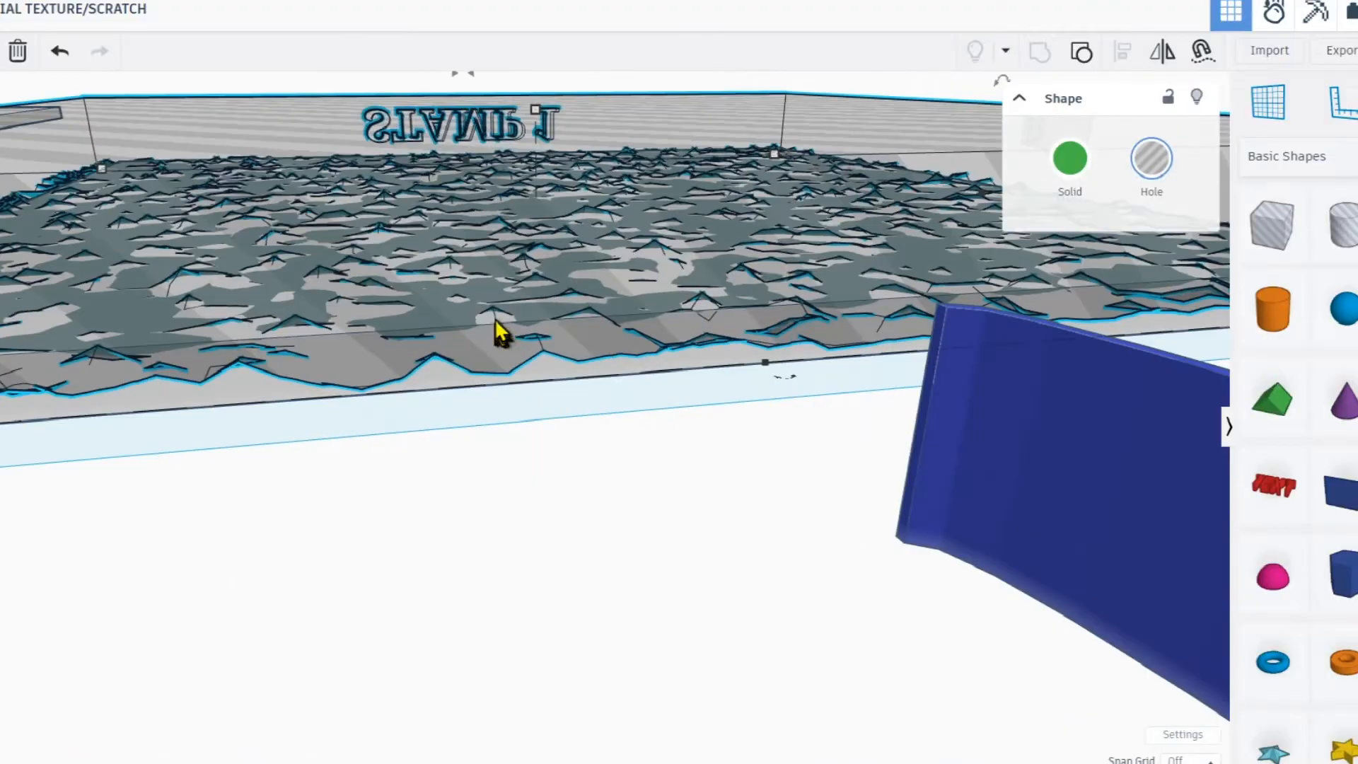
Group the plate with the texture stamp hole to imprint the rough texture on the plate.
{"action": "right_click_drag", "start_coordinate": [433, 326], "coordinate": [269, 378]}
{"action": "left_click", "coordinate": [255, 368], "text": "shift"}
{"action": "right_click_drag", "start_coordinate": [341, 440], "coordinate": [424, 548]}
{"action": "left_click", "coordinate": [1039, 53]}
{"action": "scroll", "coordinate": [488, 332], "scroll_direction": "down", "scroll_amount": 5}
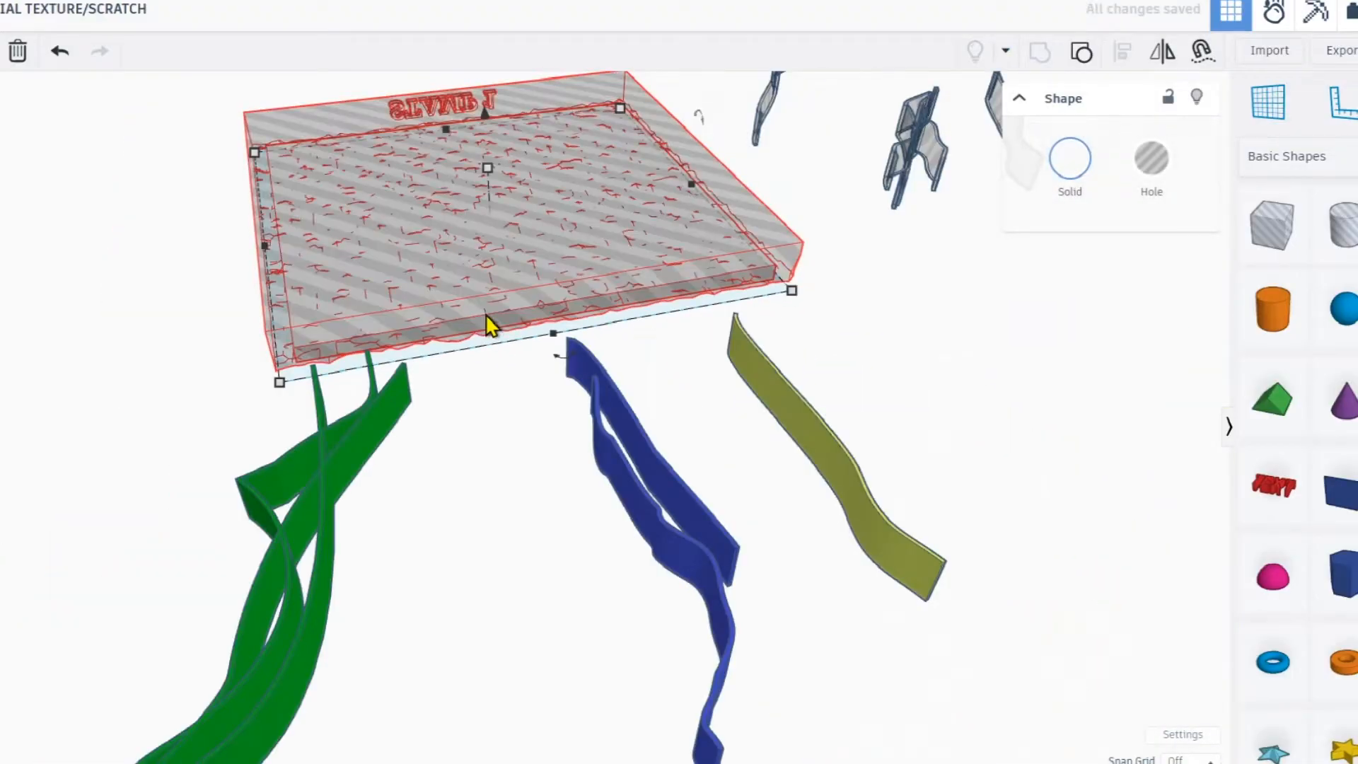
{"action": "mouse_move", "coordinate": [510, 277]}
{"action": "middle_mouse_down"}
{"action": "mouse_move", "coordinate": [501, 318]}
{"action": "mouse_move", "coordinate": [526, 346]}
{"action": "middle_mouse_up"}
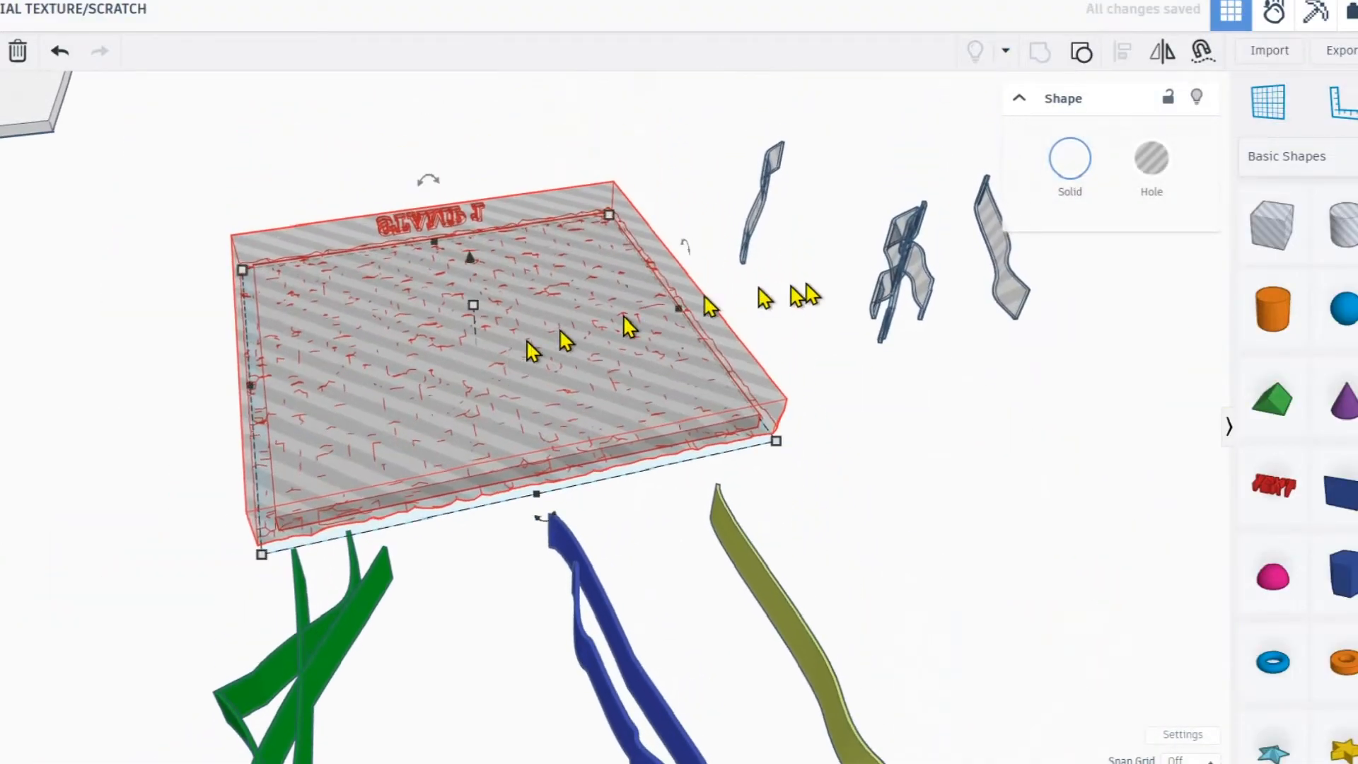
Select the three scratch holes beside the textured plate and move them back onto it.
{"action": "left_click", "coordinate": [998, 255]}
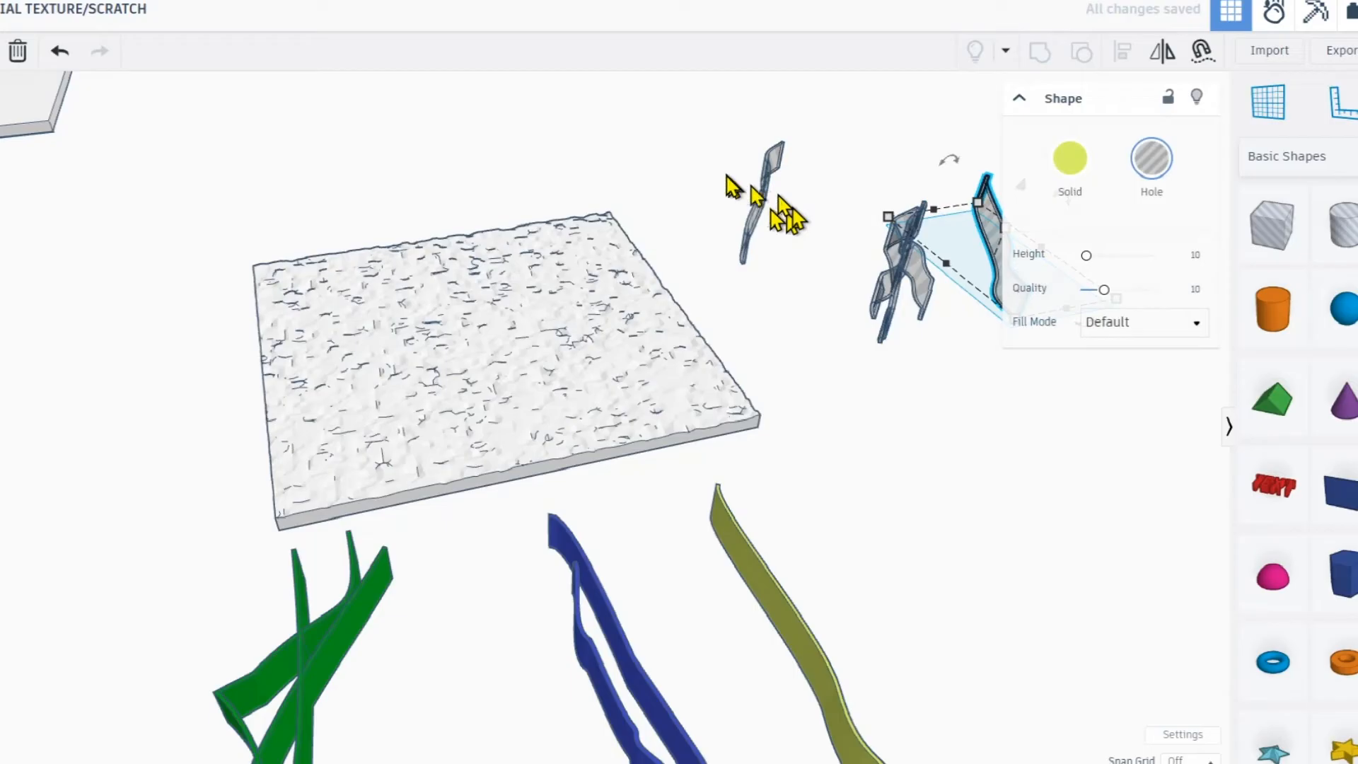
{"action": "left_click_drag", "start_coordinate": [997, 300], "coordinate": [999, 301]}
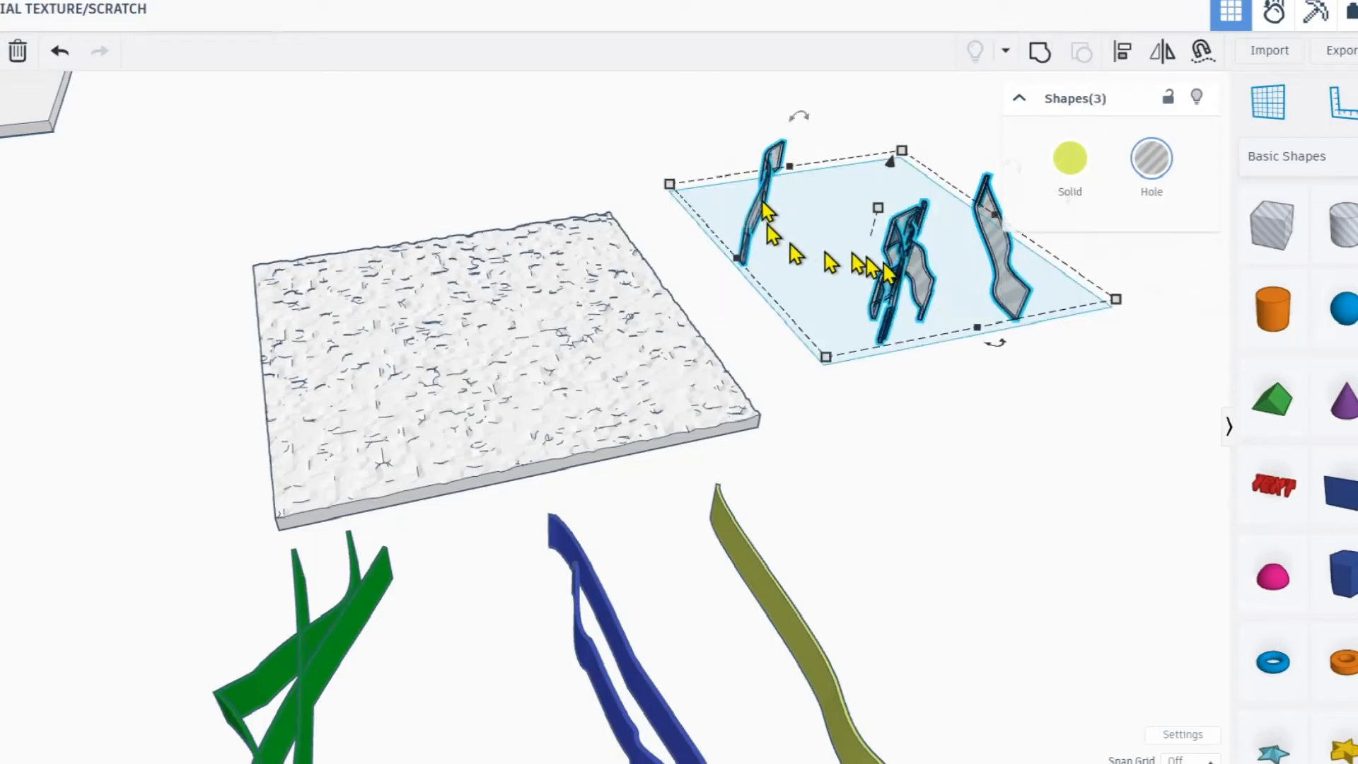
{"action": "left_click_drag", "start_coordinate": [998, 244], "coordinate": [606, 328]}
Shift the three scratch holes slightly on the textured plate and adjust their elevation to about 0.73 mm.
{"action": "mouse_move", "coordinate": [467, 235]}
{"action": "left_mouse_down"}
{"action": "mouse_move", "coordinate": [470, 249]}
{"action": "mouse_move", "coordinate": [464, 225]}
{"action": "left_mouse_up"}
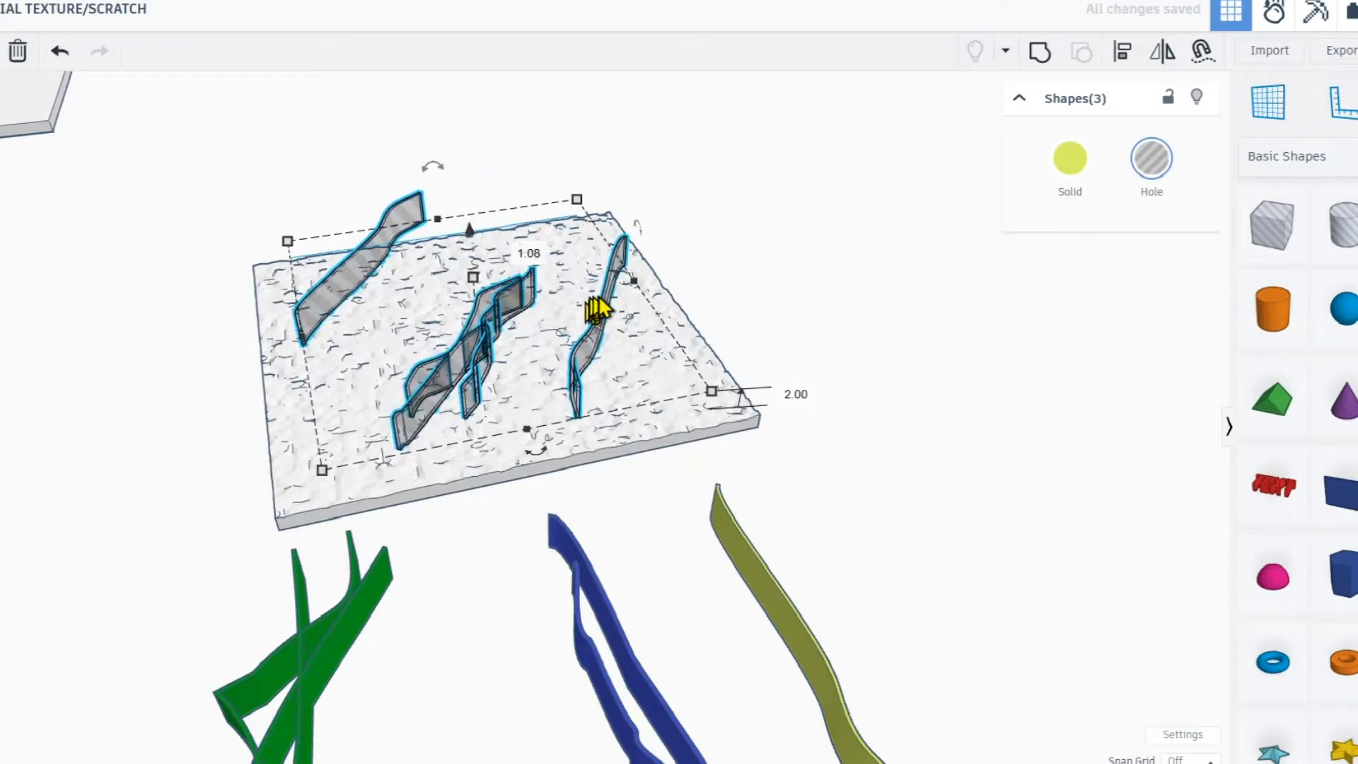
{"action": "left_click_drag", "start_coordinate": [594, 351], "coordinate": [579, 360]}
{"action": "left_click_drag", "start_coordinate": [460, 242], "coordinate": [456, 249]}
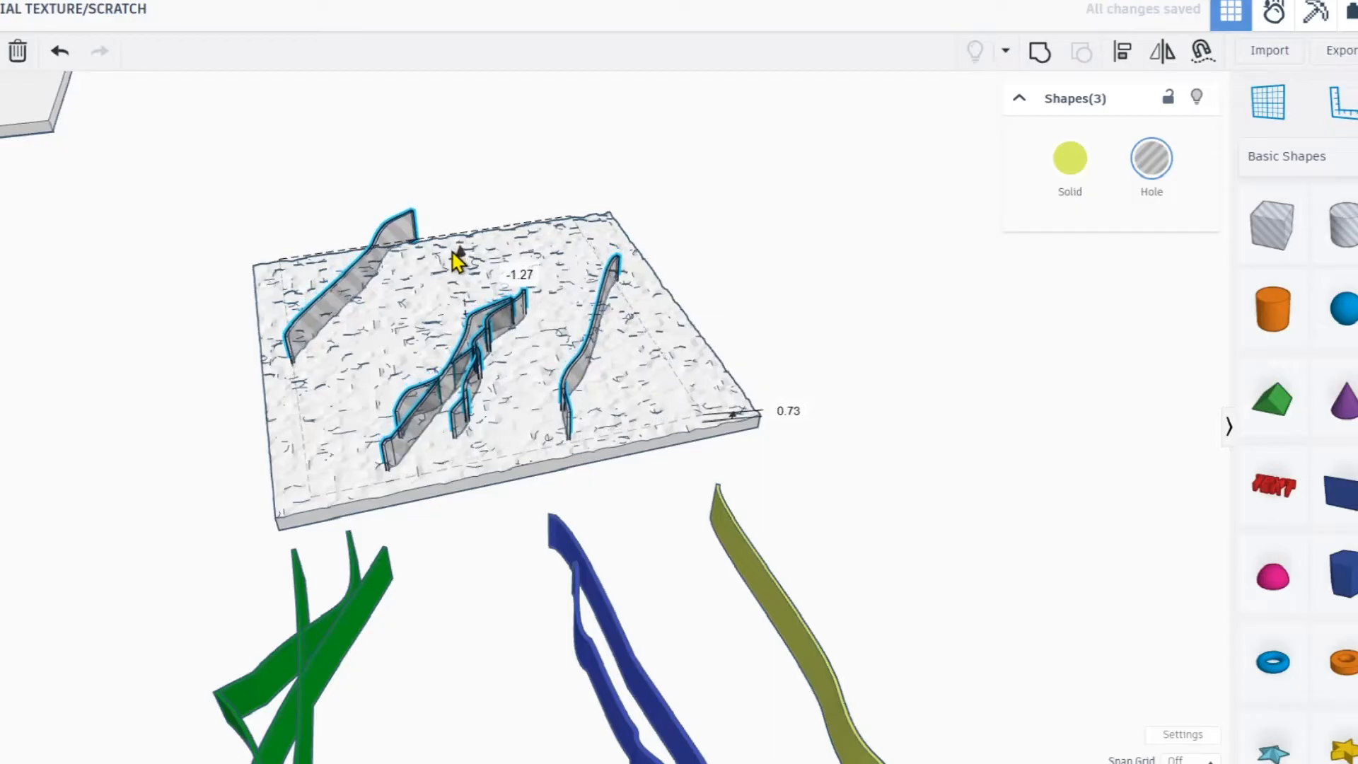
Select the textured plate along with the three scratch holes and group them to cut the scratches.
{"action": "left_click_drag", "start_coordinate": [460, 268], "coordinate": [460, 269]}
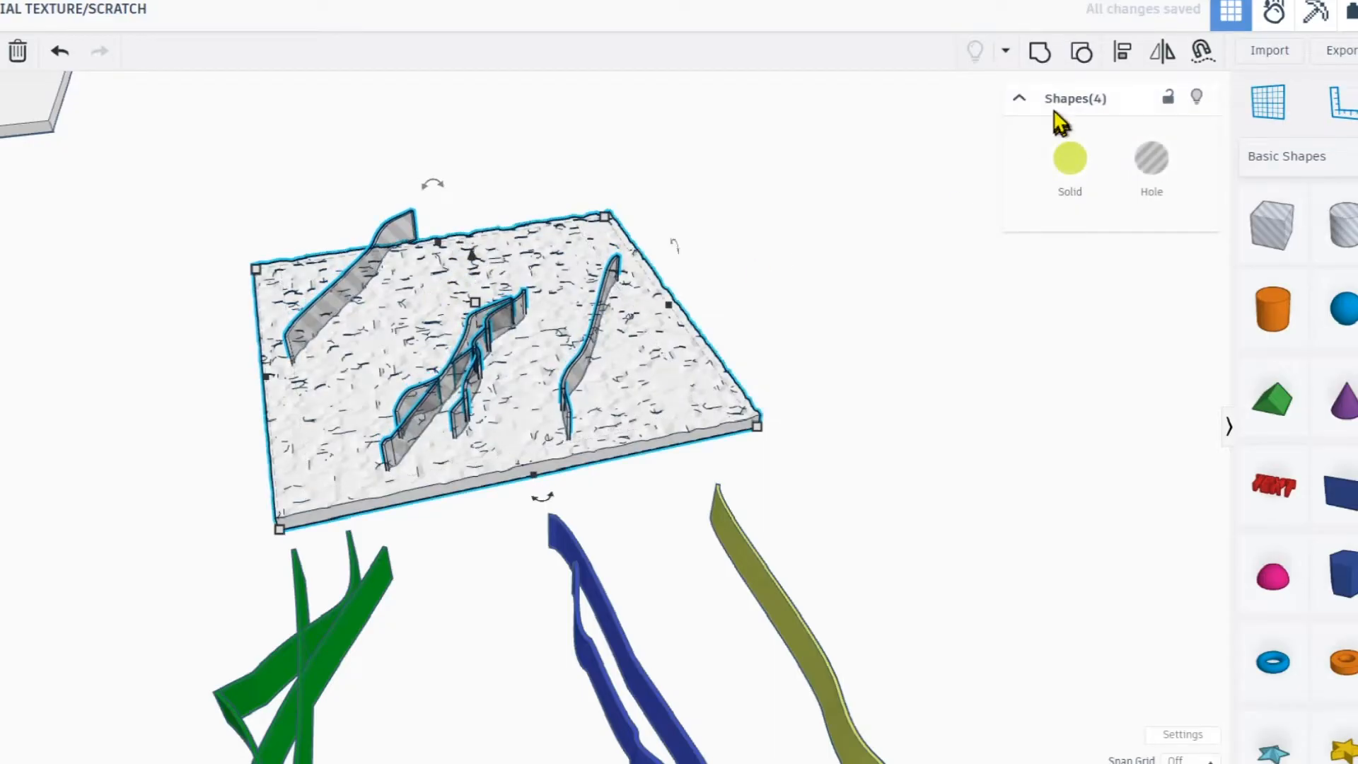
{"action": "left_click", "coordinate": [1040, 57]}
{"action": "right_click_drag", "start_coordinate": [824, 309], "coordinate": [637, 301]}
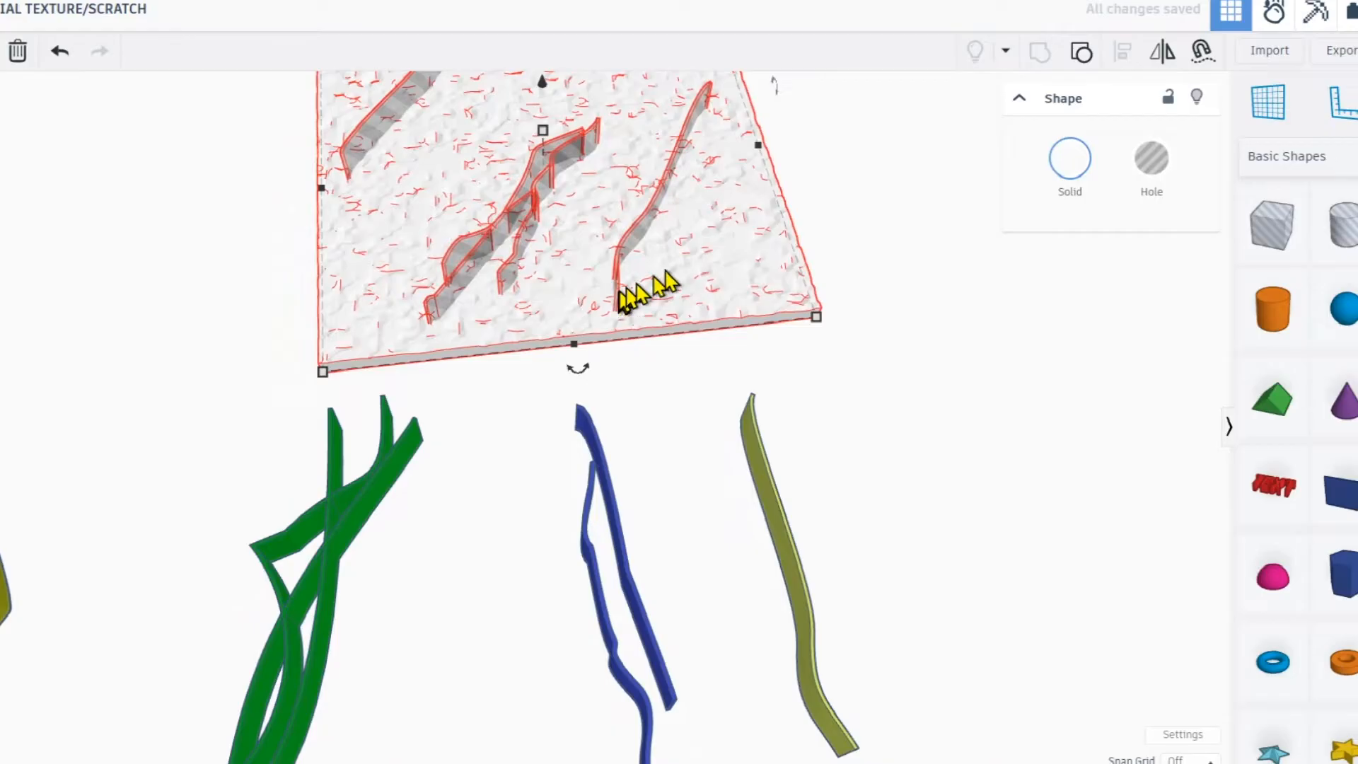
Move the scratched, textured plate away from the scratch shapes to a clear area and focus the view on it.
{"action": "middle_click_drag", "start_coordinate": [699, 244], "coordinate": [768, 347]}
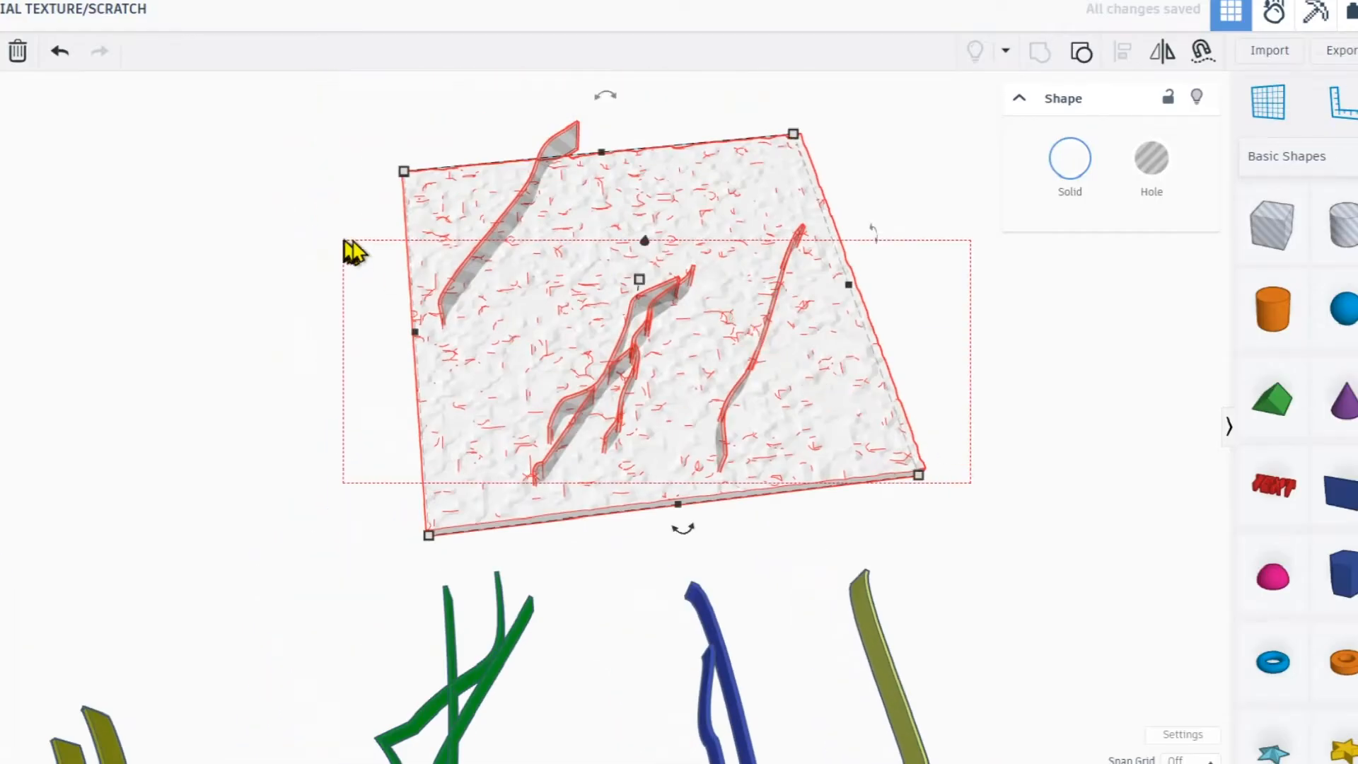
{"action": "left_click_drag", "start_coordinate": [344, 241], "coordinate": [347, 243]}
{"action": "scroll", "coordinate": [911, 402], "scroll_direction": "down", "scroll_amount": 3}
{"action": "left_click_drag", "start_coordinate": [681, 356], "coordinate": [1135, 173]}
{"action": "key", "text": "f"}
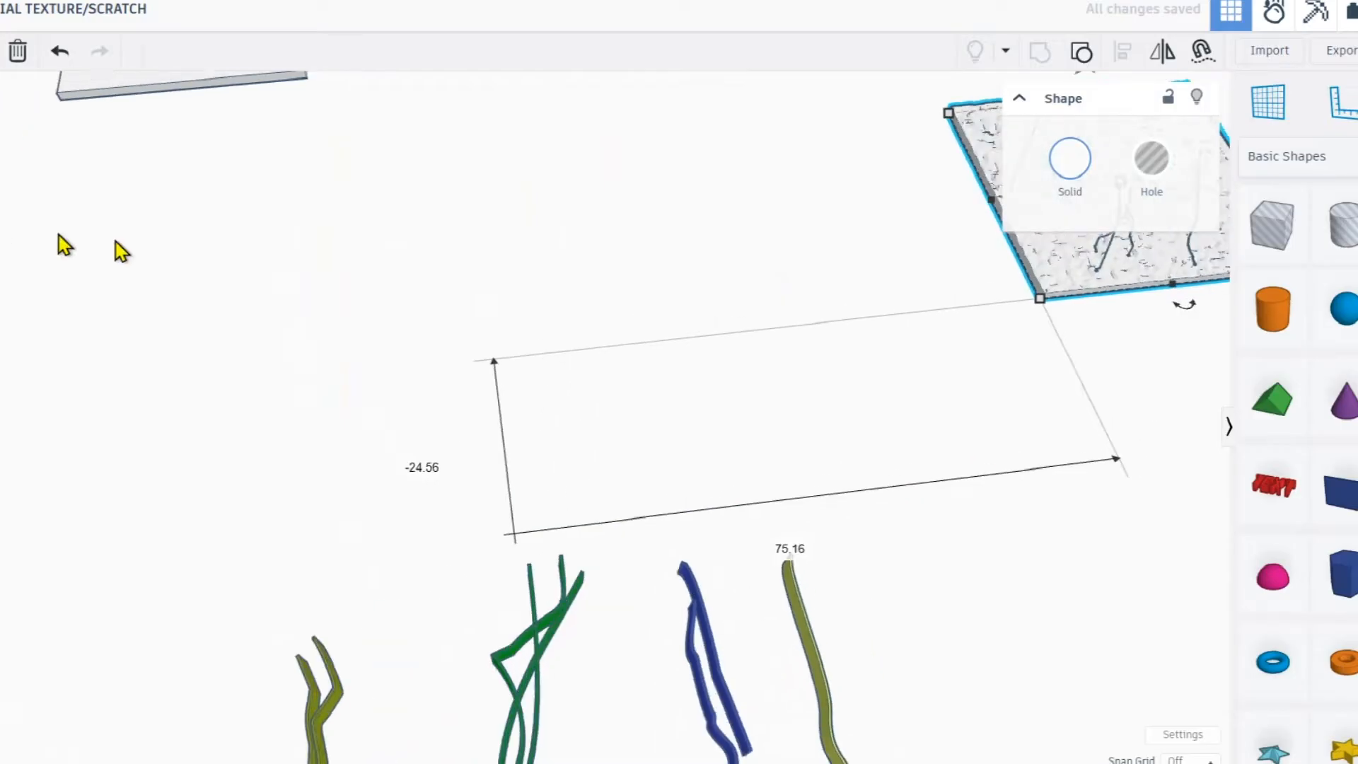
Examine the scratches cut into the finished textured plate from close up and from different angles.
{"action": "scroll", "coordinate": [460, 396], "scroll_direction": "up", "scroll_amount": 5}
{"action": "right_click_drag", "start_coordinate": [467, 377], "coordinate": [357, 354]}
{"action": "scroll", "coordinate": [339, 340], "scroll_direction": "down", "scroll_amount": 5}
{"action": "middle_click_drag", "start_coordinate": [668, 328], "coordinate": [554, 355]}
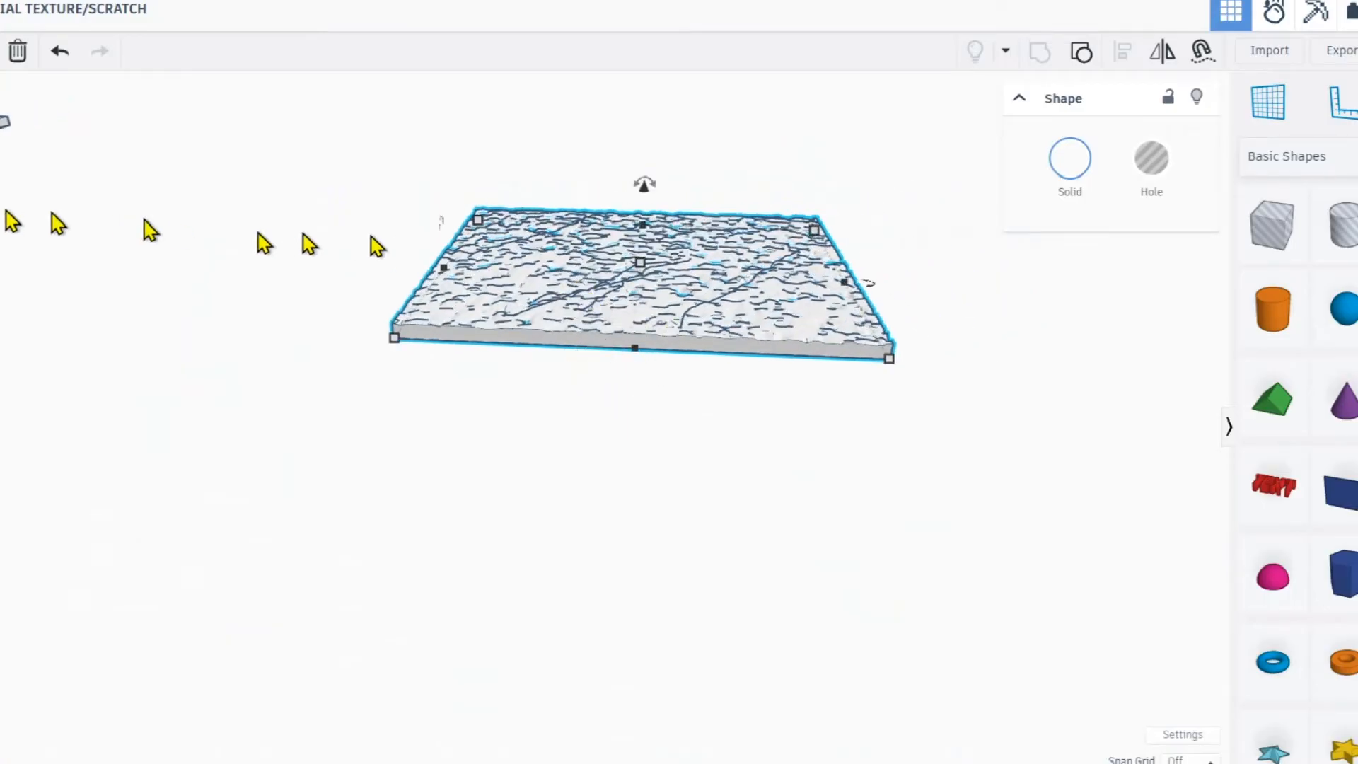
{"action": "right_click_drag", "start_coordinate": [179, 303], "coordinate": [710, 361]}
{"action": "scroll", "coordinate": [644, 379], "scroll_direction": "up", "scroll_amount": 5}
{"action": "scroll", "coordinate": [700, 379], "scroll_direction": "down", "scroll_amount": 3}
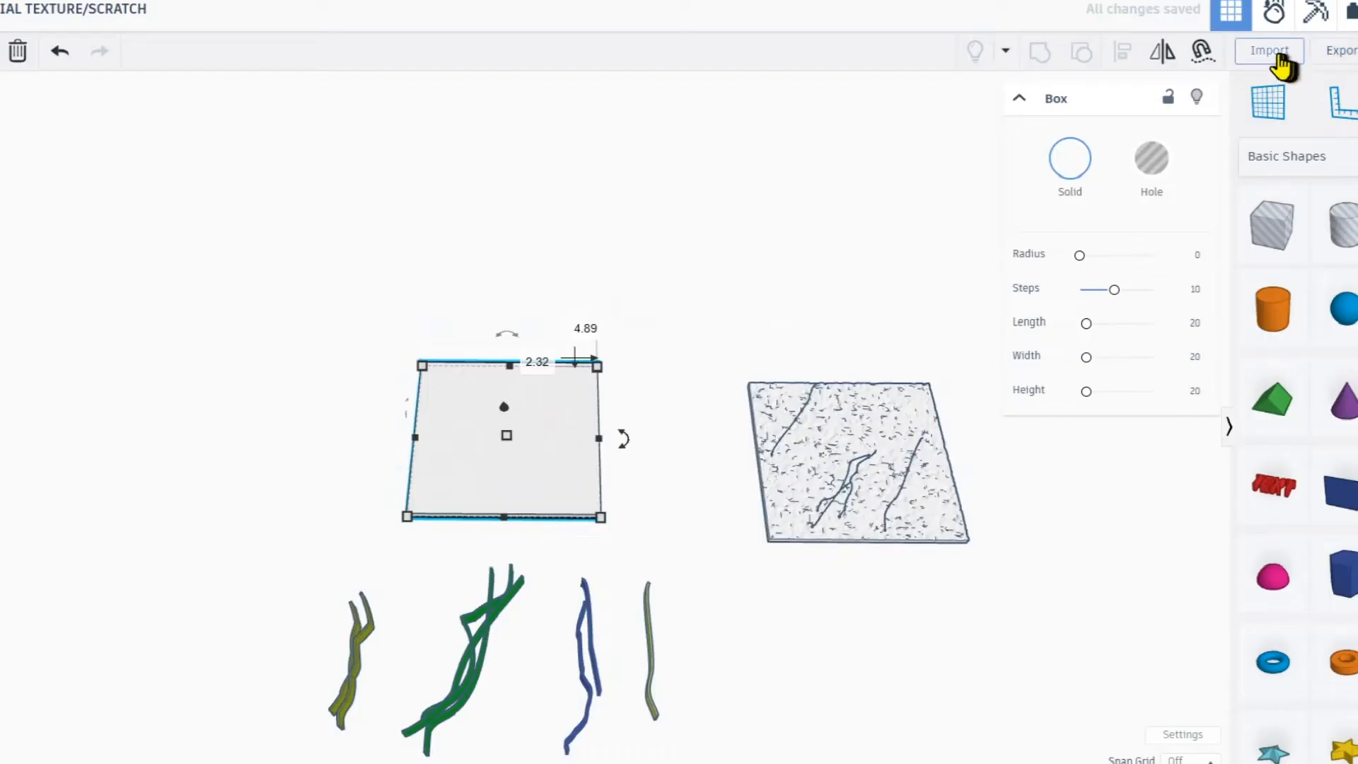
Import STAMP5.stl from the TEXTURE_PACK folder in millimeters at 100% scale.
{"action": "left_click", "coordinate": [1270, 51]}
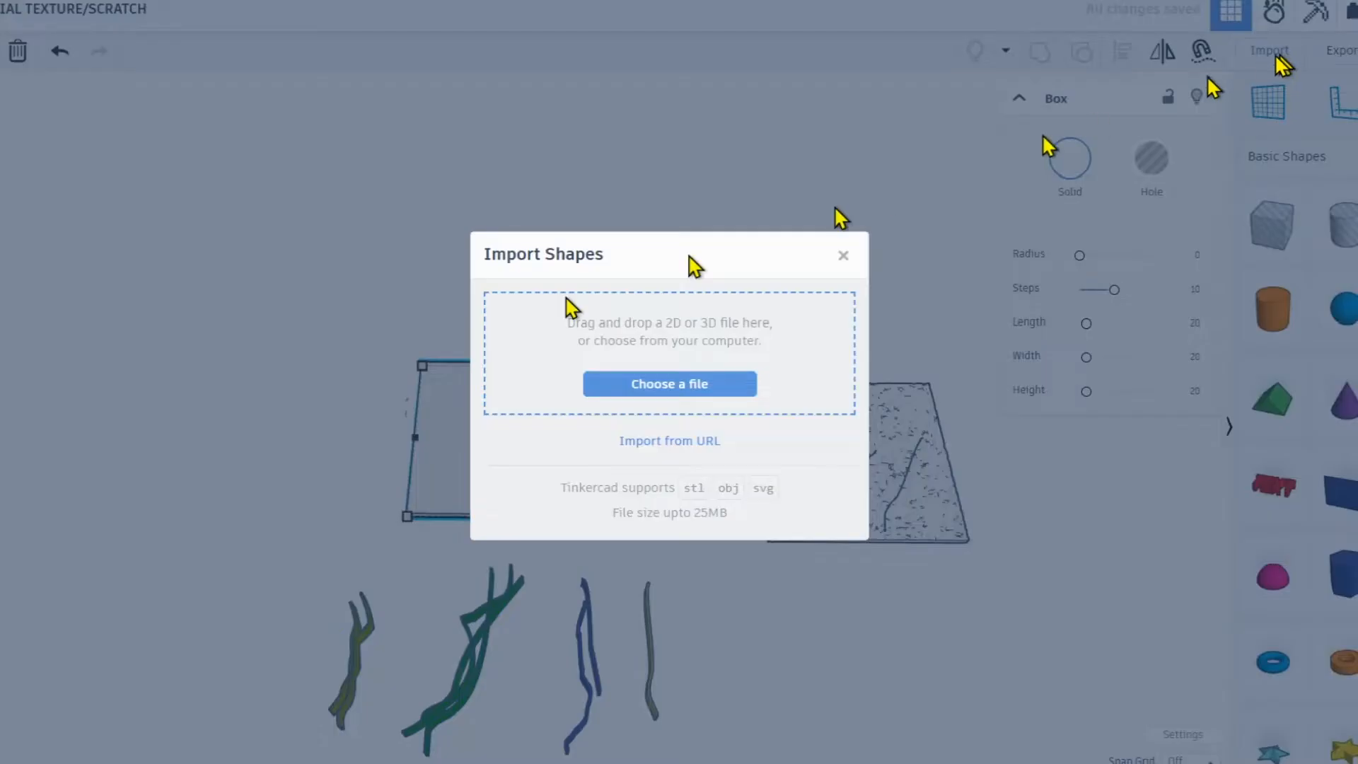
{"action": "left_click", "coordinate": [677, 391]}
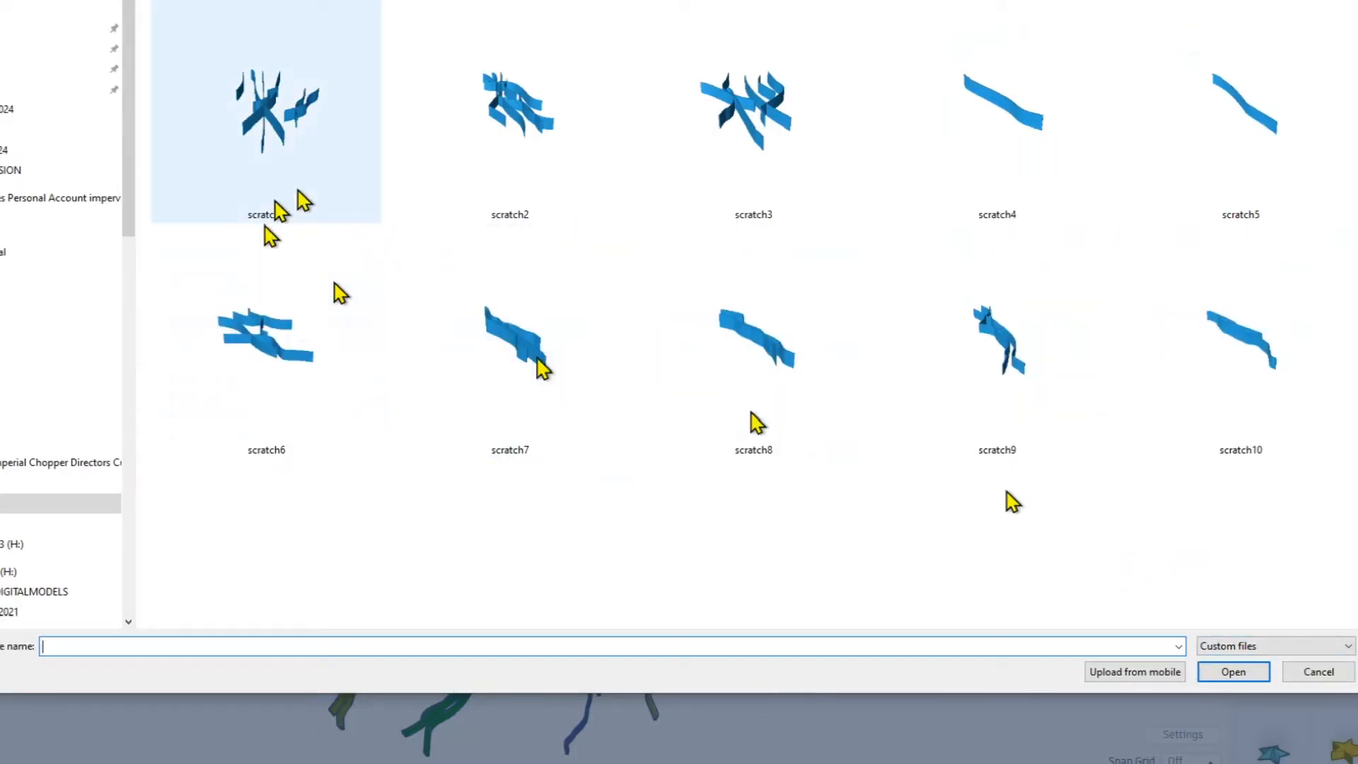
{"action": "key", "text": "alt+Up"}
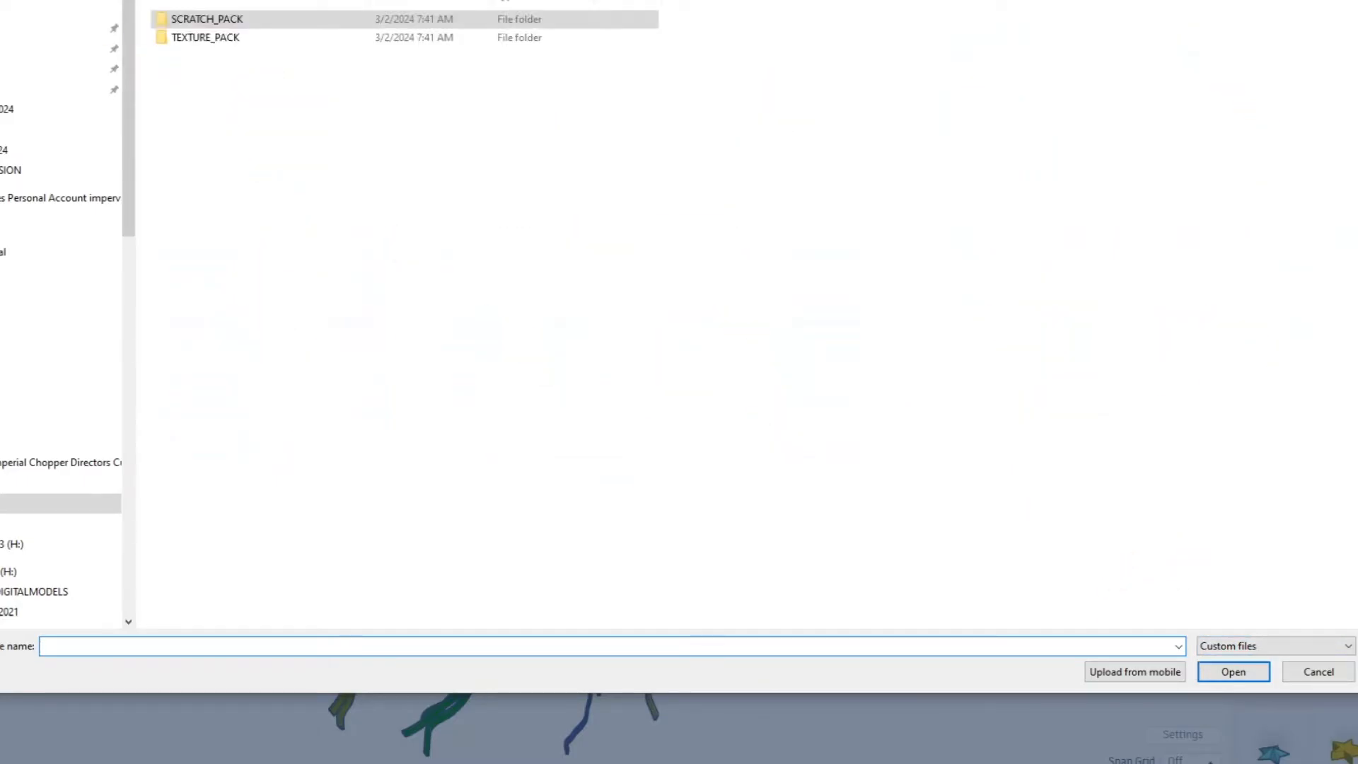
{"action": "double_click", "coordinate": [194, 36]}
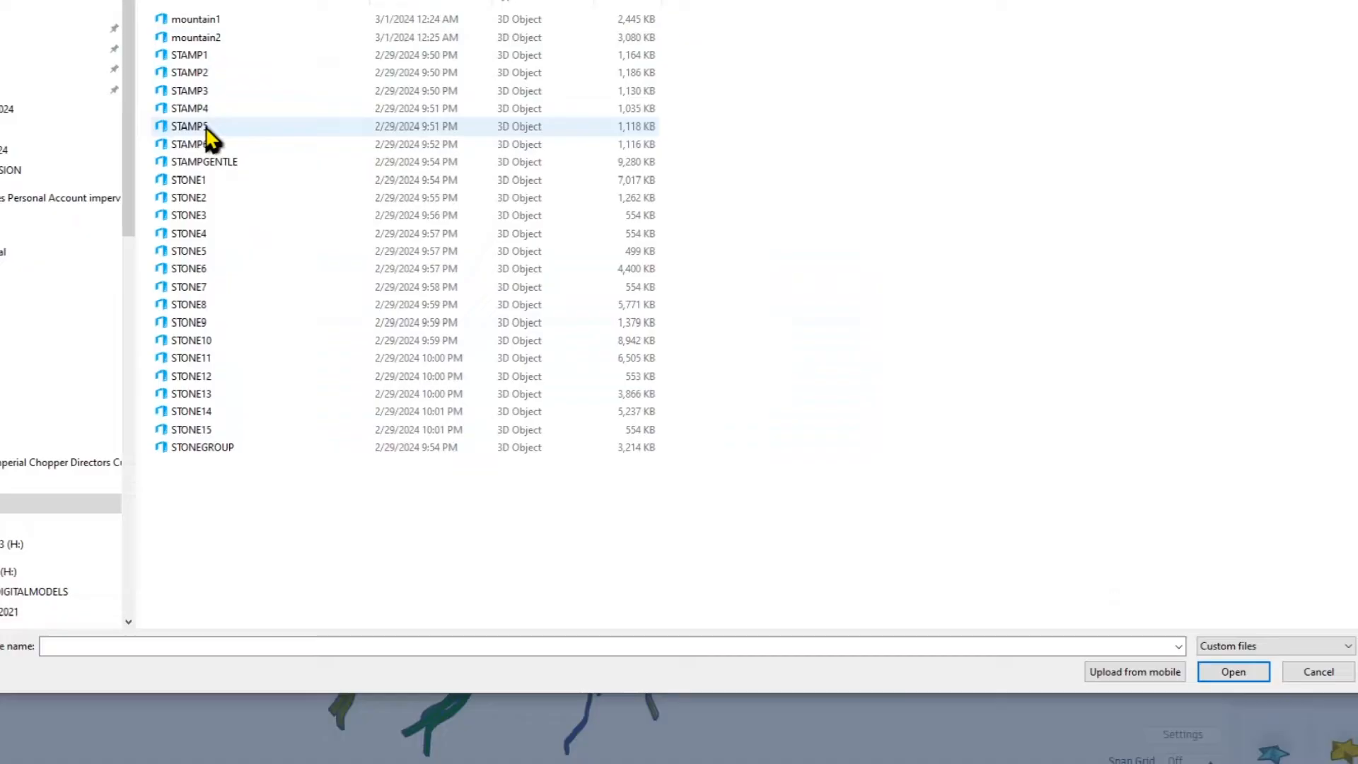
{"action": "double_click", "coordinate": [207, 128]}
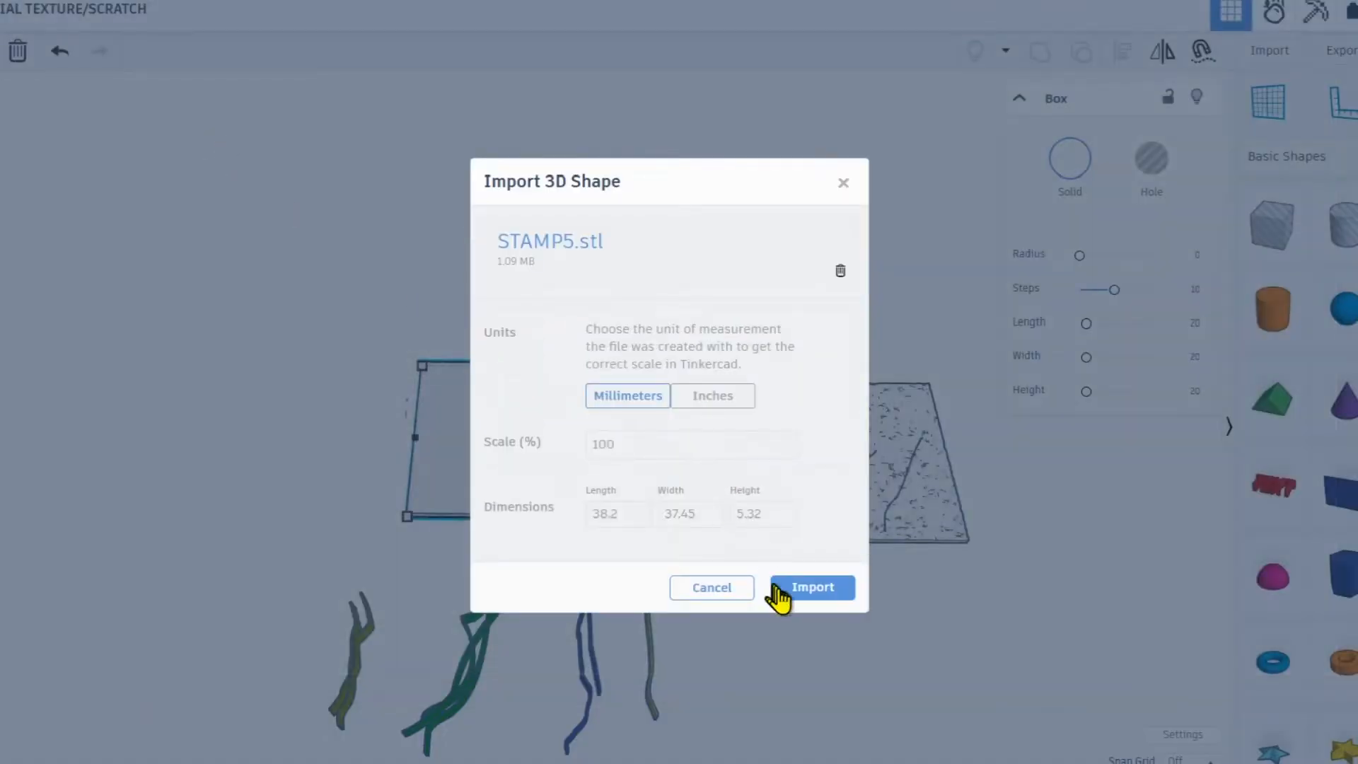
{"action": "left_click", "coordinate": [795, 590]}
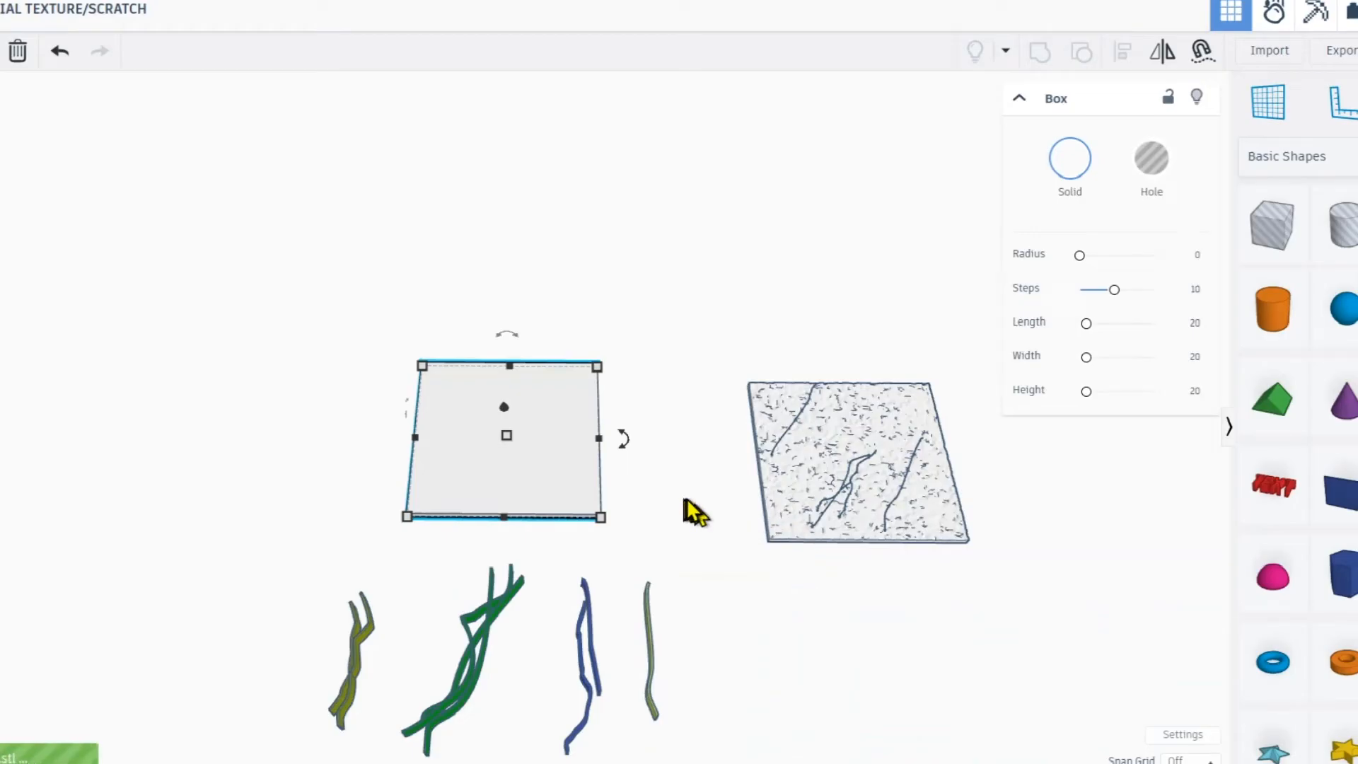
Examine the surface texture of the imported STAMP 5 block from close up and from different angles.
{"action": "right_click_drag", "start_coordinate": [562, 500], "coordinate": [575, 458]}
{"action": "right_click_drag", "start_coordinate": [614, 408], "coordinate": [613, 463]}
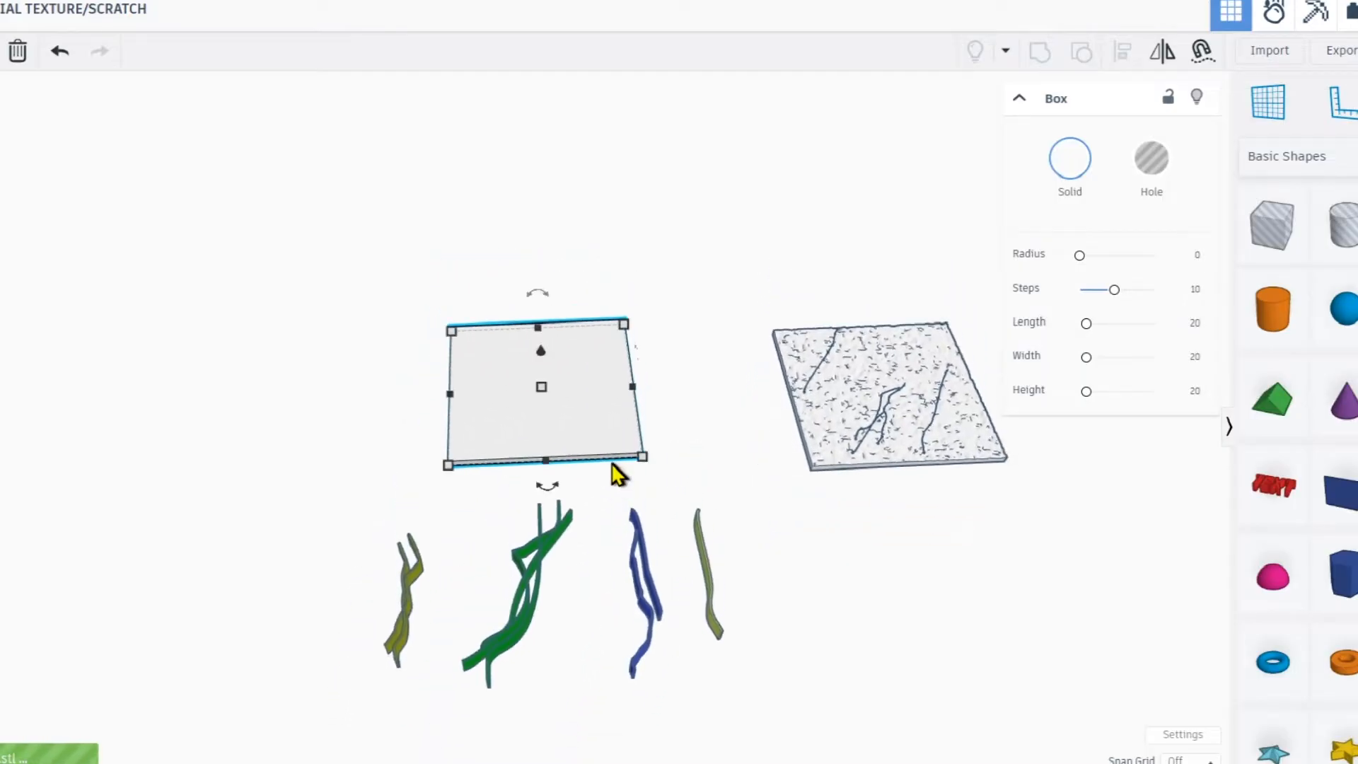
{"action": "middle_click_drag", "start_coordinate": [433, 365], "coordinate": [615, 378]}
{"action": "scroll", "coordinate": [512, 376], "scroll_direction": "down", "scroll_amount": 2}
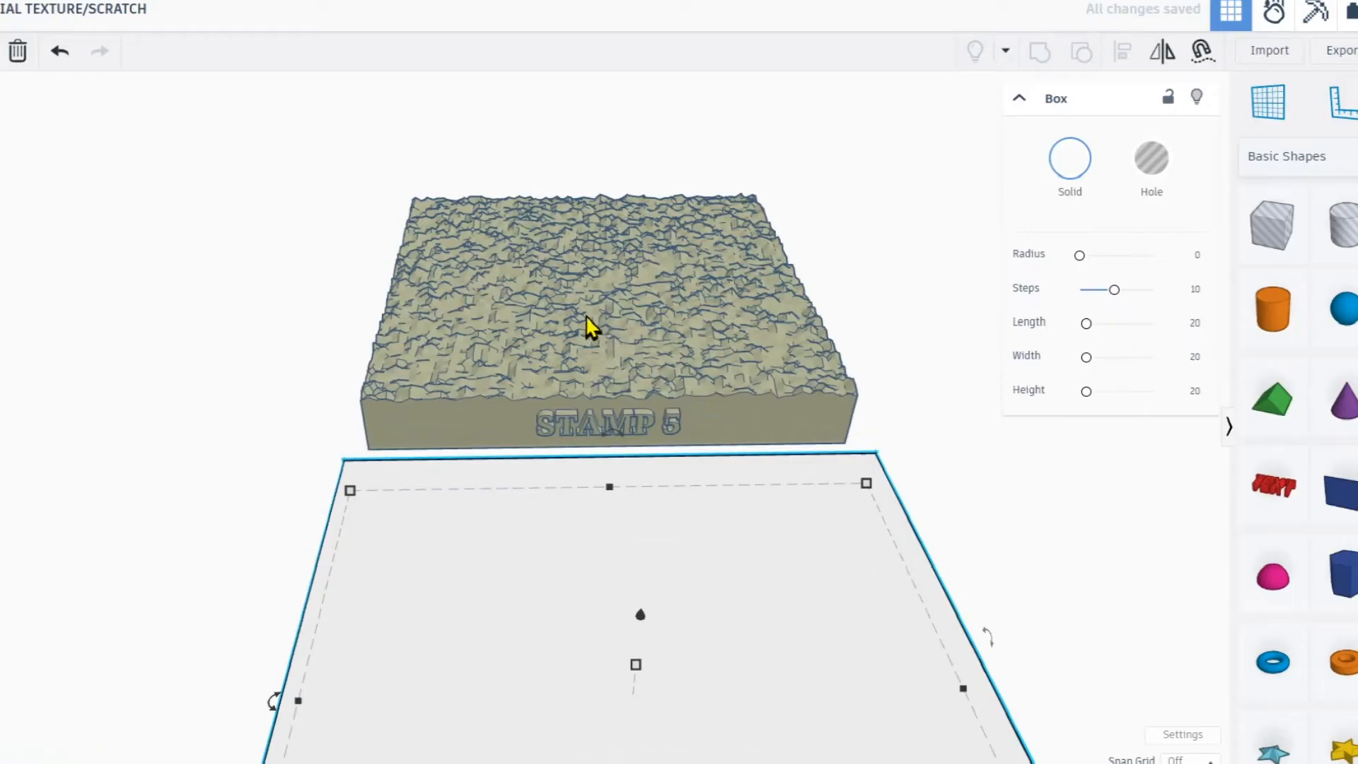
{"action": "middle_click_drag", "start_coordinate": [584, 316], "coordinate": [607, 331]}
{"action": "left_click", "coordinate": [578, 317]}
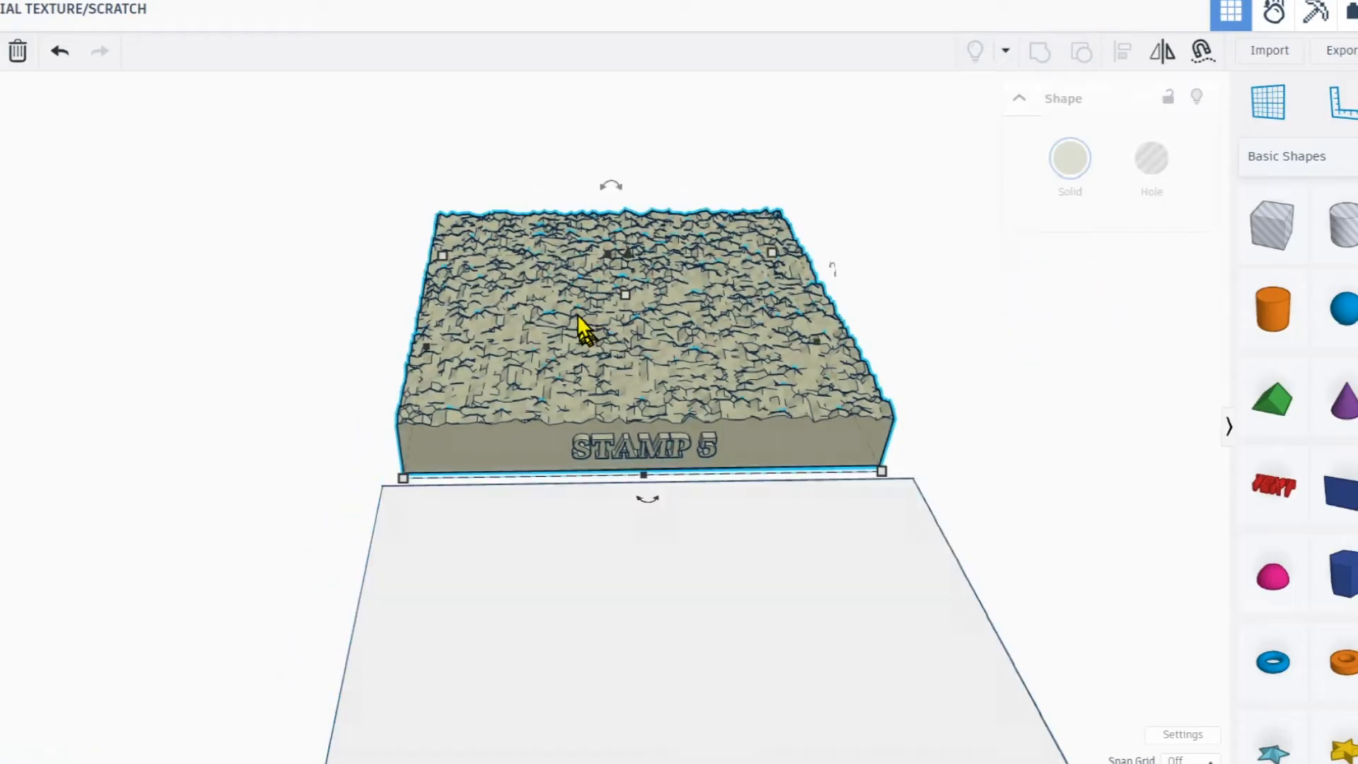
{"action": "right_click_drag", "start_coordinate": [601, 396], "coordinate": [631, 359]}
{"action": "scroll", "coordinate": [630, 395], "scroll_direction": "up", "scroll_amount": 5}
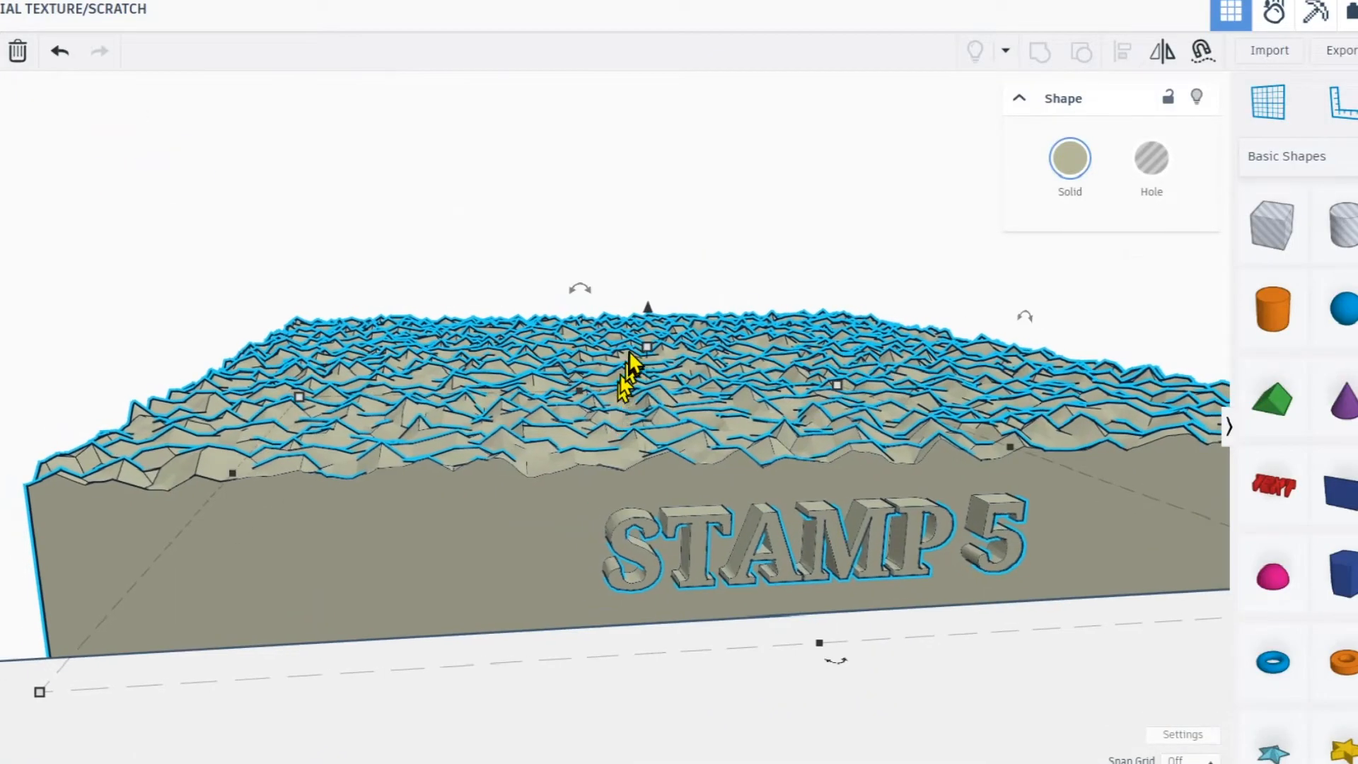
{"action": "scroll", "coordinate": [640, 373], "scroll_direction": "down", "scroll_amount": 5}
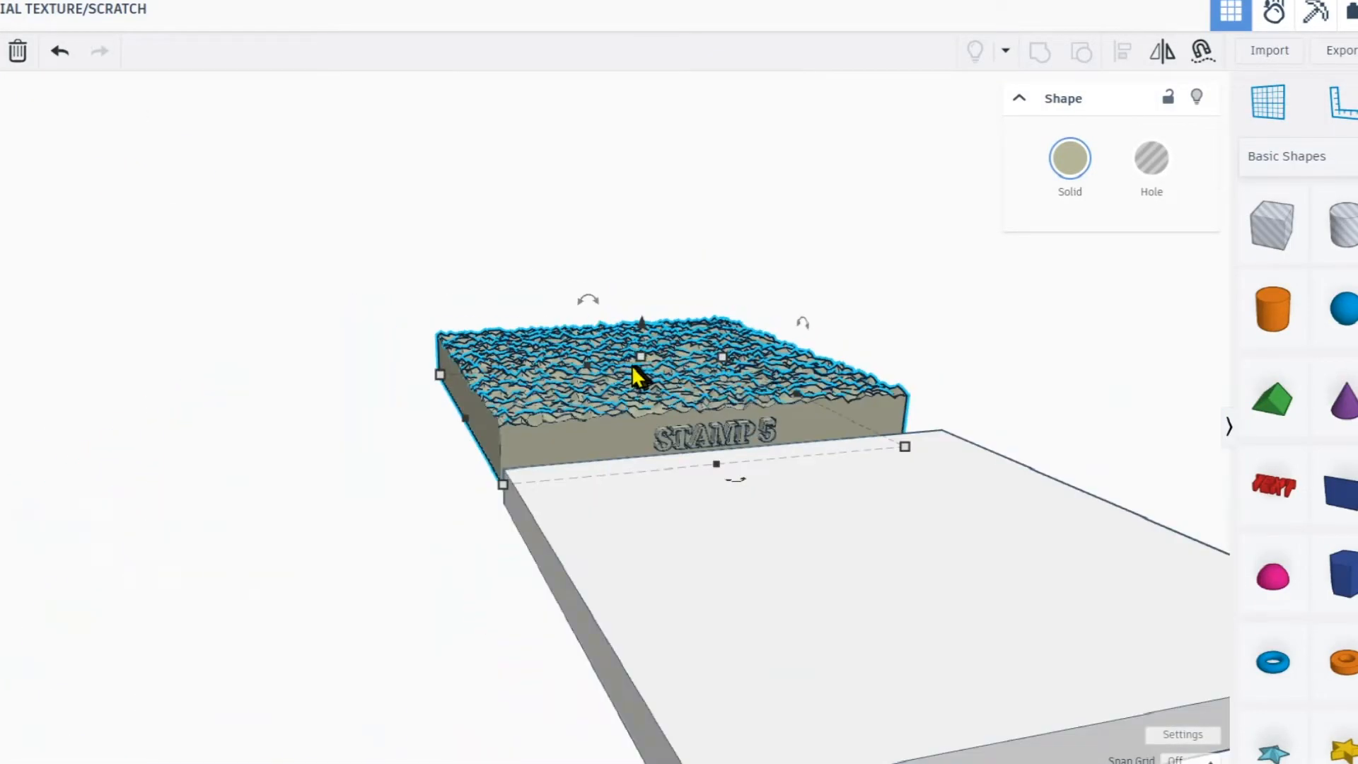
{"action": "scroll", "coordinate": [610, 365], "scroll_direction": "down", "scroll_amount": 2}
Flip the STAMP 5 block upside down and place it over the blank plate.
{"action": "mouse_move", "coordinate": [611, 265]}
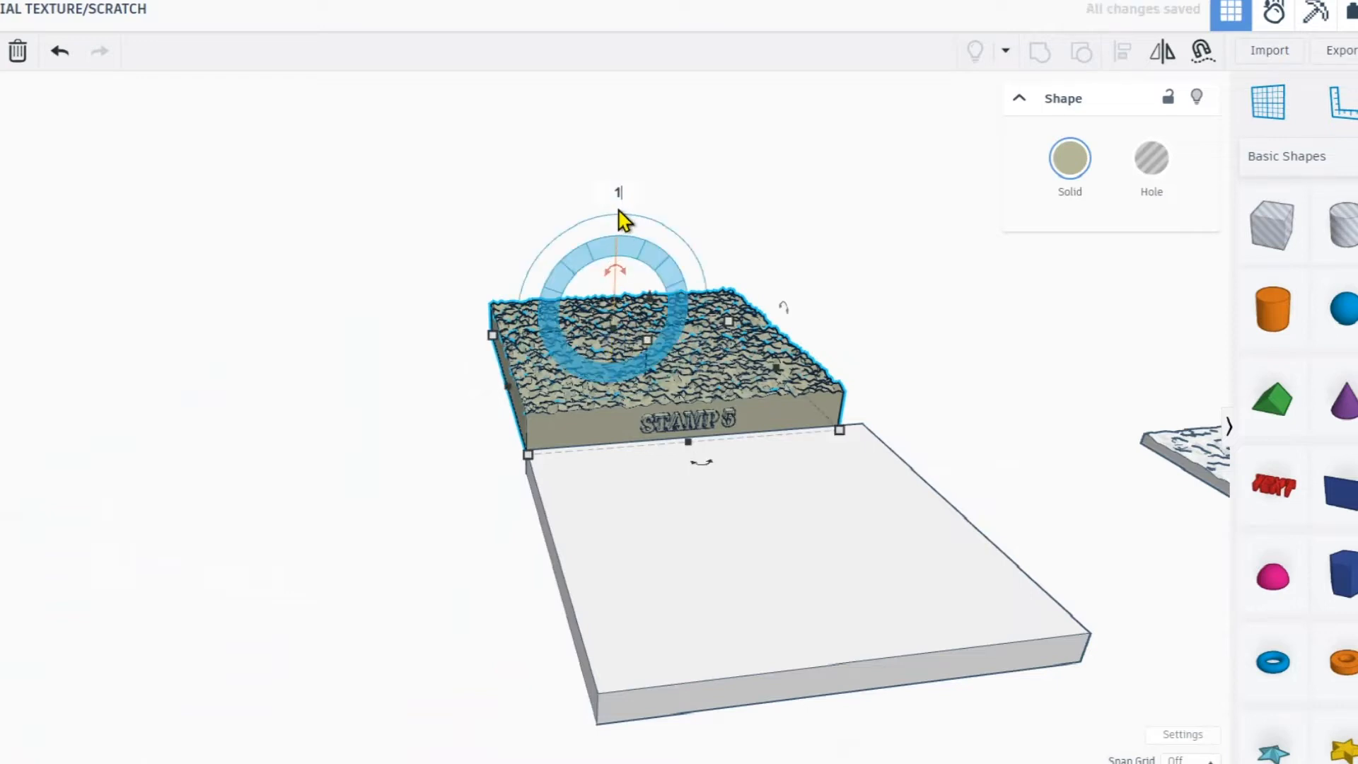
{"action": "key", "text": "Return"}
{"action": "left_click_drag", "start_coordinate": [493, 372], "coordinate": [629, 560]}
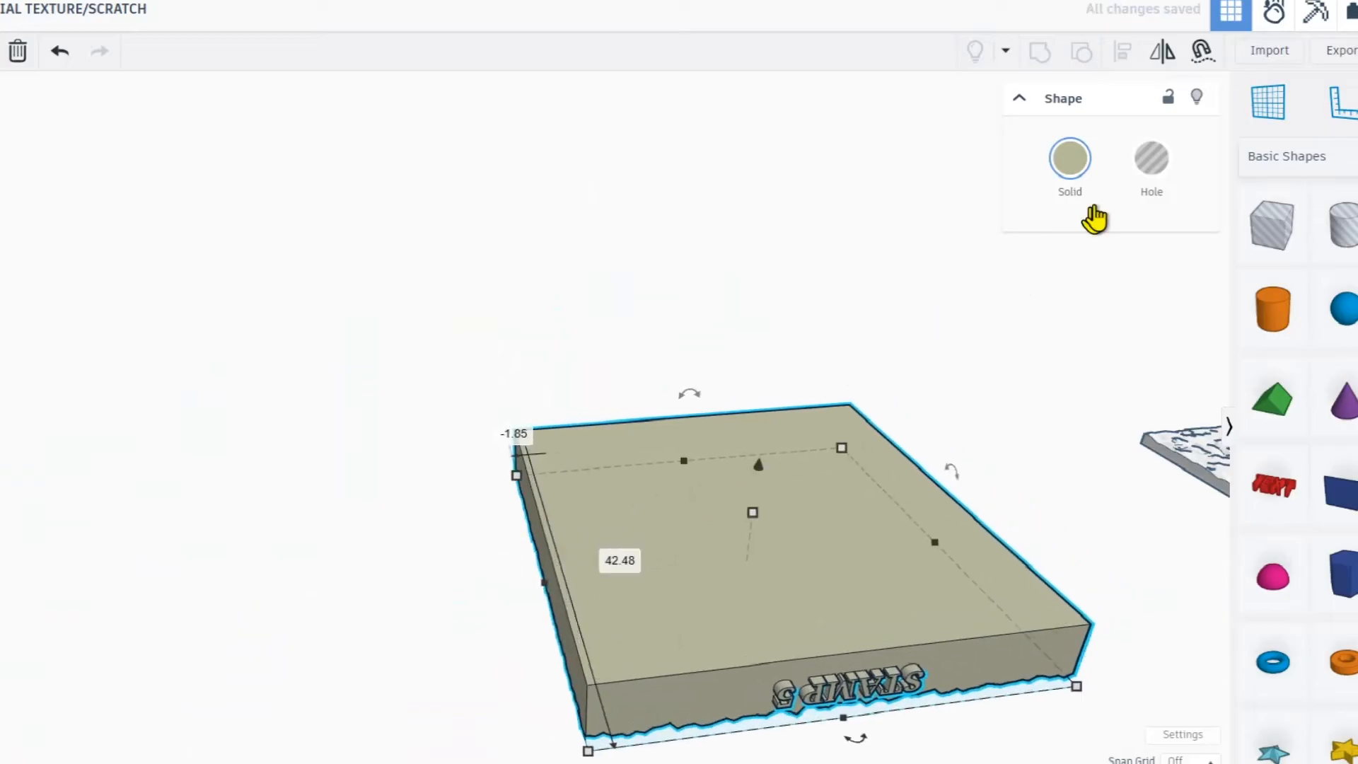
Turn the flipped stamp into a hole and adjust its position and extents to cover the plate's edges.
{"action": "left_click", "coordinate": [1150, 164]}
{"action": "right_click_drag", "start_coordinate": [693, 391], "coordinate": [652, 448]}
{"action": "left_click_drag", "start_coordinate": [687, 568], "coordinate": [677, 559]}
{"action": "right_click_drag", "start_coordinate": [678, 558], "coordinate": [306, 396]}
{"action": "left_click_drag", "start_coordinate": [312, 372], "coordinate": [313, 364]}
{"action": "left_click_drag", "start_coordinate": [362, 683], "coordinate": [372, 712]}
{"action": "right_click_drag", "start_coordinate": [324, 516], "coordinate": [600, 365]}
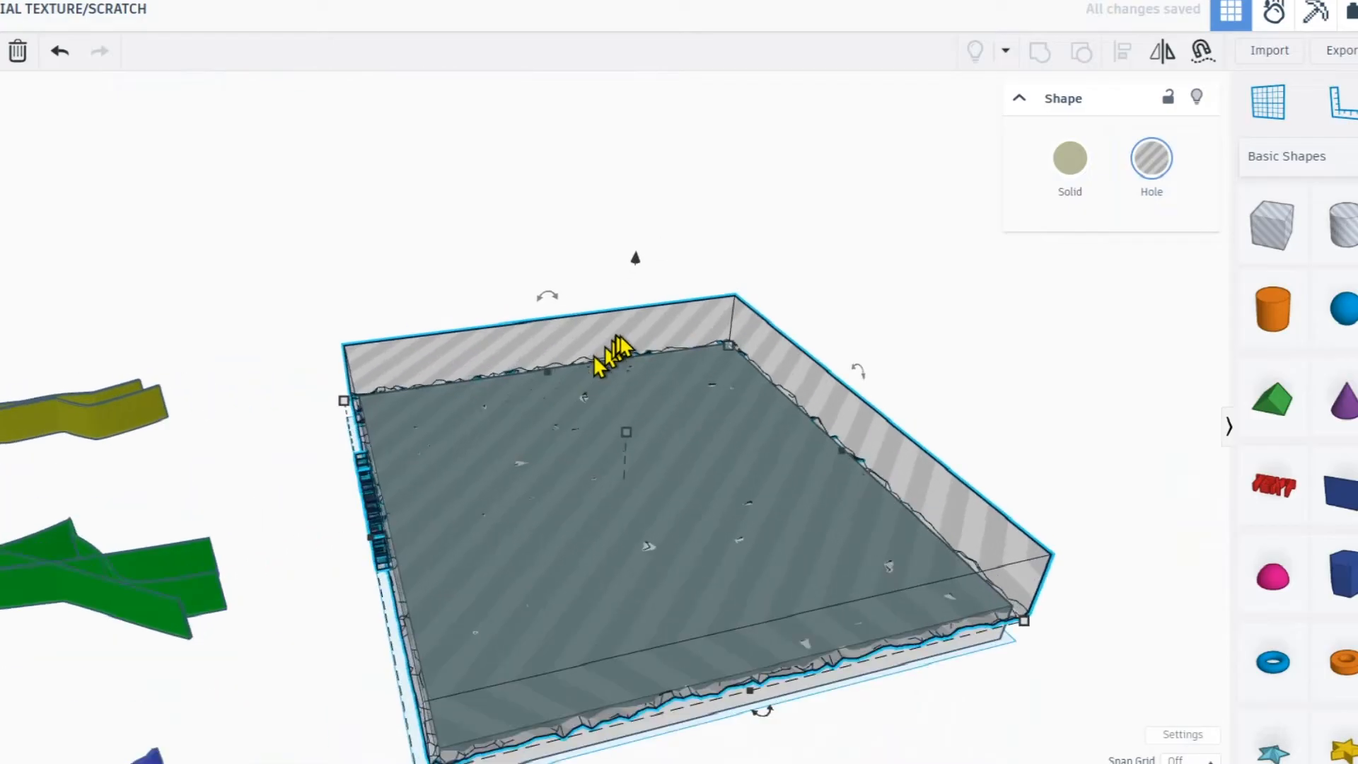
Raise the stamp hole about 0.15 mm and group it with the plate to cut the texture.
{"action": "left_click_drag", "start_coordinate": [636, 260], "coordinate": [636, 266]}
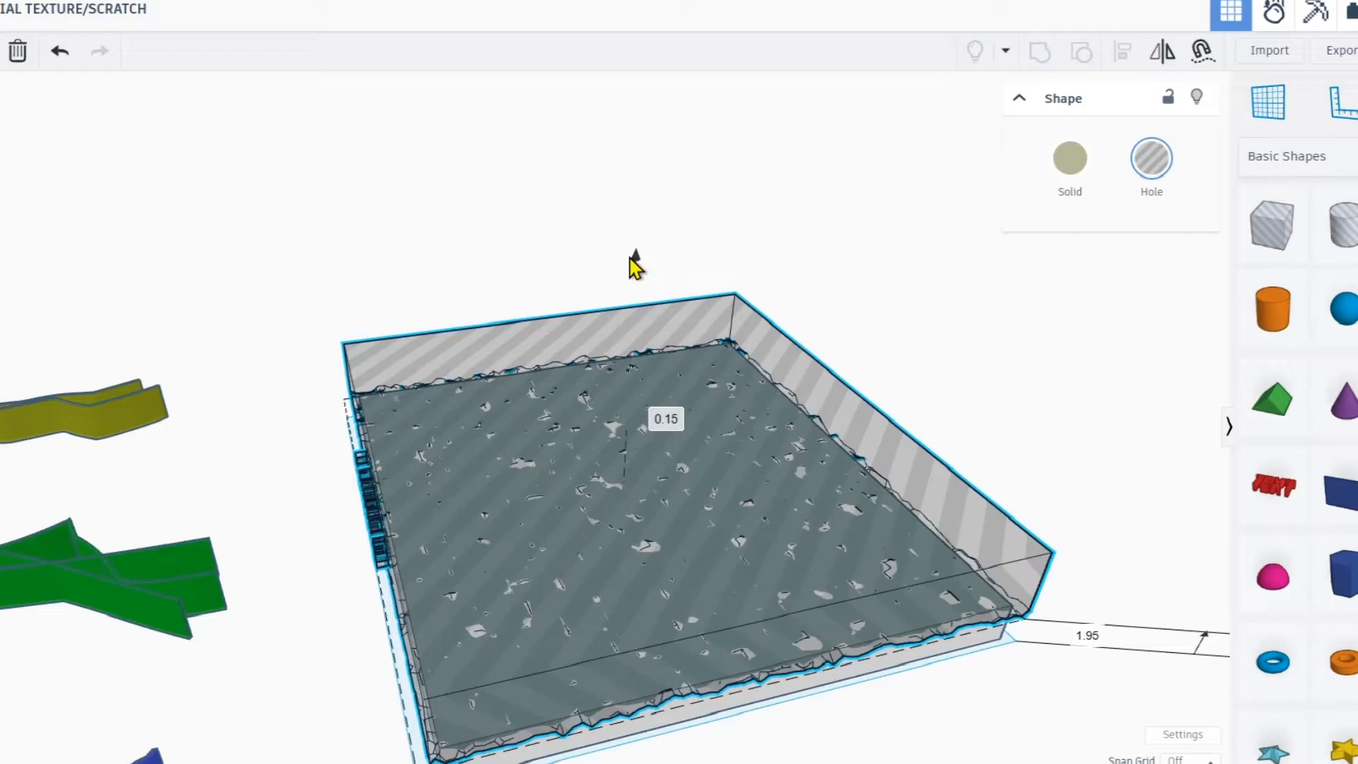
{"action": "left_click_drag", "start_coordinate": [636, 265], "coordinate": [634, 267]}
{"action": "scroll", "coordinate": [661, 467], "scroll_direction": "up", "scroll_amount": 3}
{"action": "right_click_drag", "start_coordinate": [670, 513], "coordinate": [676, 591]}
{"action": "left_click", "coordinate": [656, 629], "text": "shift"}
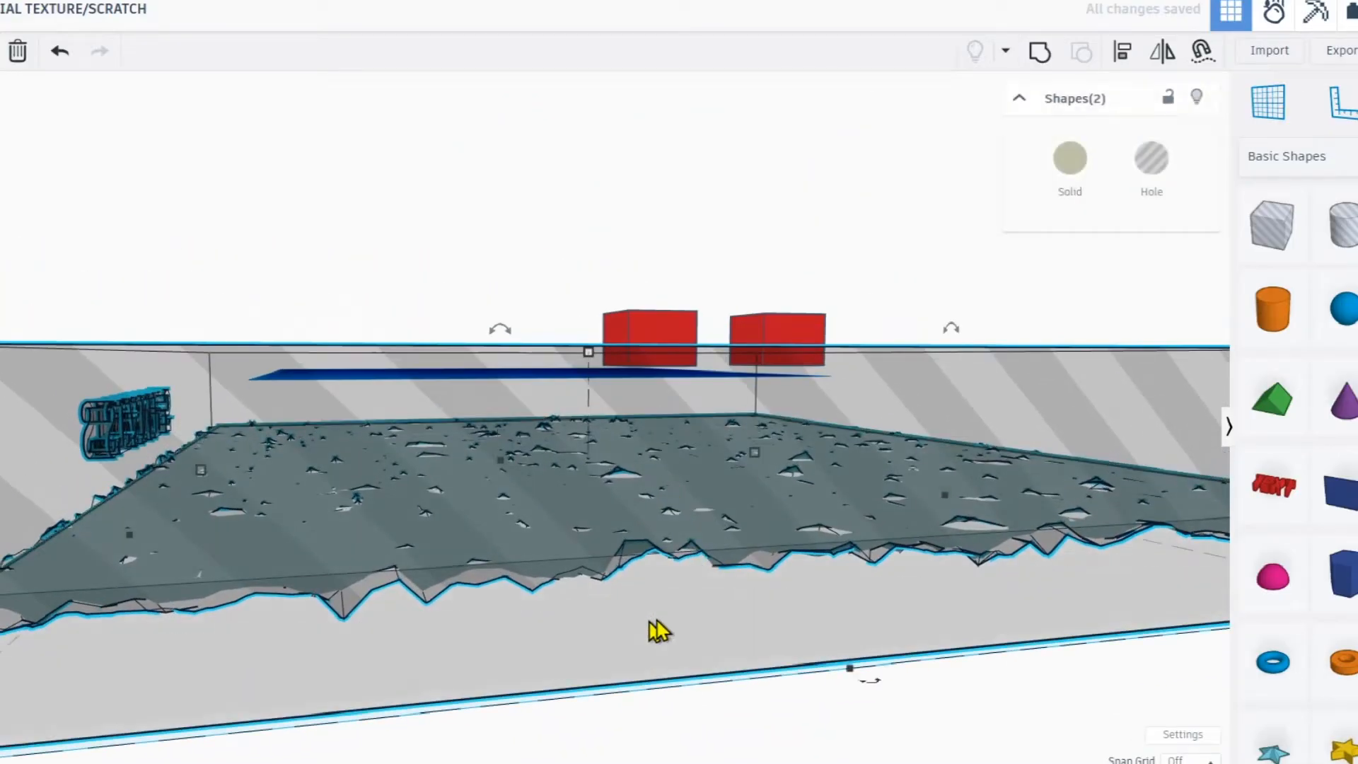
{"action": "left_click", "coordinate": [1033, 52]}
Examine the stamped texture cut into the plate's top surface from close up and at an angle.
{"action": "scroll", "coordinate": [392, 291], "scroll_direction": "down", "scroll_amount": 5}
{"action": "right_click_drag", "start_coordinate": [391, 299], "coordinate": [510, 394]}
{"action": "left_click", "coordinate": [0, 207]}
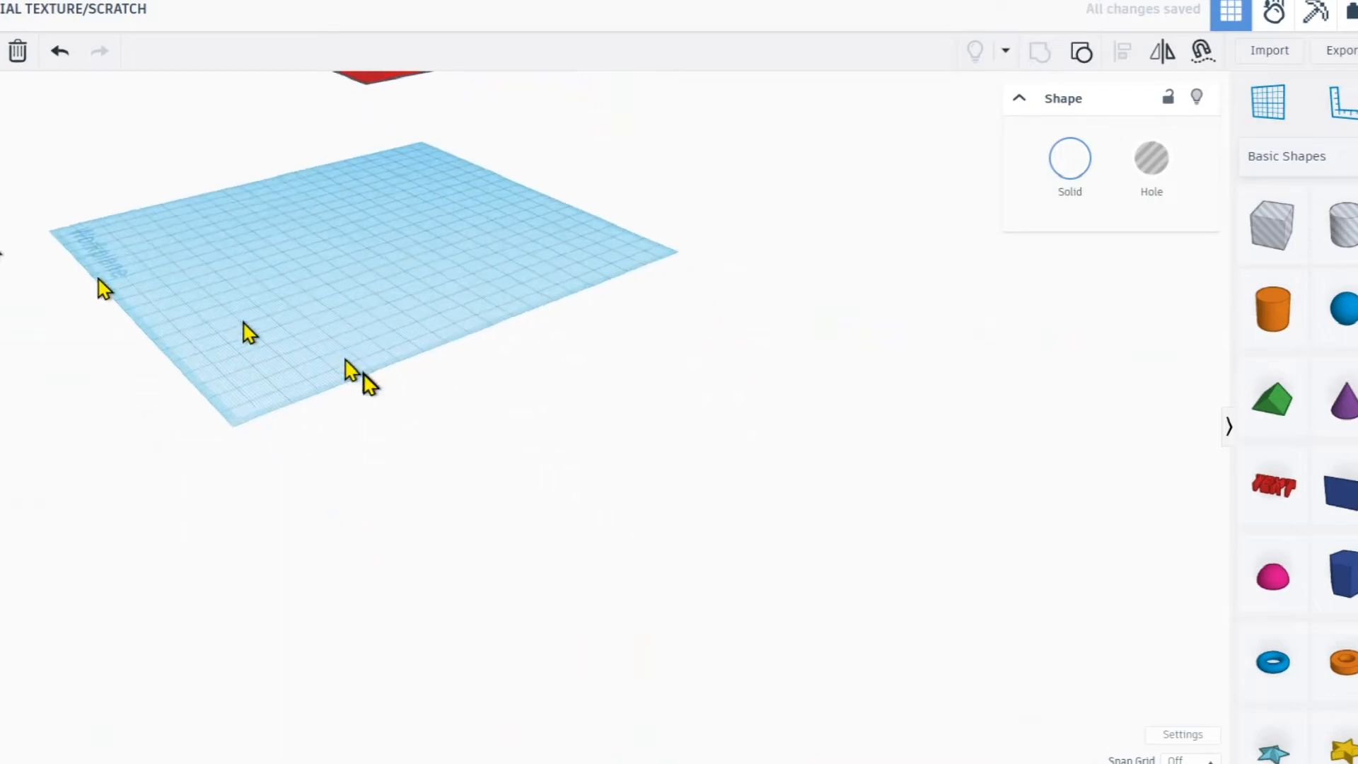
{"action": "right_click_drag", "start_coordinate": [329, 398], "coordinate": [583, 425]}
{"action": "scroll", "coordinate": [614, 418], "scroll_direction": "up", "scroll_amount": 5}
{"action": "scroll", "coordinate": [591, 405], "scroll_direction": "down", "scroll_amount": 6}
{"action": "right_click_drag", "start_coordinate": [632, 543], "coordinate": [621, 476]}
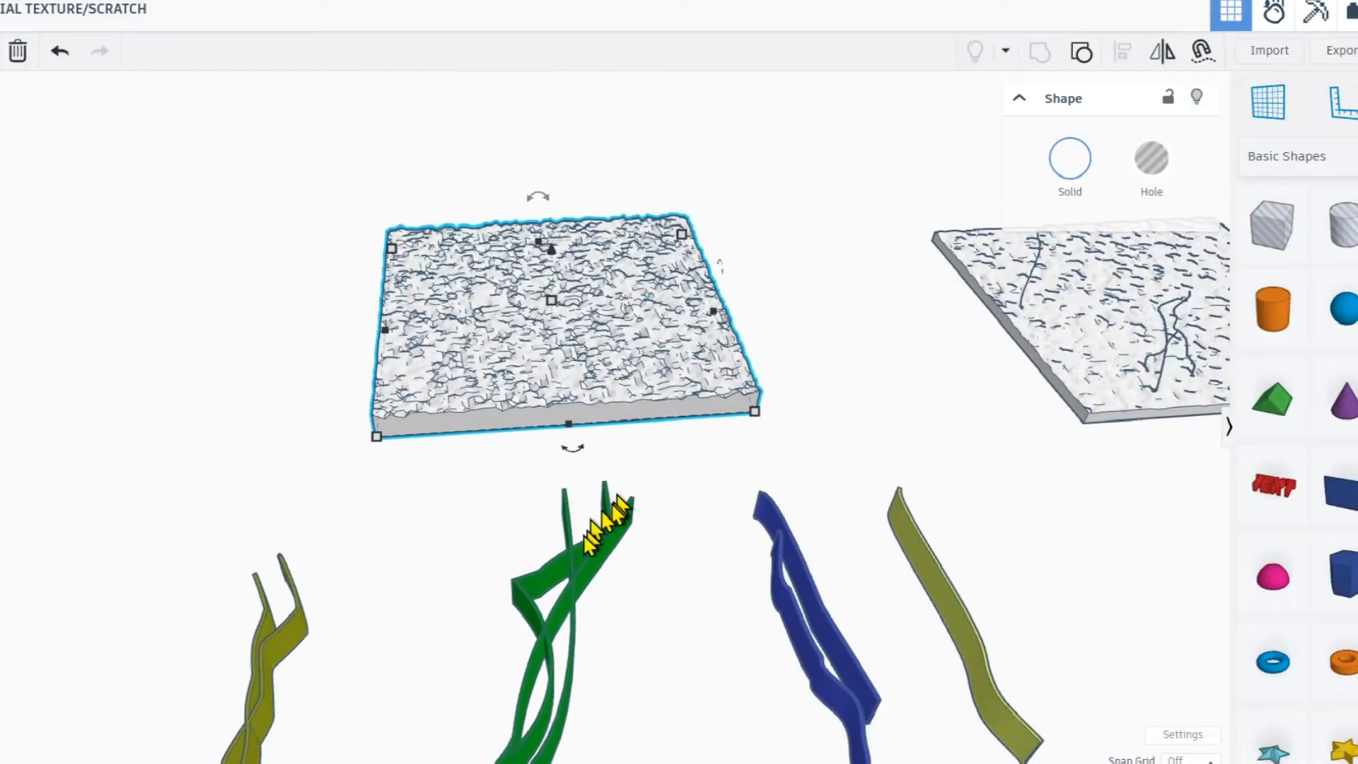
Copy the green scratch shape onto the newly textured plate and stretch it to a length of about 39.76 mm.
{"action": "left_click", "coordinate": [589, 572]}
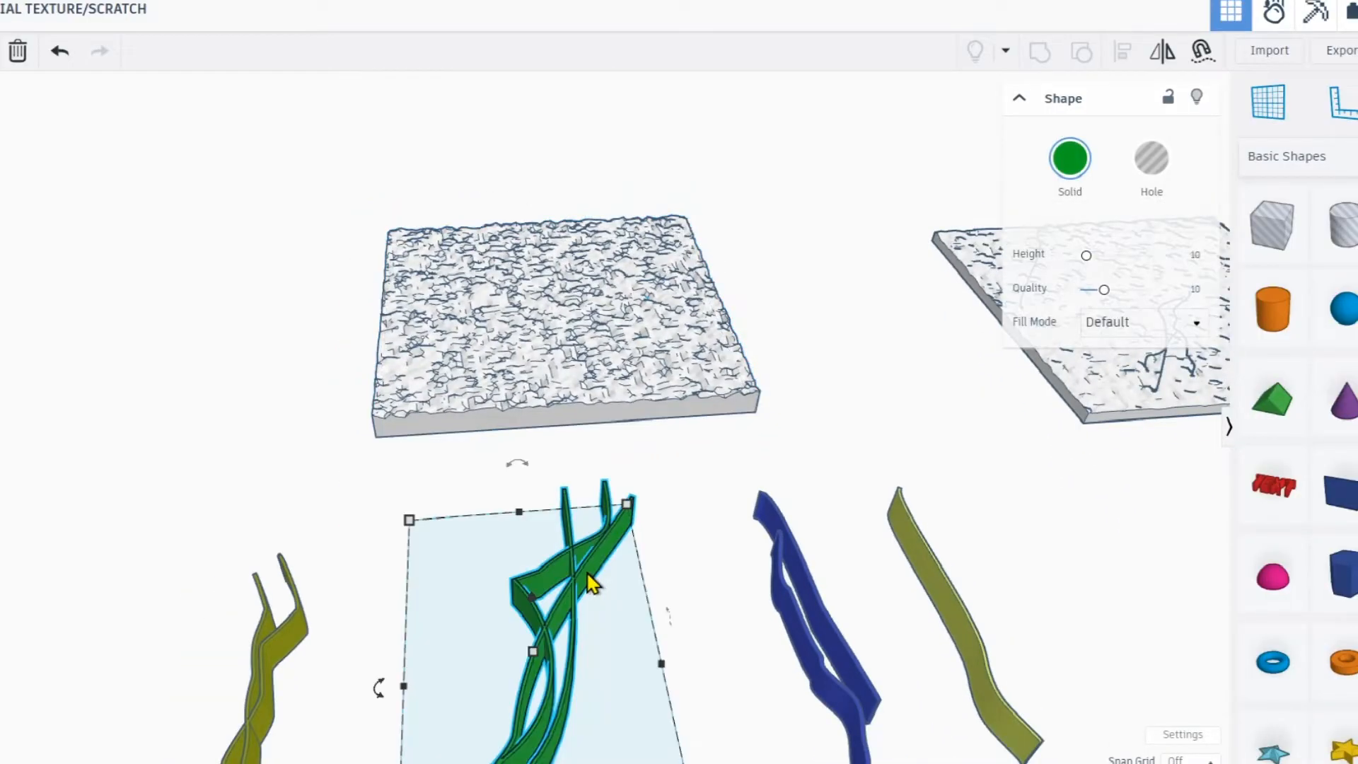
{"action": "left_click_drag", "start_coordinate": [593, 577], "coordinate": [572, 274], "text": "alt"}
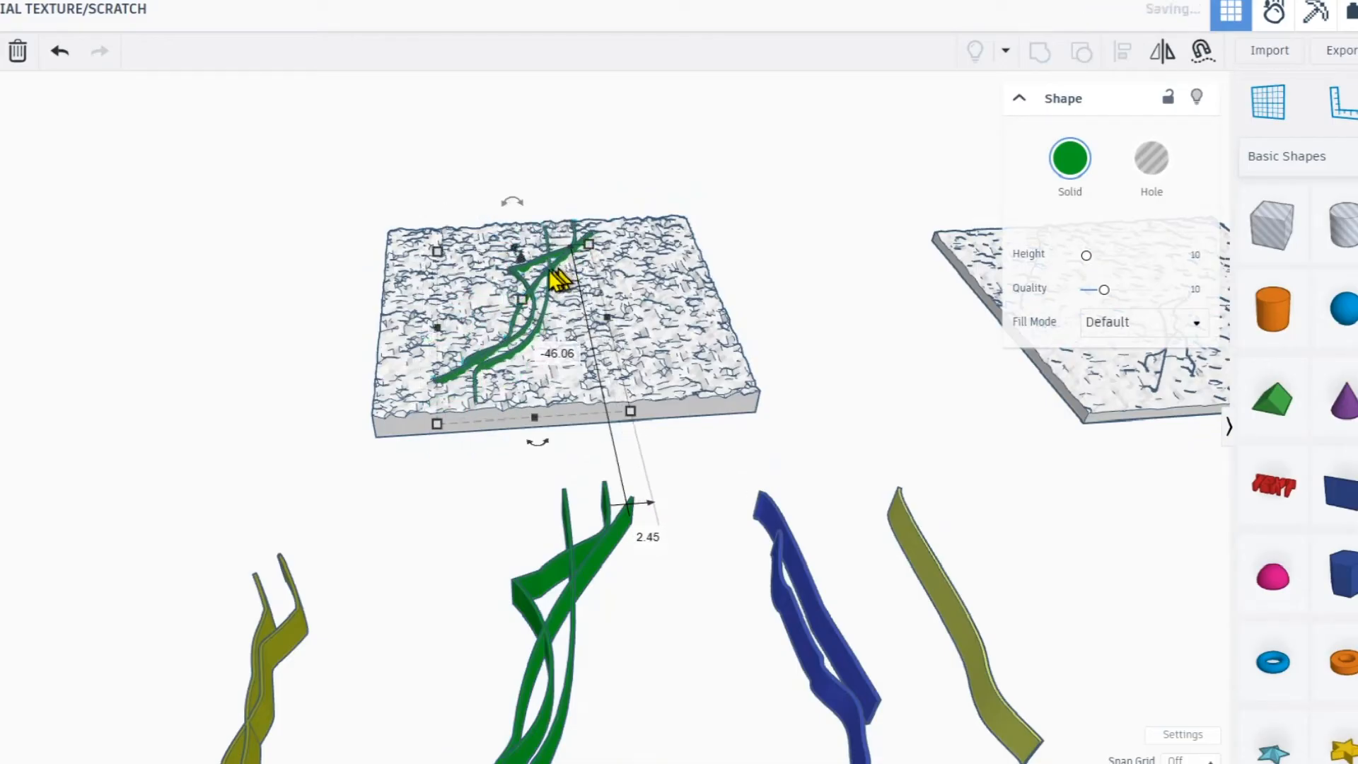
{"action": "left_click_drag", "start_coordinate": [535, 418], "coordinate": [537, 435]}
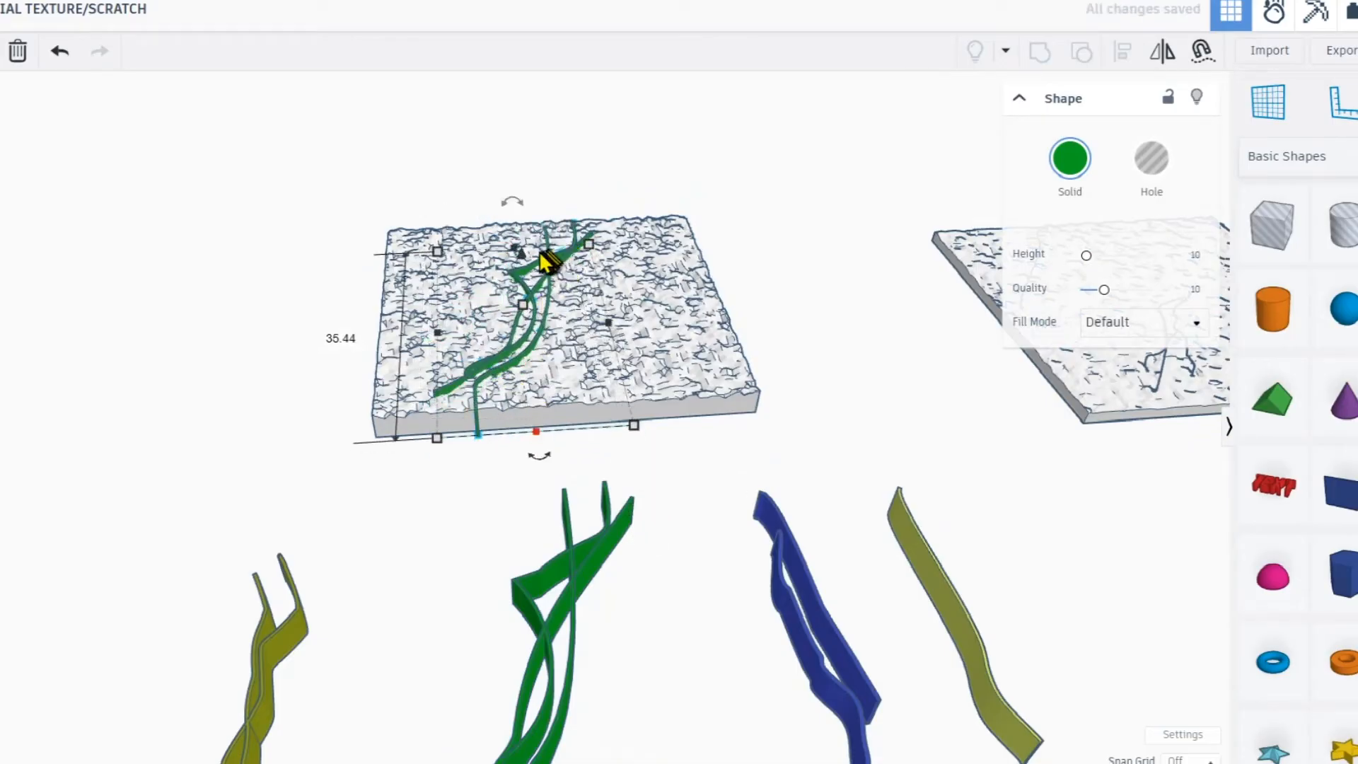
{"action": "scroll", "coordinate": [518, 249], "scroll_direction": "up", "scroll_amount": 2}
{"action": "left_click_drag", "start_coordinate": [513, 250], "coordinate": [513, 231]}
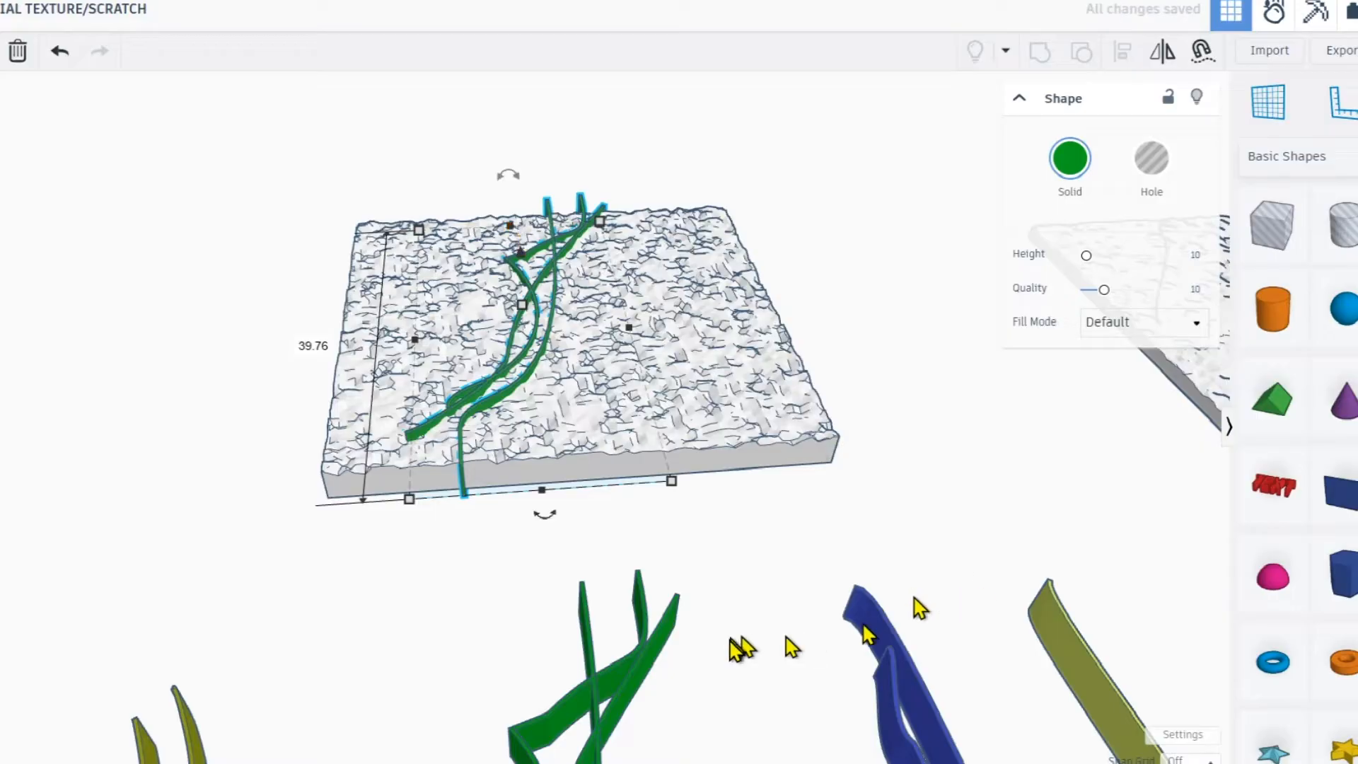
Move the forked olive scratch onto the plate beside the green one and lengthen it past the plate's front edge.
{"action": "scroll", "coordinate": [884, 704], "scroll_direction": "down", "scroll_amount": 2}
{"action": "middle_click_drag", "start_coordinate": [781, 552], "coordinate": [783, 446]}
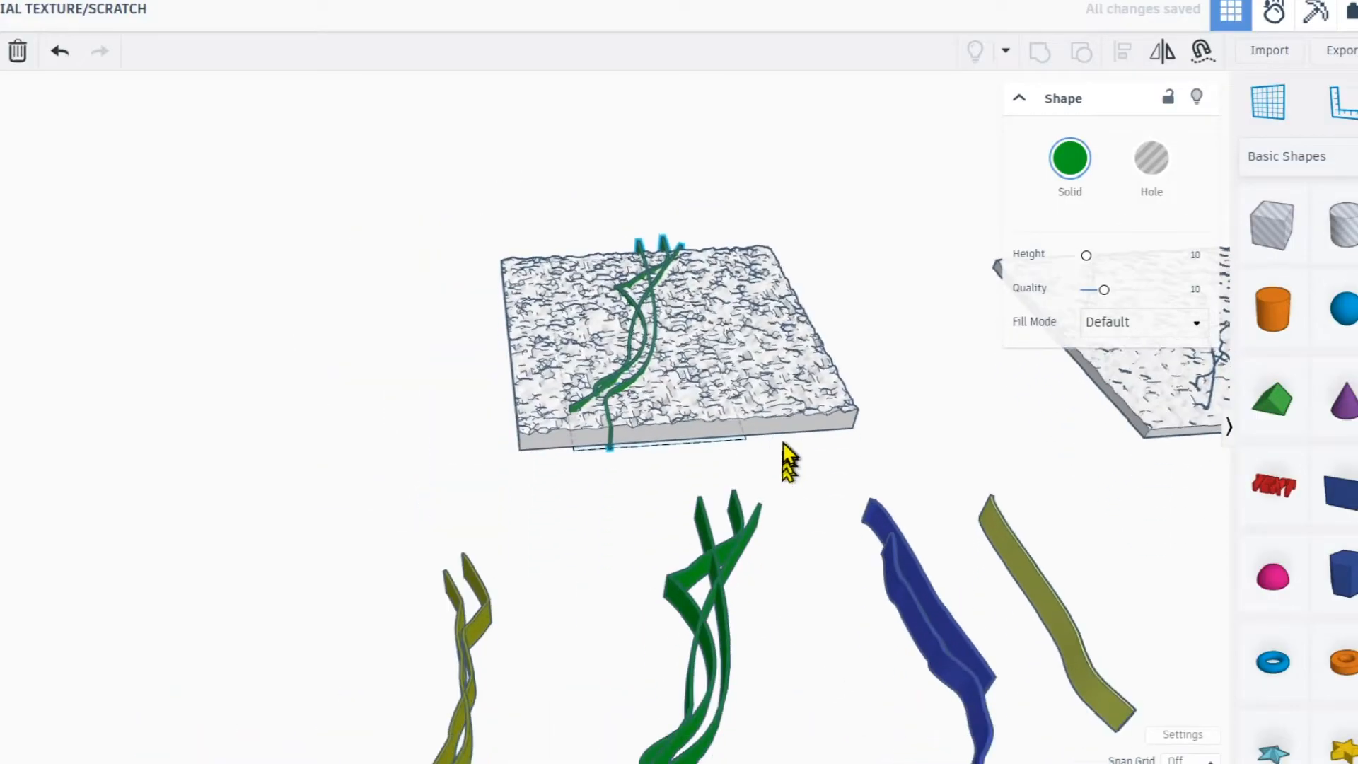
{"action": "left_click_drag", "start_coordinate": [478, 625], "coordinate": [731, 329]}
{"action": "scroll", "coordinate": [731, 321], "scroll_direction": "up", "scroll_amount": 2}
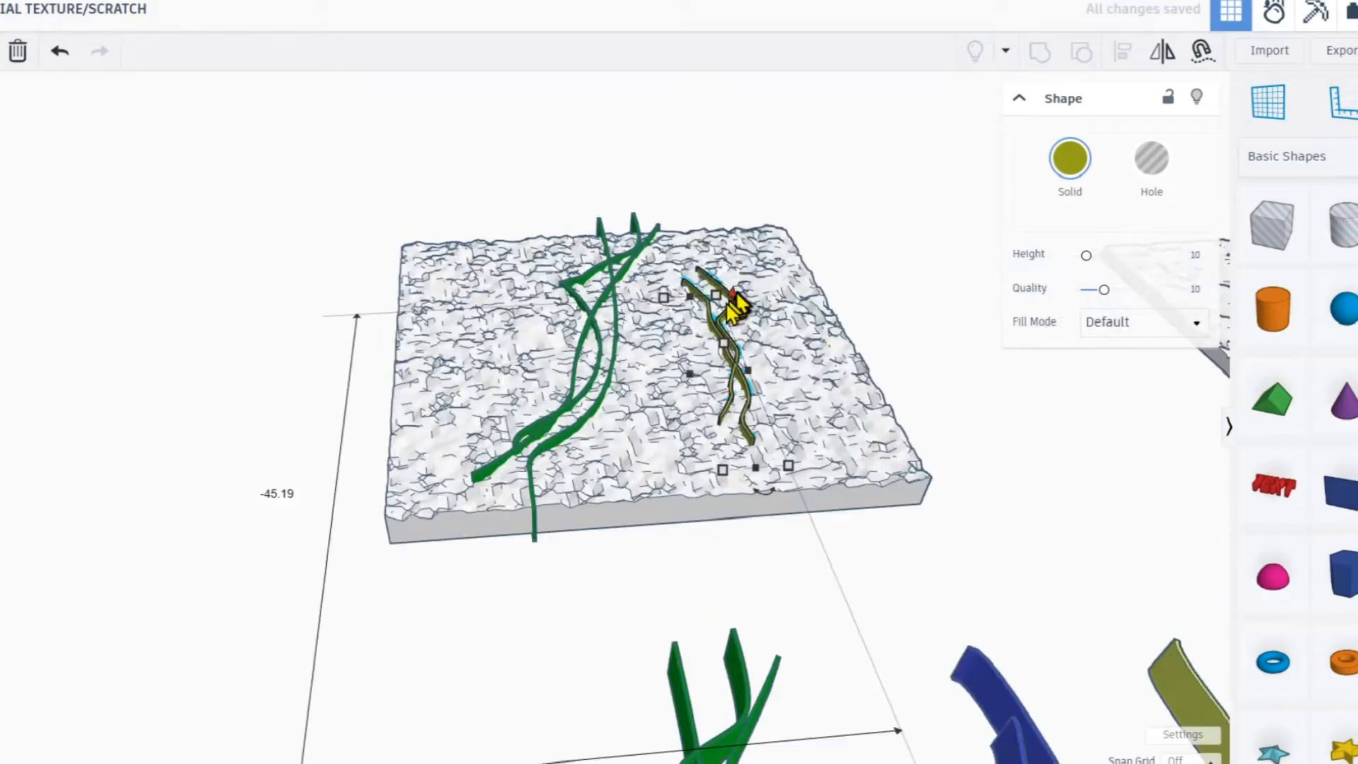
{"action": "scroll", "coordinate": [718, 313], "scroll_direction": "up", "scroll_amount": 2}
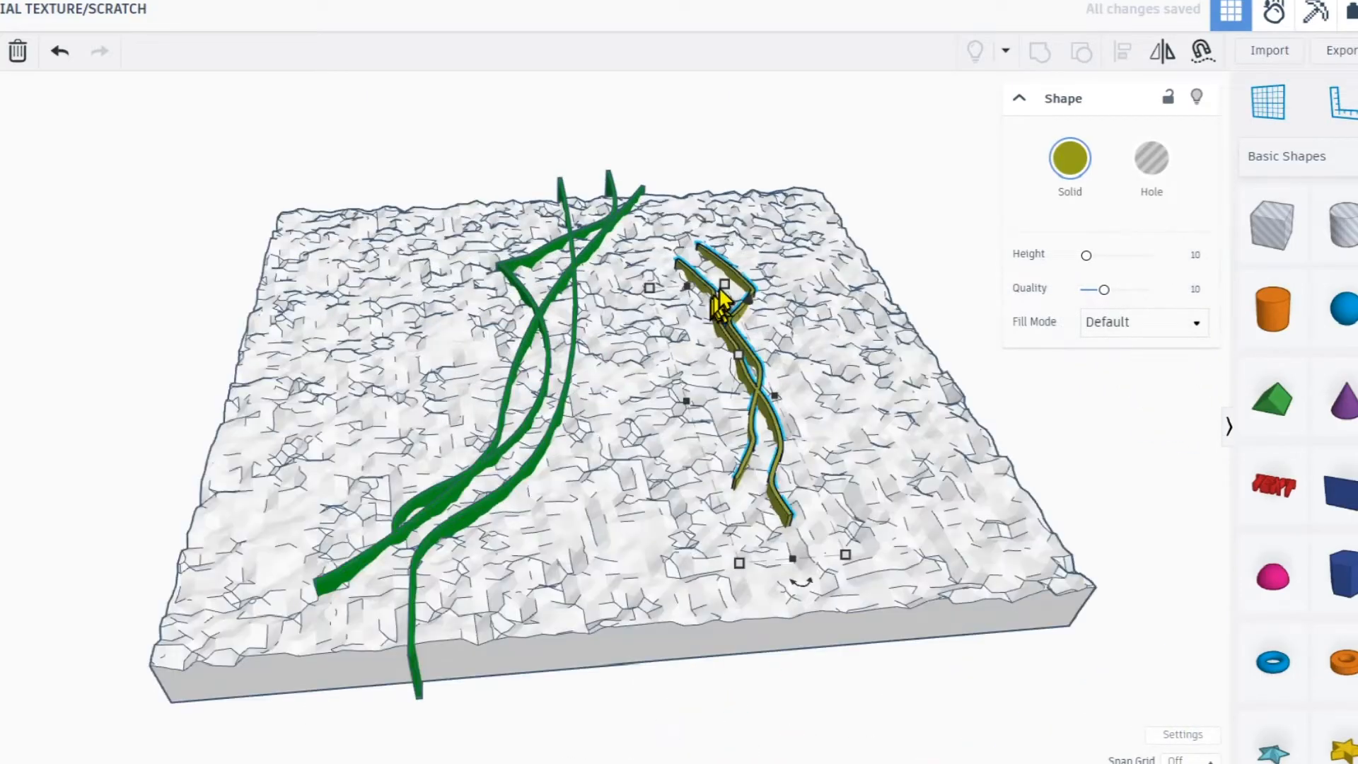
{"action": "left_click_drag", "start_coordinate": [728, 286], "coordinate": [665, 217]}
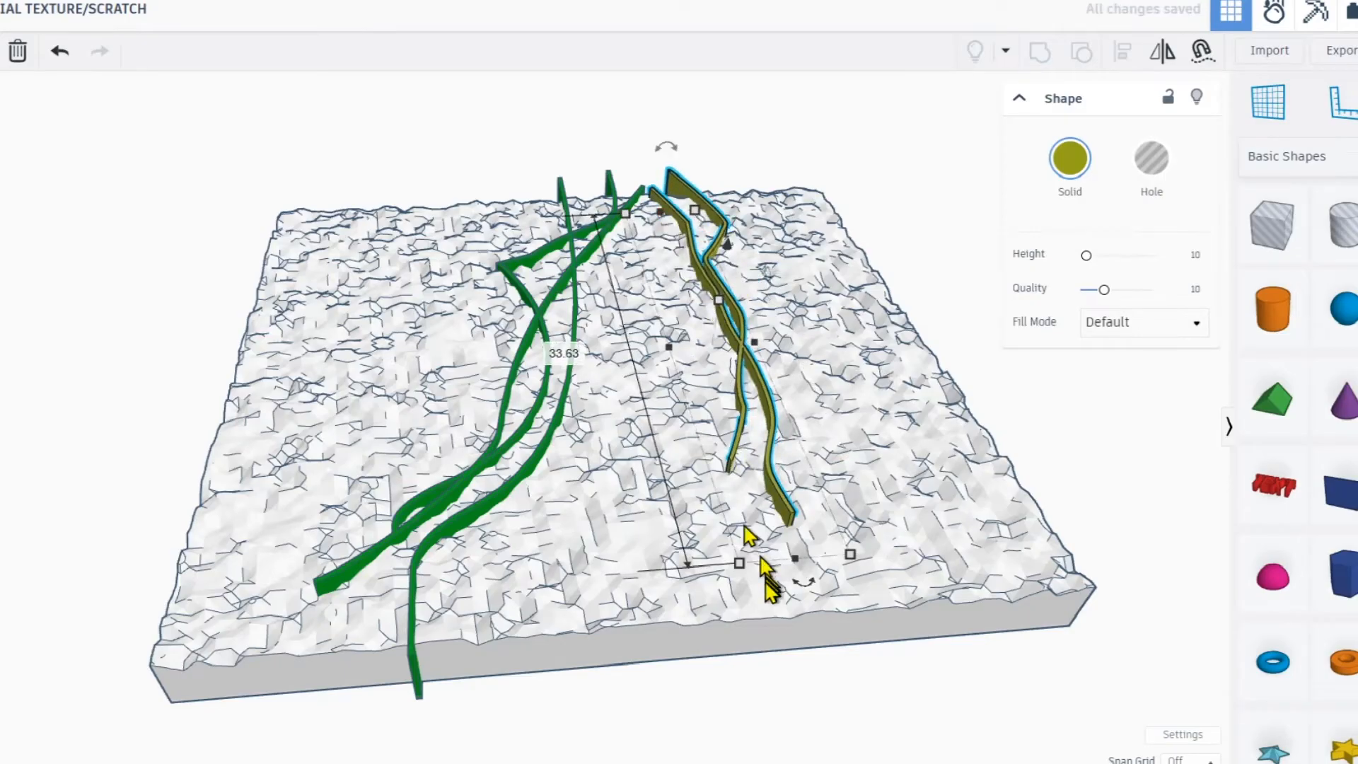
{"action": "left_click_drag", "start_coordinate": [798, 569], "coordinate": [823, 669]}
Copy the blue scratch onto the textured plate, rotated about 31° and crossing the green scratch.
{"action": "scroll", "coordinate": [728, 347], "scroll_direction": "down", "scroll_amount": 4}
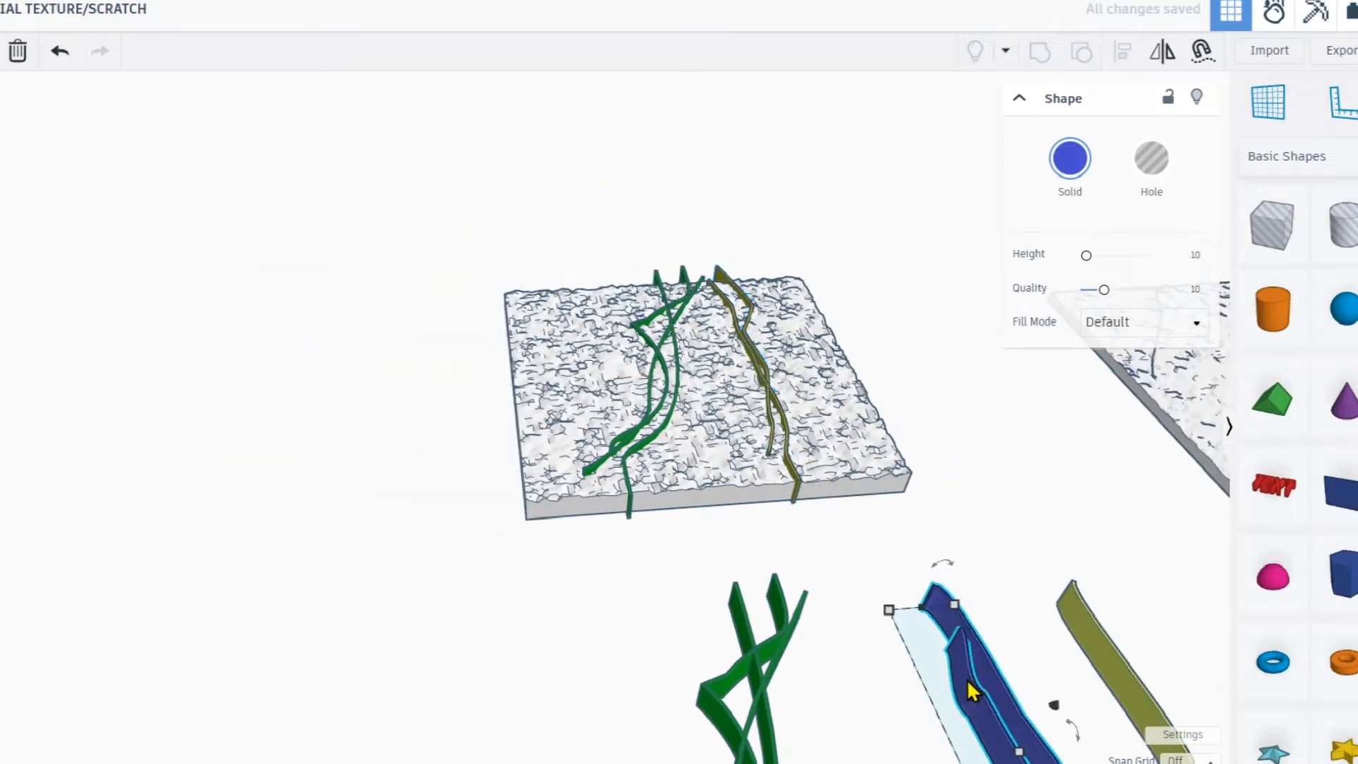
{"action": "left_click_drag", "start_coordinate": [965, 680], "coordinate": [629, 353]}
{"action": "left_click_drag", "start_coordinate": [683, 495], "coordinate": [544, 559]}
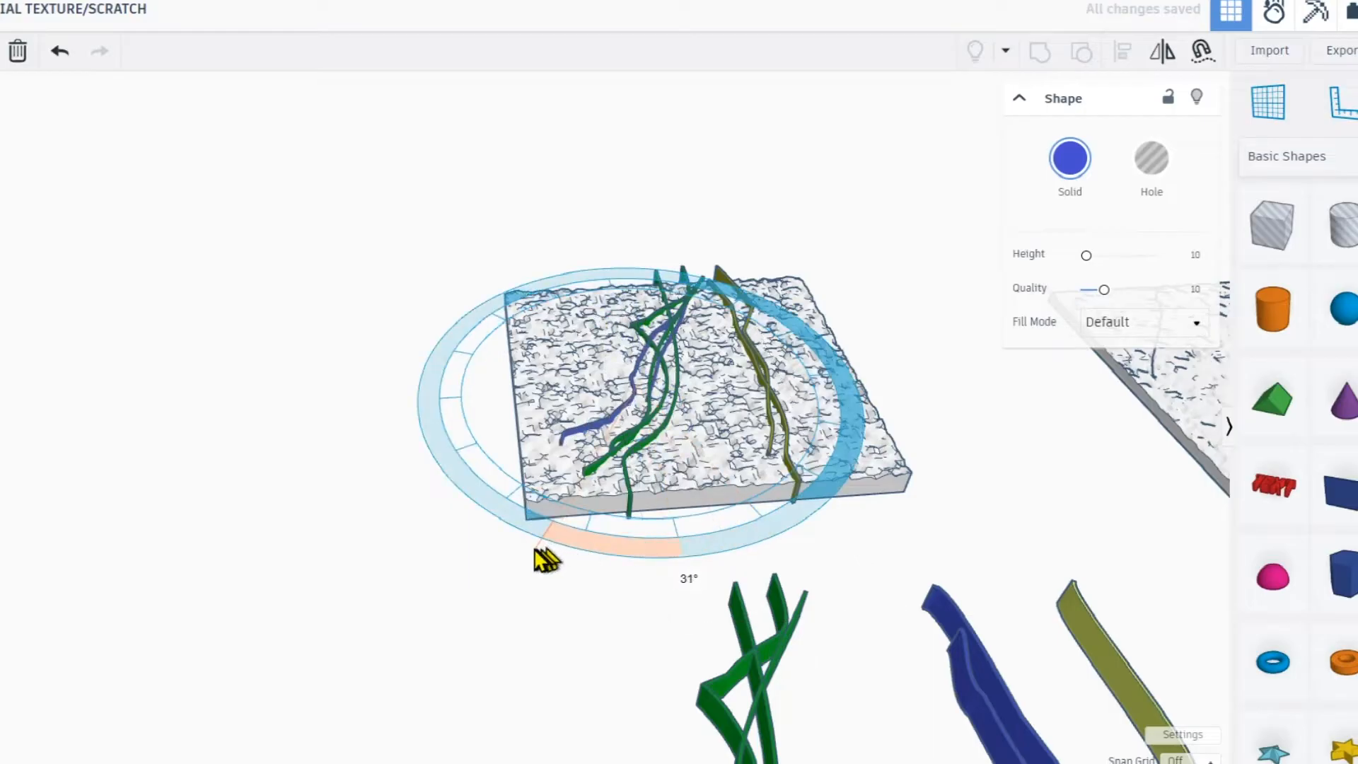
{"action": "scroll", "coordinate": [637, 375], "scroll_direction": "up", "scroll_amount": 10}
{"action": "scroll", "coordinate": [609, 418], "scroll_direction": "down", "scroll_amount": 10}
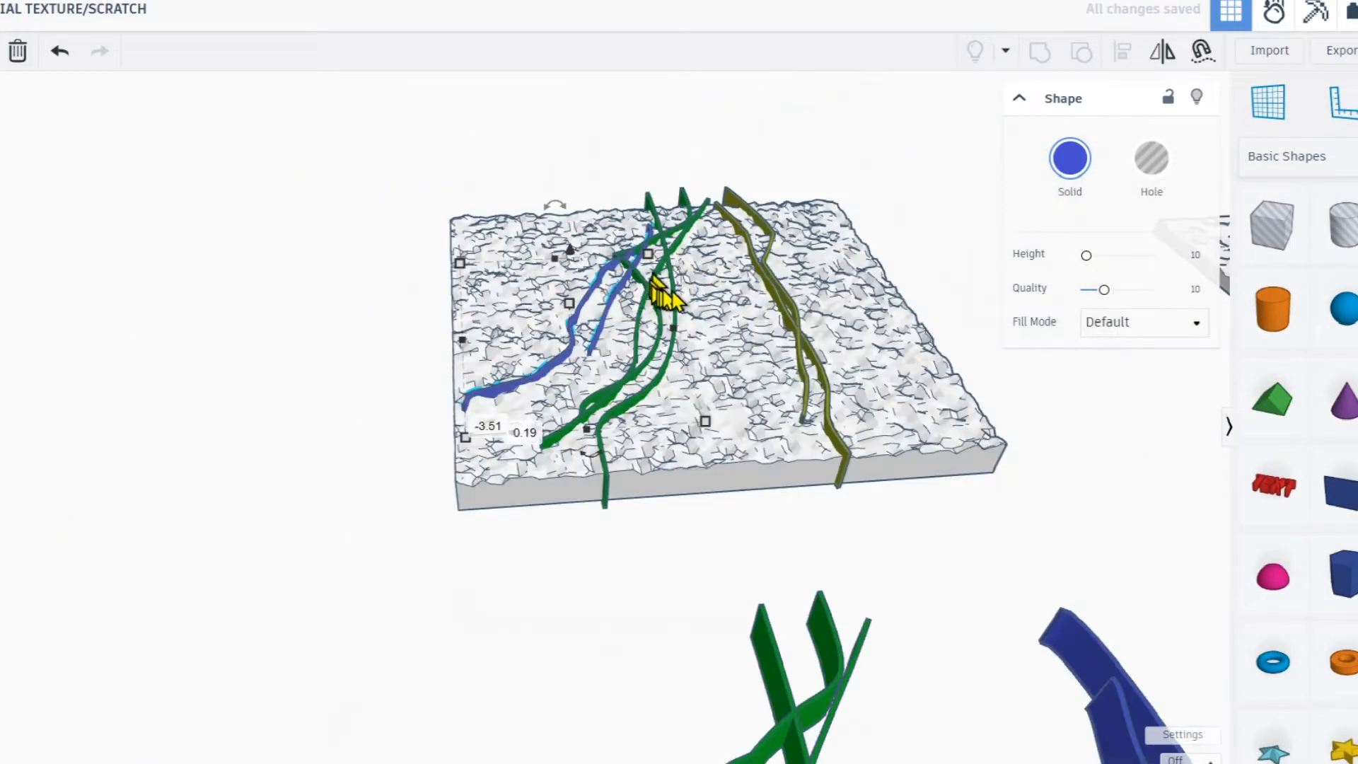
{"action": "scroll", "coordinate": [658, 290], "scroll_direction": "up", "scroll_amount": 3}
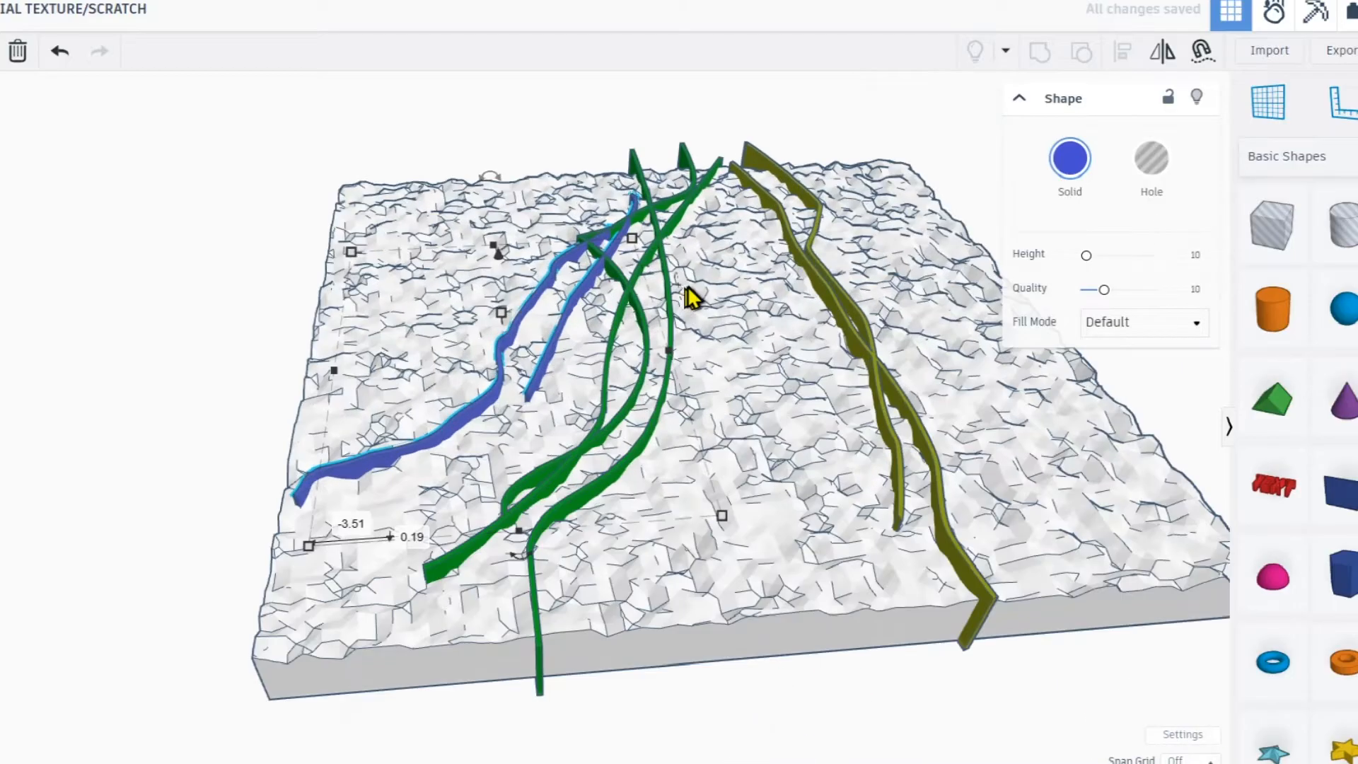
Select the blue, green and olive scratches on the plate and turn them into holes.
{"action": "left_click", "coordinate": [596, 260]}
{"action": "left_click", "coordinate": [785, 283], "text": "shift"}
{"action": "left_click", "coordinate": [808, 273], "text": "shift"}
{"action": "left_click", "coordinate": [1152, 169]}
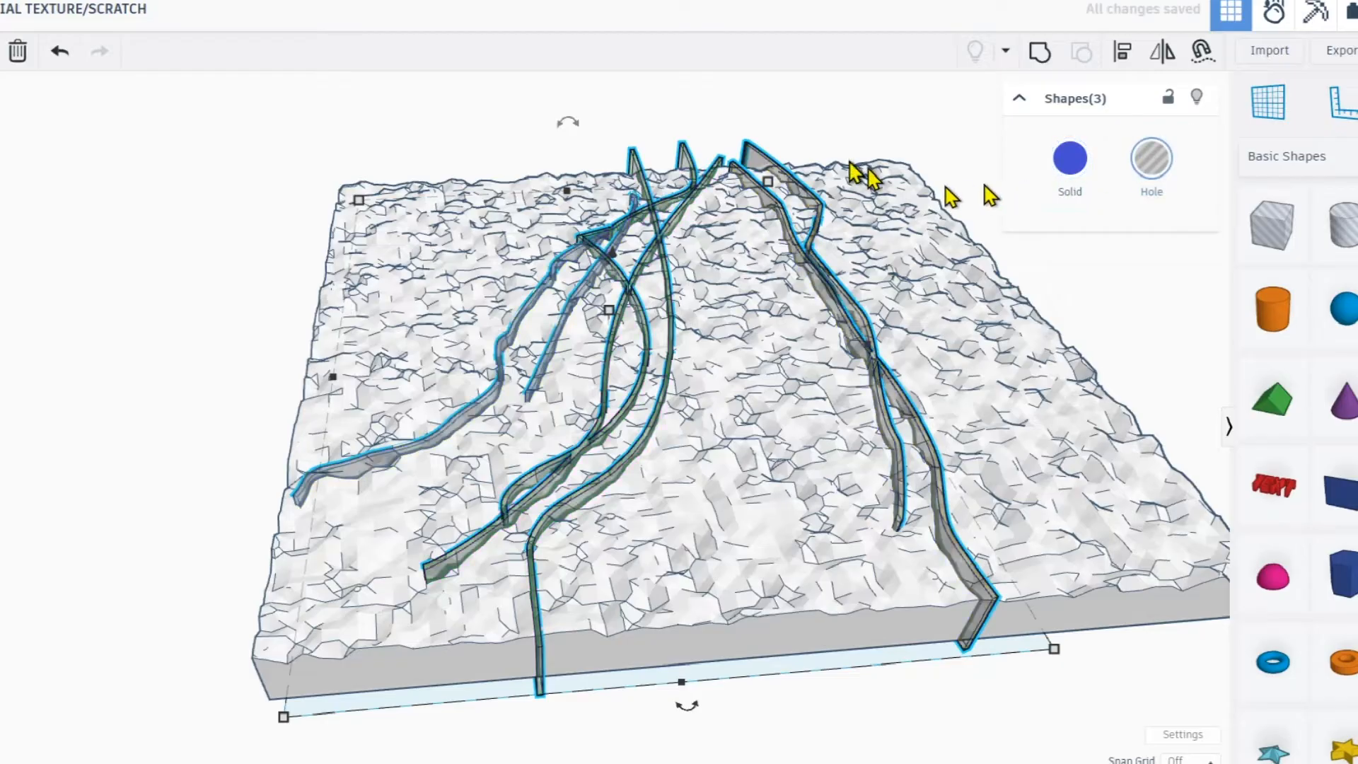
Raise the three scratch holes slightly and check how deep they sit in the textured plate.
{"action": "right_click_drag", "start_coordinate": [668, 279], "coordinate": [622, 300]}
{"action": "scroll", "coordinate": [686, 700], "scroll_direction": "up", "scroll_amount": 5}
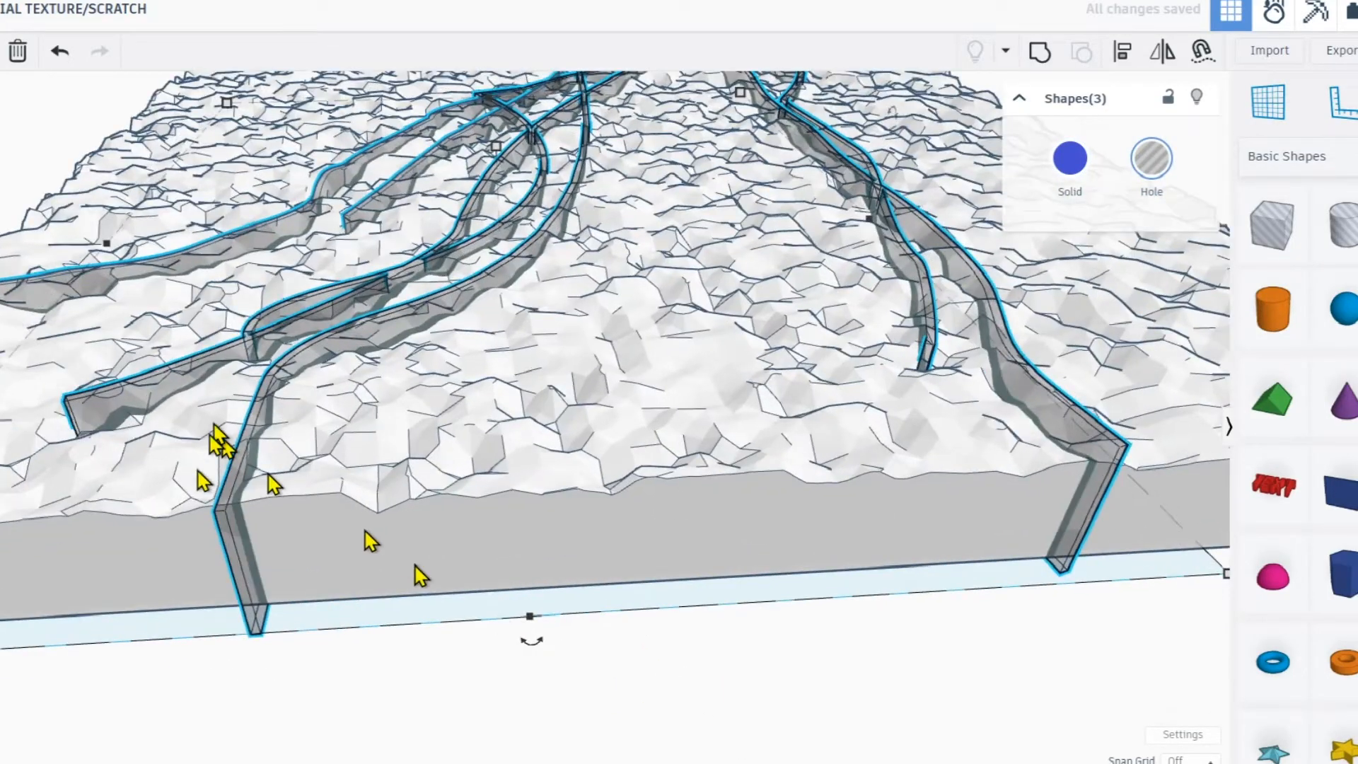
{"action": "middle_click_drag", "start_coordinate": [608, 344], "coordinate": [708, 423]}
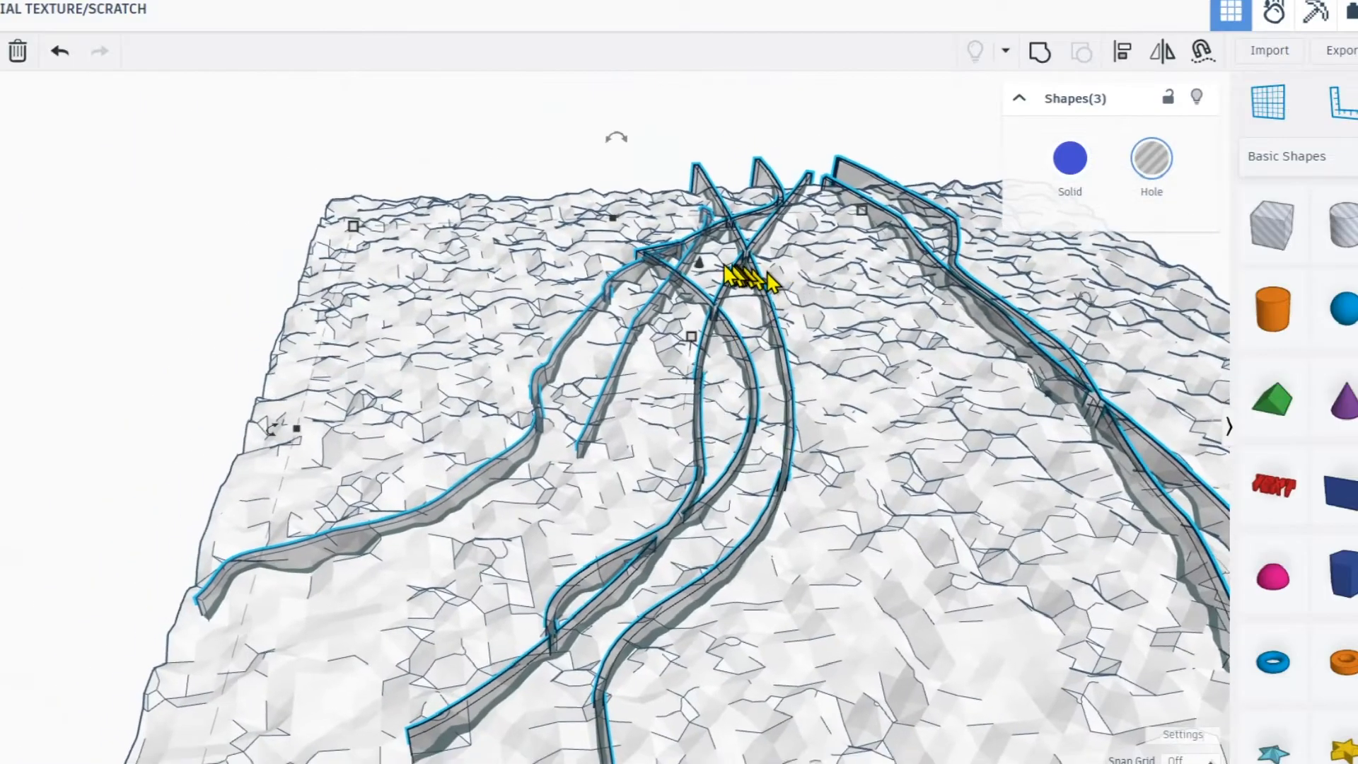
{"action": "right_click_drag", "start_coordinate": [704, 272], "coordinate": [696, 215]}
{"action": "scroll", "coordinate": [691, 212], "scroll_direction": "down", "scroll_amount": 5}
{"action": "left_click_drag", "start_coordinate": [661, 99], "coordinate": [659, 70]}
{"action": "right_click_drag", "start_coordinate": [719, 201], "coordinate": [627, 241]}
{"action": "middle_click_drag", "start_coordinate": [835, 226], "coordinate": [484, 331]}
{"action": "scroll", "coordinate": [481, 342], "scroll_direction": "up", "scroll_amount": 3}
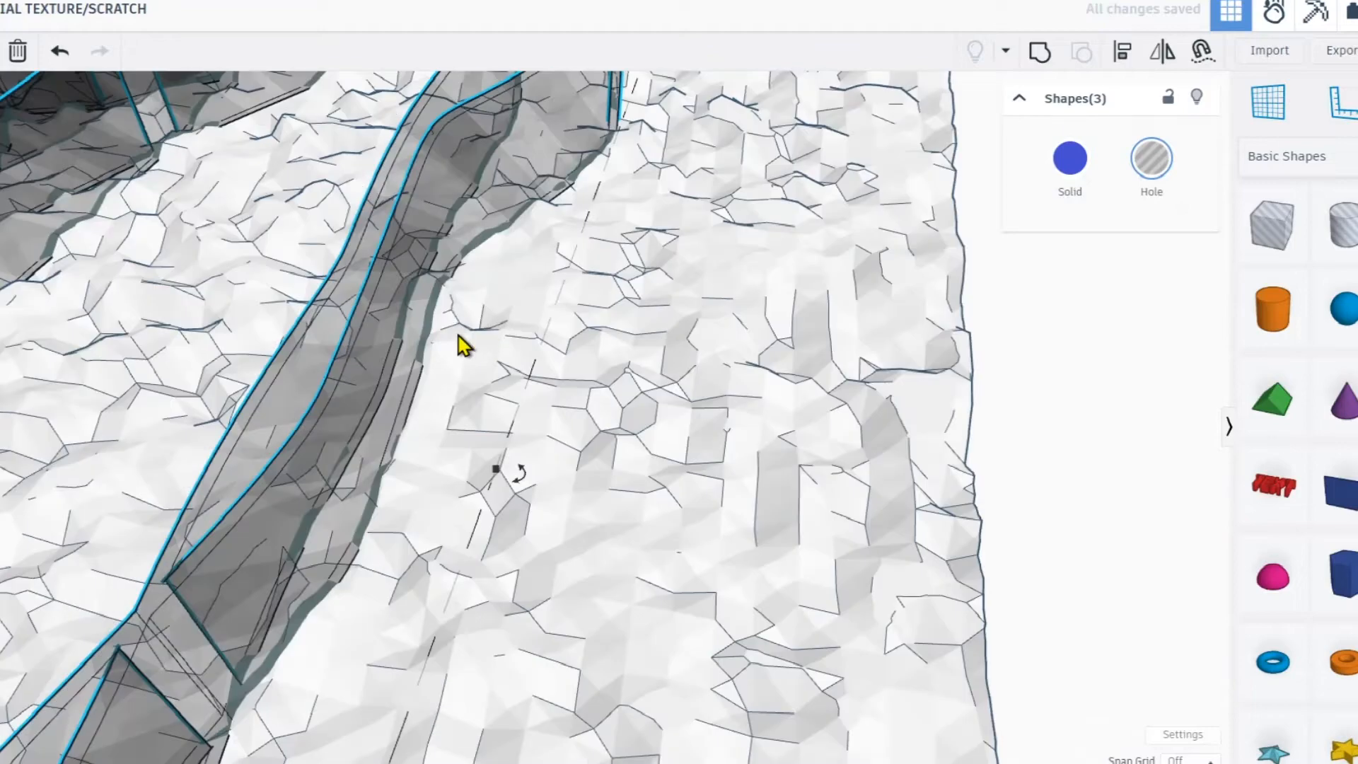
{"action": "right_click_drag", "start_coordinate": [426, 364], "coordinate": [481, 331]}
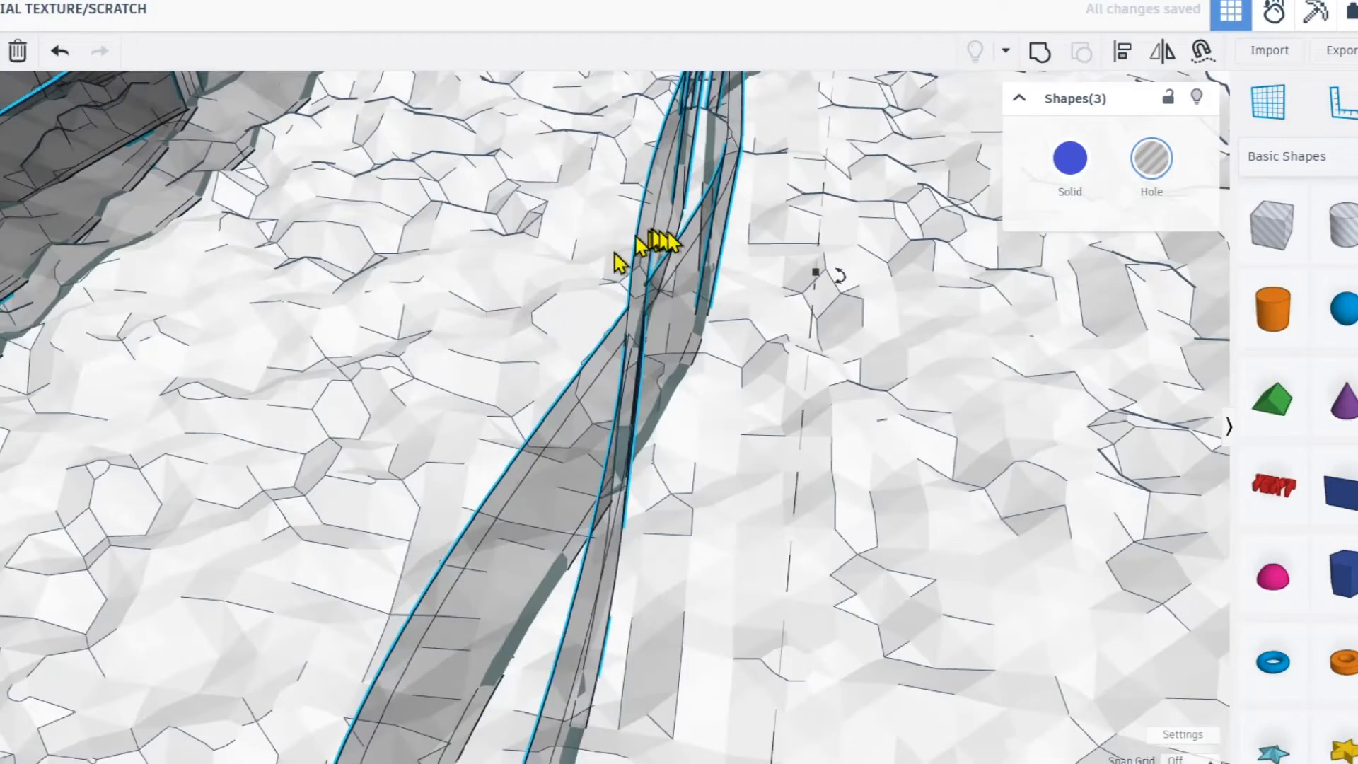
Lower the three selected scratch holes by 0.20 mm into the textured plate.
{"action": "scroll", "coordinate": [661, 423], "scroll_direction": "down", "scroll_amount": 3}
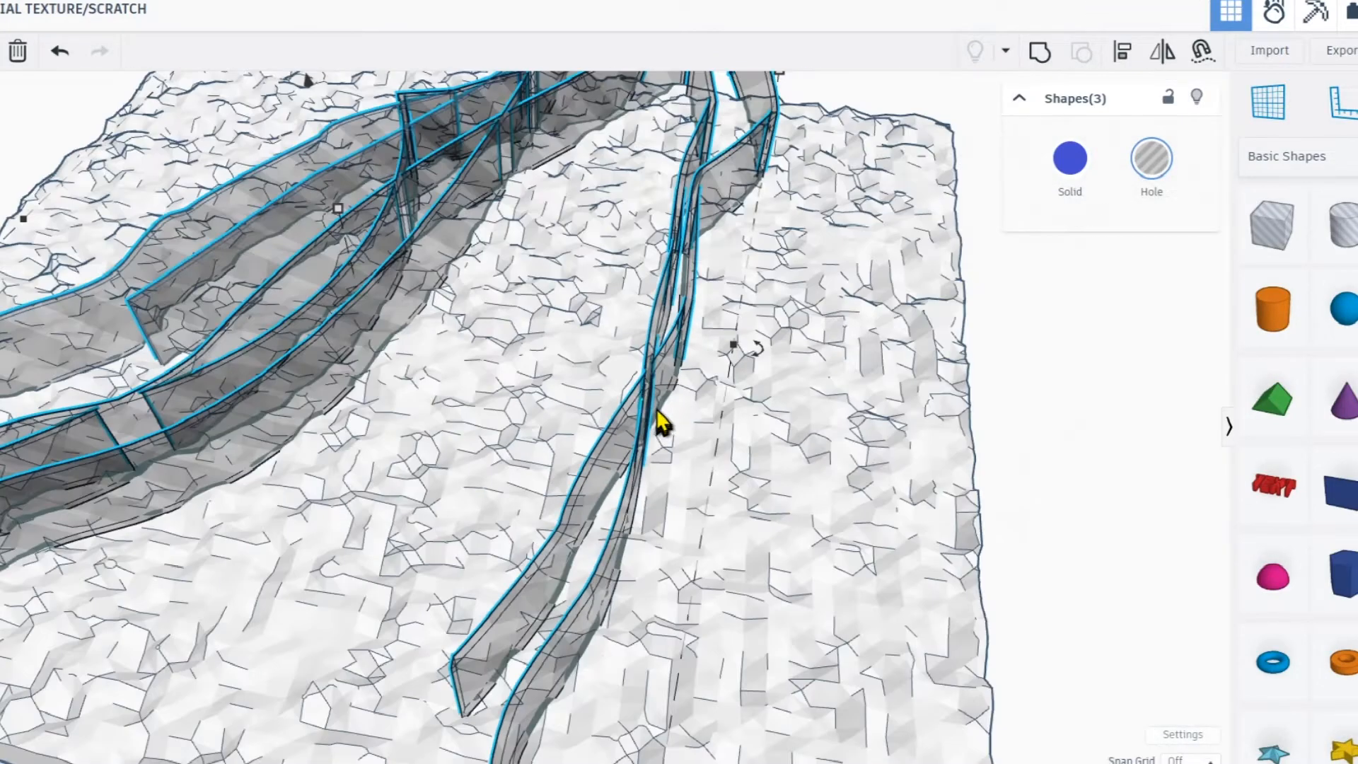
{"action": "left_click_drag", "start_coordinate": [309, 85], "coordinate": [309, 90]}
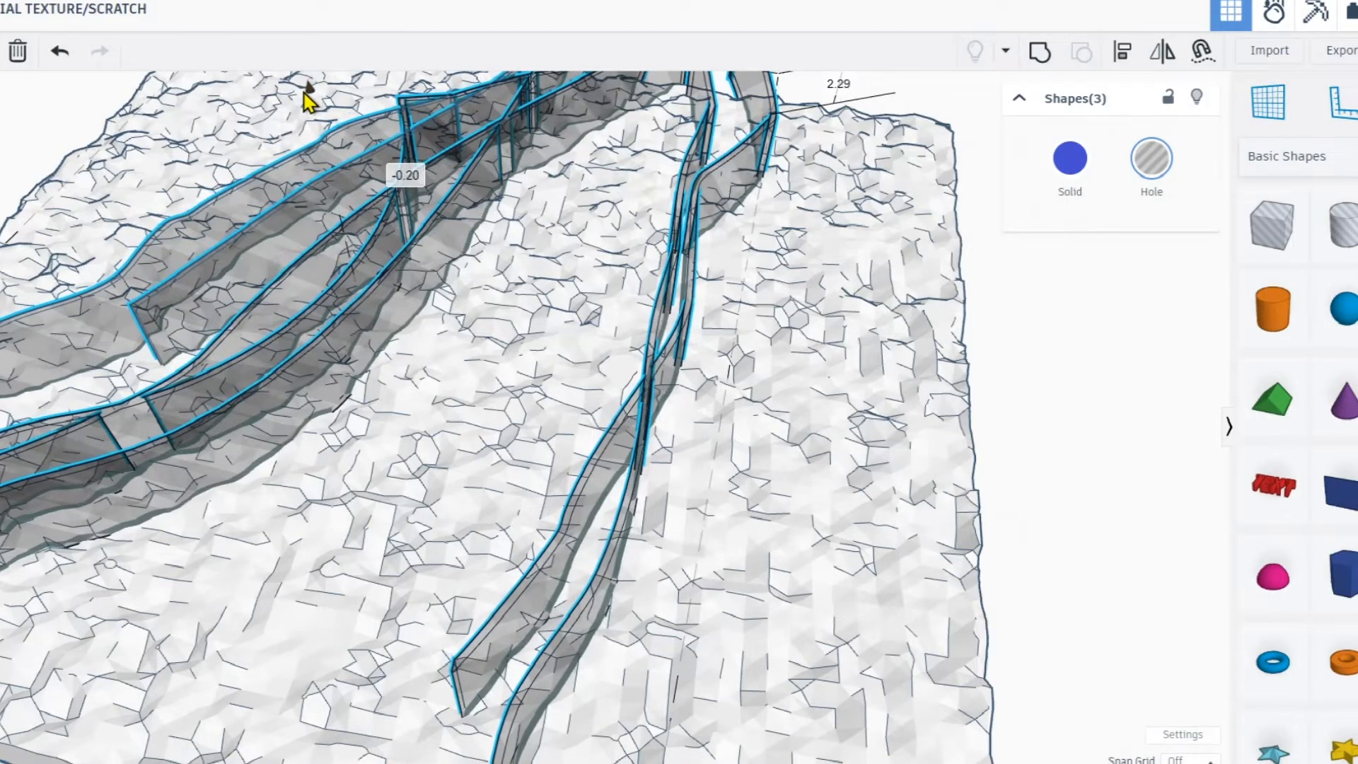
{"action": "right_click_drag", "start_coordinate": [361, 225], "coordinate": [634, 297]}
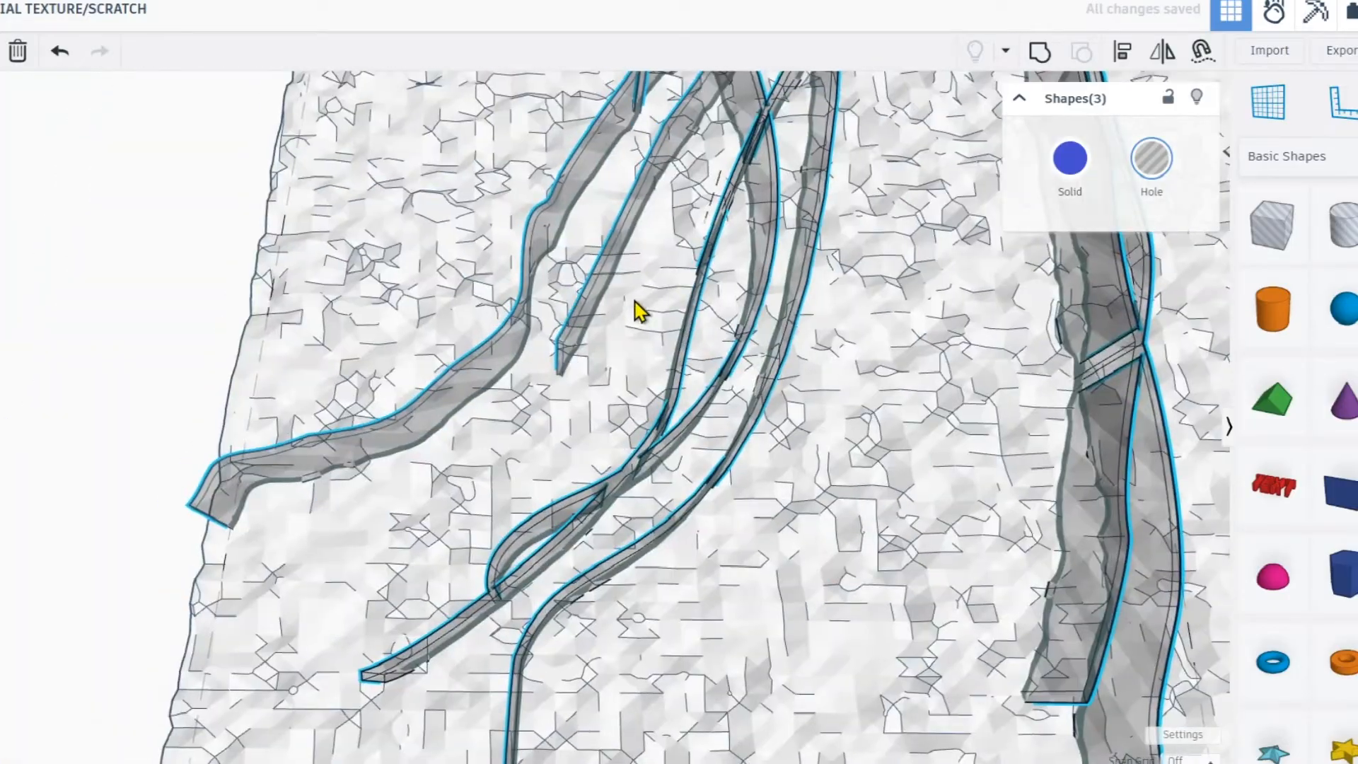
Group the textured plate with its three scratch holes to cut the scratches into the surface.
{"action": "scroll", "coordinate": [590, 306], "scroll_direction": "down", "scroll_amount": 5}
{"action": "scroll", "coordinate": [575, 320], "scroll_direction": "down", "scroll_amount": 2}
{"action": "left_click", "coordinate": [849, 368]}
{"action": "left_click_drag", "start_coordinate": [874, 409], "coordinate": [322, 212]}
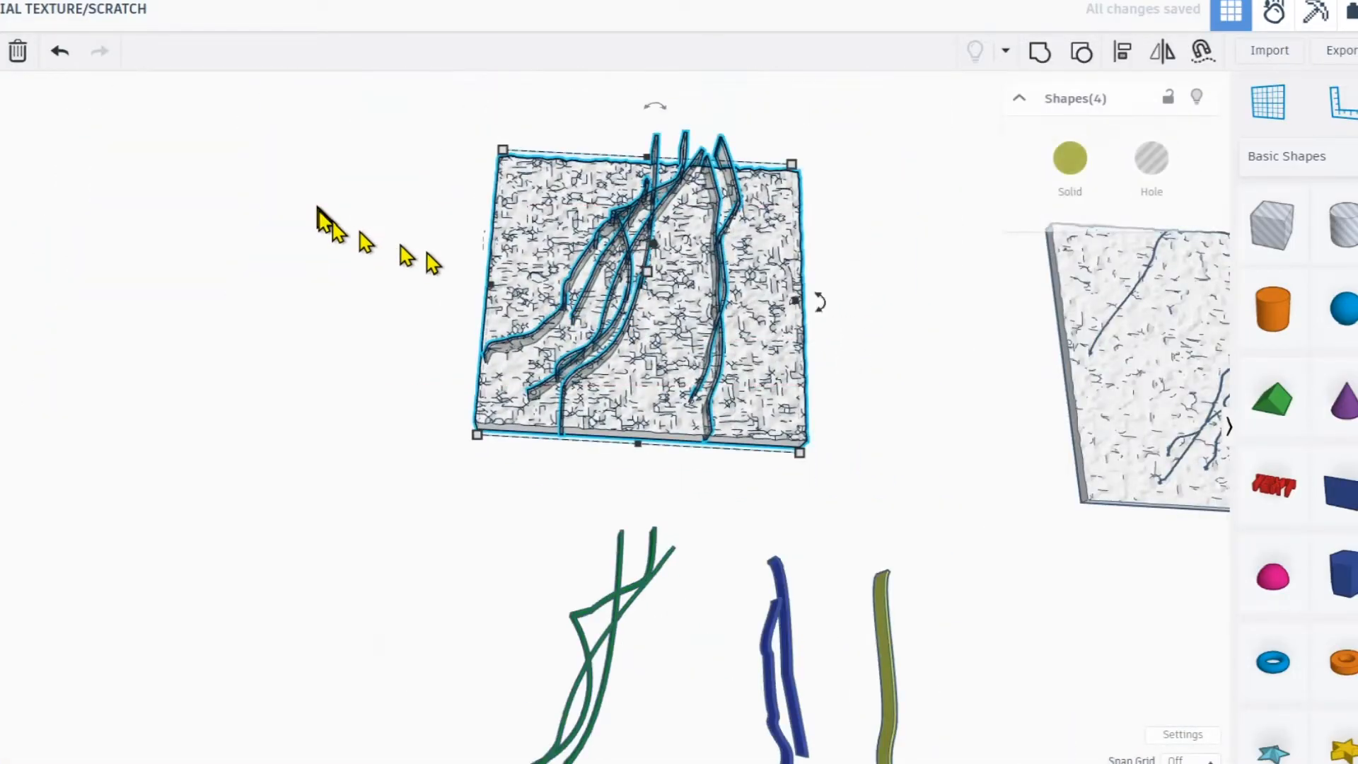
{"action": "left_click", "coordinate": [1038, 53]}
{"action": "scroll", "coordinate": [646, 311], "scroll_direction": "up", "scroll_amount": 3}
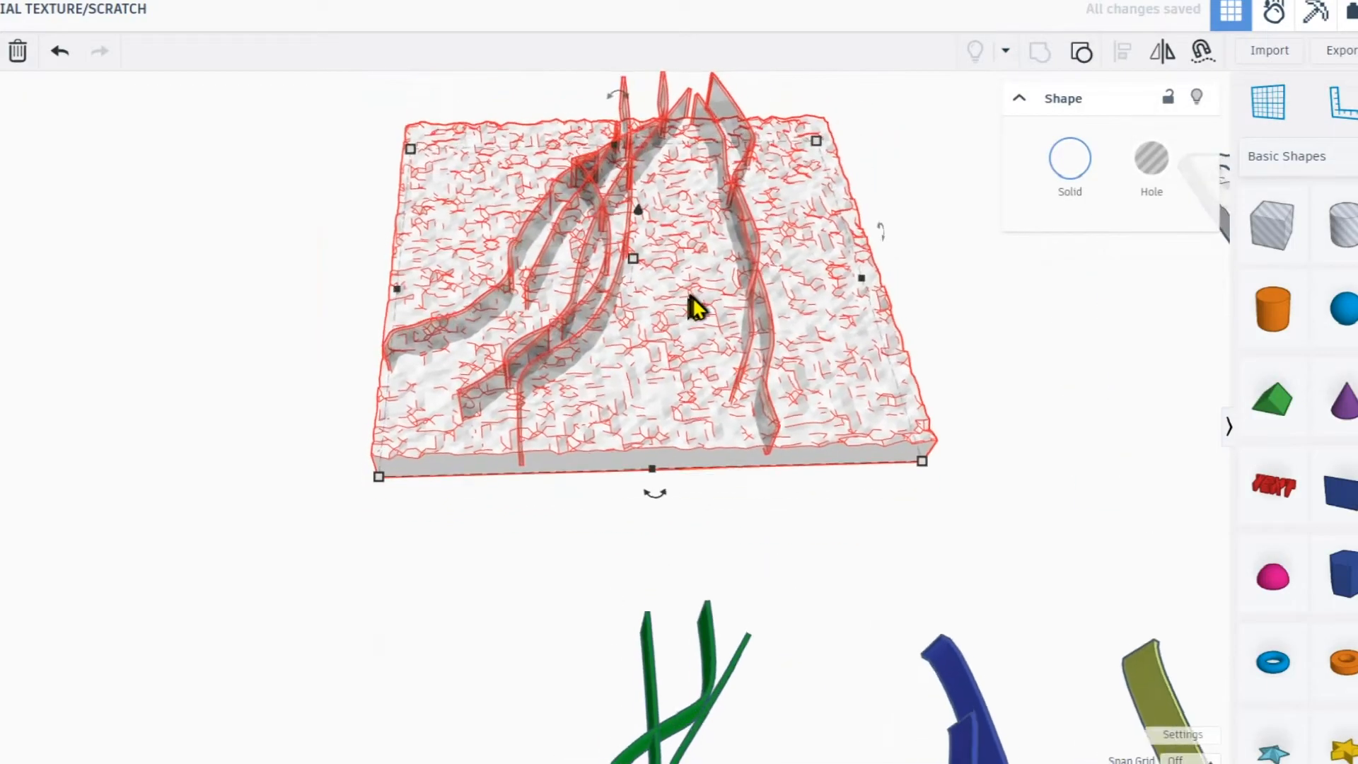
{"action": "scroll", "coordinate": [693, 308], "scroll_direction": "down", "scroll_amount": 2}
{"action": "scroll", "coordinate": [424, 296], "scroll_direction": "down", "scroll_amount": 3}
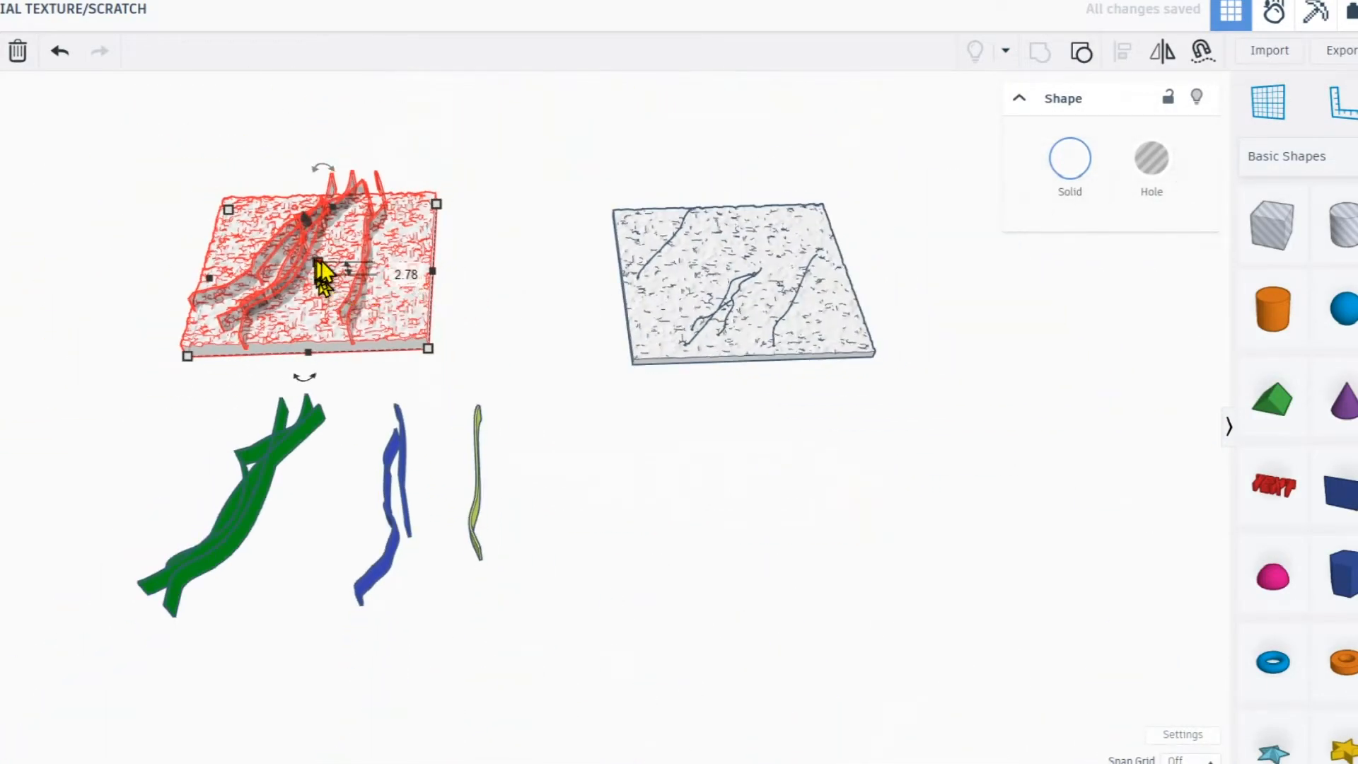
{"action": "middle_click_drag", "start_coordinate": [320, 272], "coordinate": [457, 315]}
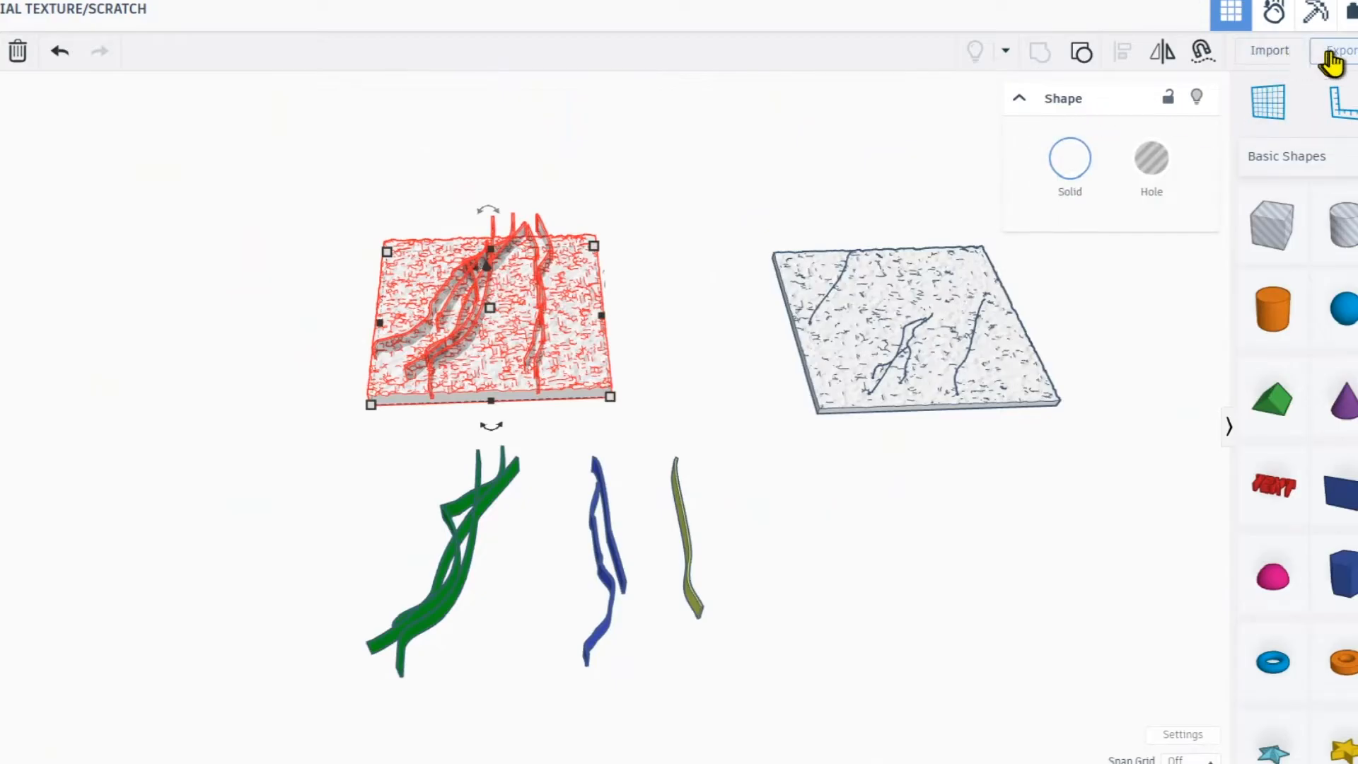
Import STONEGROUP.stl in millimeters at 100% scale.
{"action": "left_click", "coordinate": [1267, 52]}
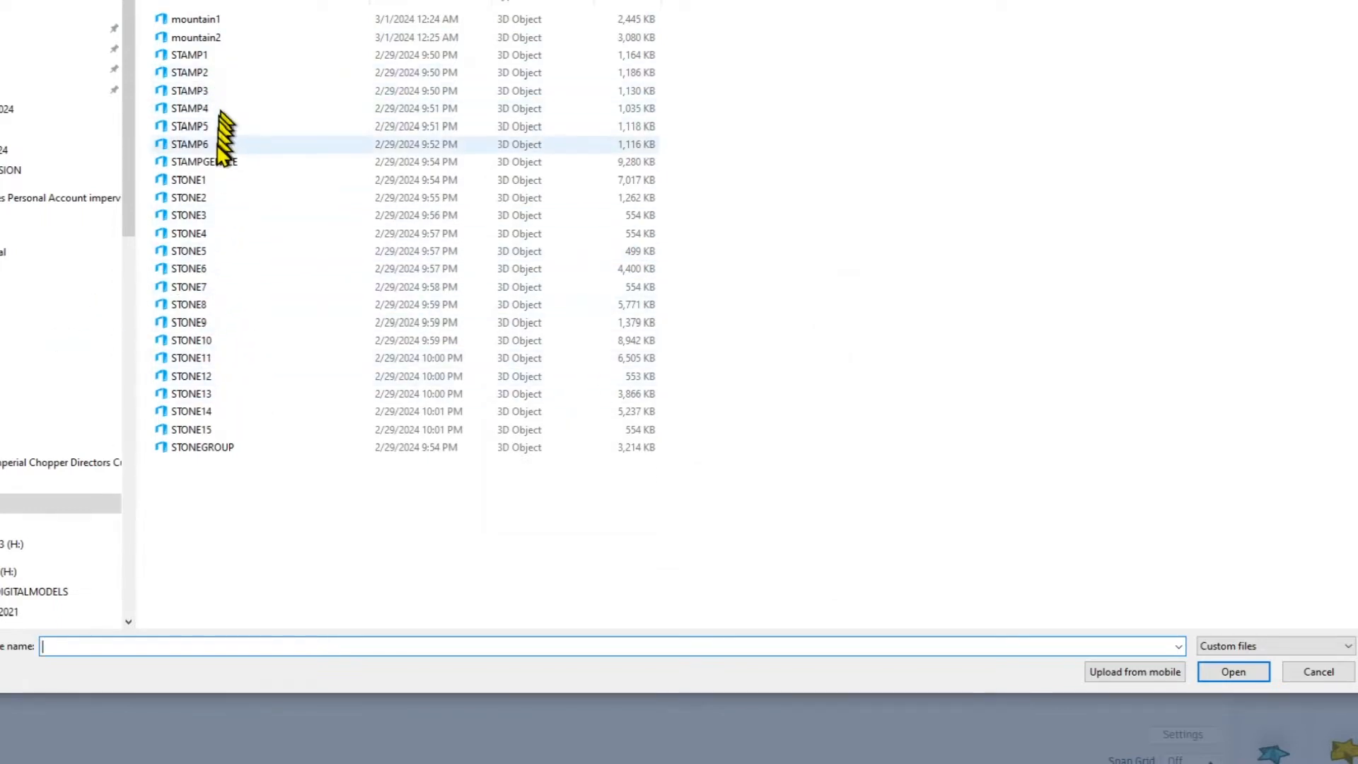
{"action": "double_click", "coordinate": [200, 450]}
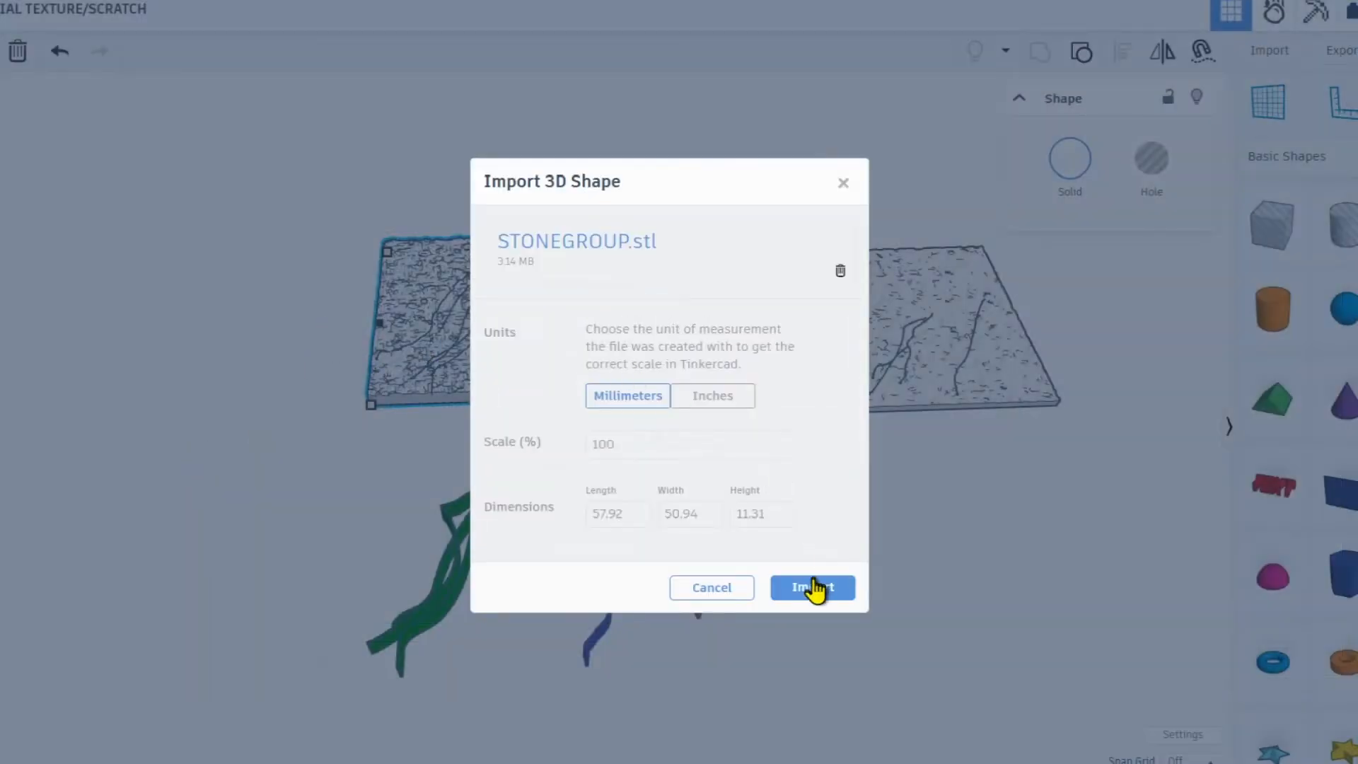
{"action": "left_click", "coordinate": [813, 587]}
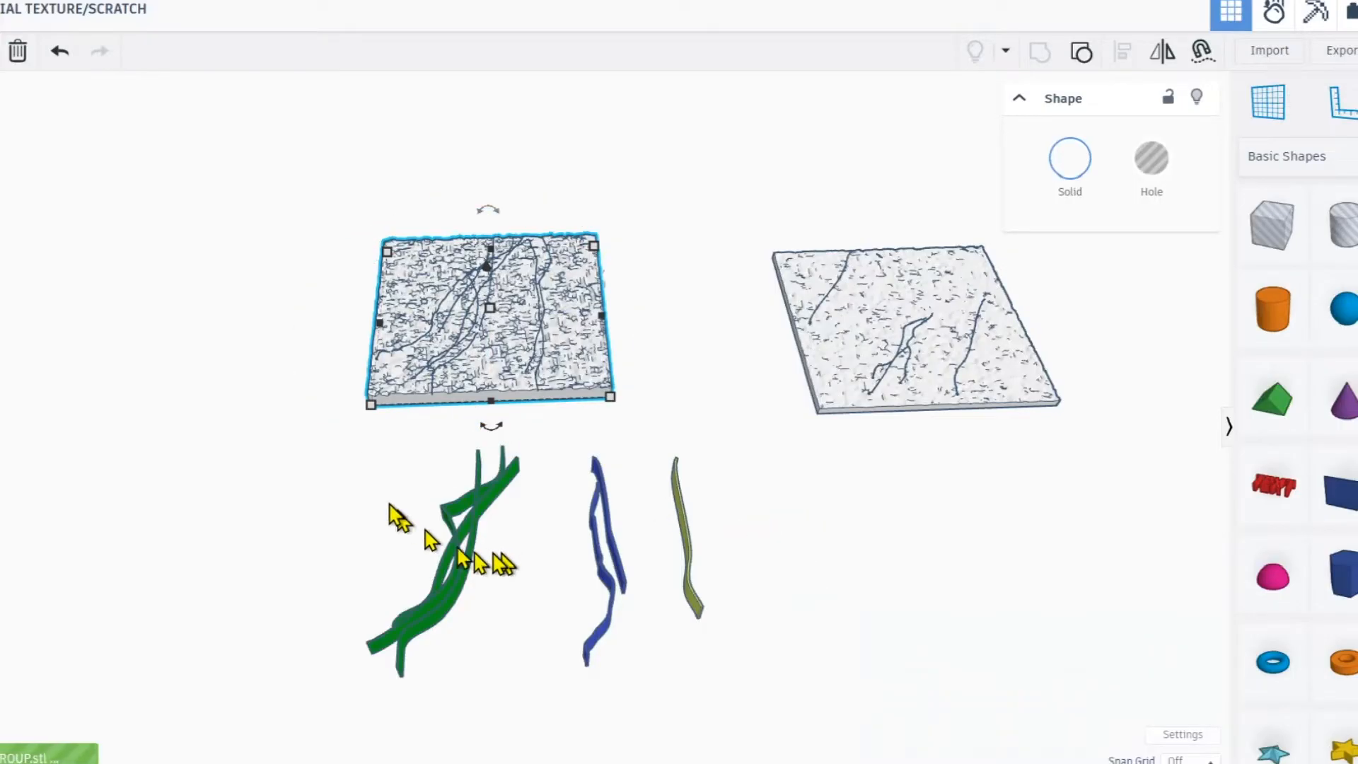
Move the imported pink stones off the workplane to a spot beside the freshly scratched plate.
{"action": "scroll", "coordinate": [394, 509], "scroll_direction": "down", "scroll_amount": 2}
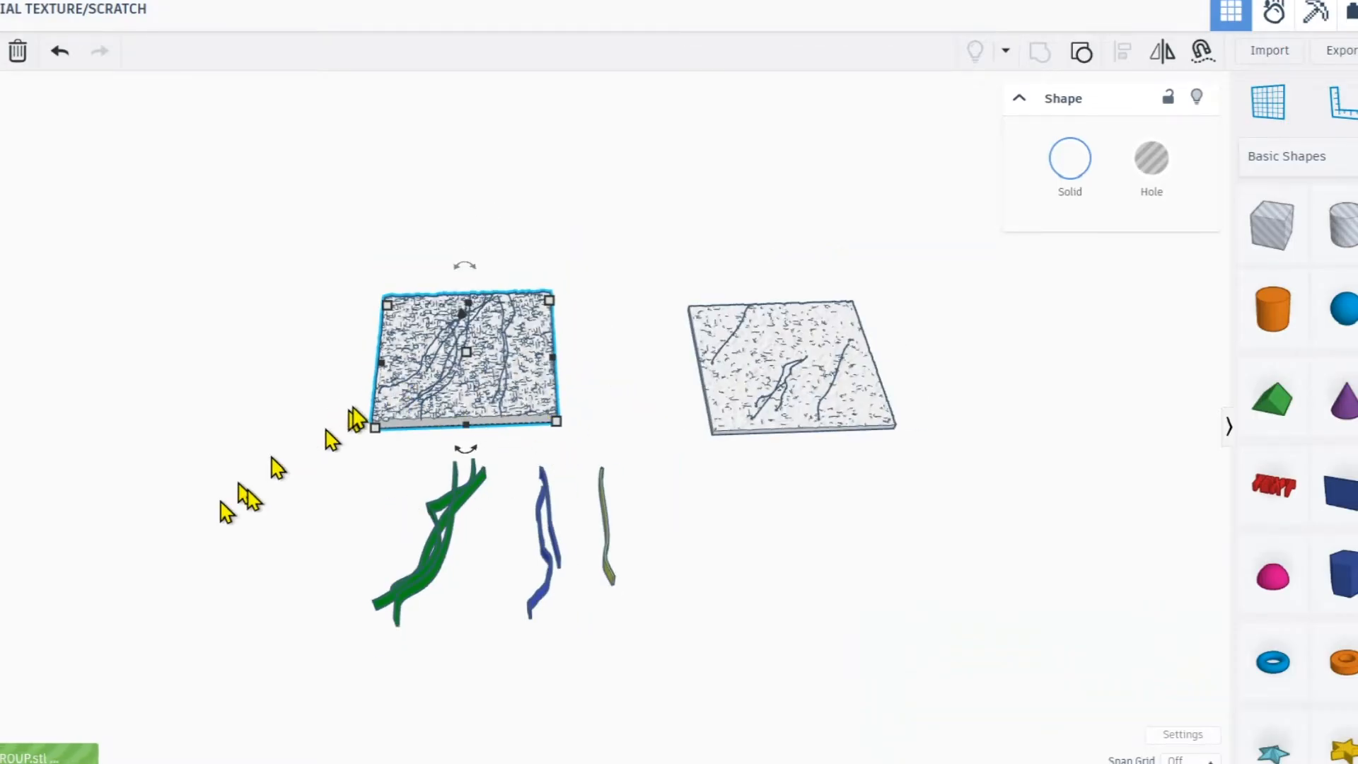
{"action": "left_click_drag", "start_coordinate": [720, 482], "coordinate": [832, 427]}
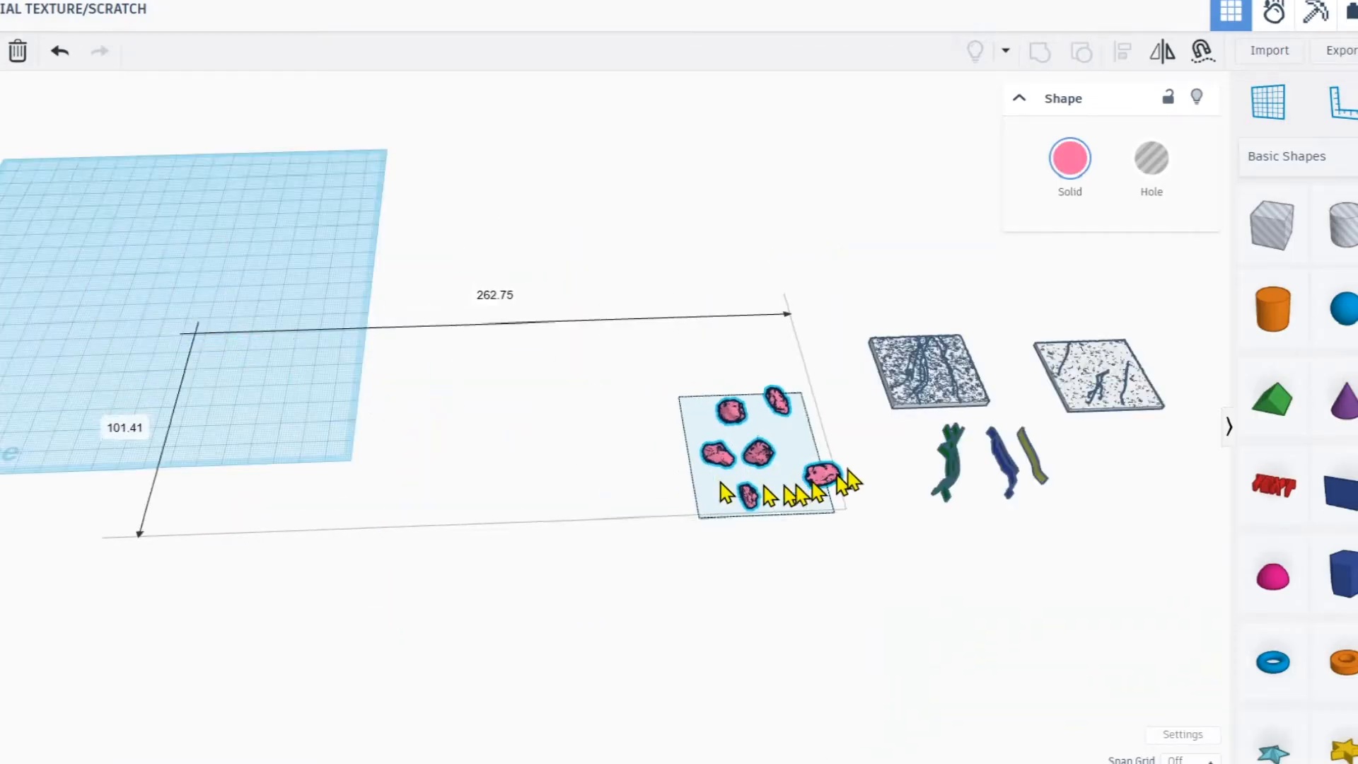
{"action": "middle_click_drag", "start_coordinate": [830, 425], "coordinate": [643, 432]}
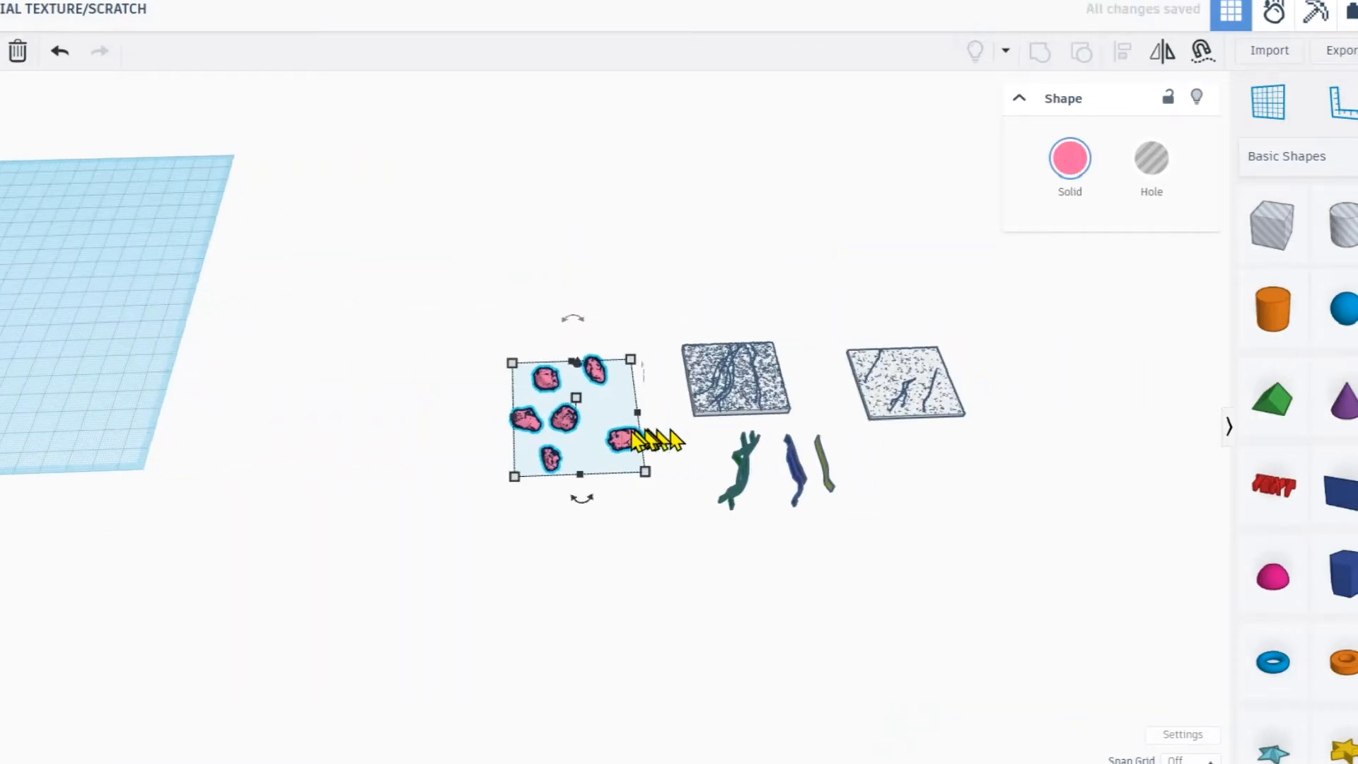
{"action": "scroll", "coordinate": [595, 423], "scroll_direction": "up", "scroll_amount": 4}
{"action": "right_click_drag", "start_coordinate": [614, 442], "coordinate": [545, 349]}
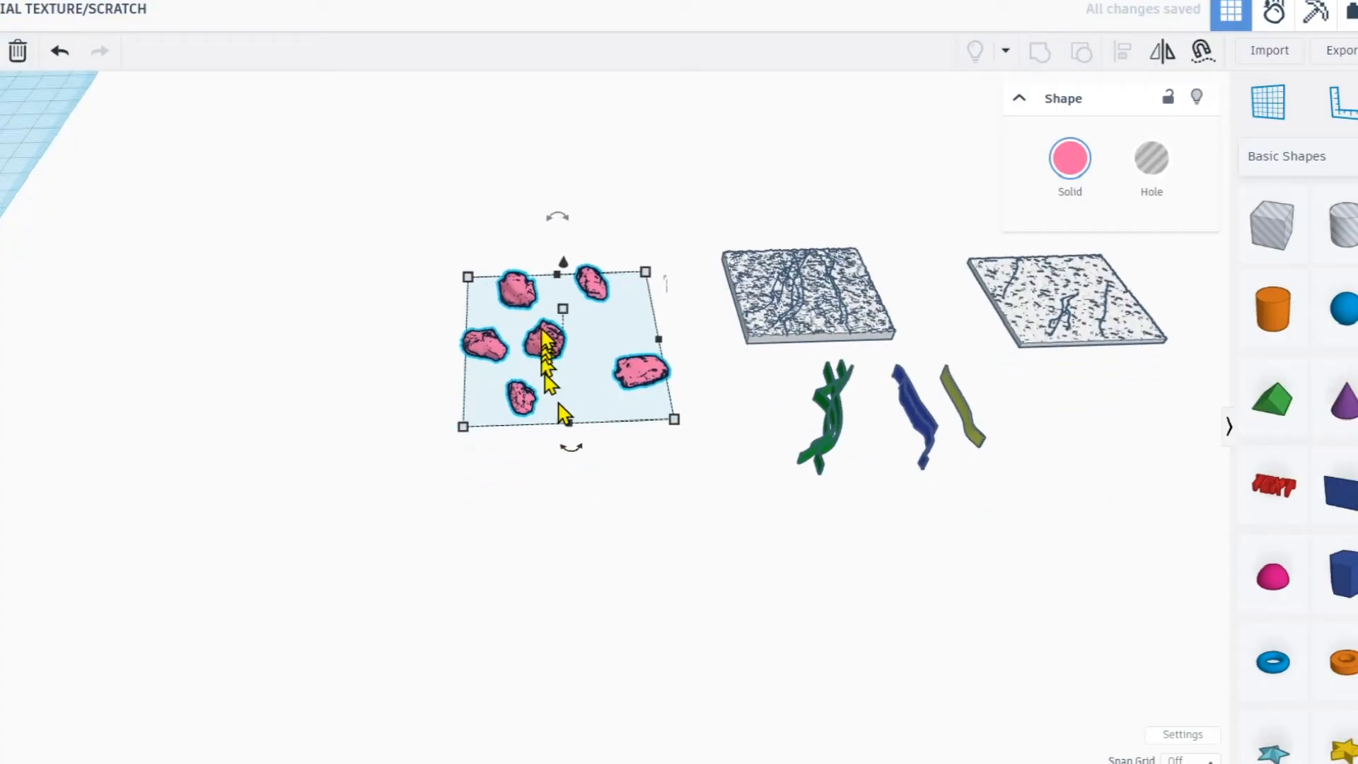
Raise the pink stones and place them above the freshly scratched plate.
{"action": "left_click_drag", "start_coordinate": [567, 279], "coordinate": [570, 241]}
{"action": "left_click", "coordinate": [2, 304]}
{"action": "right_click_drag", "start_coordinate": [550, 672], "coordinate": [519, 520]}
{"action": "scroll", "coordinate": [520, 474], "scroll_direction": "up", "scroll_amount": 5}
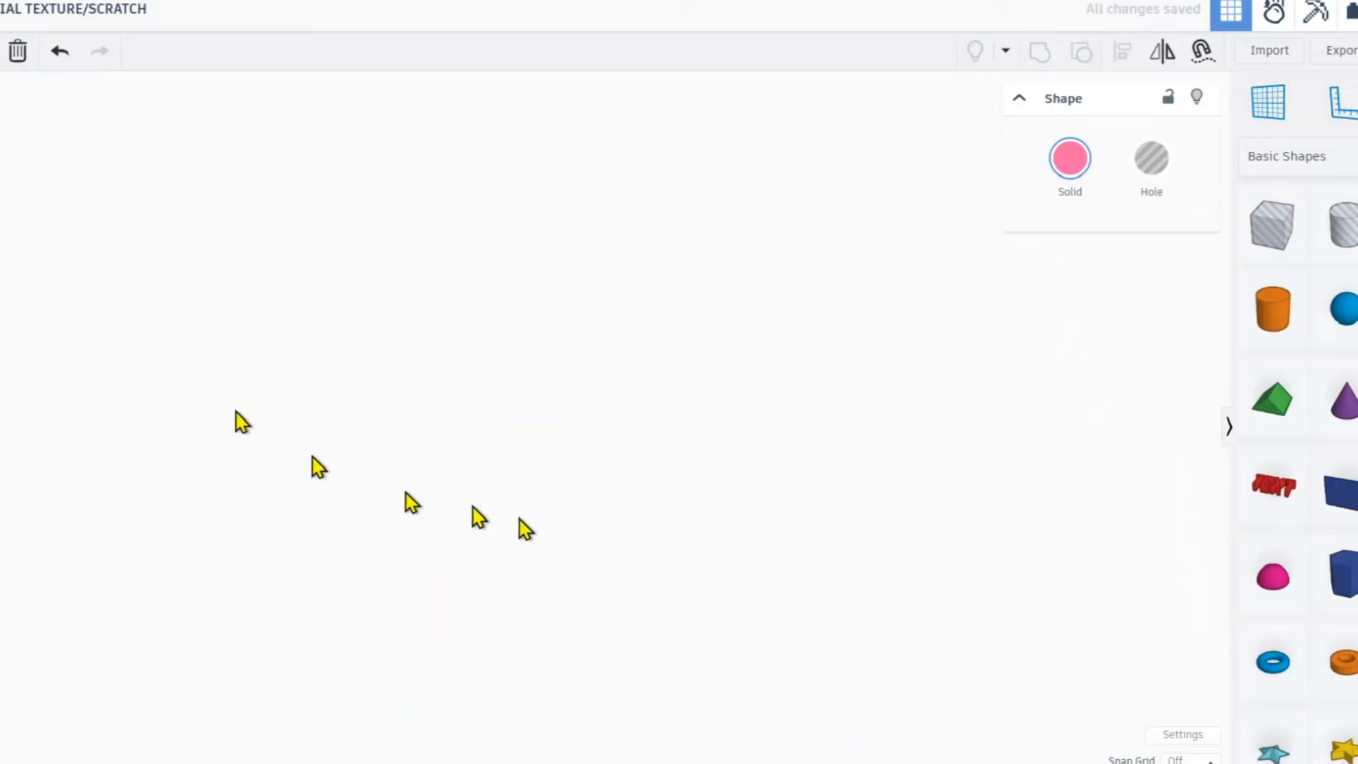
{"action": "right_click_drag", "start_coordinate": [58, 277], "coordinate": [757, 622]}
{"action": "left_click_drag", "start_coordinate": [559, 488], "coordinate": [640, 212]}
{"action": "middle_click_drag", "start_coordinate": [530, 452], "coordinate": [504, 553]}
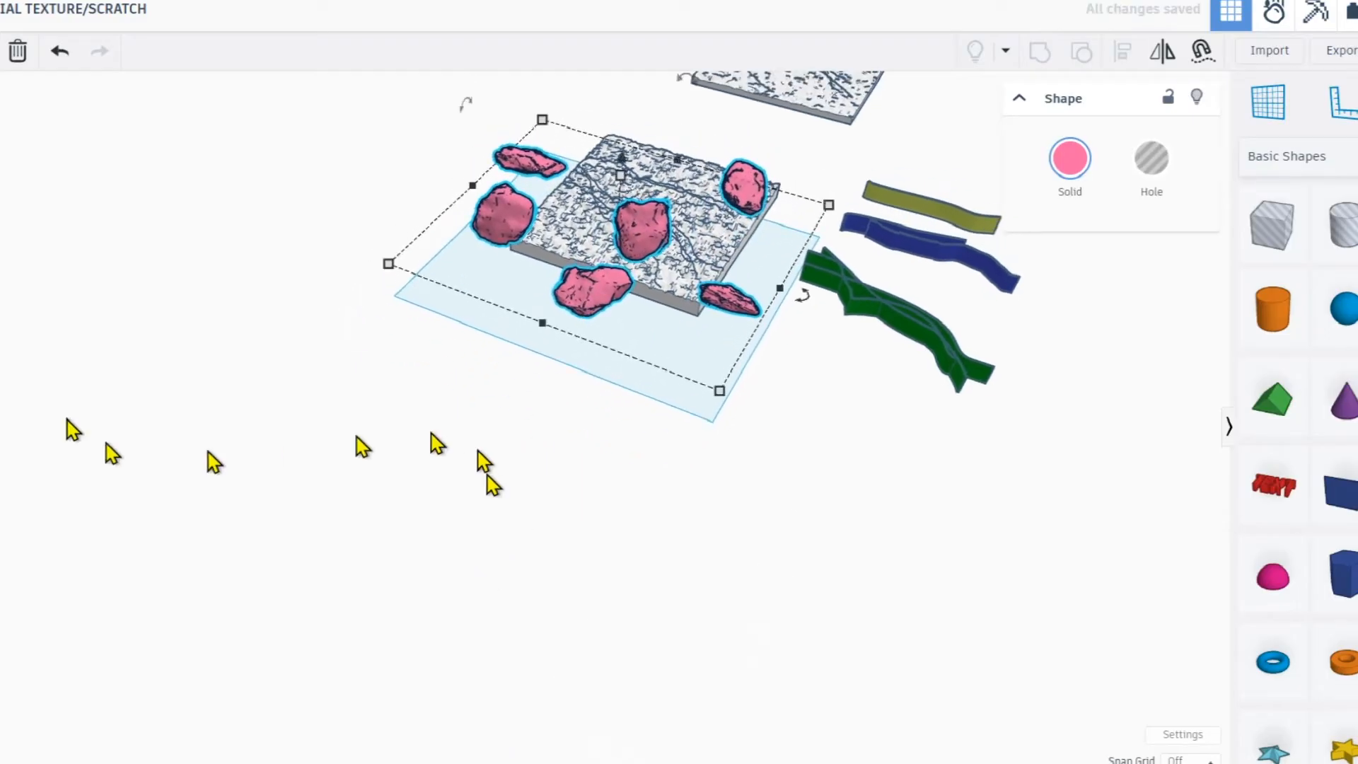
{"action": "left_click_drag", "start_coordinate": [656, 269], "coordinate": [650, 176]}
Scale the pink stones down proportionally so they fit within the plate and position them over the scratches.
{"action": "right_click_drag", "start_coordinate": [420, 437], "coordinate": [122, 458]}
{"action": "left_click_drag", "start_coordinate": [610, 280], "coordinate": [611, 294], "text": "shift"}
{"action": "left_click_drag", "start_coordinate": [613, 244], "coordinate": [613, 229]}
{"action": "left_click_drag", "start_coordinate": [596, 298], "coordinate": [563, 306]}
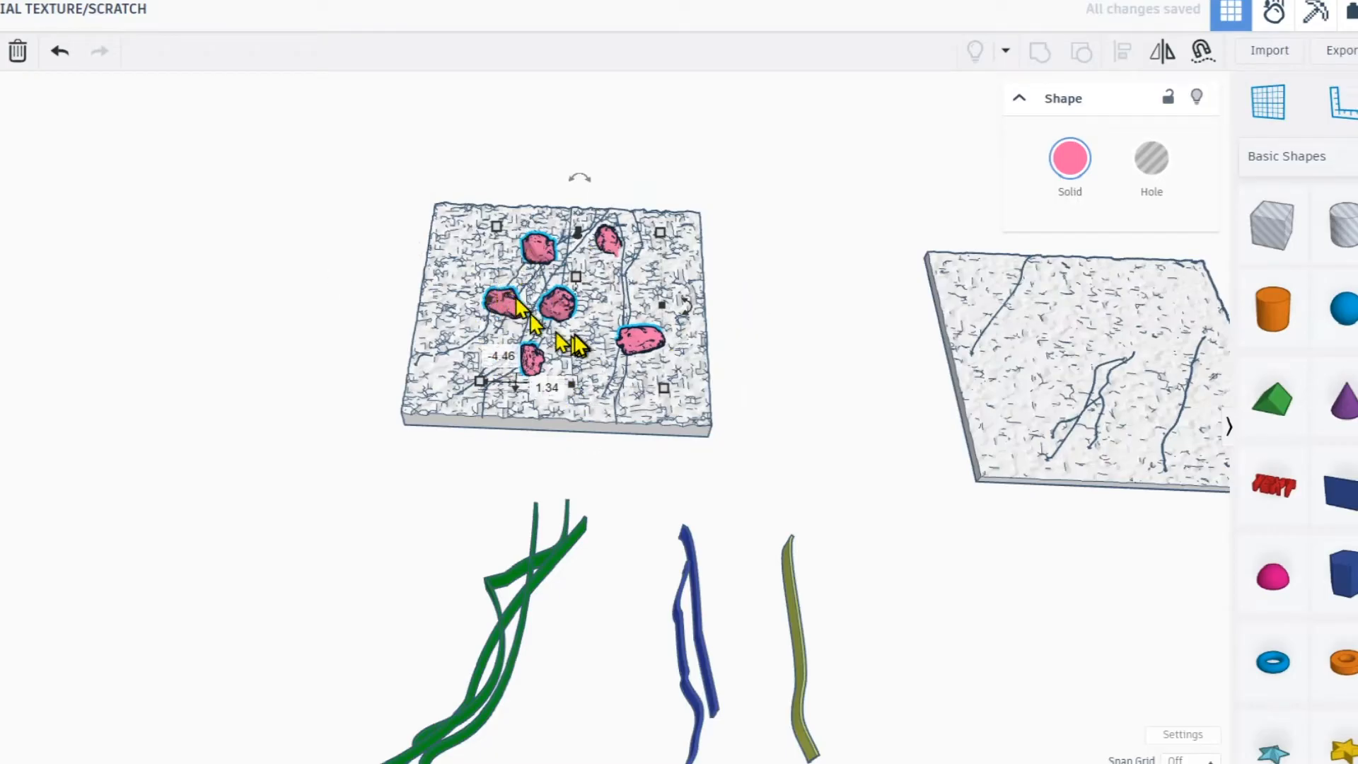
{"action": "right_click_drag", "start_coordinate": [613, 320], "coordinate": [509, 311]}
{"action": "scroll", "coordinate": [561, 331], "scroll_direction": "up", "scroll_amount": 5}
{"action": "right_click_drag", "start_coordinate": [607, 334], "coordinate": [652, 321]}
{"action": "left_click_drag", "start_coordinate": [679, 258], "coordinate": [639, 253]}
Turn the stone group into a hole and shrink it to a small cluster near the middle of the scratches.
{"action": "right_click_drag", "start_coordinate": [699, 116], "coordinate": [569, 201]}
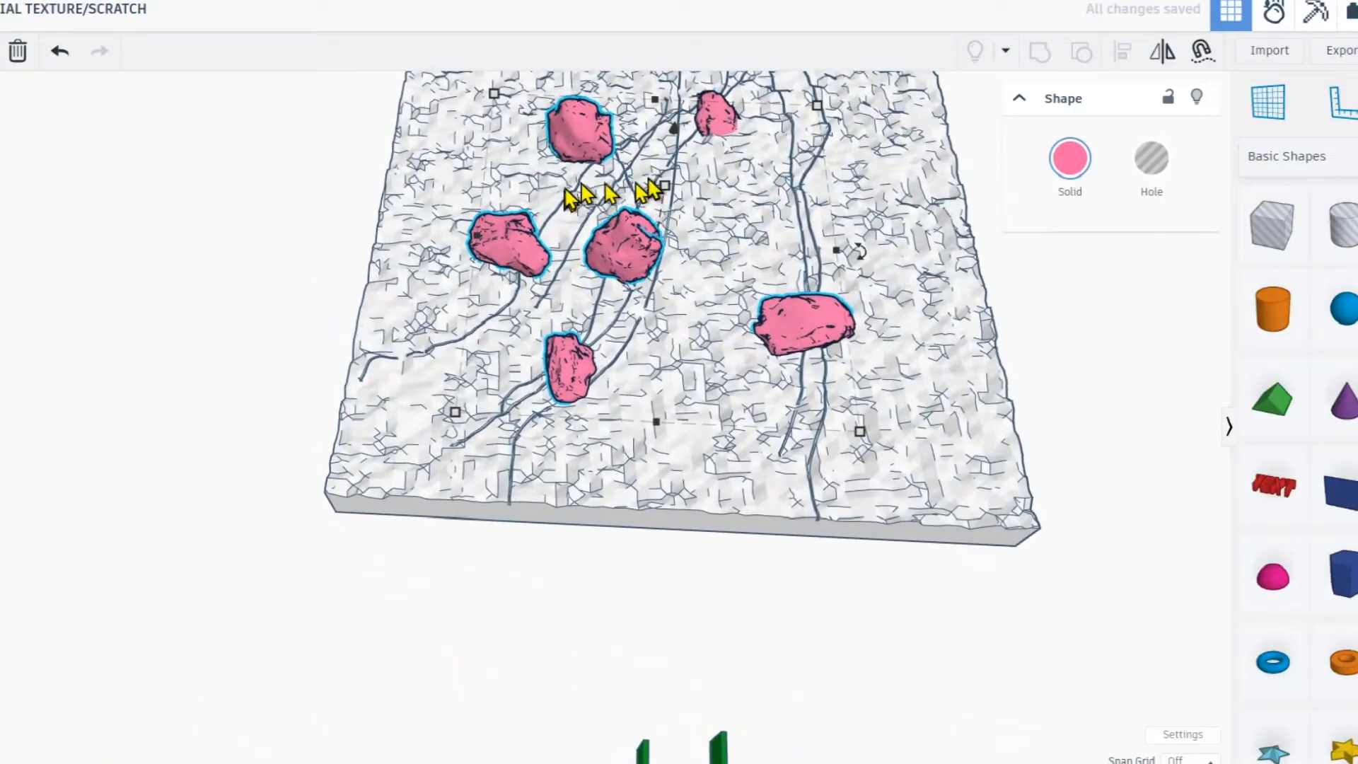
{"action": "left_click", "coordinate": [1151, 170]}
{"action": "left_click_drag", "start_coordinate": [664, 186], "coordinate": [657, 218]}
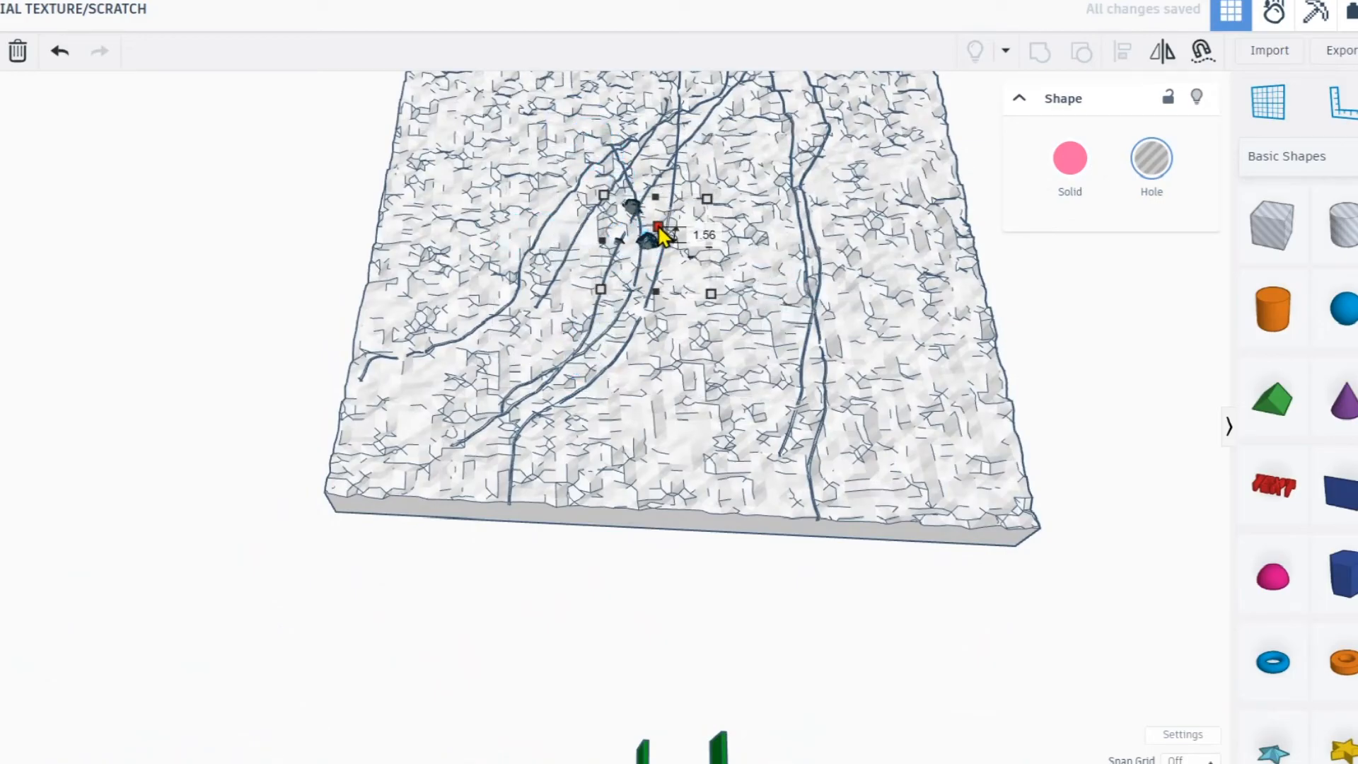
Raise the stone holes to about 2.23 mm above the workplane so they sit partly in the plate surface.
{"action": "left_click_drag", "start_coordinate": [657, 175], "coordinate": [663, 174]}
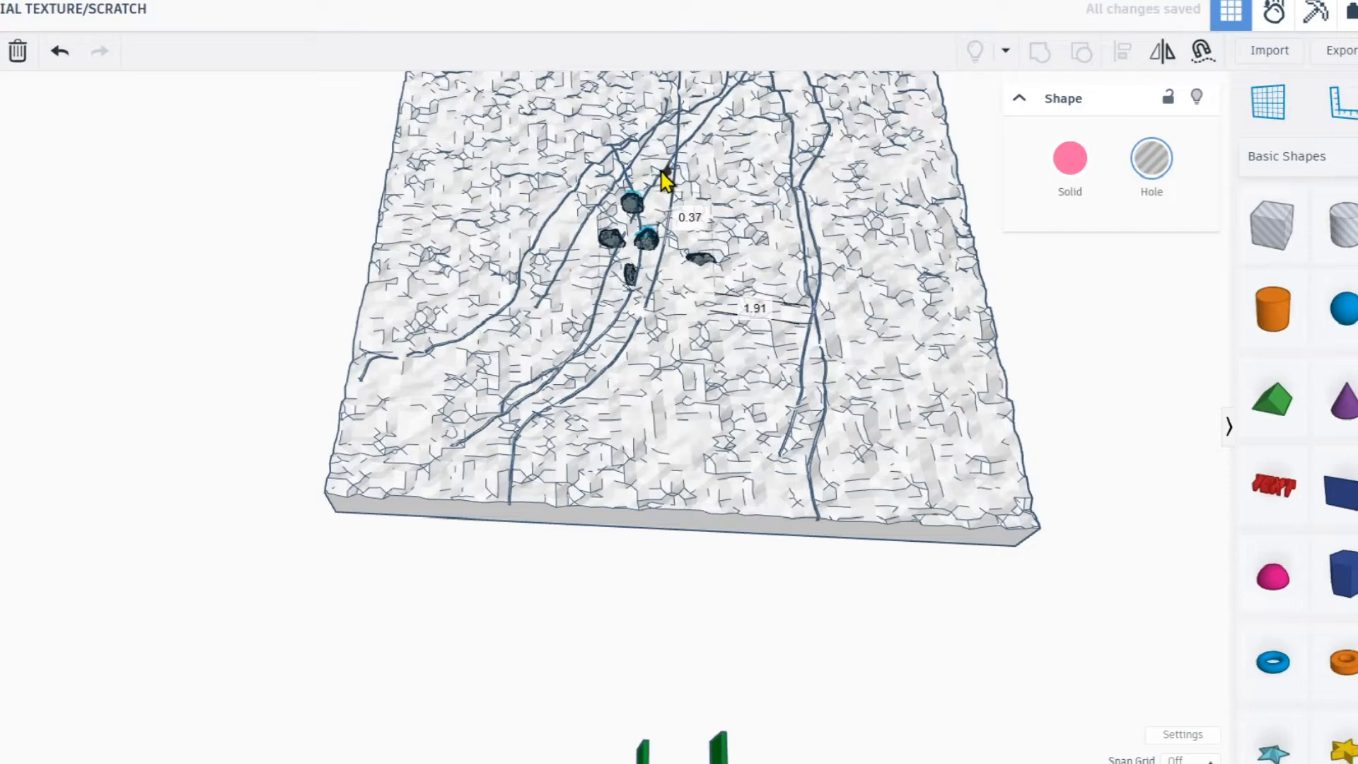
{"action": "scroll", "coordinate": [667, 172], "scroll_direction": "up", "scroll_amount": 5}
{"action": "right_click_drag", "start_coordinate": [58, 278], "coordinate": [419, 271]}
{"action": "scroll", "coordinate": [589, 247], "scroll_direction": "up", "scroll_amount": 1}
{"action": "mouse_move", "coordinate": [621, 227]}
{"action": "left_mouse_down"}
{"action": "mouse_move", "coordinate": [614, 207]}
{"action": "mouse_move", "coordinate": [612, 228]}
{"action": "left_mouse_up"}
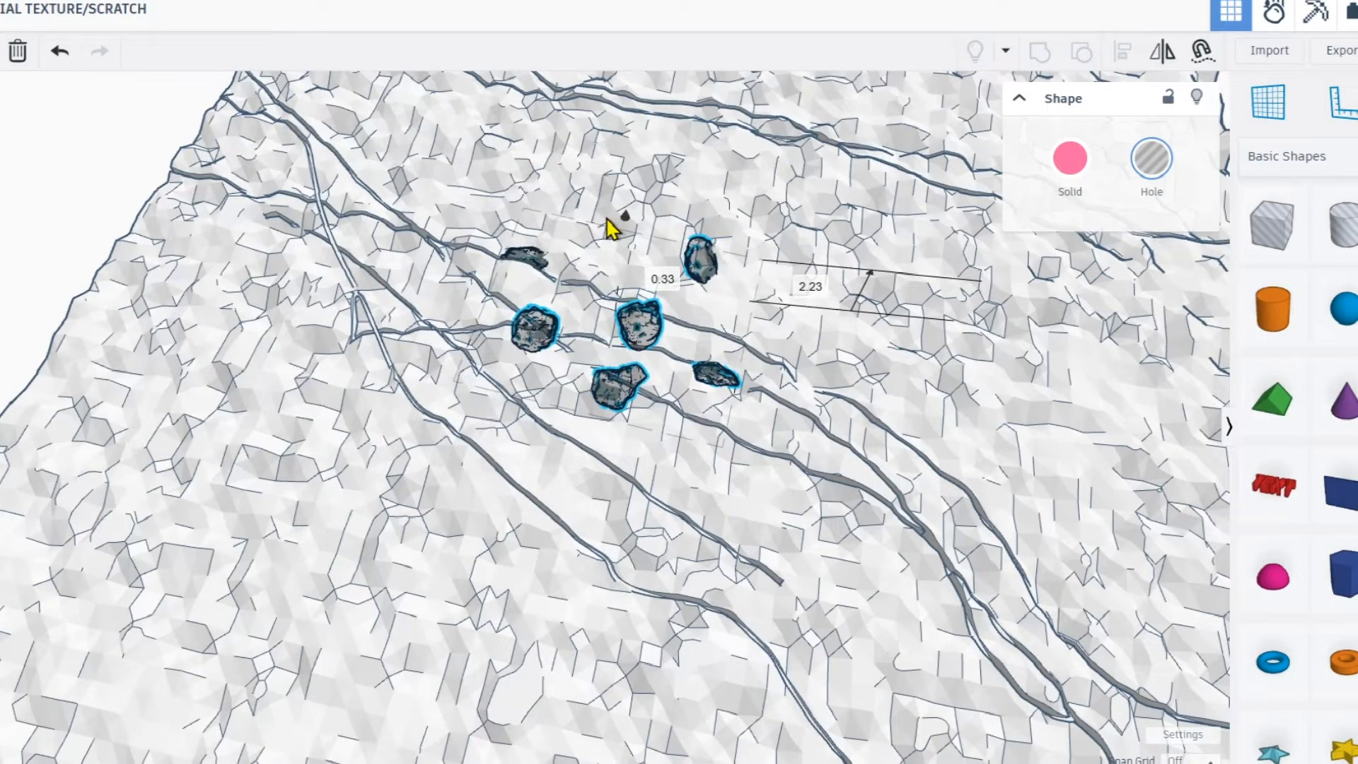
{"action": "mouse_move", "coordinate": [636, 342]}
{"action": "right_mouse_down"}
{"action": "mouse_move", "coordinate": [259, 300]}
{"action": "mouse_move", "coordinate": [647, 329]}
{"action": "right_mouse_up"}
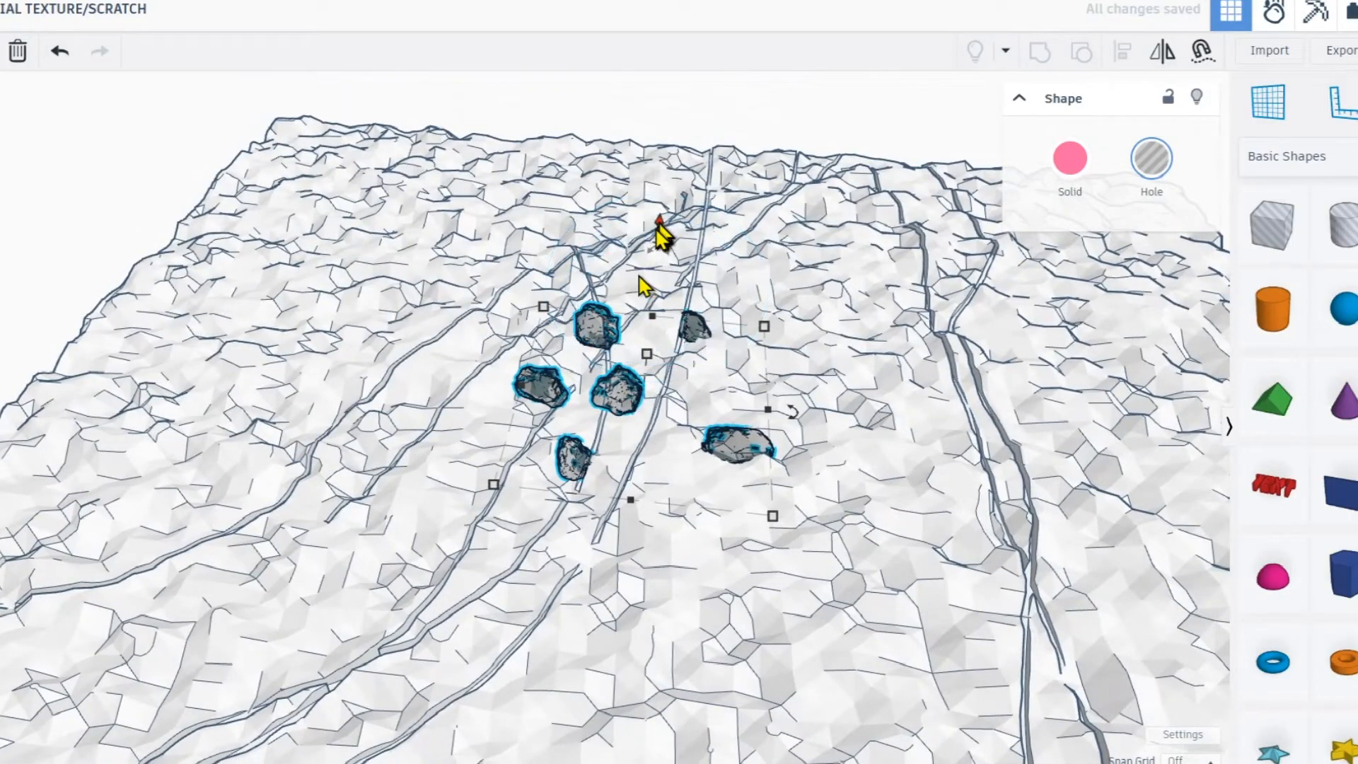
Copy the stone hole cluster onto the double scratch near the plate's front edge.
{"action": "left_click", "coordinate": [638, 399]}
{"action": "left_click", "coordinate": [618, 389]}
{"action": "scroll", "coordinate": [618, 389], "scroll_direction": "down", "scroll_amount": 2}
{"action": "left_click_drag", "start_coordinate": [618, 389], "coordinate": [899, 614], "text": "alt"}
{"action": "right_click_drag", "start_coordinate": [899, 615], "coordinate": [815, 539]}
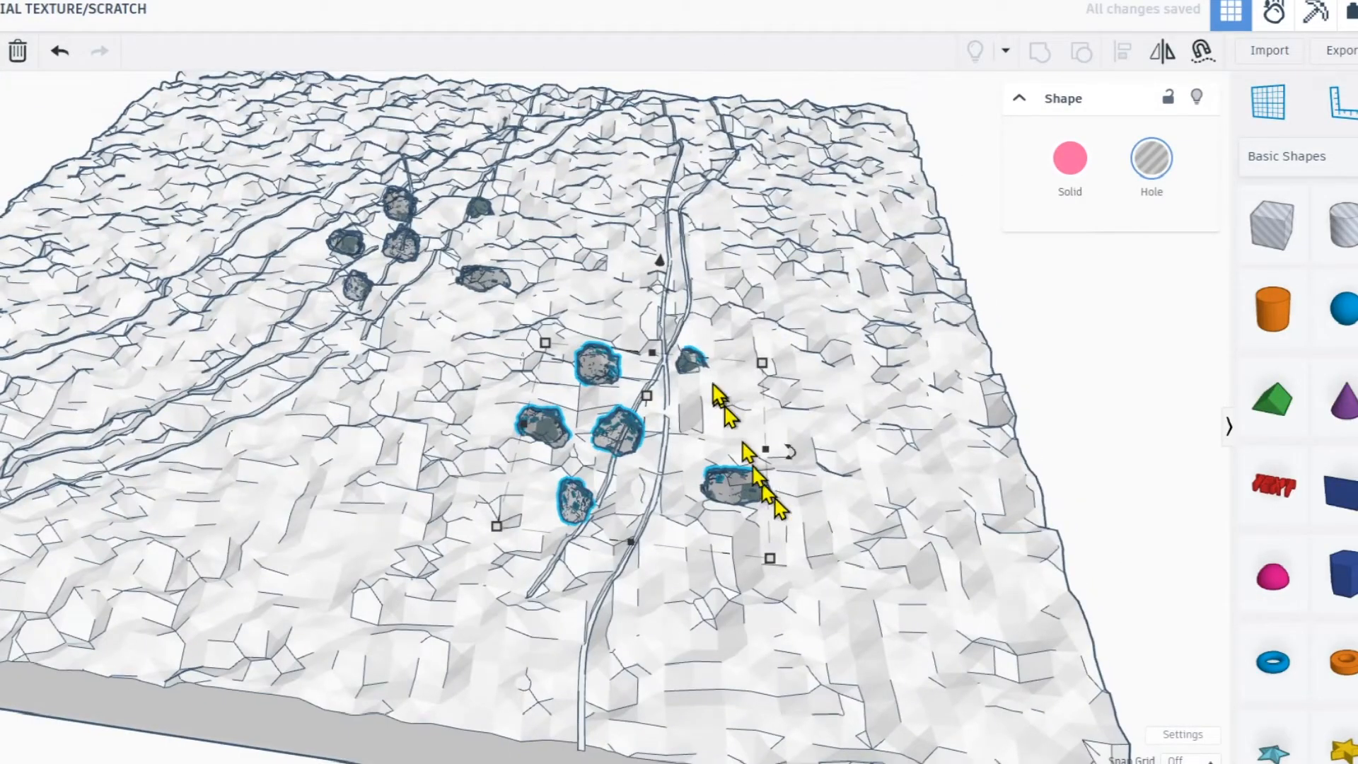
Flip the copied stone holes over by -179° and lower them into the plate in moves of 0.25 and 0.05 mm.
{"action": "left_click_drag", "start_coordinate": [664, 288], "coordinate": [646, 485]}
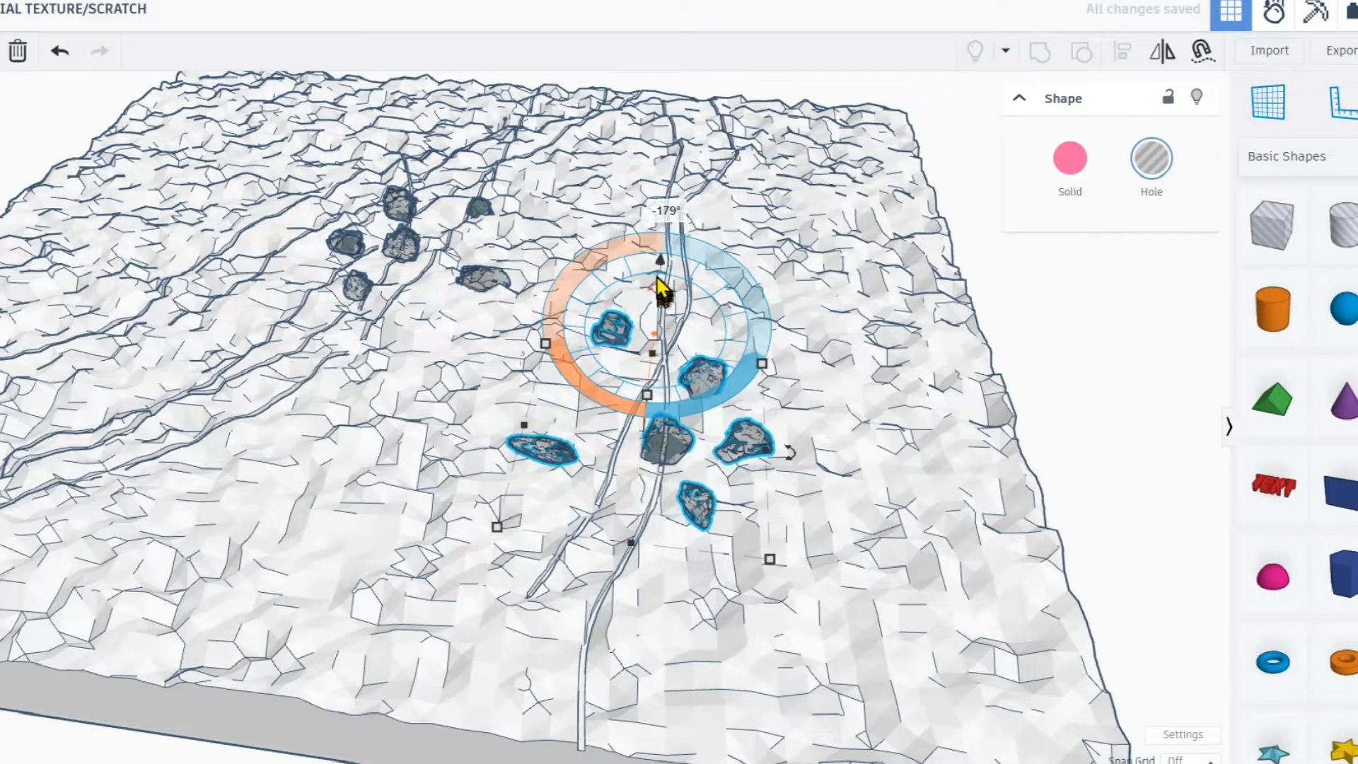
{"action": "left_click_drag", "start_coordinate": [658, 258], "coordinate": [646, 264]}
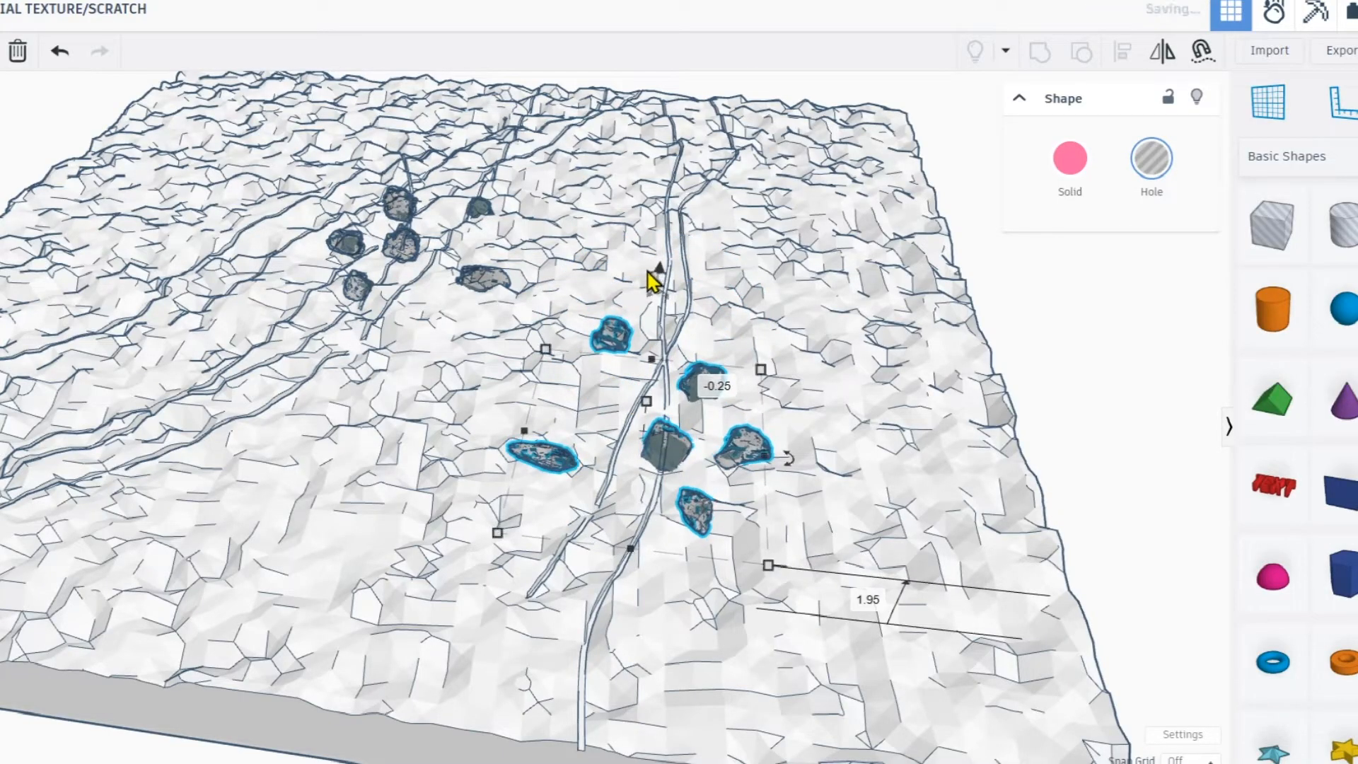
{"action": "right_click_drag", "start_coordinate": [672, 414], "coordinate": [673, 295]}
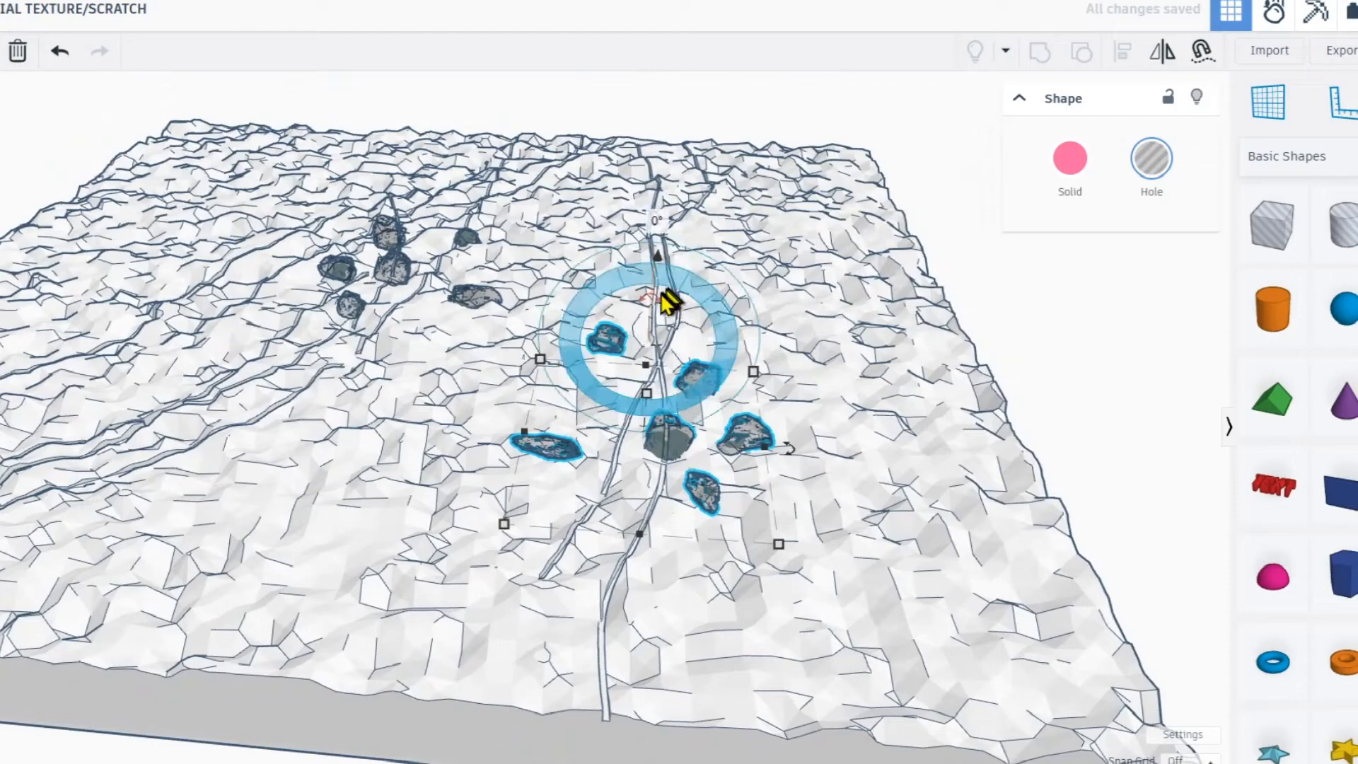
{"action": "mouse_move", "coordinate": [648, 275]}
{"action": "left_mouse_down"}
{"action": "mouse_move", "coordinate": [638, 248]}
{"action": "mouse_move", "coordinate": [660, 257]}
{"action": "left_mouse_up"}
{"action": "scroll", "coordinate": [685, 408], "scroll_direction": "up", "scroll_amount": 5}
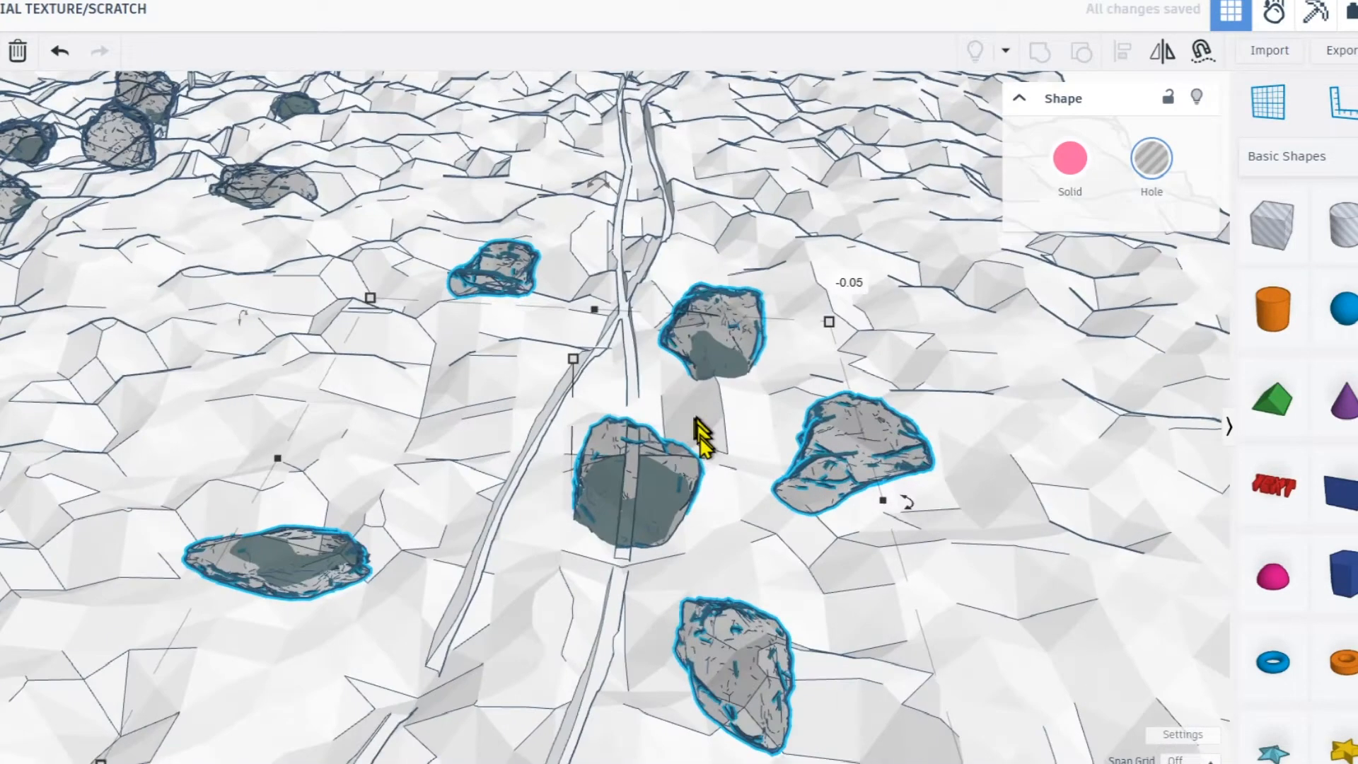
{"action": "right_click_drag", "start_coordinate": [678, 467], "coordinate": [665, 487]}
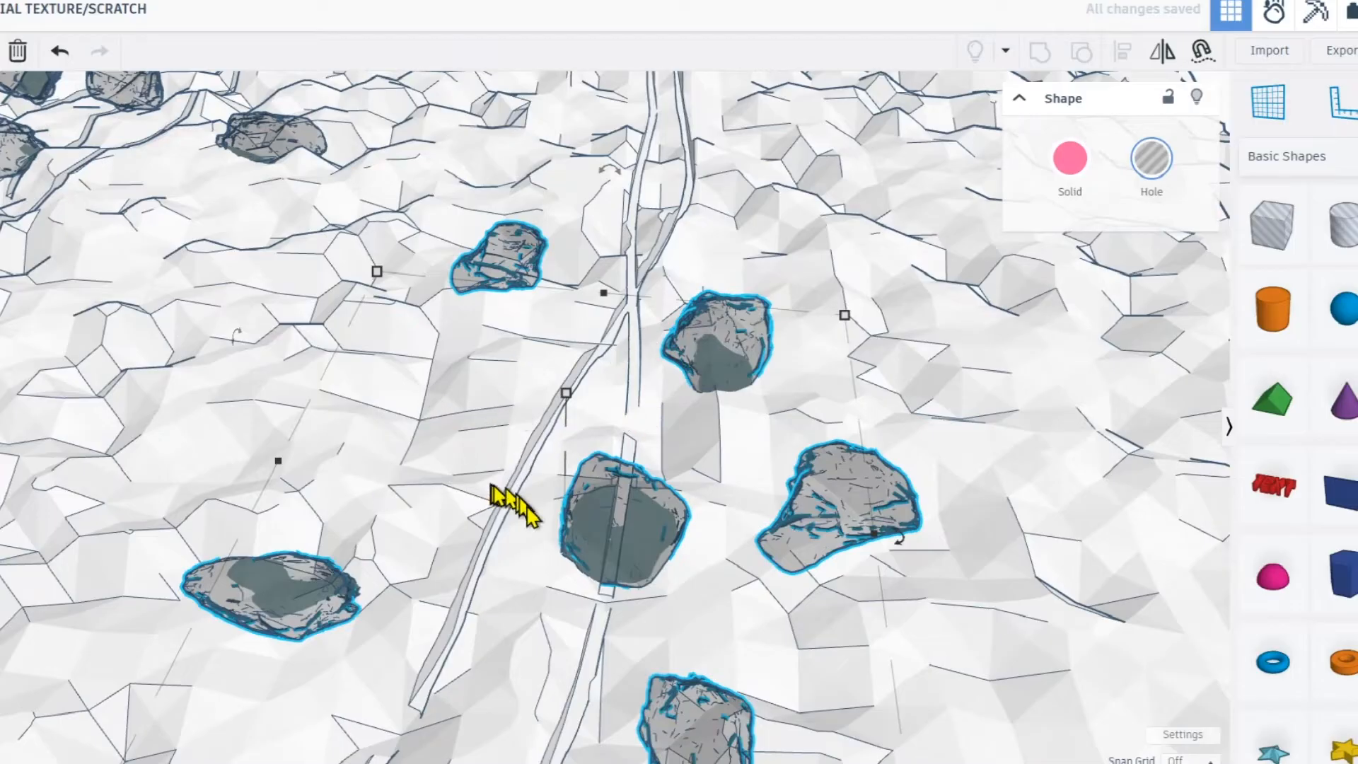
{"action": "scroll", "coordinate": [596, 515], "scroll_direction": "down", "scroll_amount": 6}
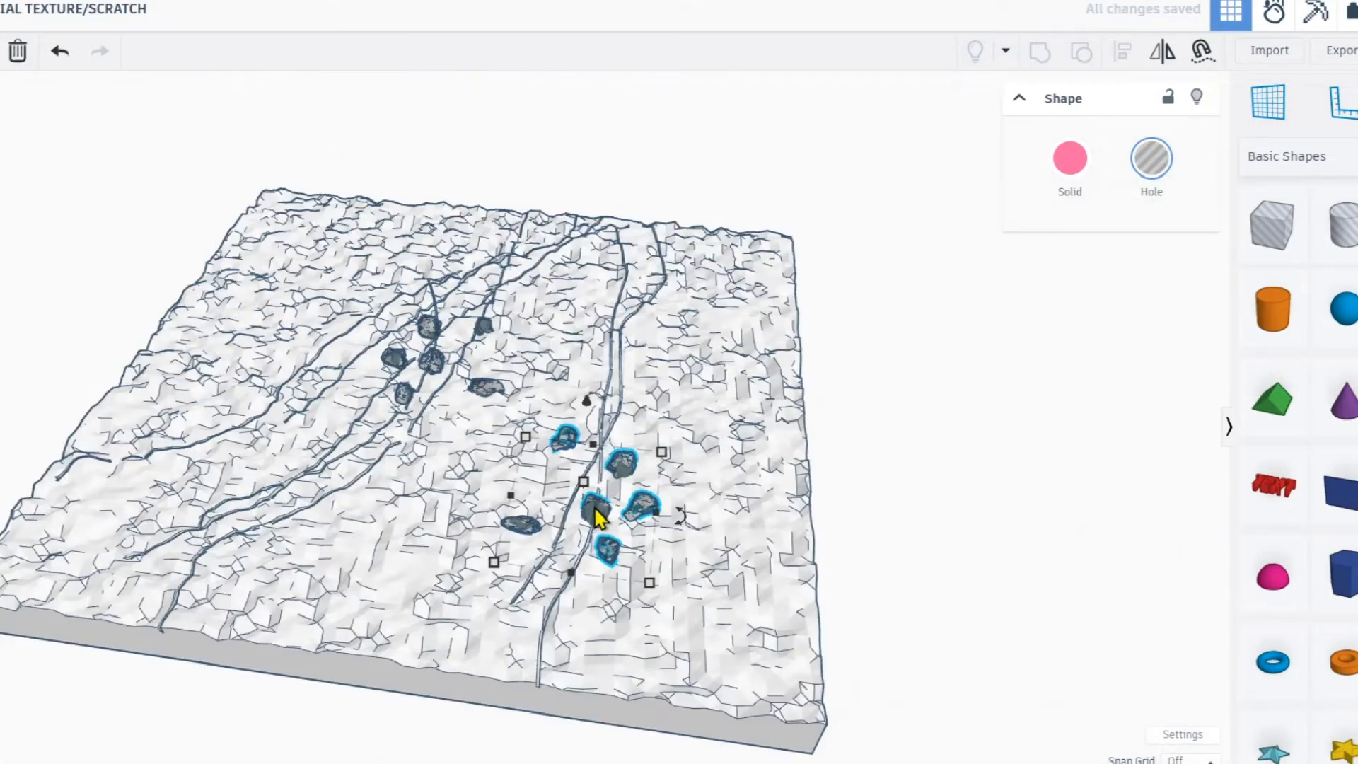
Paste a third stone hole cluster and raise it onto the plate's back corner beside the double scratch.
{"action": "key", "text": "ctrl+v"}
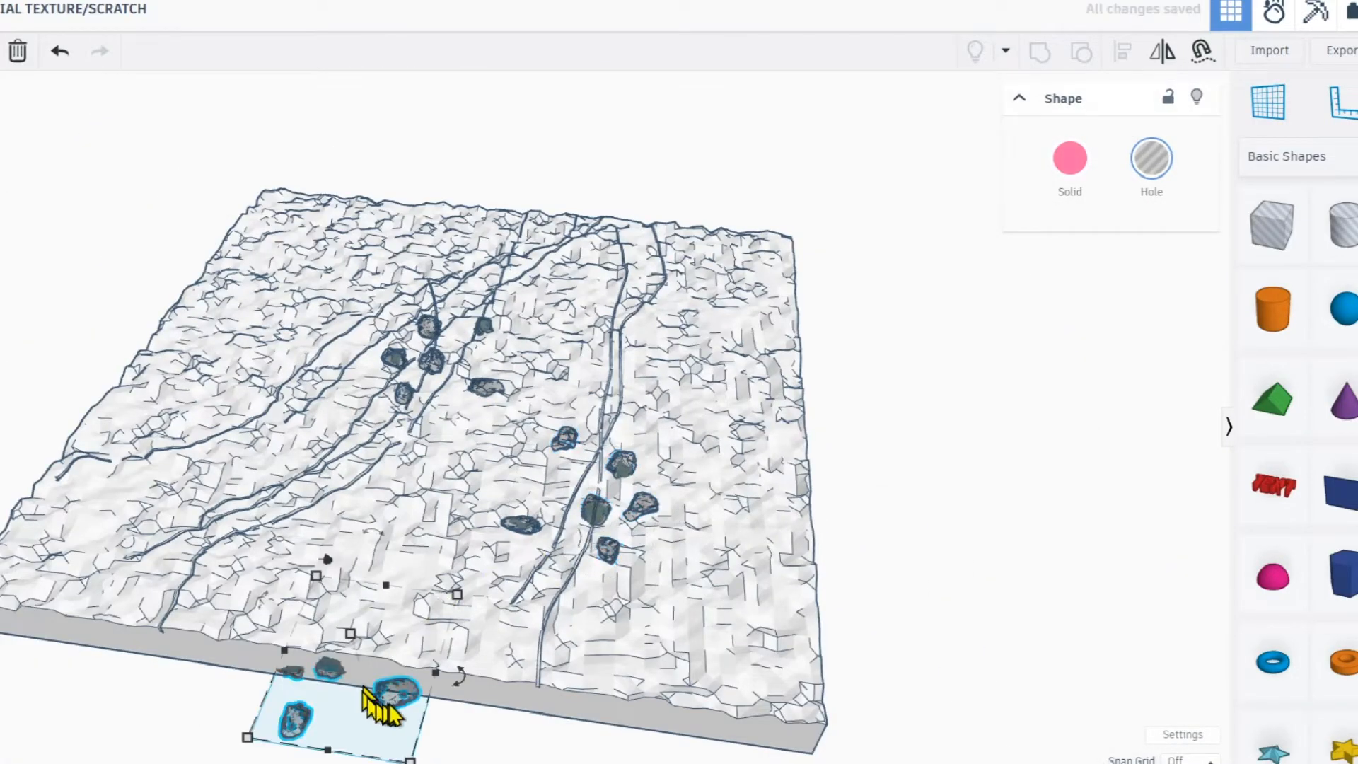
{"action": "left_click_drag", "start_coordinate": [396, 691], "coordinate": [720, 379]}
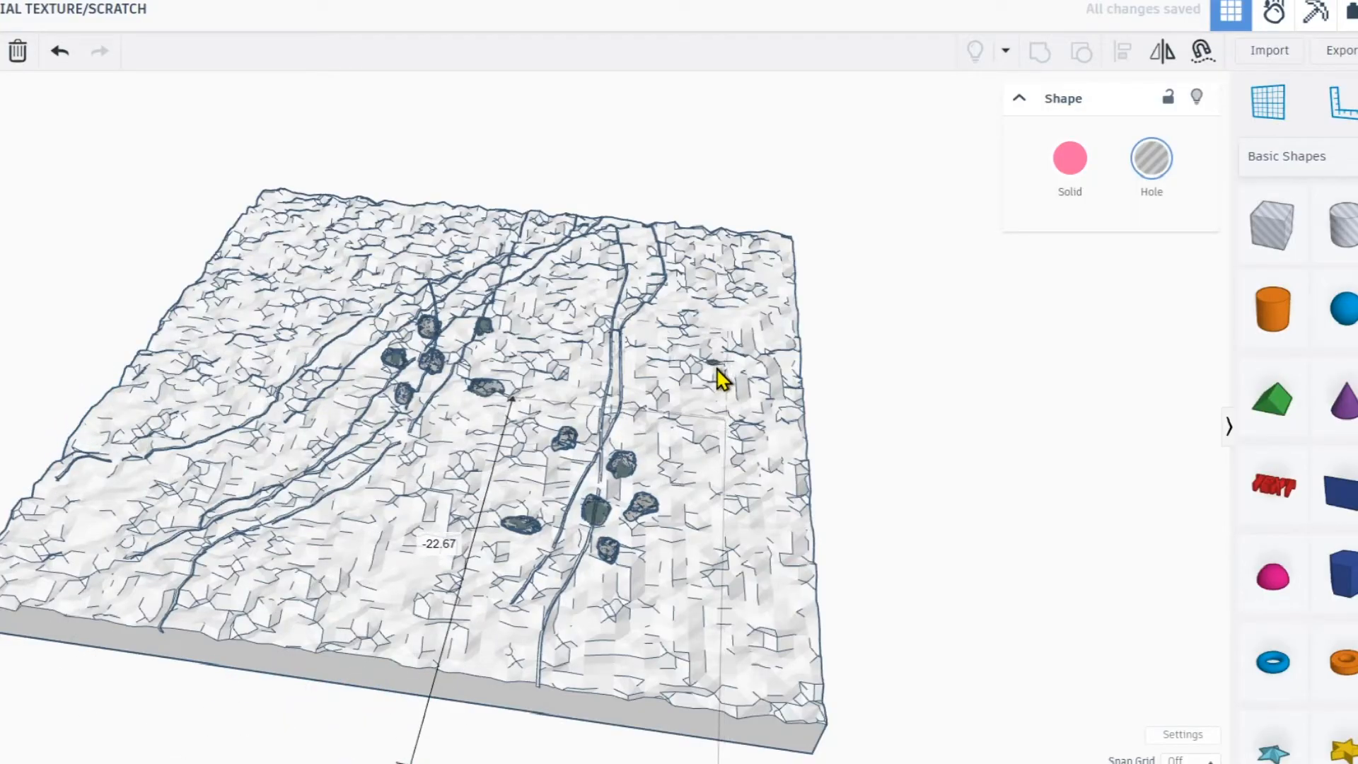
{"action": "left_click_drag", "start_coordinate": [693, 300], "coordinate": [696, 268]}
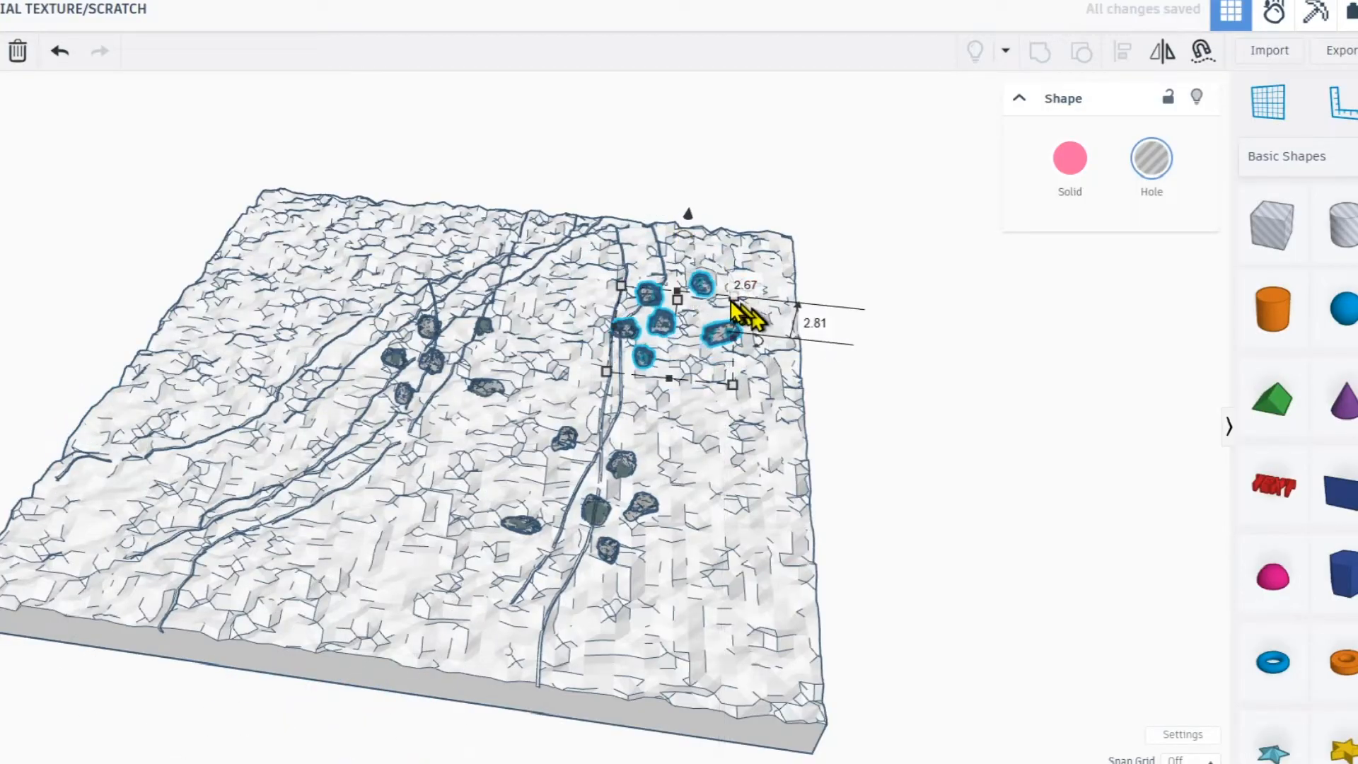
Shrink the third stone cluster proportionally, shift it toward the back edge and lower it 0.95 mm into the plate.
{"action": "left_click_drag", "start_coordinate": [732, 386], "coordinate": [697, 354], "text": "shift"}
{"action": "scroll", "coordinate": [665, 303], "scroll_direction": "up", "scroll_amount": 5}
{"action": "scroll", "coordinate": [680, 321], "scroll_direction": "up", "scroll_amount": 1}
{"action": "left_click_drag", "start_coordinate": [607, 394], "coordinate": [685, 290]}
{"action": "mouse_move", "coordinate": [712, 134]}
{"action": "left_click_drag", "start_coordinate": [715, 141], "coordinate": [729, 113]}
{"action": "scroll", "coordinate": [725, 145], "scroll_direction": "down", "scroll_amount": 5}
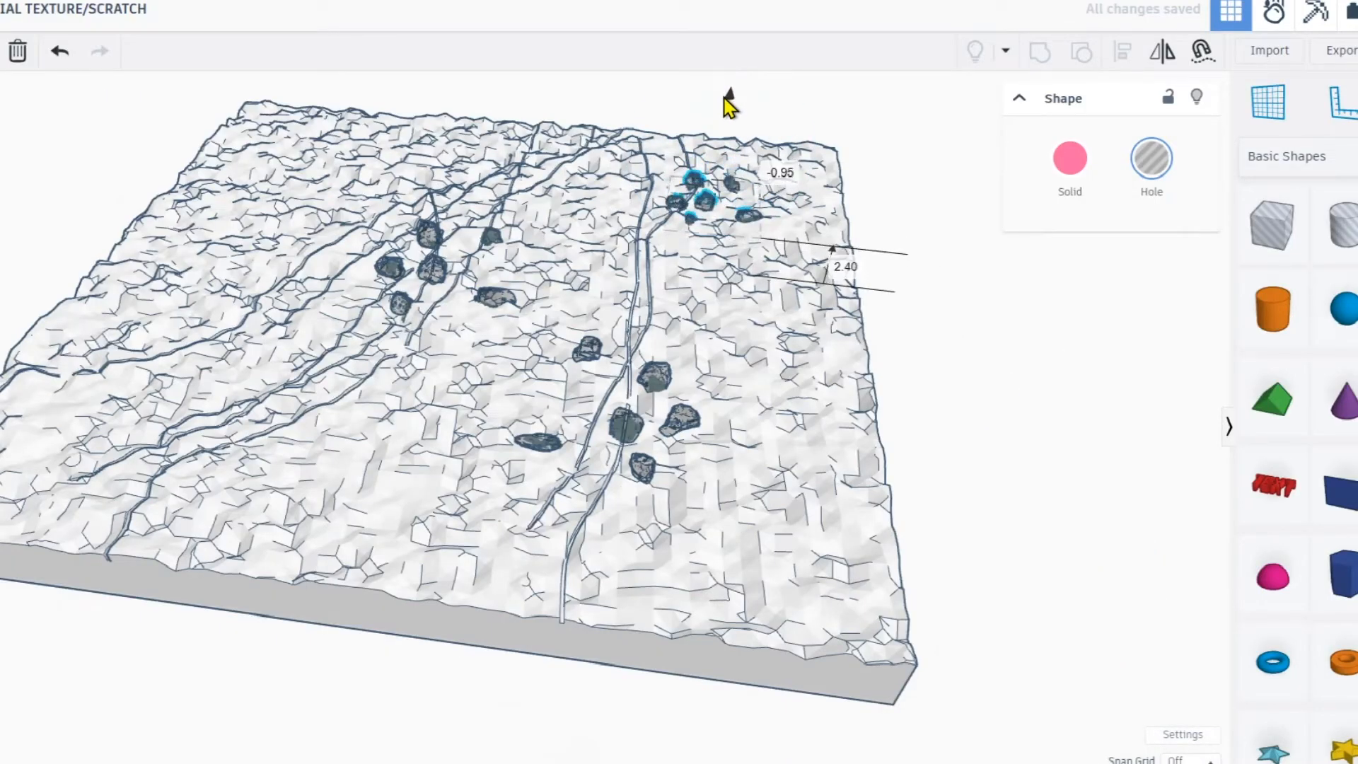
{"action": "middle_click_drag", "start_coordinate": [657, 256], "coordinate": [511, 332]}
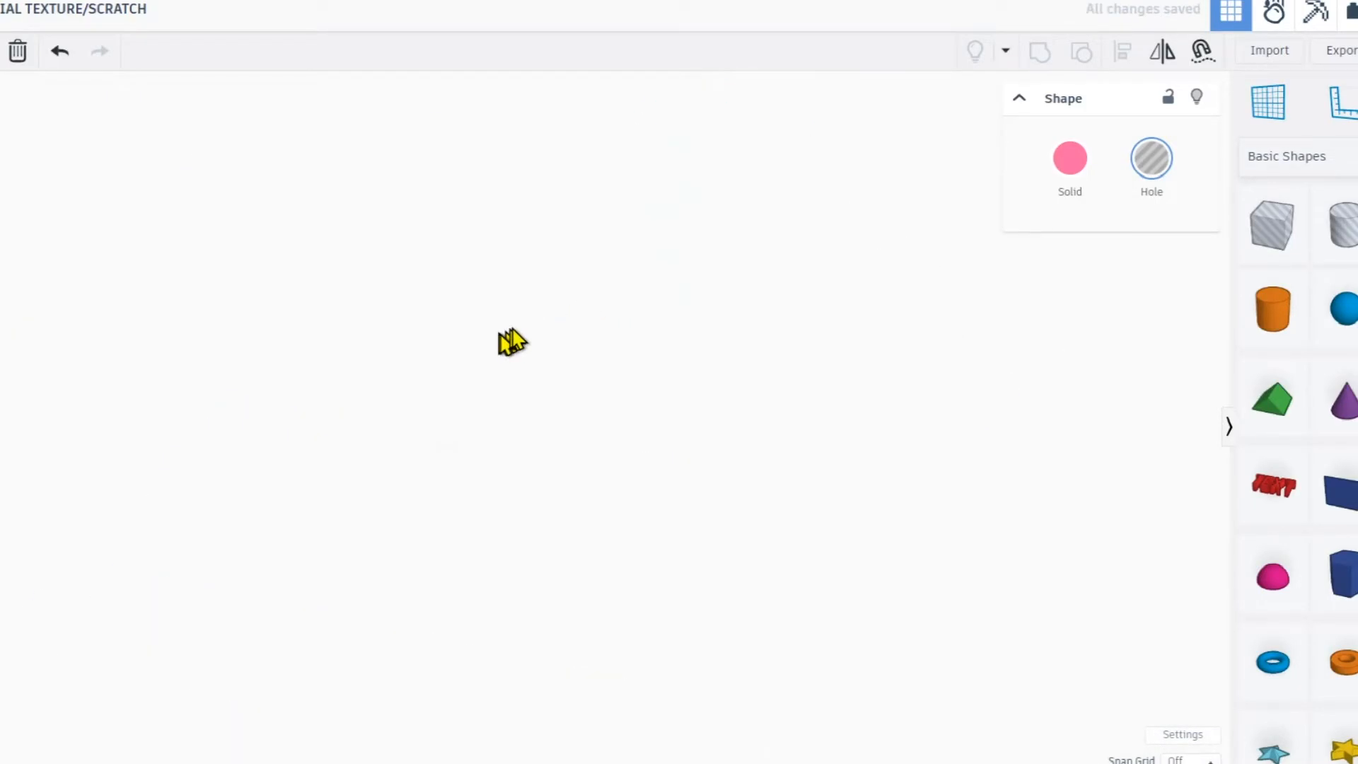
{"action": "key", "text": "f"}
{"action": "right_click_drag", "start_coordinate": [570, 406], "coordinate": [412, 341]}
{"action": "scroll", "coordinate": [412, 341], "scroll_direction": "down", "scroll_amount": 4}
{"action": "middle_click_drag", "start_coordinate": [392, 348], "coordinate": [471, 354]}
{"action": "scroll", "coordinate": [352, 315], "scroll_direction": "down", "scroll_amount": 2}
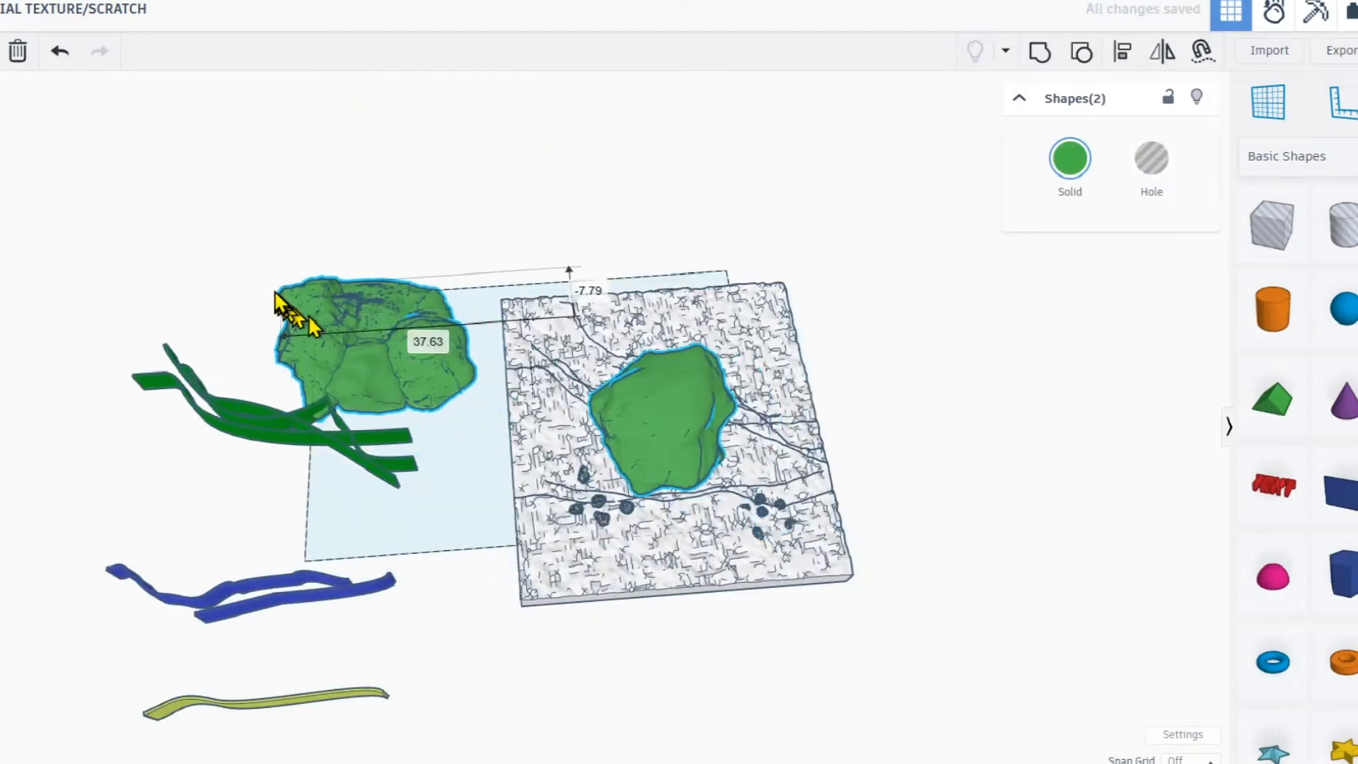
Scale the two green stones down proportionally to about 4.39 by 2.91 mm and place them on the textured plate's back corner.
{"action": "left_click_drag", "start_coordinate": [303, 312], "coordinate": [557, 318]}
{"action": "left_click_drag", "start_coordinate": [646, 205], "coordinate": [444, 352]}
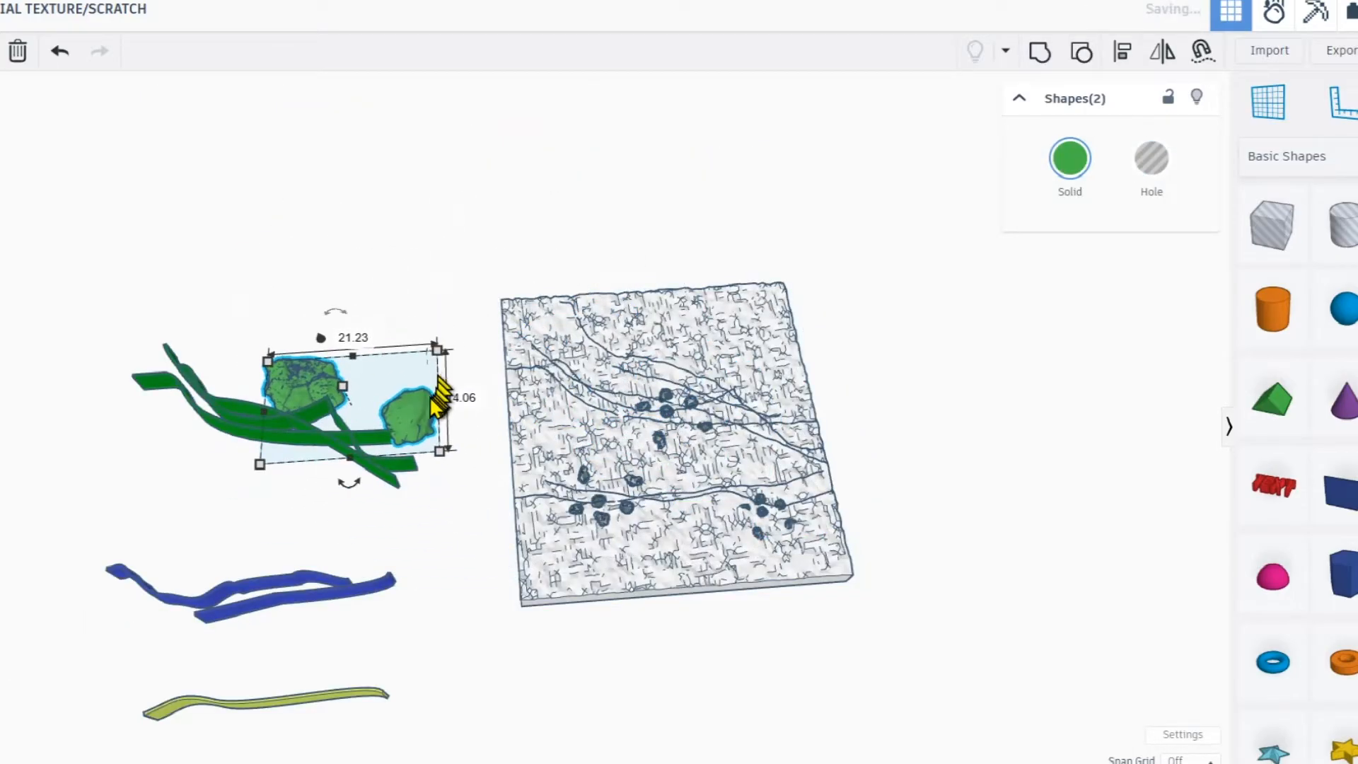
{"action": "scroll", "coordinate": [695, 284], "scroll_direction": "up", "scroll_amount": 5}
{"action": "left_click_drag", "start_coordinate": [710, 207], "coordinate": [600, 306], "text": "shift"}
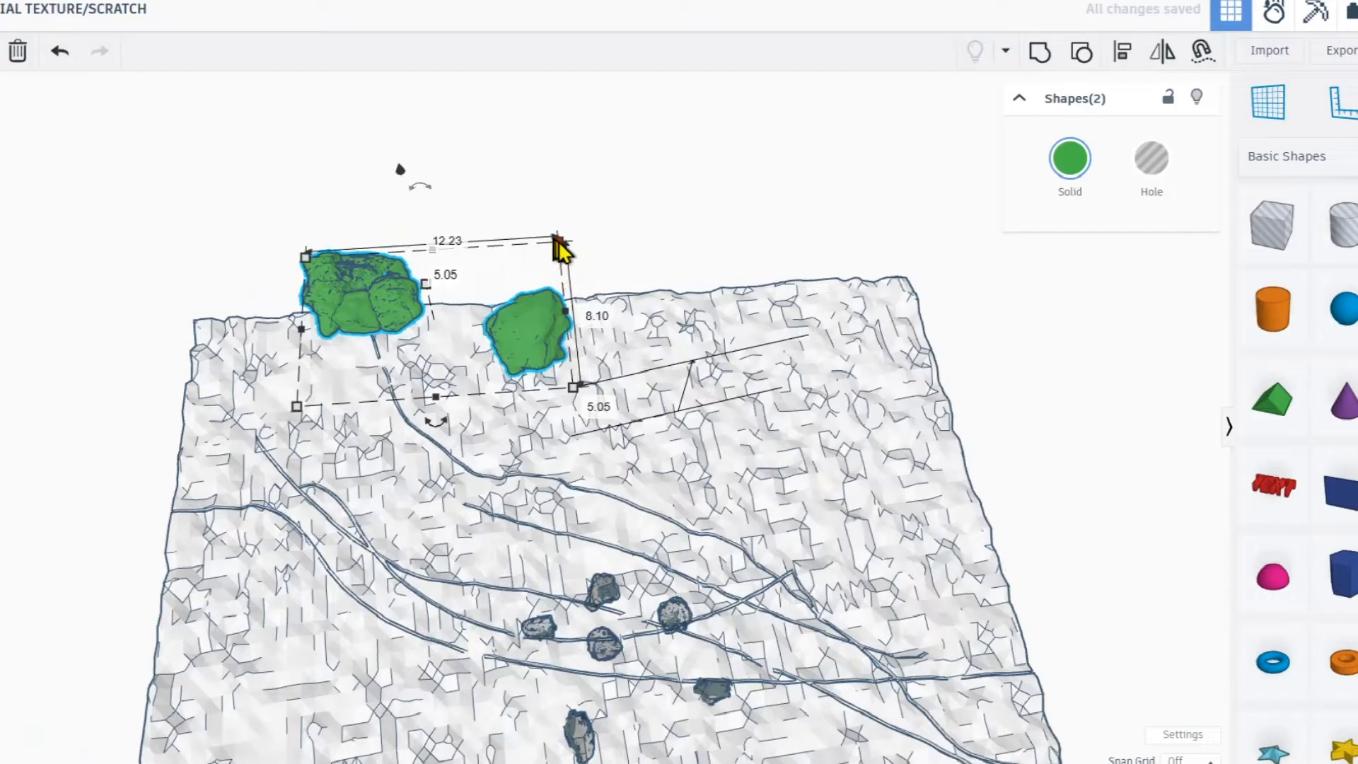
{"action": "left_click_drag", "start_coordinate": [557, 241], "coordinate": [413, 338], "text": "shift"}
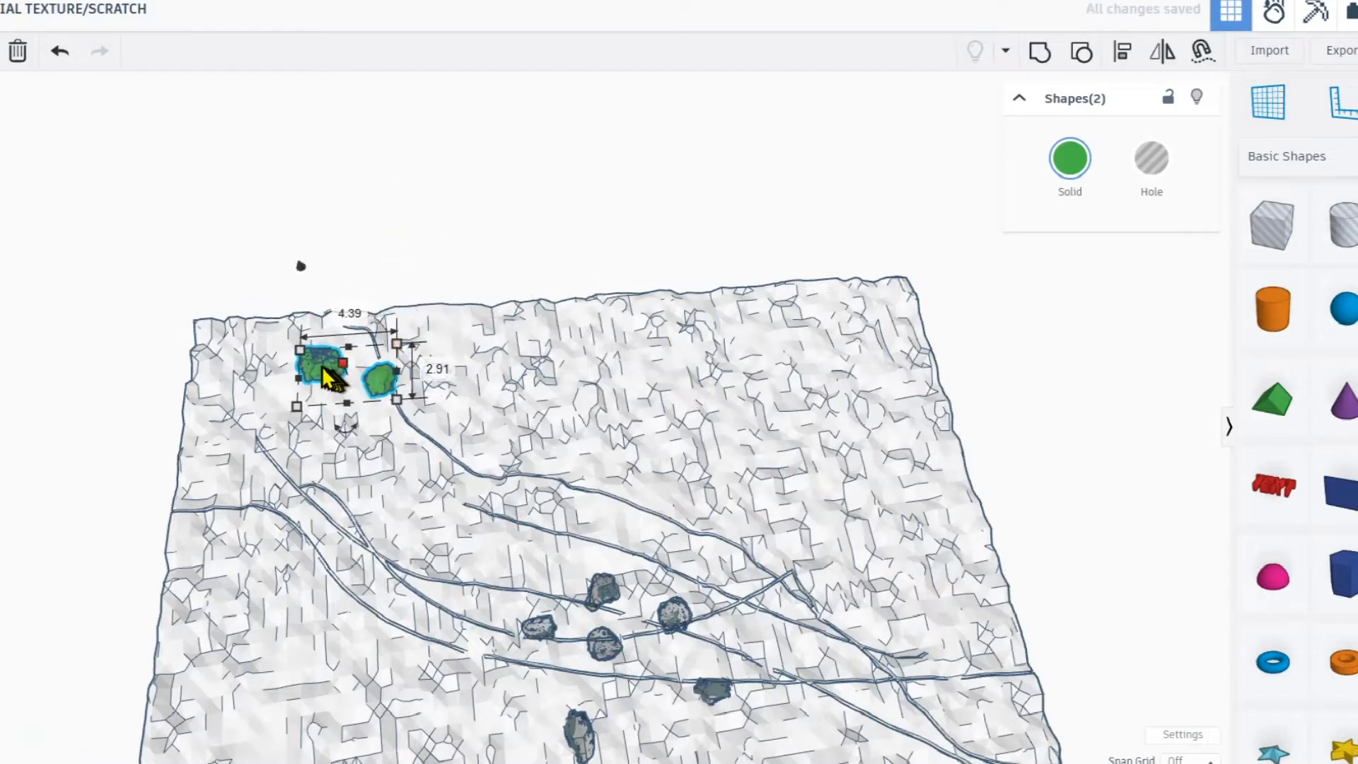
Move the smaller green stone away from its neighbour, turn it into a hole and set it into the plate near the back edge.
{"action": "scroll", "coordinate": [516, 362], "scroll_direction": "up", "scroll_amount": 8}
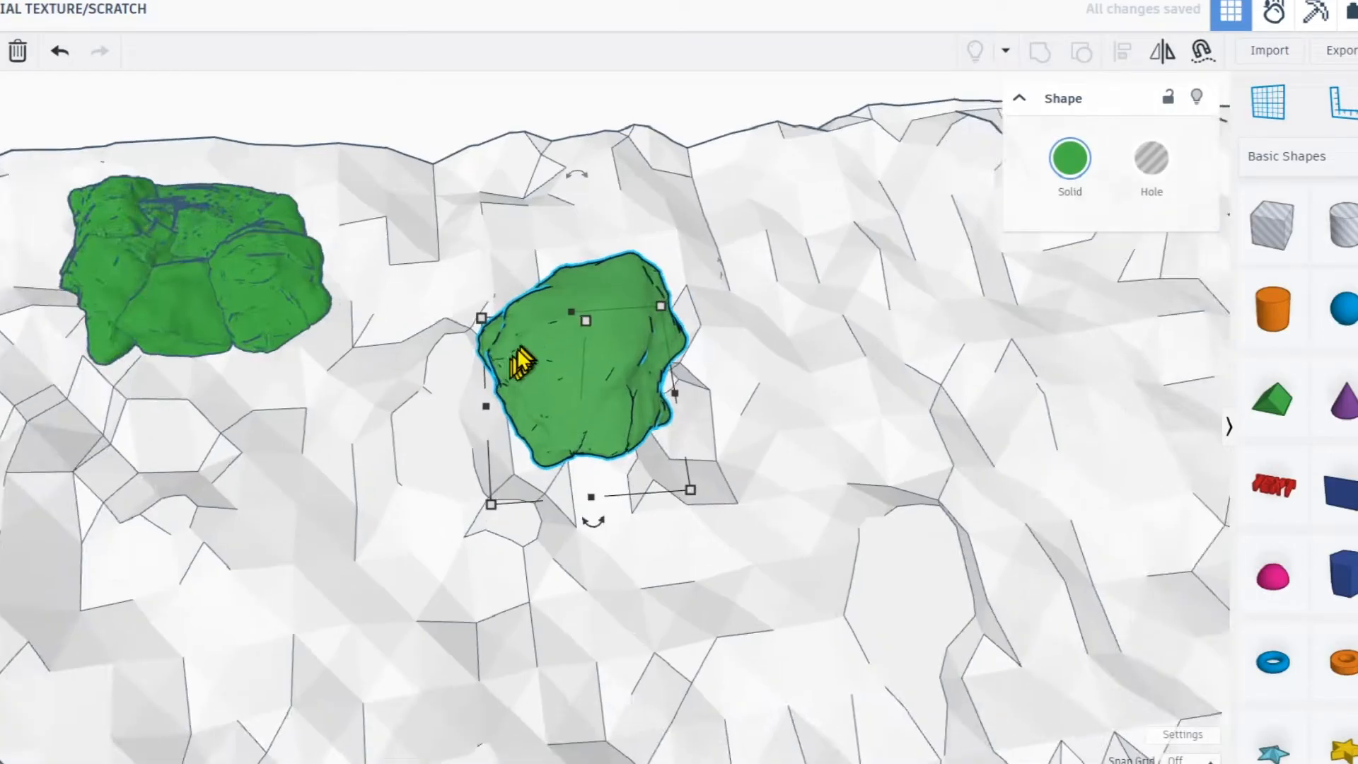
{"action": "left_click_drag", "start_coordinate": [539, 370], "coordinate": [722, 358]}
{"action": "scroll", "coordinate": [722, 350], "scroll_direction": "down", "scroll_amount": 8}
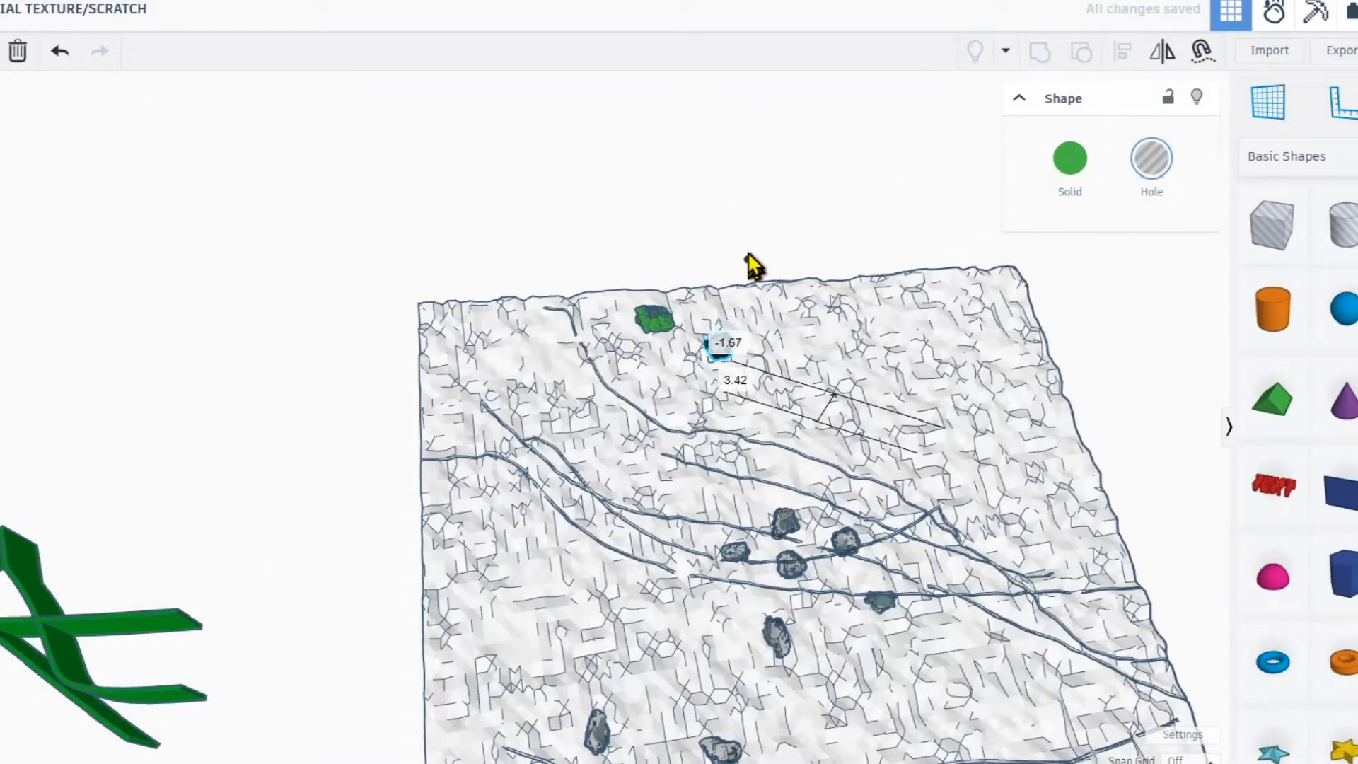
{"action": "scroll", "coordinate": [750, 263], "scroll_direction": "up", "scroll_amount": 8}
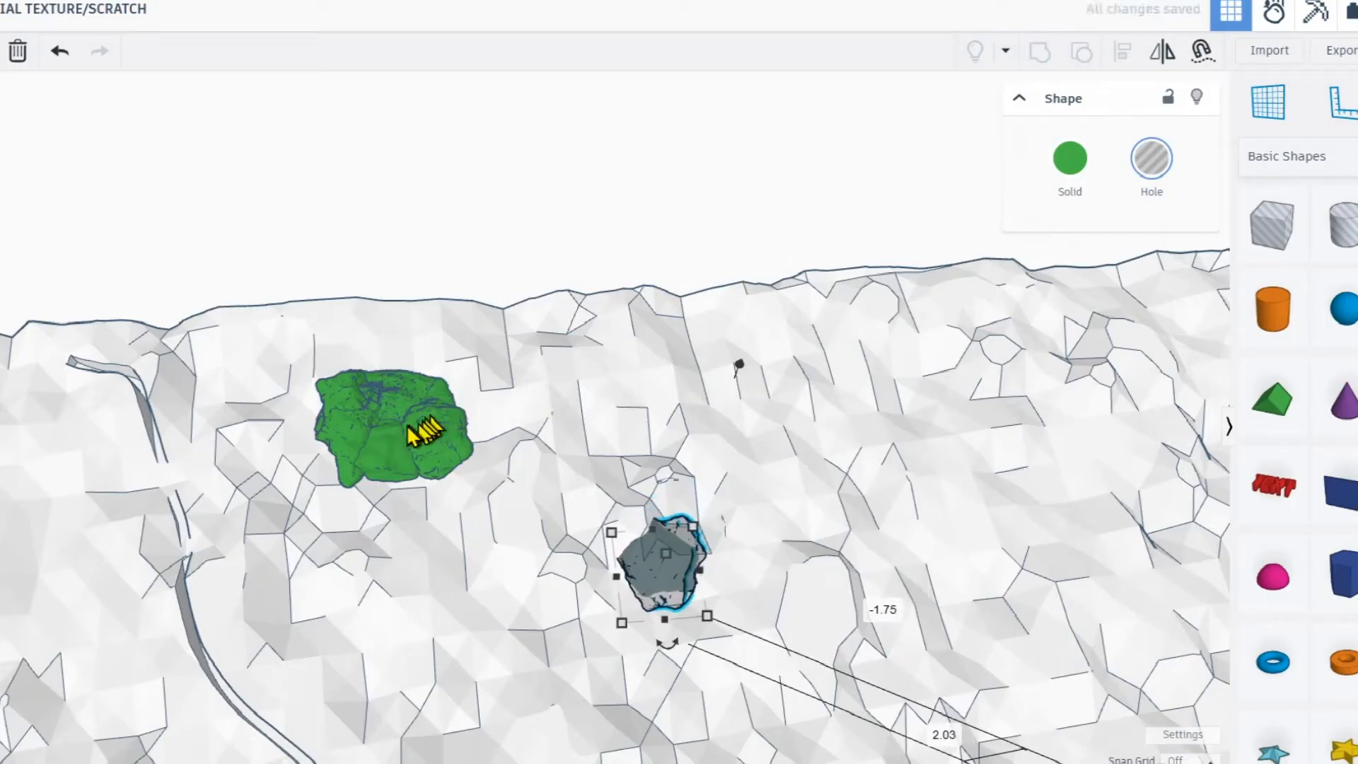
Turn the wider green stone into a hole and sink it into the plate beside the smaller stone hole.
{"action": "left_click_drag", "start_coordinate": [410, 429], "coordinate": [1190, 511]}
{"action": "right_click_drag", "start_coordinate": [962, 376], "coordinate": [996, 328]}
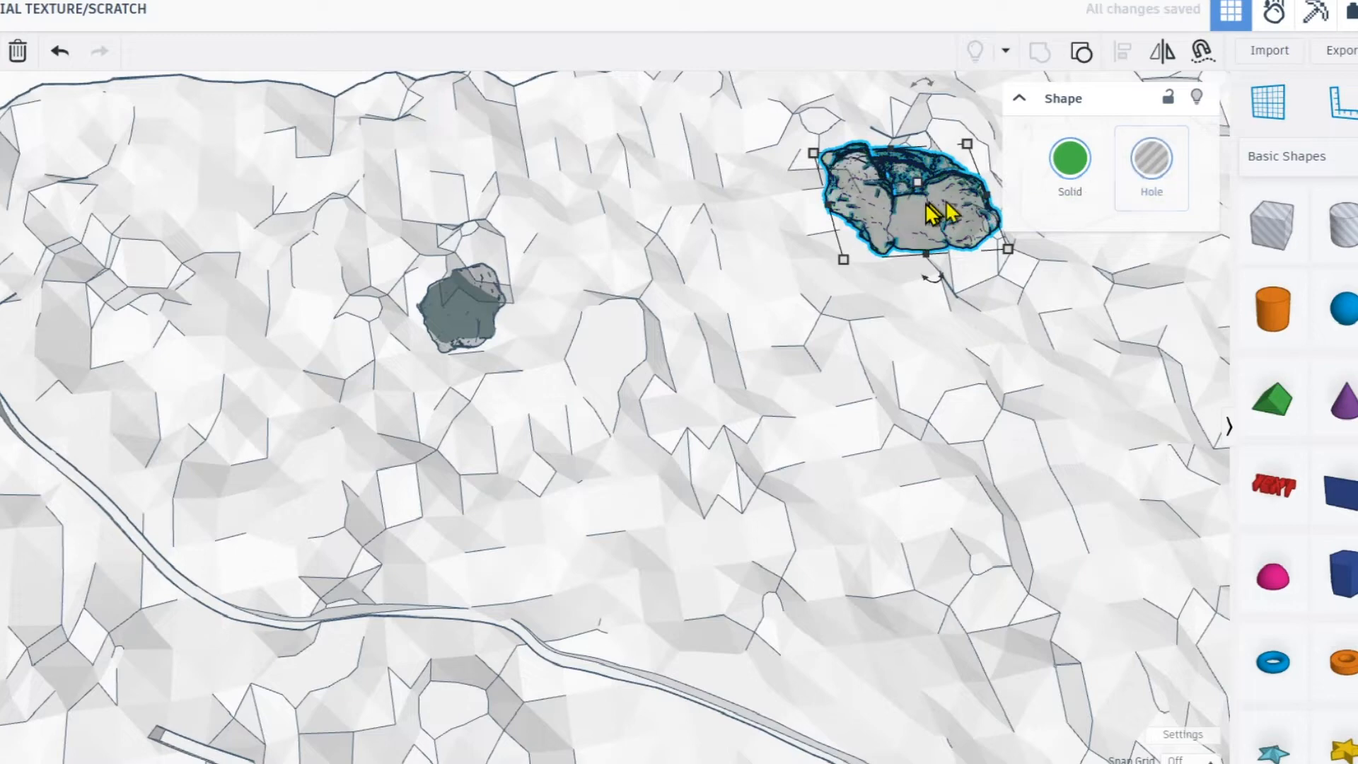
{"action": "scroll", "coordinate": [932, 212], "scroll_direction": "down", "scroll_amount": 8}
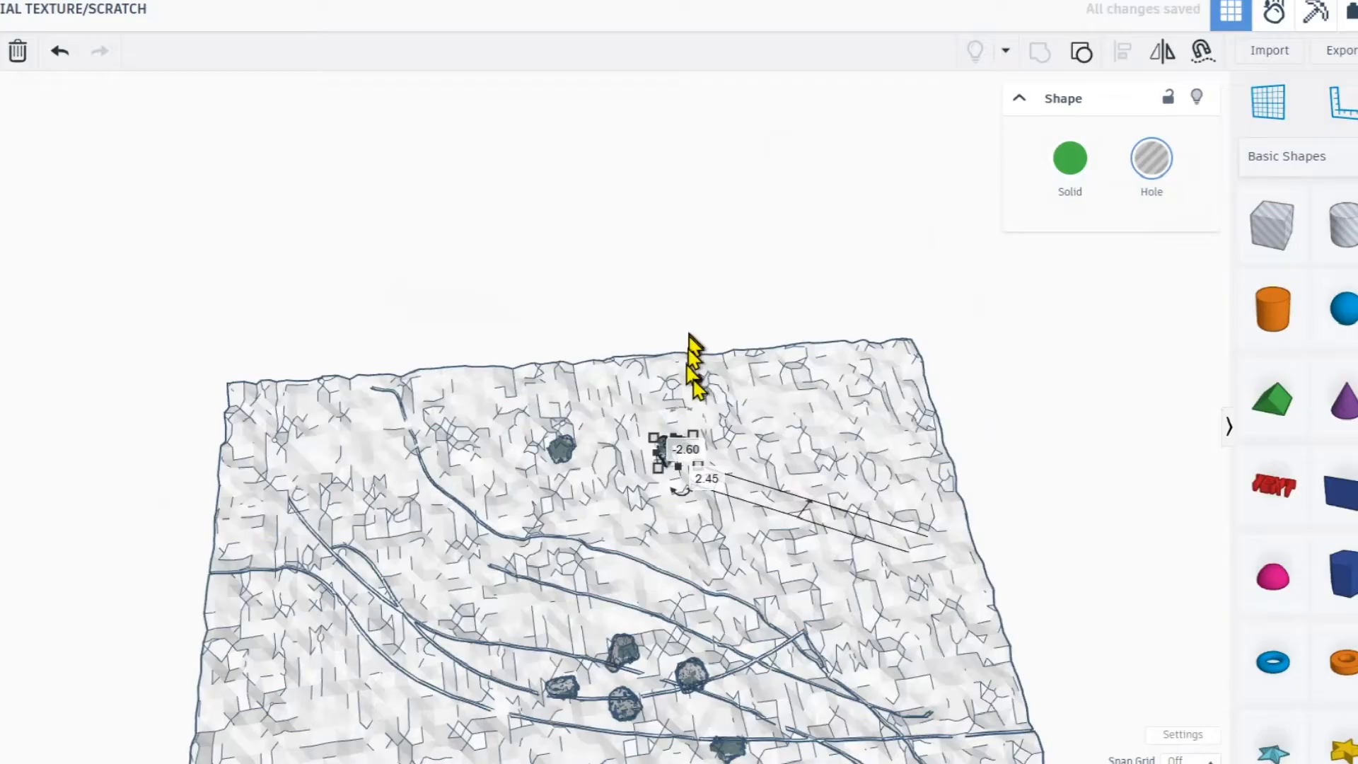
{"action": "scroll", "coordinate": [701, 393], "scroll_direction": "up", "scroll_amount": 3}
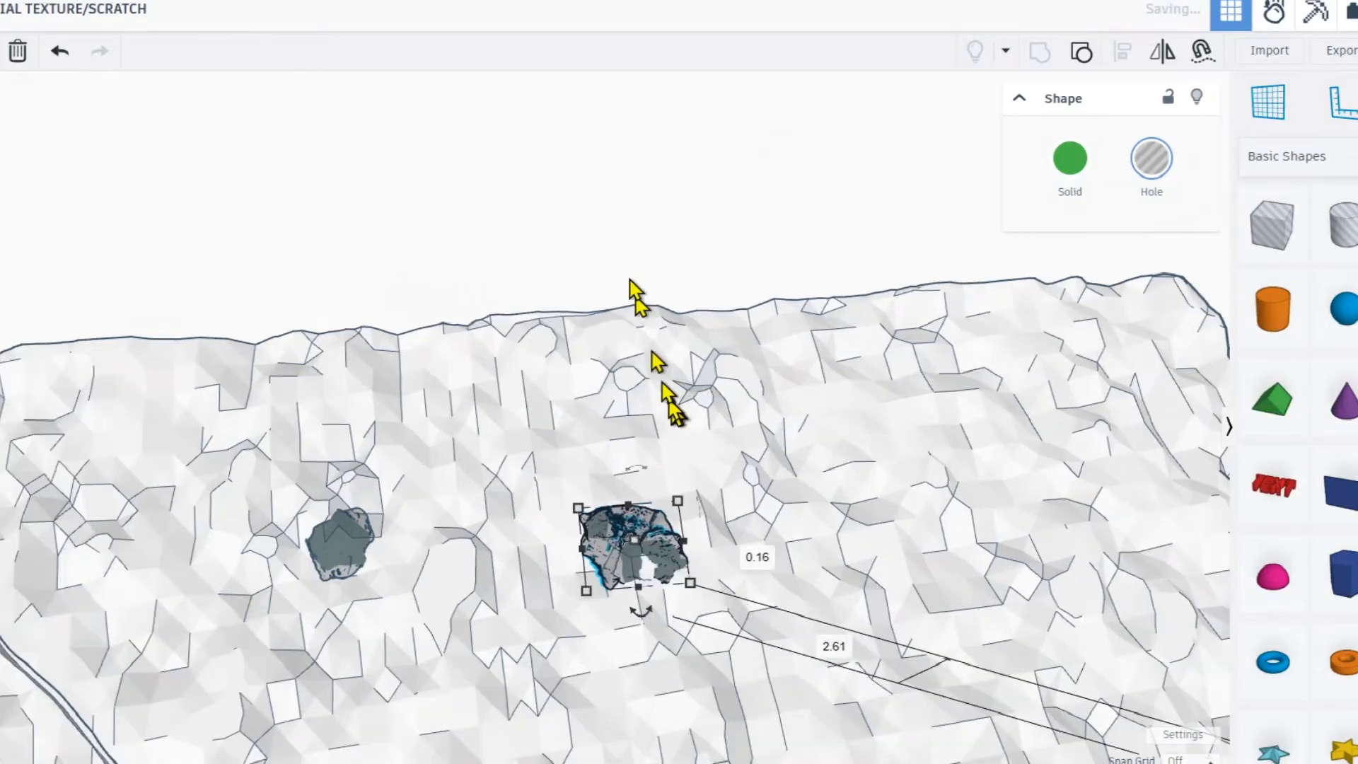
Place a copy of the small stone hole farther forward and a copy of the wide one between the back scratches, rotated about -124°.
{"action": "scroll", "coordinate": [658, 375], "scroll_direction": "down", "scroll_amount": 5}
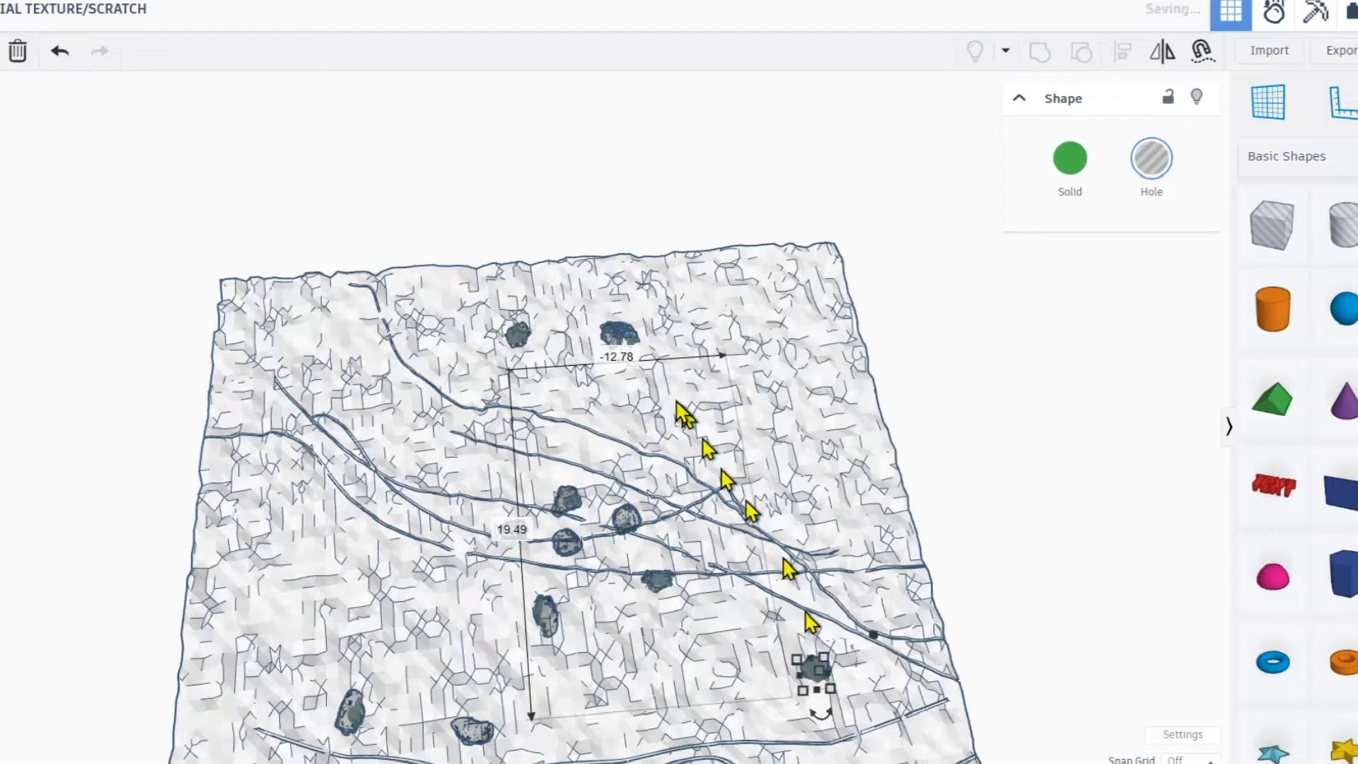
{"action": "key", "text": "ctrl+d"}
{"action": "scroll", "coordinate": [615, 333], "scroll_direction": "up", "scroll_amount": 5}
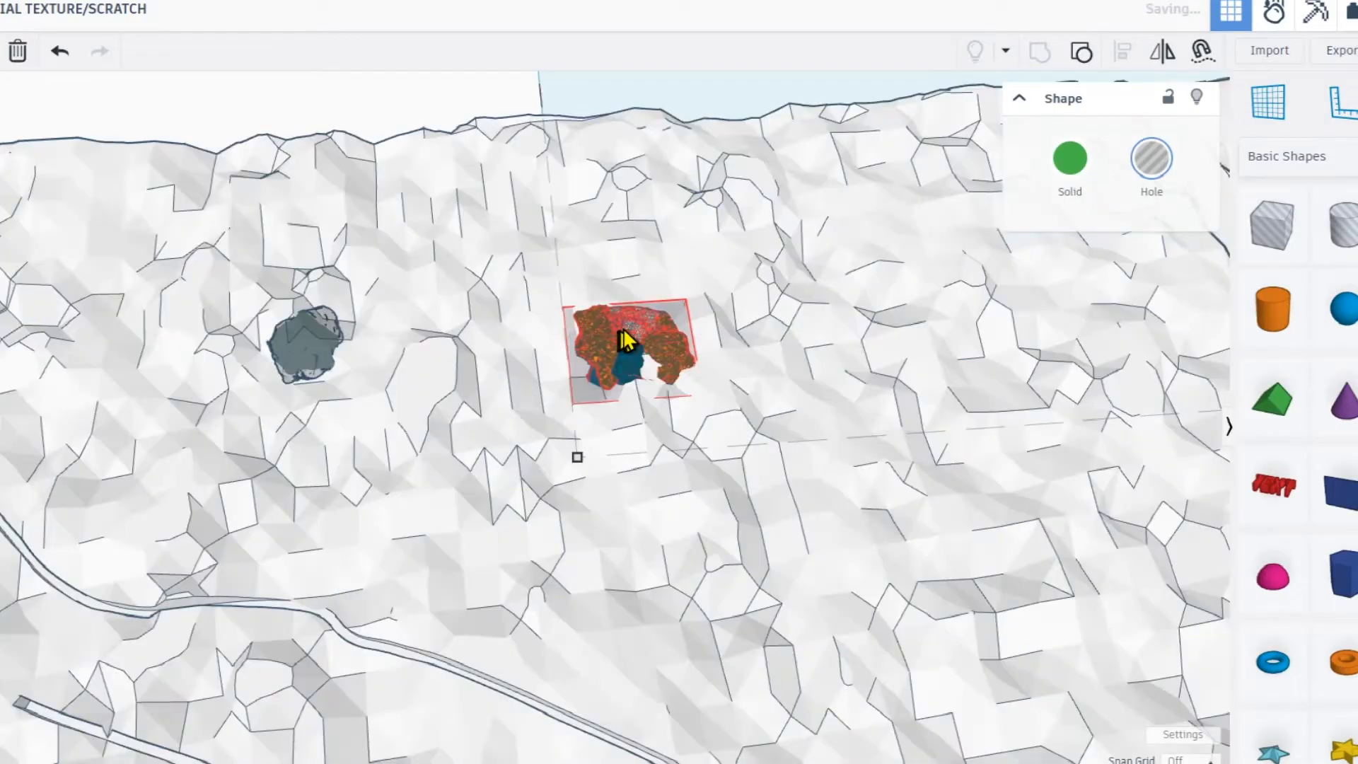
{"action": "left_click_drag", "start_coordinate": [633, 338], "coordinate": [225, 541]}
{"action": "scroll", "coordinate": [506, 372], "scroll_direction": "down", "scroll_amount": 8}
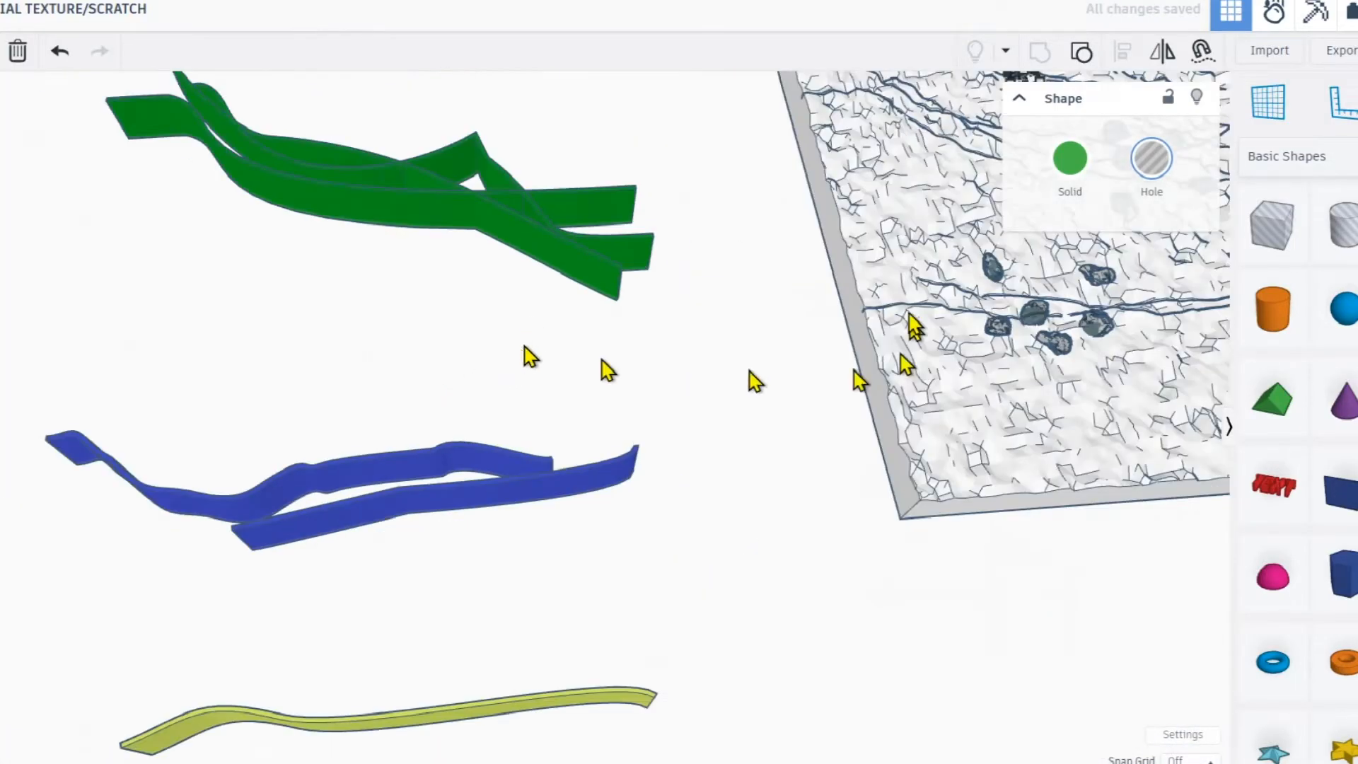
{"action": "scroll", "coordinate": [842, 378], "scroll_direction": "up", "scroll_amount": 3}
{"action": "middle_click_drag", "start_coordinate": [867, 302], "coordinate": [827, 370]}
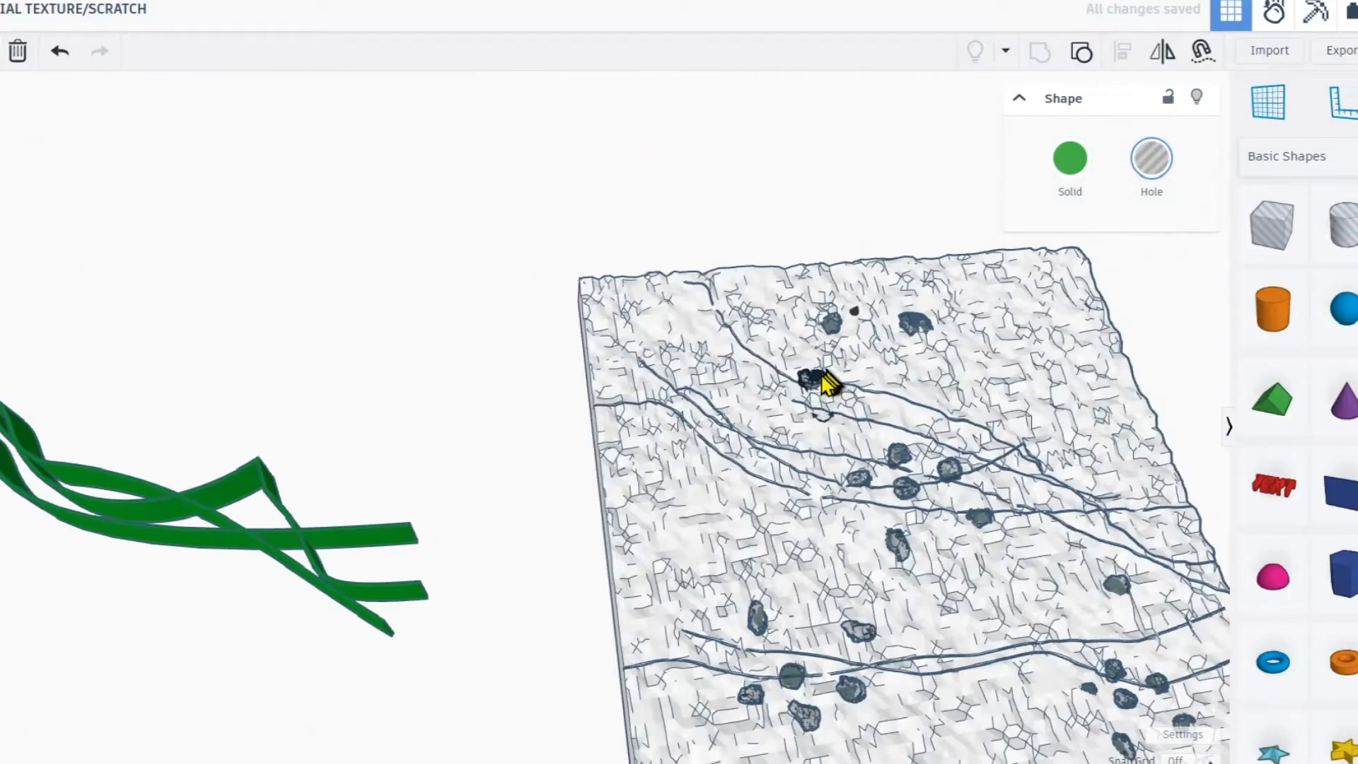
{"action": "scroll", "coordinate": [824, 386], "scroll_direction": "up", "scroll_amount": 3}
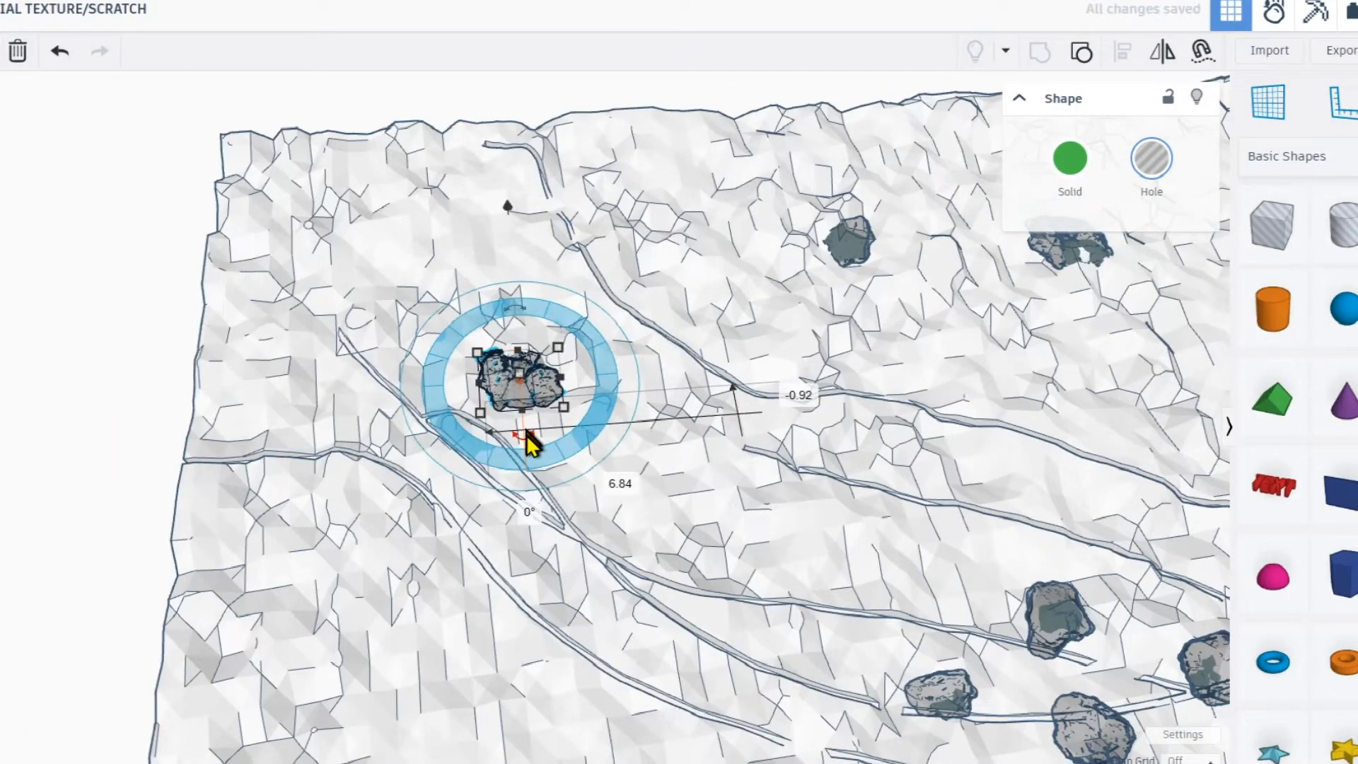
{"action": "left_click_drag", "start_coordinate": [423, 424], "coordinate": [398, 361]}
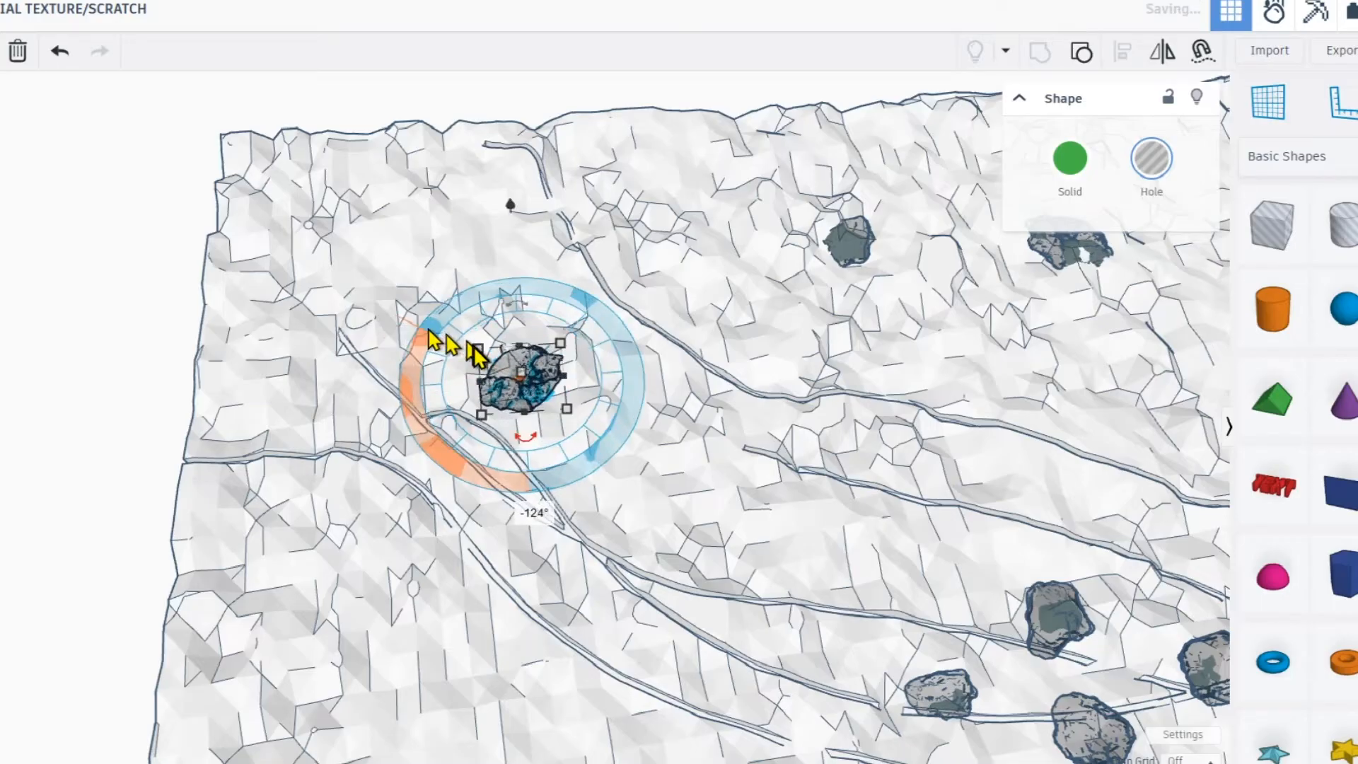
{"action": "right_click_drag", "start_coordinate": [475, 361], "coordinate": [440, 225]}
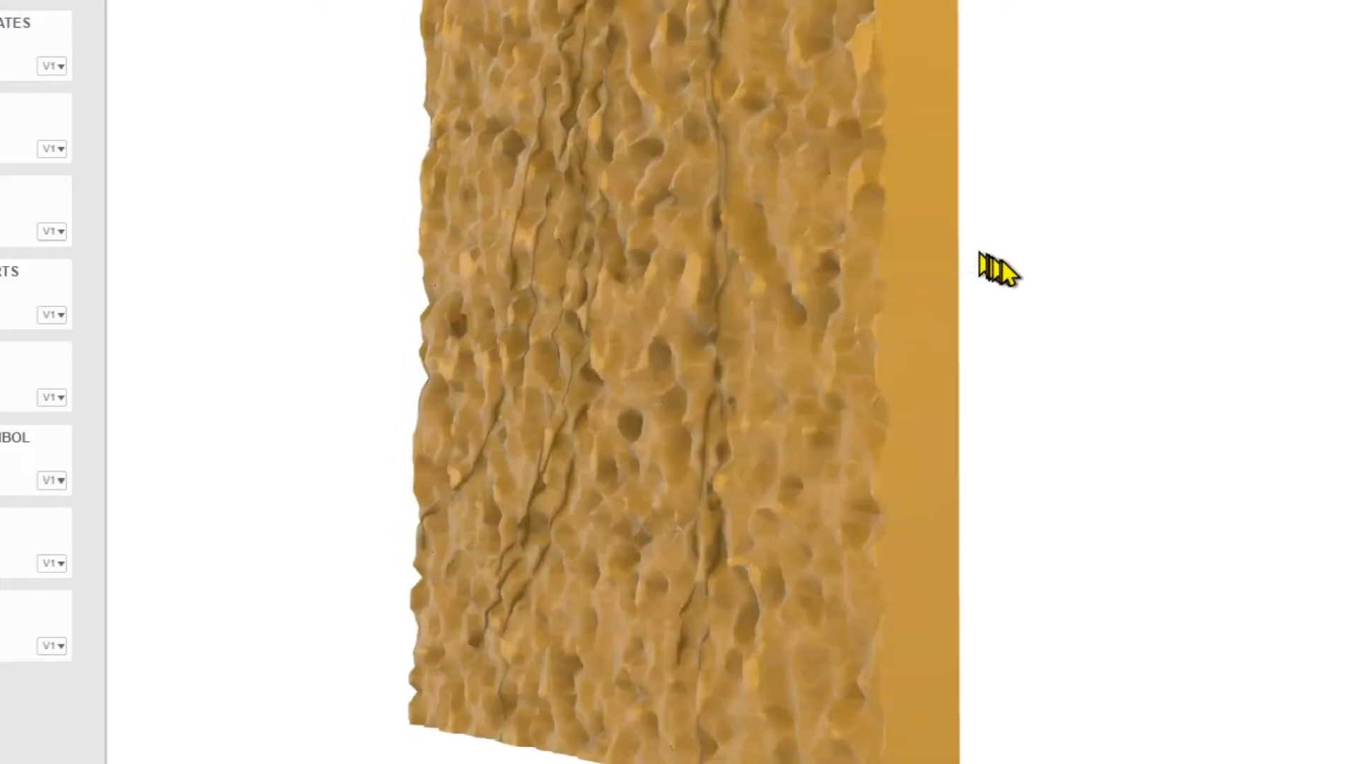
Examine the scratches and stone impressions on the rendered ochre plate from the sides, from above and up close.
{"action": "middle_click_drag", "start_coordinate": [1025, 264], "coordinate": [1132, 320]}
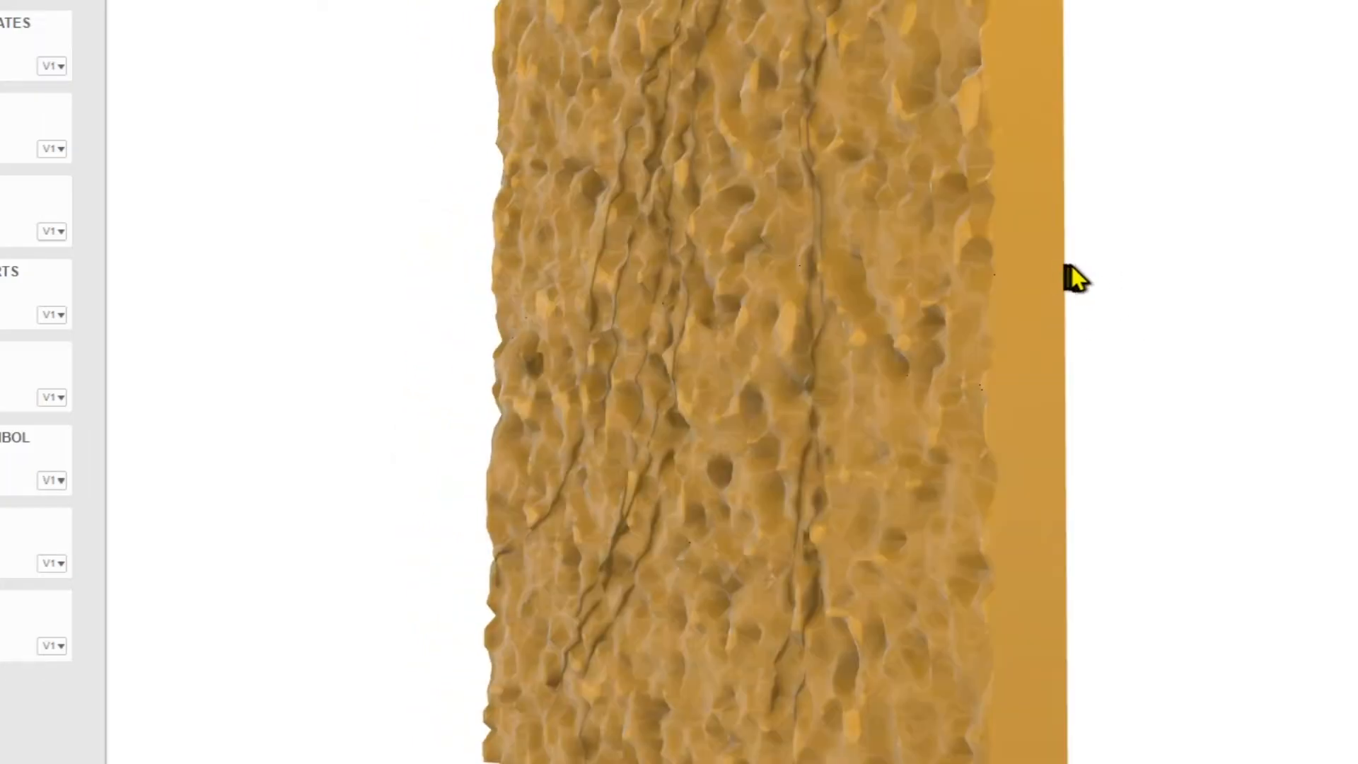
{"action": "middle_click_drag", "start_coordinate": [1068, 276], "coordinate": [1104, 249], "text": "shift"}
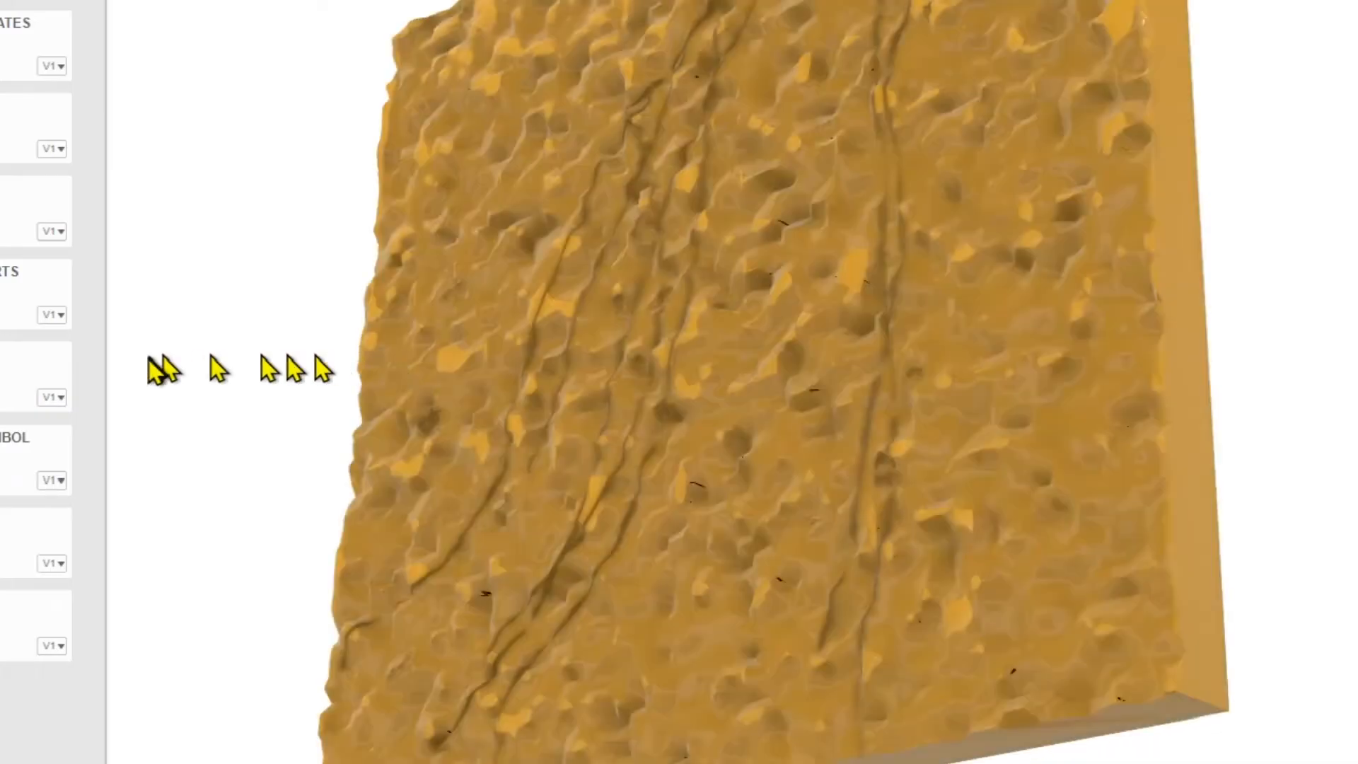
{"action": "middle_click_drag", "start_coordinate": [356, 316], "coordinate": [616, 359], "text": "shift"}
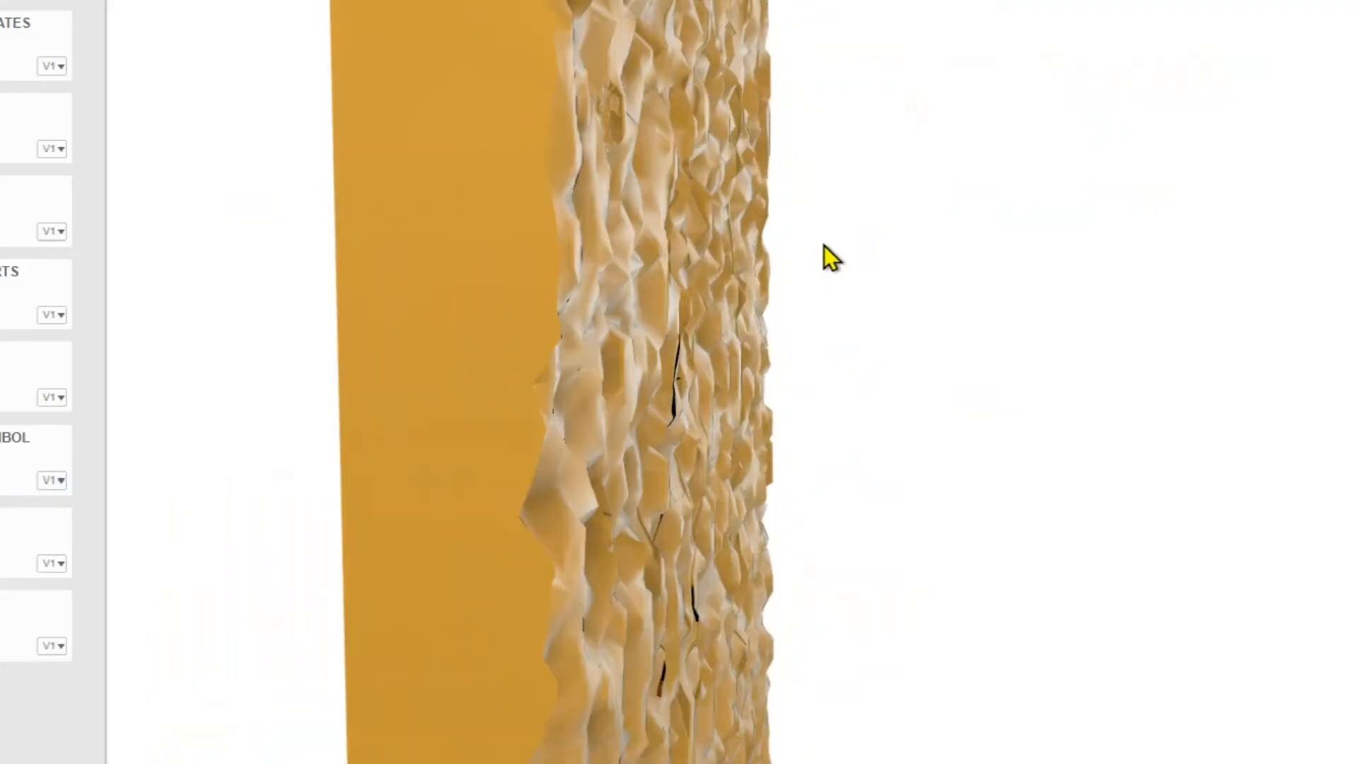
{"action": "middle_click_drag", "start_coordinate": [813, 273], "coordinate": [800, 263], "text": "shift"}
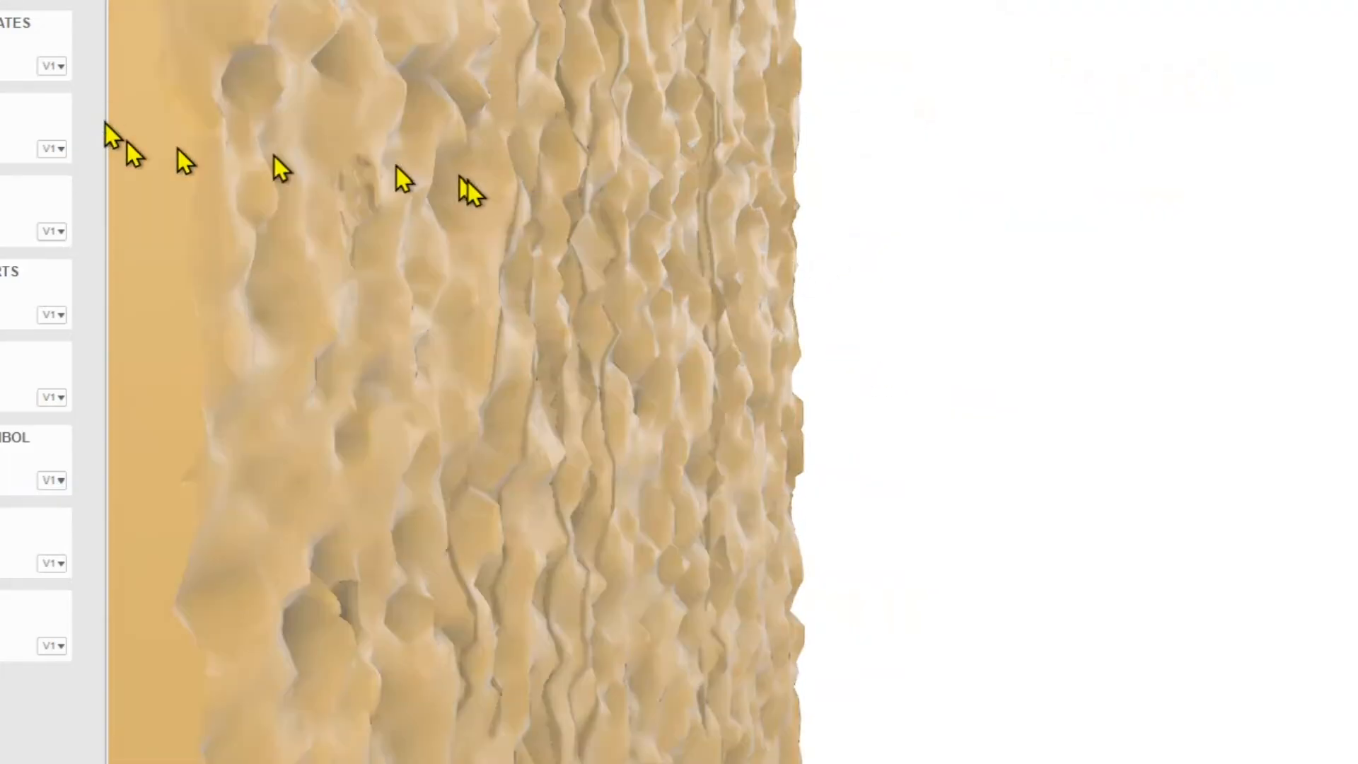
{"action": "middle_click_drag", "start_coordinate": [688, 224], "coordinate": [550, 204], "text": "shift"}
{"action": "scroll", "coordinate": [627, 227], "scroll_direction": "up", "scroll_amount": 2}
{"action": "scroll", "coordinate": [643, 234], "scroll_direction": "down", "scroll_amount": 6}
{"action": "scroll", "coordinate": [643, 237], "scroll_direction": "down", "scroll_amount": 3}
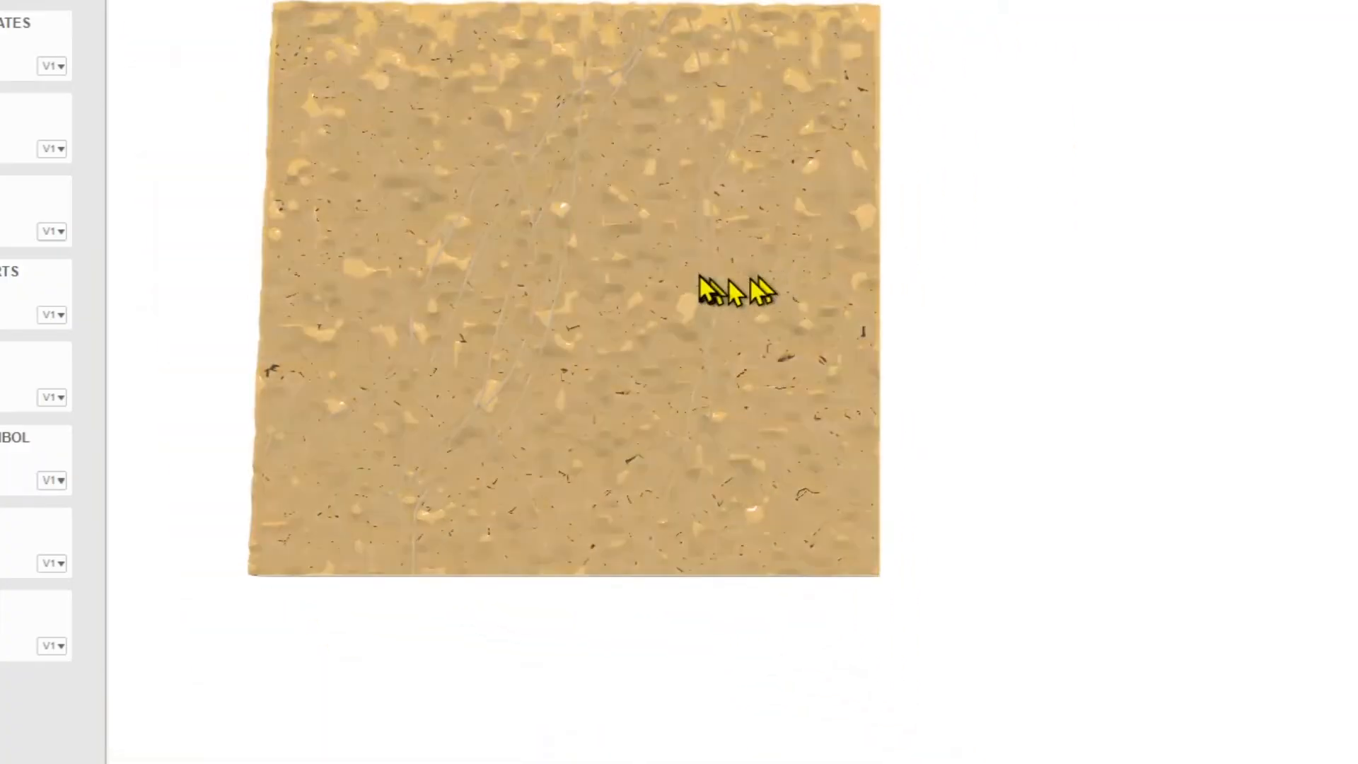
{"action": "middle_click_drag", "start_coordinate": [727, 291], "coordinate": [646, 226], "text": "shift"}
{"action": "scroll", "coordinate": [640, 214], "scroll_direction": "up", "scroll_amount": 8}
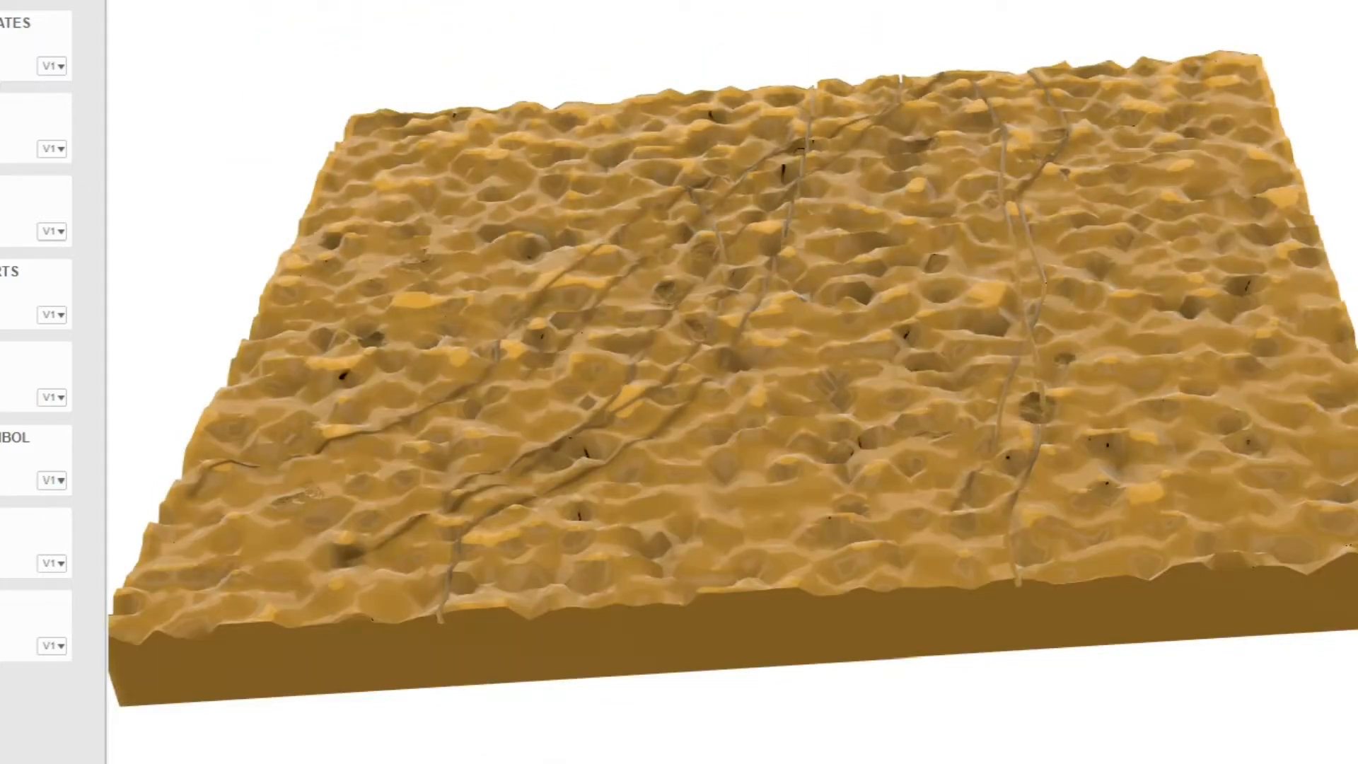
{"action": "mouse_move", "coordinate": [1353, 690]}
{"action": "left_mouse_down"}
{"action": "mouse_move", "coordinate": [1285, 694]}
{"action": "mouse_move", "coordinate": [1348, 681]}
{"action": "left_mouse_up"}
{"action": "mouse_move", "coordinate": [1351, 681]}
{"action": "middle_mouse_down", "text": "shift"}
{"action": "mouse_move", "coordinate": [1357, 661]}
{"action": "mouse_move", "coordinate": [1357, 736]}
{"action": "mouse_move", "coordinate": [1354, 669]}
{"action": "mouse_move", "coordinate": [1357, 704]}
{"action": "middle_mouse_up", "text": "shift"}
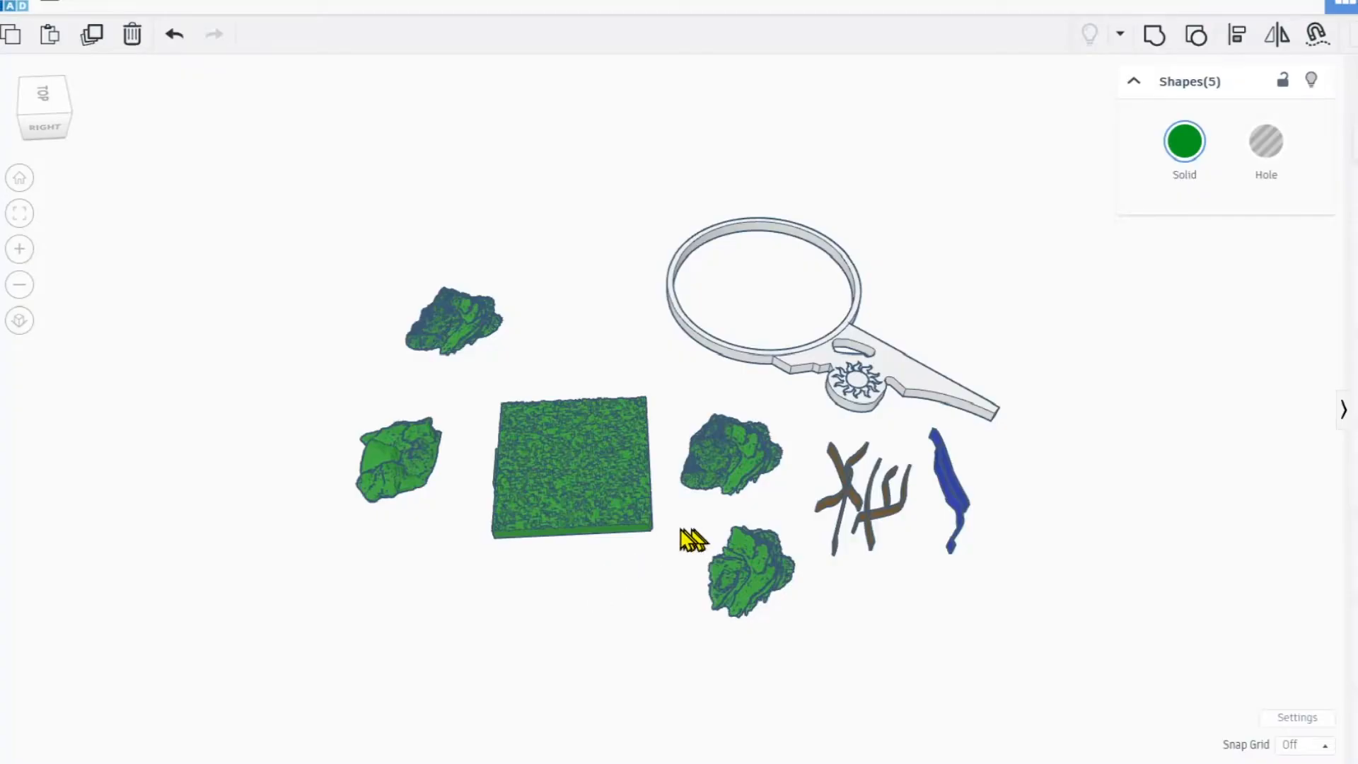
Move the green texture plate to the handle end of the round frame and shift the frame by about 17.51 and 4.96 mm.
{"action": "scroll", "coordinate": [730, 518], "scroll_direction": "up", "scroll_amount": 5}
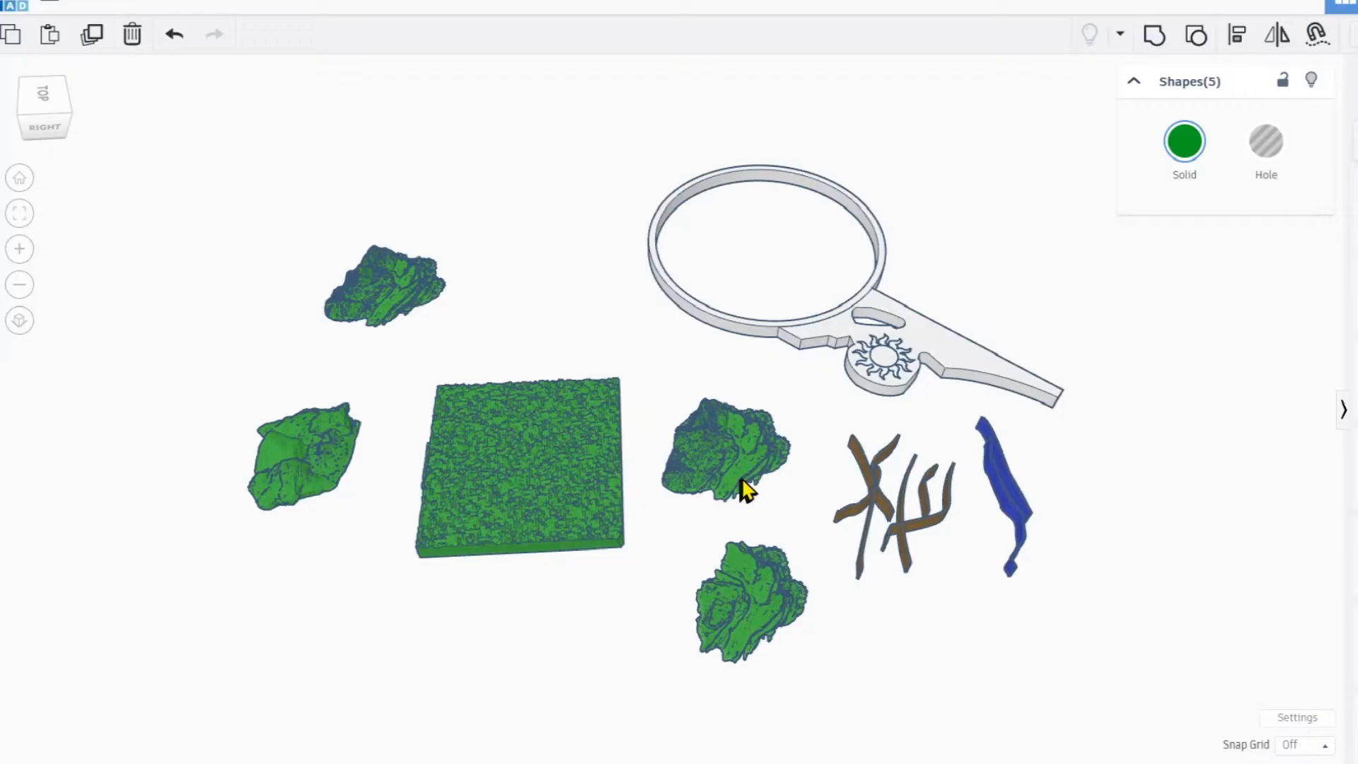
{"action": "right_click_drag", "start_coordinate": [838, 462], "coordinate": [287, 510]}
{"action": "left_click_drag", "start_coordinate": [288, 509], "coordinate": [852, 390]}
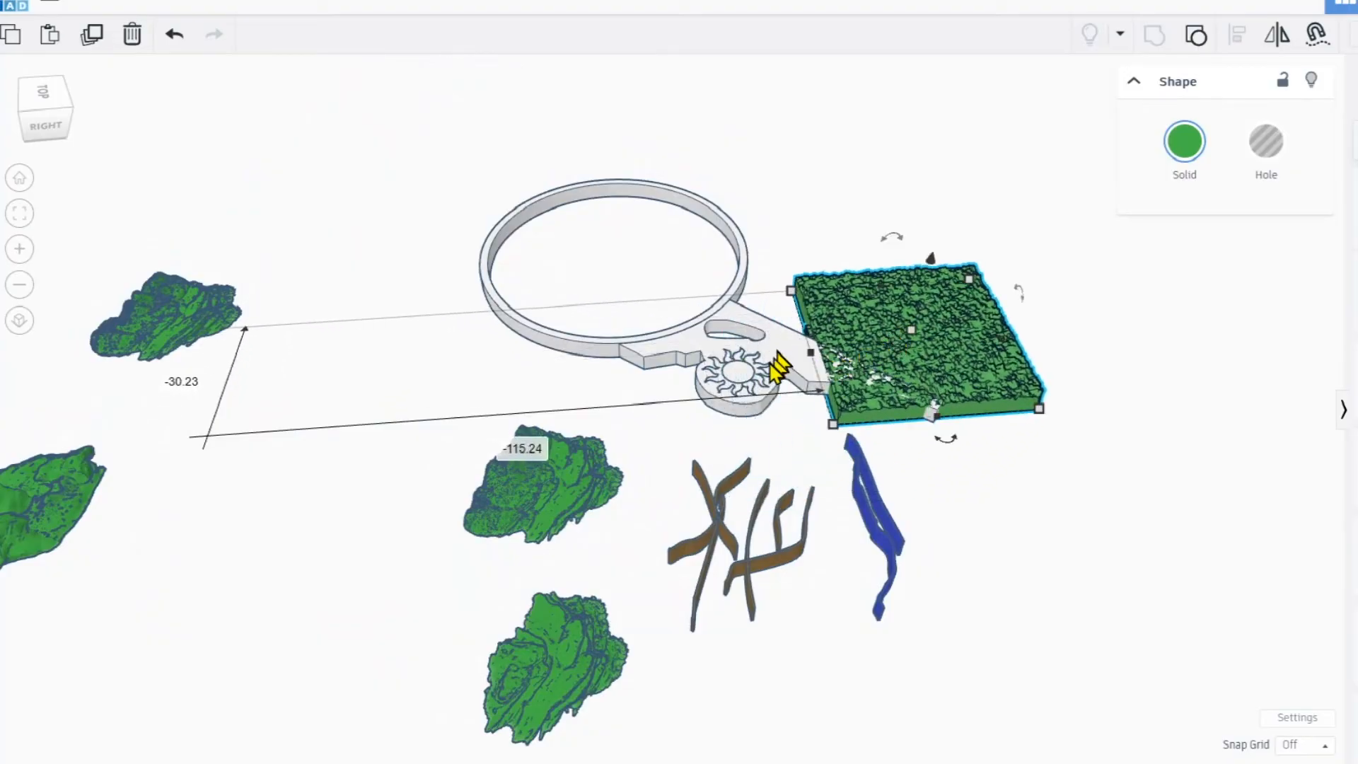
{"action": "left_click_drag", "start_coordinate": [763, 382], "coordinate": [661, 397]}
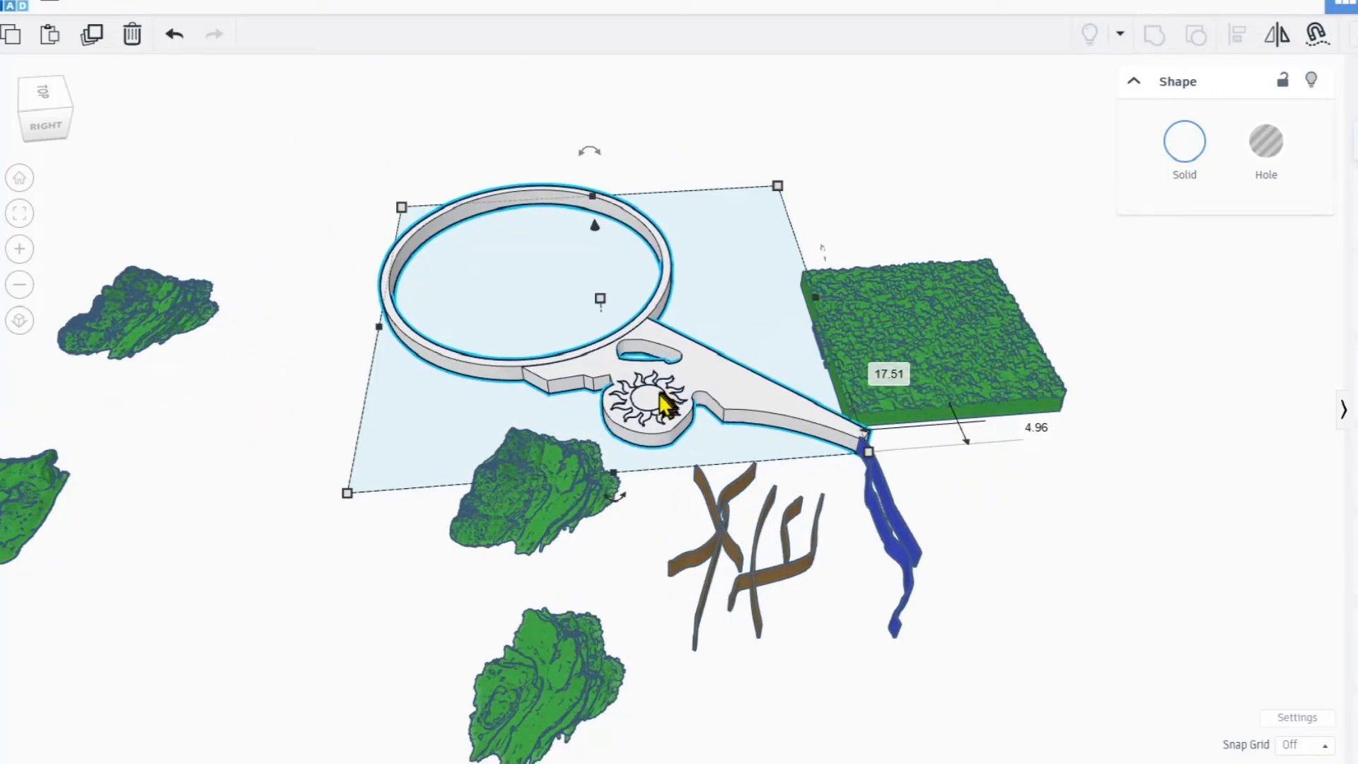
Move the green texture plate closer against the handle of the round frame.
{"action": "scroll", "coordinate": [667, 397], "scroll_direction": "up", "scroll_amount": 3}
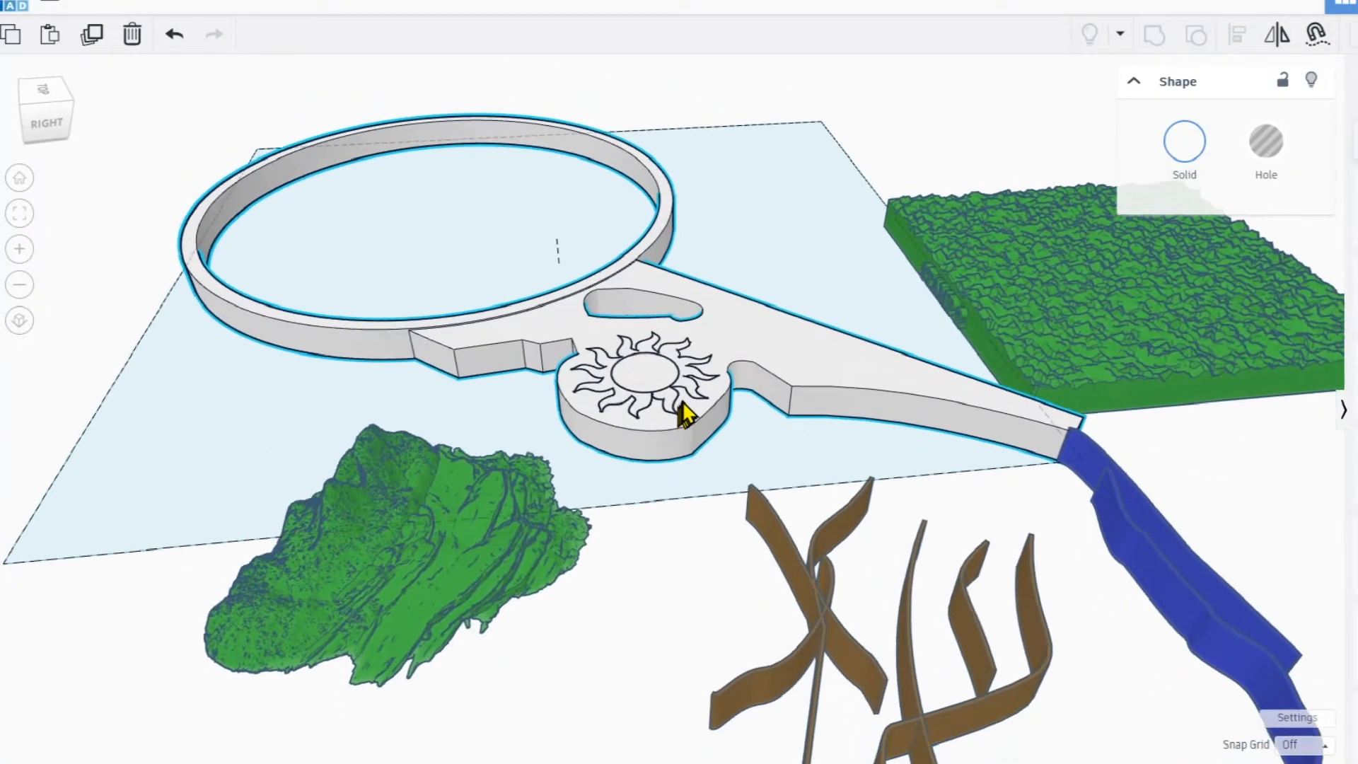
{"action": "right_click_drag", "start_coordinate": [688, 410], "coordinate": [597, 439]}
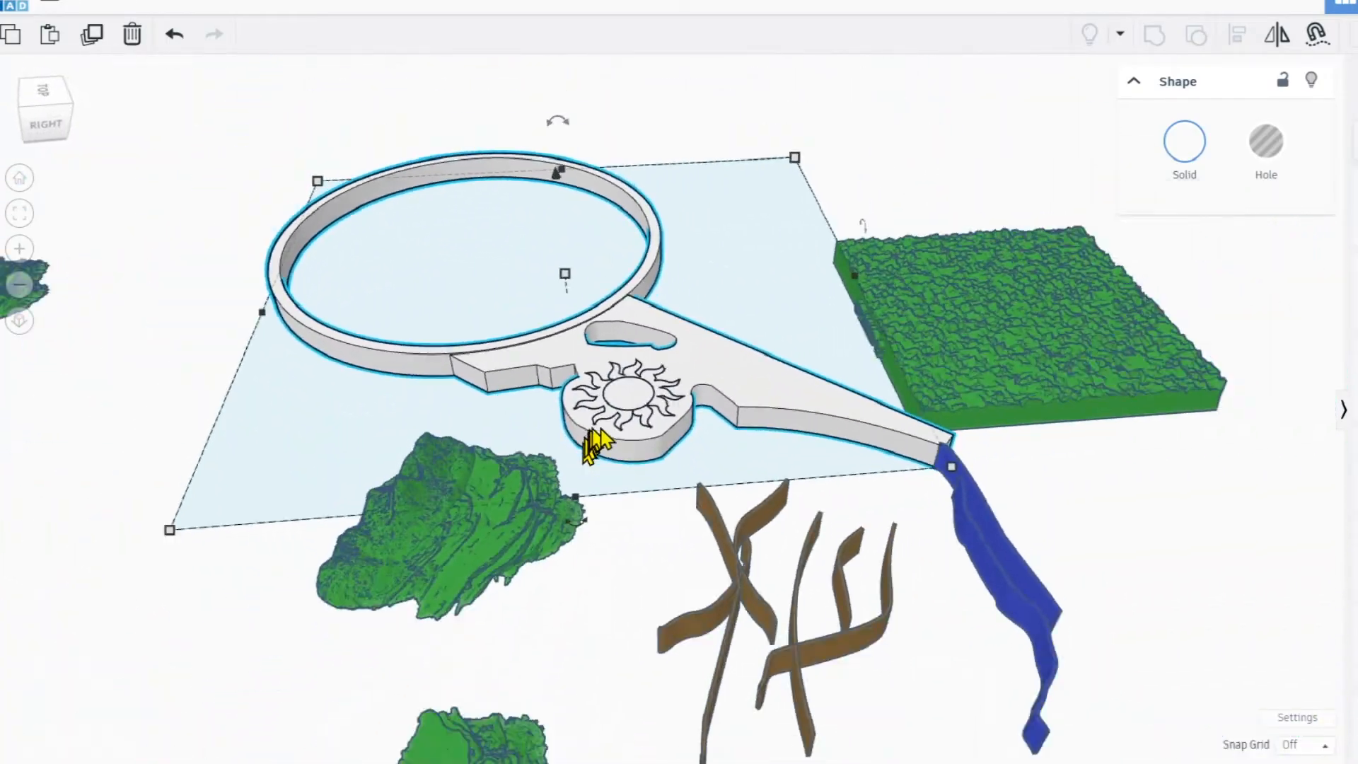
{"action": "right_click_drag", "start_coordinate": [773, 379], "coordinate": [655, 451]}
{"action": "right_click_drag", "start_coordinate": [736, 486], "coordinate": [941, 300]}
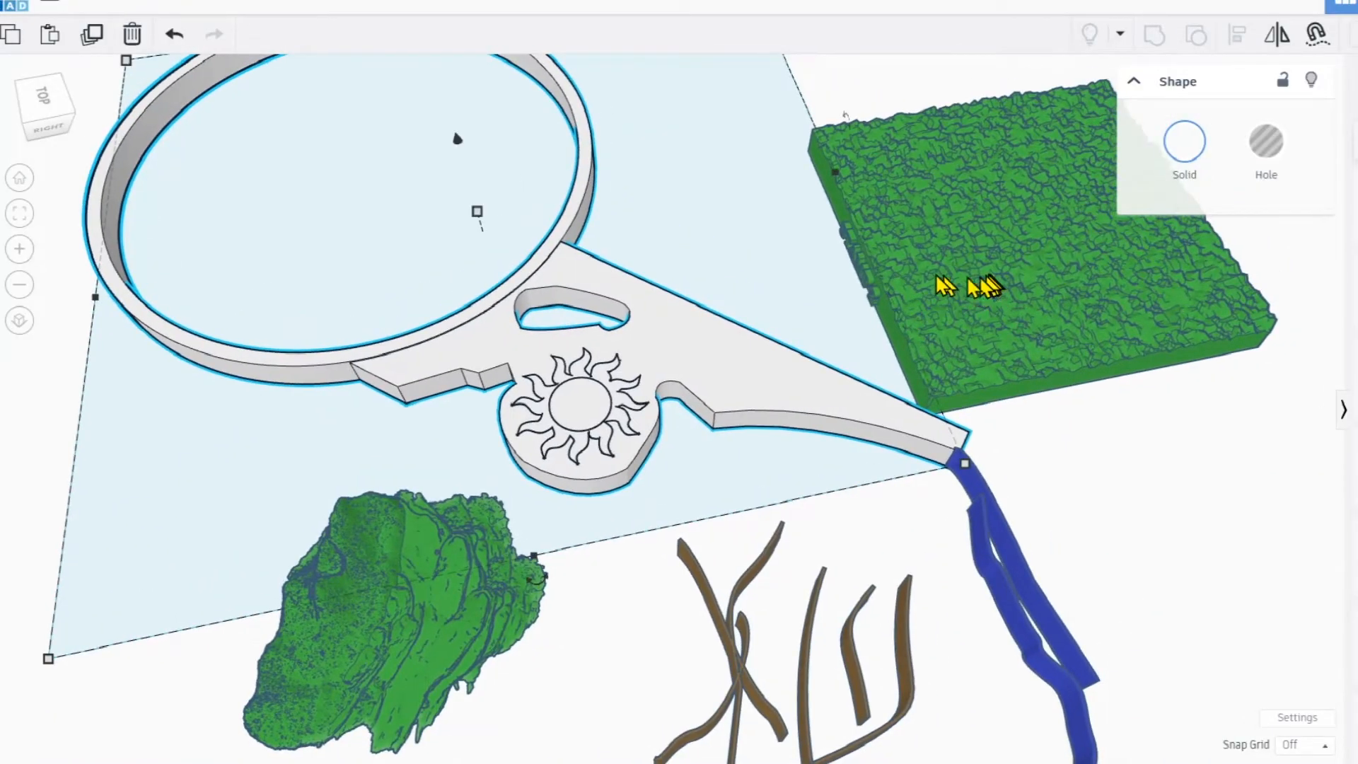
{"action": "left_click_drag", "start_coordinate": [948, 287], "coordinate": [761, 269]}
Inspect the STAMP 2 label on the texture plate's side and look over the frame, scratches and stones.
{"action": "right_click_drag", "start_coordinate": [753, 262], "coordinate": [934, 272]}
{"action": "scroll", "coordinate": [559, 260], "scroll_direction": "up", "scroll_amount": 5}
{"action": "middle_click_drag", "start_coordinate": [460, 728], "coordinate": [572, 373]}
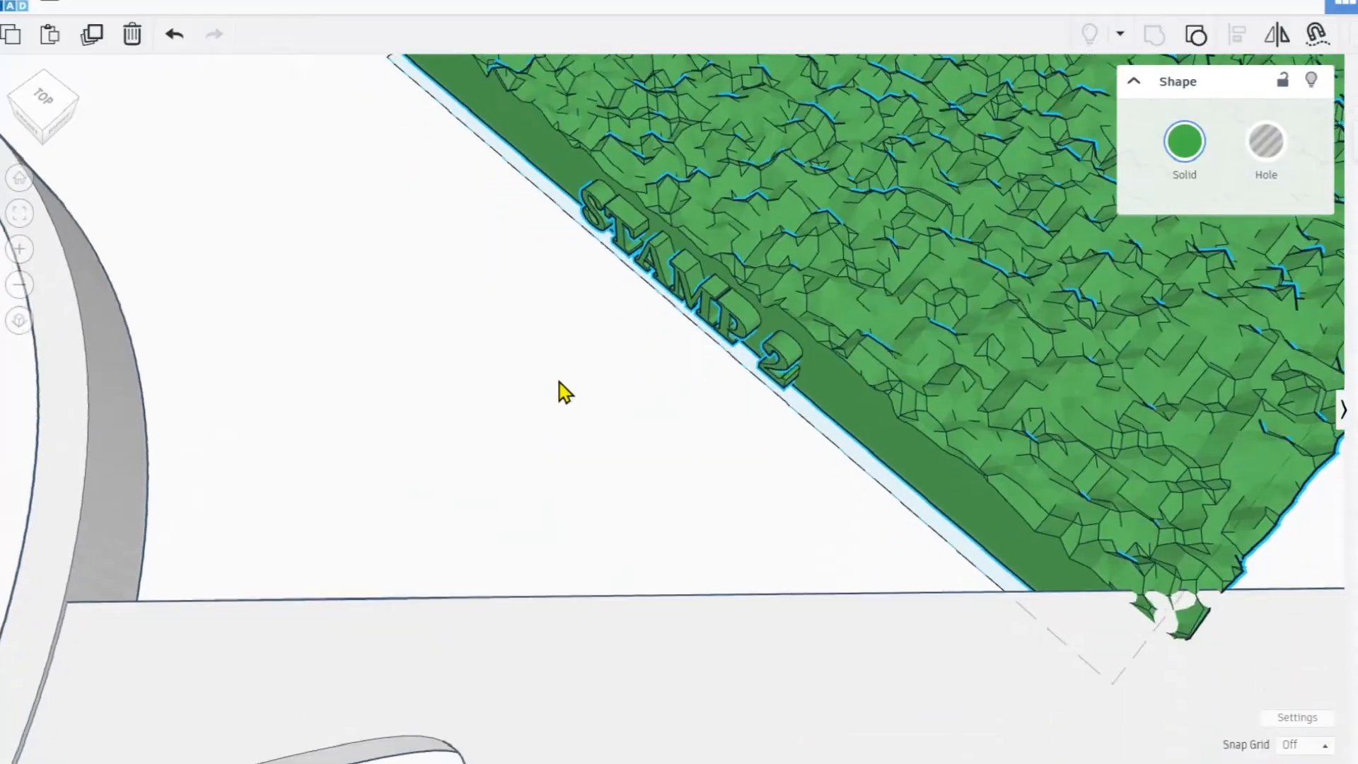
{"action": "scroll", "coordinate": [566, 376], "scroll_direction": "down", "scroll_amount": 2}
{"action": "scroll", "coordinate": [566, 375], "scroll_direction": "down", "scroll_amount": 5}
{"action": "middle_click_drag", "start_coordinate": [497, 449], "coordinate": [552, 357]}
{"action": "right_click_drag", "start_coordinate": [617, 447], "coordinate": [552, 452]}
{"action": "middle_click_drag", "start_coordinate": [552, 452], "coordinate": [579, 410]}
{"action": "scroll", "coordinate": [579, 410], "scroll_direction": "down", "scroll_amount": 2}
{"action": "right_click_drag", "start_coordinate": [580, 549], "coordinate": [544, 559]}
{"action": "right_click_drag", "start_coordinate": [713, 502], "coordinate": [677, 509]}
{"action": "middle_click_drag", "start_coordinate": [534, 516], "coordinate": [745, 436]}
{"action": "middle_click_drag", "start_coordinate": [757, 490], "coordinate": [725, 490]}
{"action": "middle_click_drag", "start_coordinate": [517, 501], "coordinate": [715, 431]}
Move the two outlying green stones in beside the other two stones next to the frame.
{"action": "left_click_drag", "start_coordinate": [279, 293], "coordinate": [516, 480]}
{"action": "left_click_drag", "start_coordinate": [225, 502], "coordinate": [557, 591]}
{"action": "right_click_drag", "start_coordinate": [733, 559], "coordinate": [641, 562]}
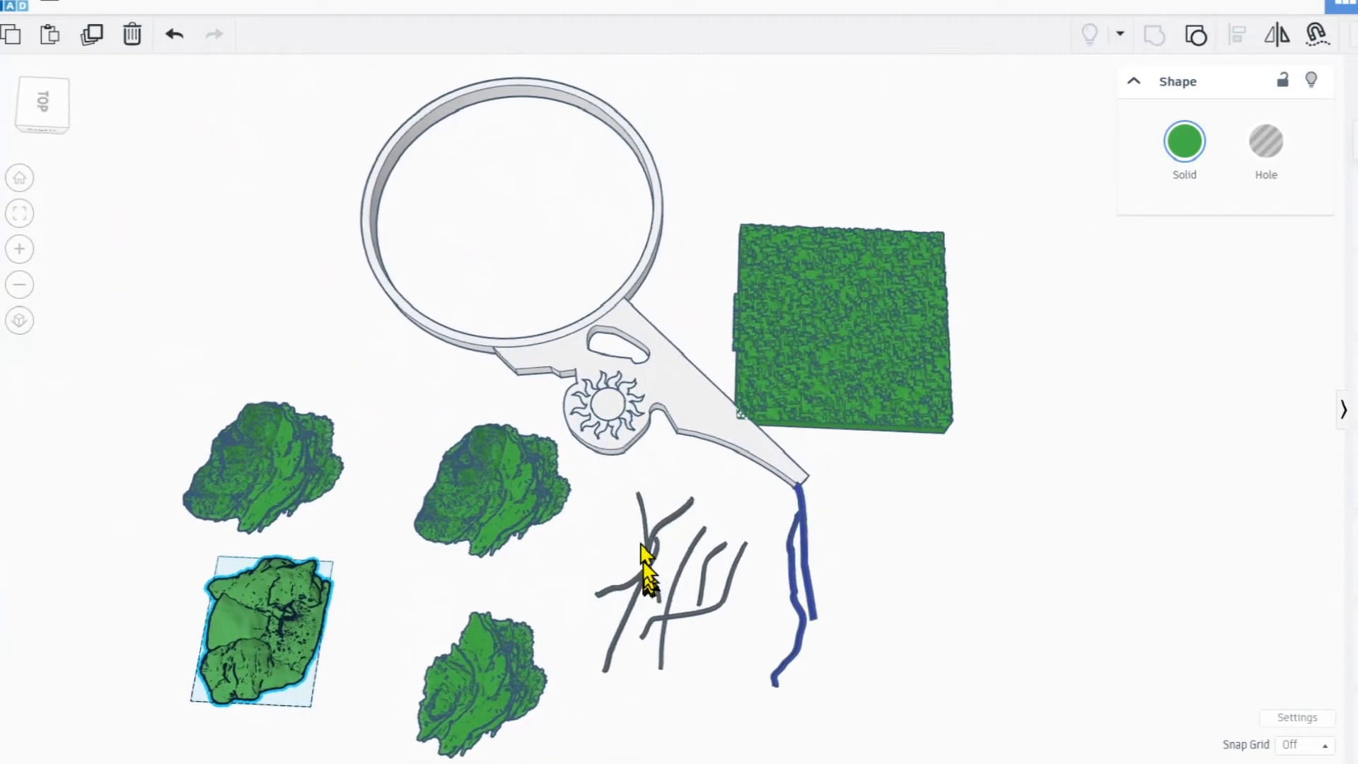
Flip the green texture plate over, turn it into a hole and move it over the round frame.
{"action": "left_click_drag", "start_coordinate": [793, 372], "coordinate": [863, 378]}
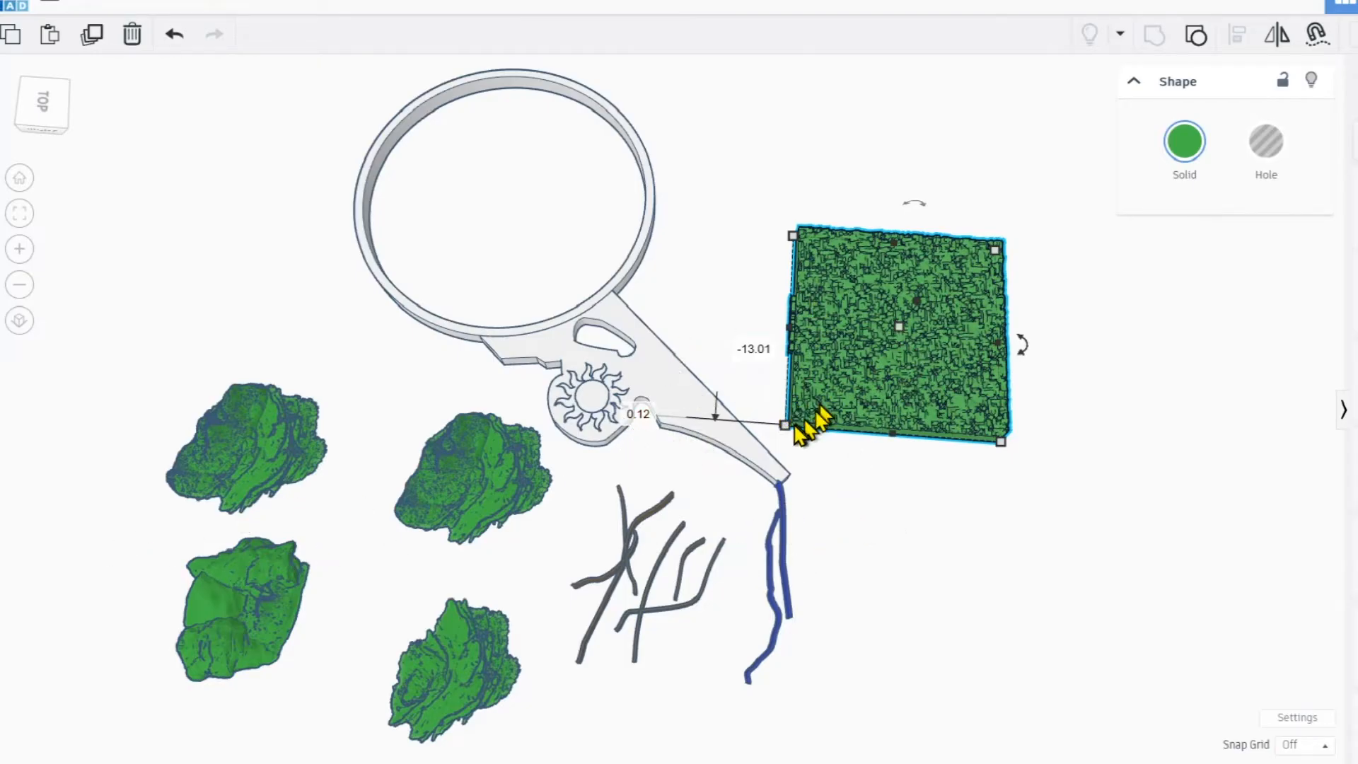
{"action": "right_click_drag", "start_coordinate": [805, 419], "coordinate": [798, 368]}
{"action": "left_click_drag", "start_coordinate": [901, 191], "coordinate": [1212, 304]}
{"action": "left_click", "coordinate": [1267, 142]}
{"action": "left_click_drag", "start_coordinate": [1009, 237], "coordinate": [703, 318]}
Duplicate the texture plate hole, place the copy alongside the original over the frame and group the two.
{"action": "key", "text": "ctrl+d"}
{"action": "left_click_drag", "start_coordinate": [792, 431], "coordinate": [643, 222]}
{"action": "left_click", "coordinate": [680, 439], "text": "shift"}
{"action": "right_click_drag", "start_coordinate": [669, 425], "coordinate": [885, 396]}
{"action": "left_click", "coordinate": [778, 396]}
{"action": "left_click", "coordinate": [885, 422], "text": "shift"}
{"action": "key", "text": "ctrl+g"}
Duplicate the grouped texture hole, position the copy to cover more of the frame and mirror it.
{"action": "left_click_drag", "start_coordinate": [676, 506], "coordinate": [558, 564]}
{"action": "right_click_drag", "start_coordinate": [558, 564], "coordinate": [587, 623]}
{"action": "key", "text": "ctrl+d"}
{"action": "left_click_drag", "start_coordinate": [801, 163], "coordinate": [818, 81]}
{"action": "left_click_drag", "start_coordinate": [679, 396], "coordinate": [771, 417]}
{"action": "right_click_drag", "start_coordinate": [771, 417], "coordinate": [813, 233]}
{"action": "left_click_drag", "start_coordinate": [651, 311], "coordinate": [651, 417]}
{"action": "left_click", "coordinate": [1277, 34]}
Shift the texture hole vertically by about 6.59 mm against the frame's surface and group it with the frame to cut the texture.
{"action": "right_click_drag", "start_coordinate": [813, 418], "coordinate": [707, 213]}
{"action": "scroll", "coordinate": [606, 325], "scroll_direction": "up", "scroll_amount": 5}
{"action": "left_click", "coordinate": [640, 543]}
{"action": "left_click_drag", "start_coordinate": [856, 446], "coordinate": [834, 364]}
{"action": "left_click", "coordinate": [845, 283]}
{"action": "scroll", "coordinate": [855, 396], "scroll_direction": "up", "scroll_amount": 2}
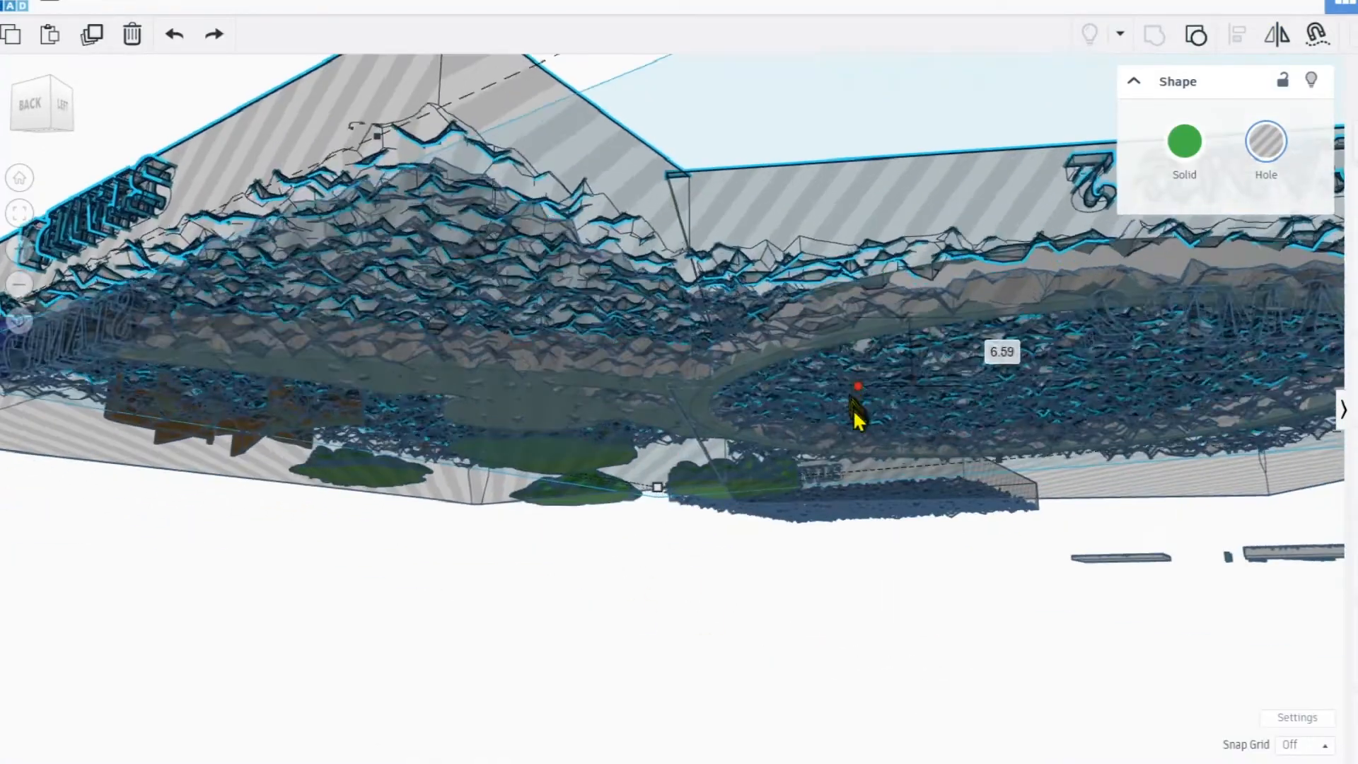
{"action": "right_click_drag", "start_coordinate": [855, 397], "coordinate": [835, 509]}
{"action": "scroll", "coordinate": [834, 509], "scroll_direction": "down", "scroll_amount": 5}
{"action": "left_click", "coordinate": [743, 488], "text": "shift"}
{"action": "key", "text": "ctrl+g"}
Move the brown scratch shape across the textured handle and raise it about 4.81 mm, with a final height adjustment.
{"action": "right_click_drag", "start_coordinate": [742, 488], "coordinate": [555, 440]}
{"action": "scroll", "coordinate": [557, 419], "scroll_direction": "up", "scroll_amount": 3}
{"action": "left_click_drag", "start_coordinate": [778, 580], "coordinate": [983, 425]}
{"action": "right_click_drag", "start_coordinate": [984, 424], "coordinate": [636, 467]}
{"action": "left_click_drag", "start_coordinate": [564, 404], "coordinate": [564, 363]}
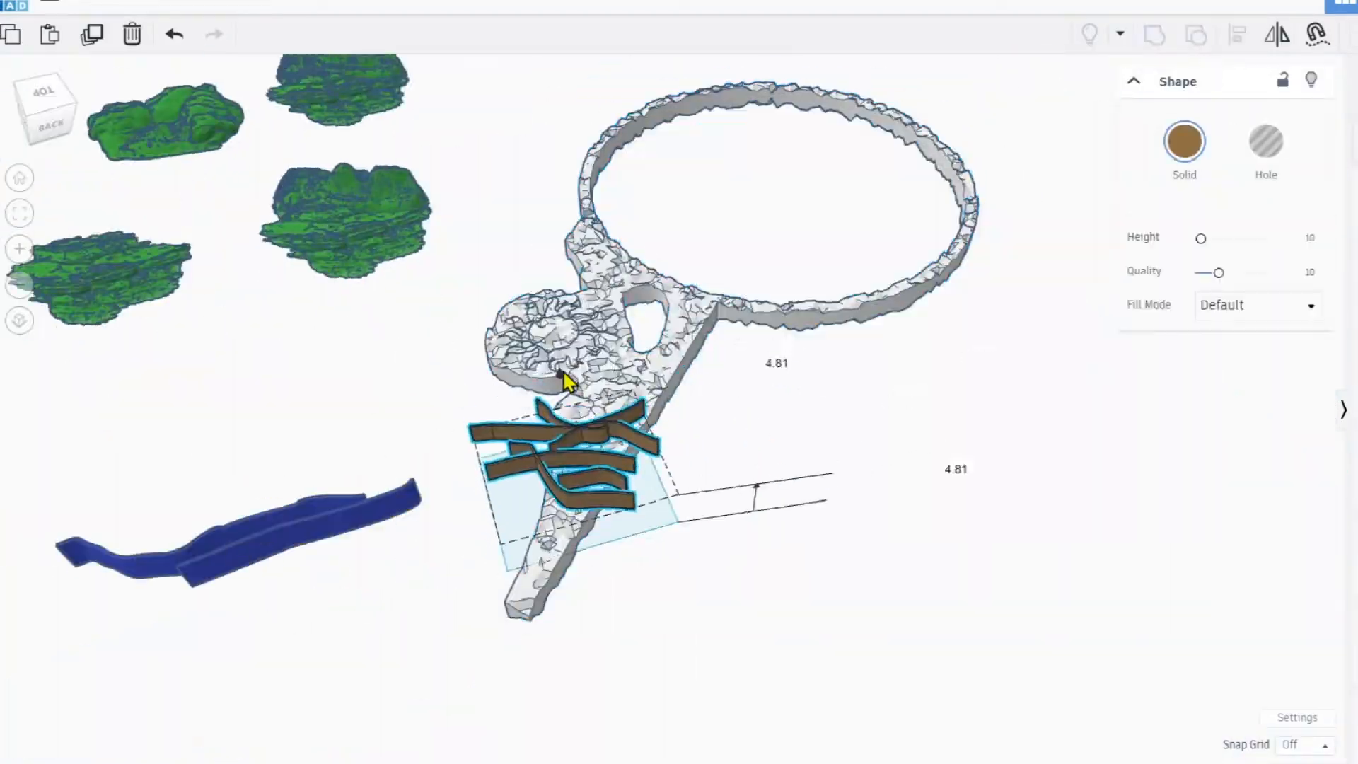
{"action": "scroll", "coordinate": [565, 396], "scroll_direction": "up", "scroll_amount": 3}
{"action": "left_click_drag", "start_coordinate": [564, 291], "coordinate": [564, 304]}
Duplicate the brown scratch shape, place the copy farther along the textured frame and turn both into holes.
{"action": "key", "text": "ctrl+d"}
{"action": "left_click_drag", "start_coordinate": [601, 417], "coordinate": [601, 198]}
{"action": "right_click_drag", "start_coordinate": [834, 503], "coordinate": [878, 559]}
{"action": "left_click", "coordinate": [602, 425], "text": "shift"}
{"action": "left_click", "coordinate": [1266, 142]}
Shrink one green stone next to the textured frame, turn it into a hole and raise it.
{"action": "right_click_drag", "start_coordinate": [835, 329], "coordinate": [778, 241]}
{"action": "left_click_drag", "start_coordinate": [243, 205], "coordinate": [1019, 453]}
{"action": "left_click_drag", "start_coordinate": [1200, 536], "coordinate": [882, 623]}
{"action": "left_click", "coordinate": [1267, 142]}
{"action": "scroll", "coordinate": [991, 467], "scroll_direction": "up", "scroll_amount": 5}
{"action": "left_click_drag", "start_coordinate": [76, 488], "coordinate": [76, 430]}
Duplicate the stone hole, move the copy to another spot beside the textured frame and raise it.
{"action": "key", "text": "ctrl+d"}
{"action": "left_click_drag", "start_coordinate": [969, 445], "coordinate": [106, 340]}
{"action": "left_click_drag", "start_coordinate": [48, 244], "coordinate": [48, 209]}
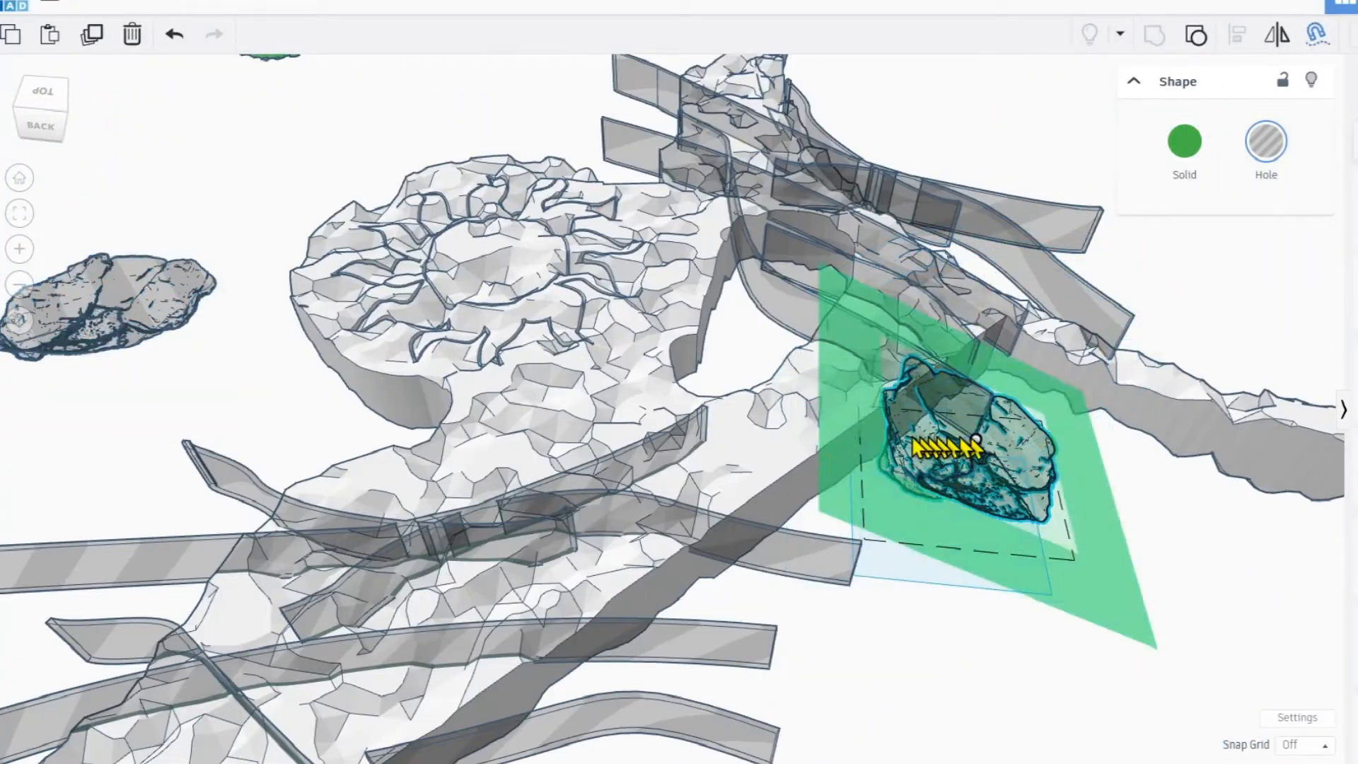
Duplicate the stone hole and move the copy across to another part of the textured handle.
{"action": "scroll", "coordinate": [767, 170], "scroll_direction": "down", "scroll_amount": 4}
{"action": "key", "text": "ctrl+d"}
{"action": "left_click_drag", "start_coordinate": [964, 452], "coordinate": [595, 735]}
{"action": "middle_click_drag", "start_coordinate": [594, 708], "coordinate": [685, 453]}
{"action": "right_click_drag", "start_coordinate": [685, 427], "coordinate": [438, 495]}
Make another copy of the stone hole, shift it along the textured handle and adjust its position against the surface.
{"action": "key", "text": "ctrl+d"}
{"action": "left_click_drag", "start_coordinate": [467, 559], "coordinate": [324, 495]}
{"action": "scroll", "coordinate": [324, 495], "scroll_direction": "up", "scroll_amount": 4}
{"action": "right_click_drag", "start_coordinate": [324, 495], "coordinate": [453, 382]}
{"action": "left_click_drag", "start_coordinate": [458, 375], "coordinate": [450, 628]}
{"action": "right_click_drag", "start_coordinate": [449, 628], "coordinate": [526, 535]}
{"action": "scroll", "coordinate": [526, 535], "scroll_direction": "down", "scroll_amount": 4}
Add one more duplicate of the stone hole and position it at a different spot on the textured frame.
{"action": "middle_click_drag", "start_coordinate": [19, 223], "coordinate": [322, 437]}
{"action": "key", "text": "ctrl+d"}
{"action": "left_click_drag", "start_coordinate": [520, 497], "coordinate": [471, 497]}
{"action": "right_click_drag", "start_coordinate": [471, 496], "coordinate": [812, 591]}
{"action": "left_click_drag", "start_coordinate": [819, 242], "coordinate": [710, 419]}
Add the textured frame parts to the selection and group them with the holes to cut the scratches and stone impressions.
{"action": "scroll", "coordinate": [711, 418], "scroll_direction": "down", "scroll_amount": 5}
{"action": "right_click_drag", "start_coordinate": [710, 419], "coordinate": [849, 453]}
{"action": "left_click", "coordinate": [919, 401], "text": "shift"}
{"action": "left_click", "coordinate": [558, 442], "text": "shift"}
{"action": "right_click_drag", "start_coordinate": [919, 400], "coordinate": [1082, 679]}
{"action": "left_click", "coordinate": [1156, 35]}
{"action": "right_click_drag", "start_coordinate": [661, 425], "coordinate": [24, 221]}
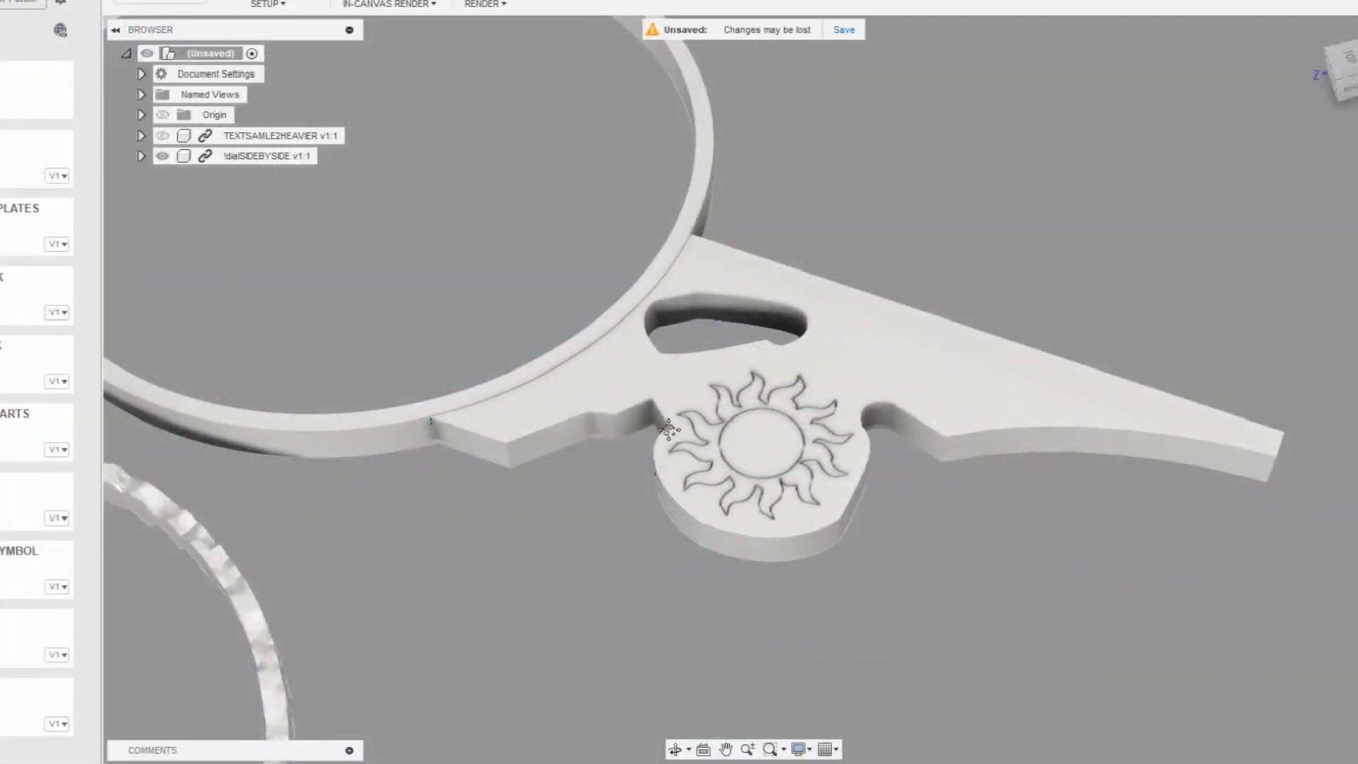
Switch to Fusion 360 and compare the smooth handled frame with its textured version from several angles.
{"action": "middle_click_drag", "start_coordinate": [669, 429], "coordinate": [672, 206], "text": "shift"}
{"action": "scroll", "coordinate": [669, 429], "scroll_direction": "down", "scroll_amount": 5}
{"action": "middle_click_drag", "start_coordinate": [645, 280], "coordinate": [771, 262]}
{"action": "middle_click_drag", "start_coordinate": [591, 394], "coordinate": [646, 322], "text": "shift"}
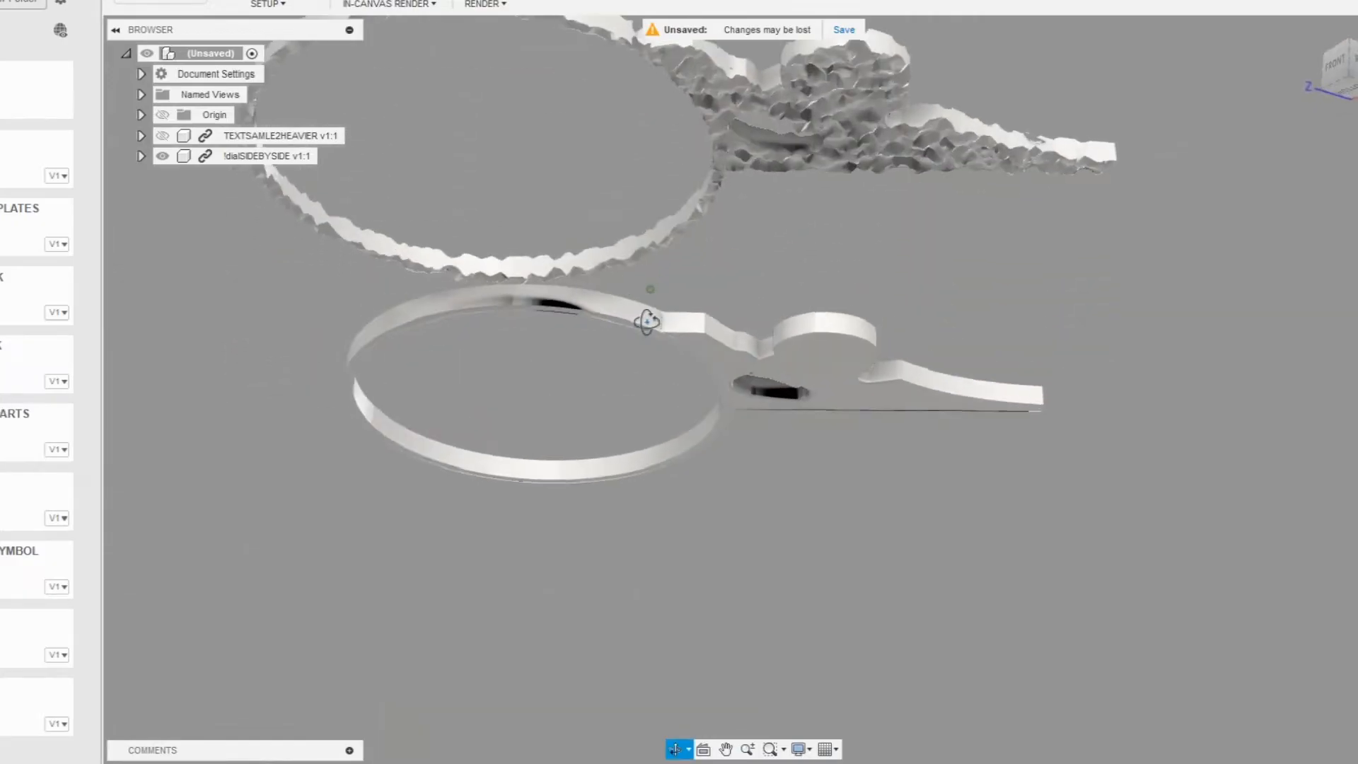
{"action": "middle_click_drag", "start_coordinate": [746, 278], "coordinate": [746, 306]}
{"action": "scroll", "coordinate": [752, 244], "scroll_direction": "up", "scroll_amount": 2}
{"action": "middle_click_drag", "start_coordinate": [751, 247], "coordinate": [762, 374]}
{"action": "middle_click_drag", "start_coordinate": [810, 369], "coordinate": [972, 379], "text": "shift"}
{"action": "scroll", "coordinate": [972, 375], "scroll_direction": "up", "scroll_amount": 10}
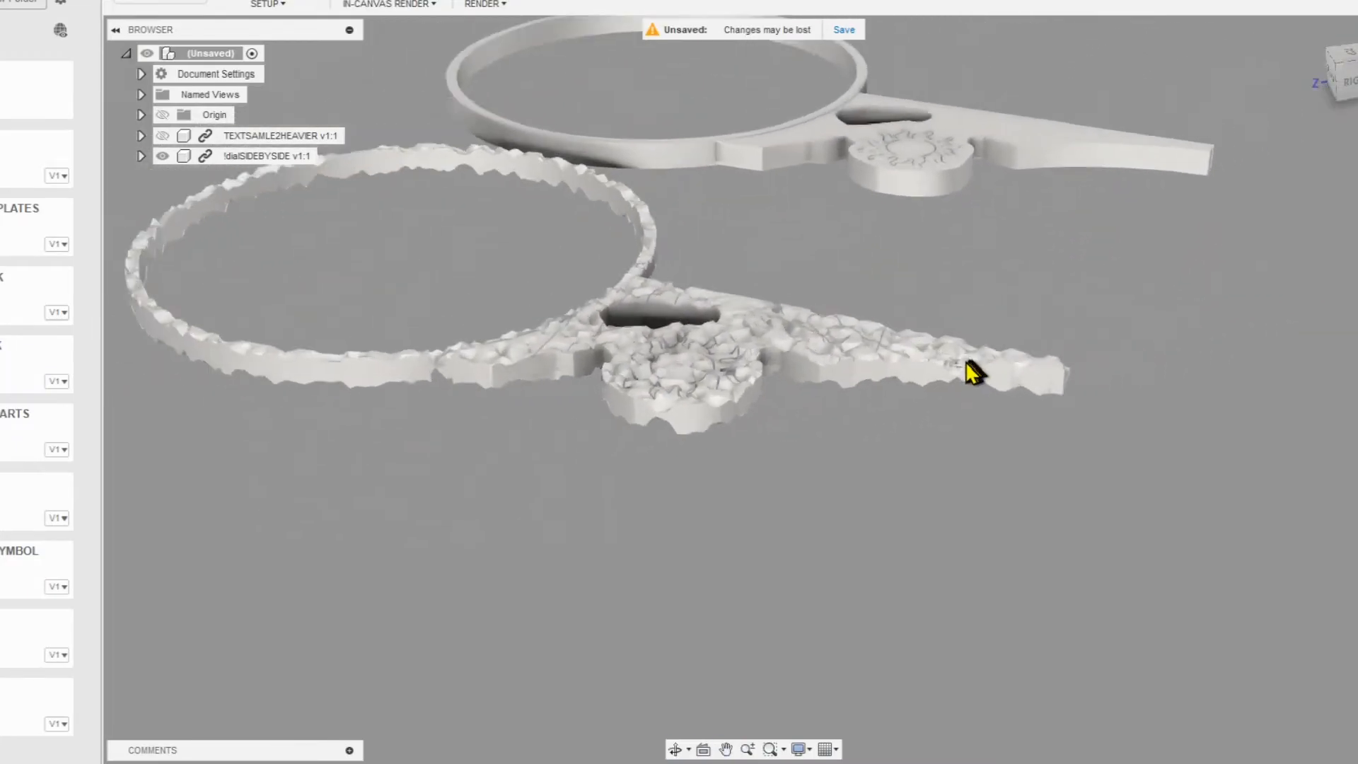
Examine the scratches, stone impressions and sun emblem on the textured handle up close.
{"action": "scroll", "coordinate": [956, 386], "scroll_direction": "up", "scroll_amount": 3}
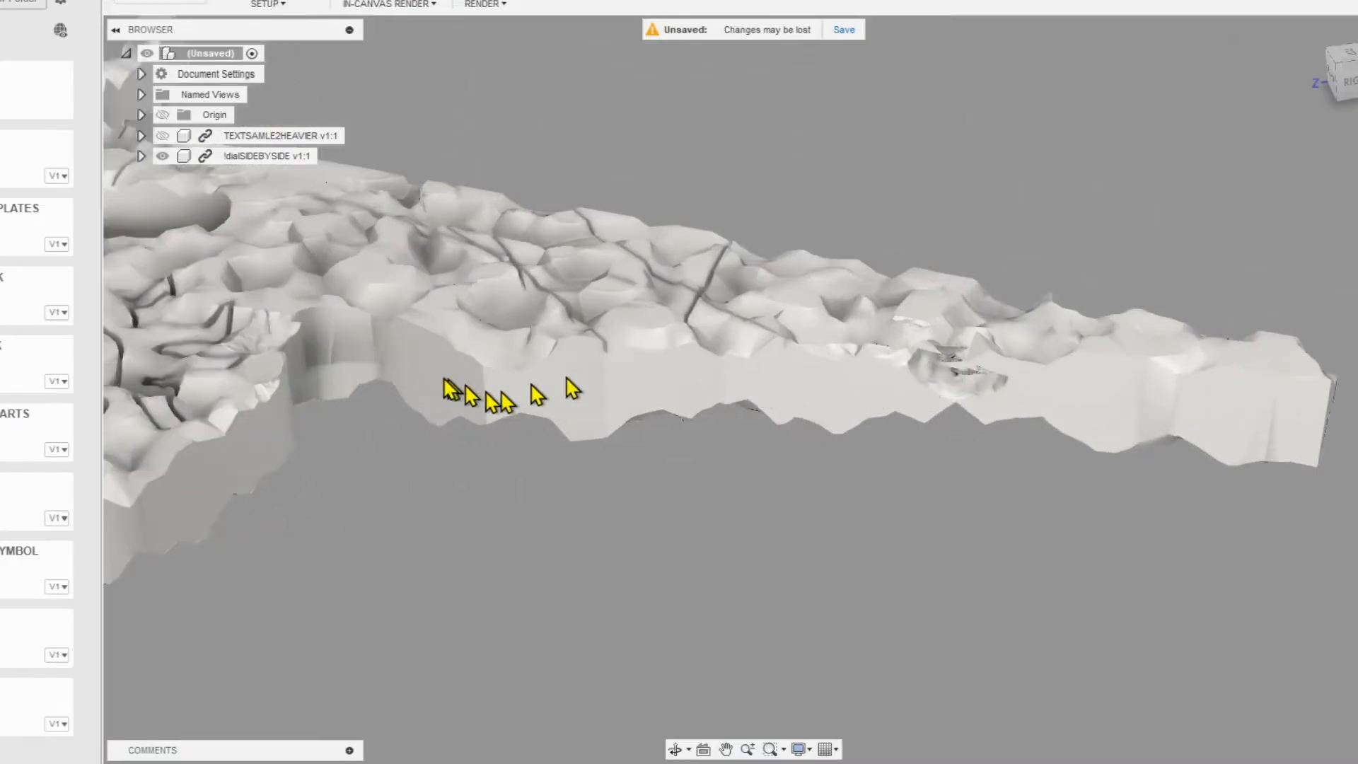
{"action": "middle_click_drag", "start_coordinate": [464, 372], "coordinate": [881, 379]}
{"action": "scroll", "coordinate": [518, 403], "scroll_direction": "up", "scroll_amount": 3}
{"action": "scroll", "coordinate": [520, 402], "scroll_direction": "down", "scroll_amount": 2}
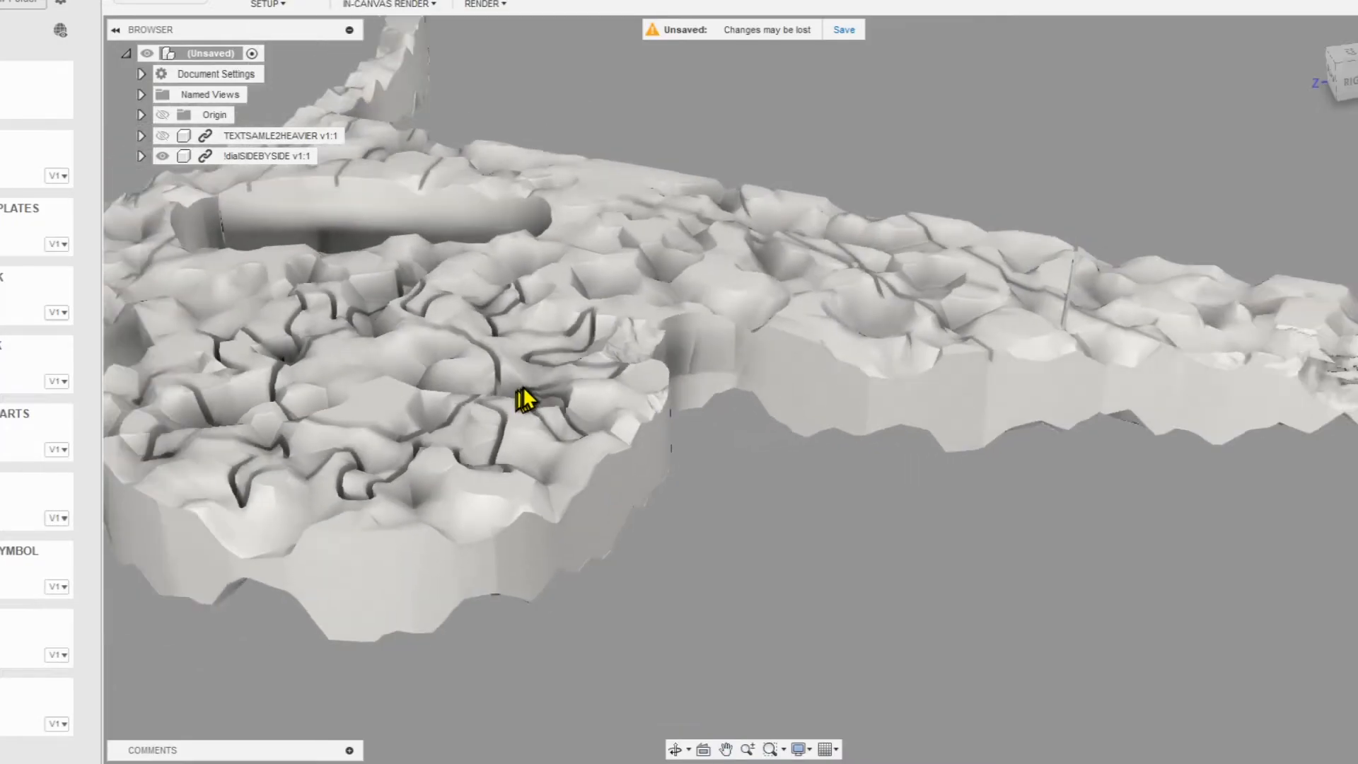
{"action": "scroll", "coordinate": [425, 312], "scroll_direction": "down", "scroll_amount": 2}
{"action": "scroll", "coordinate": [540, 324], "scroll_direction": "up", "scroll_amount": 3}
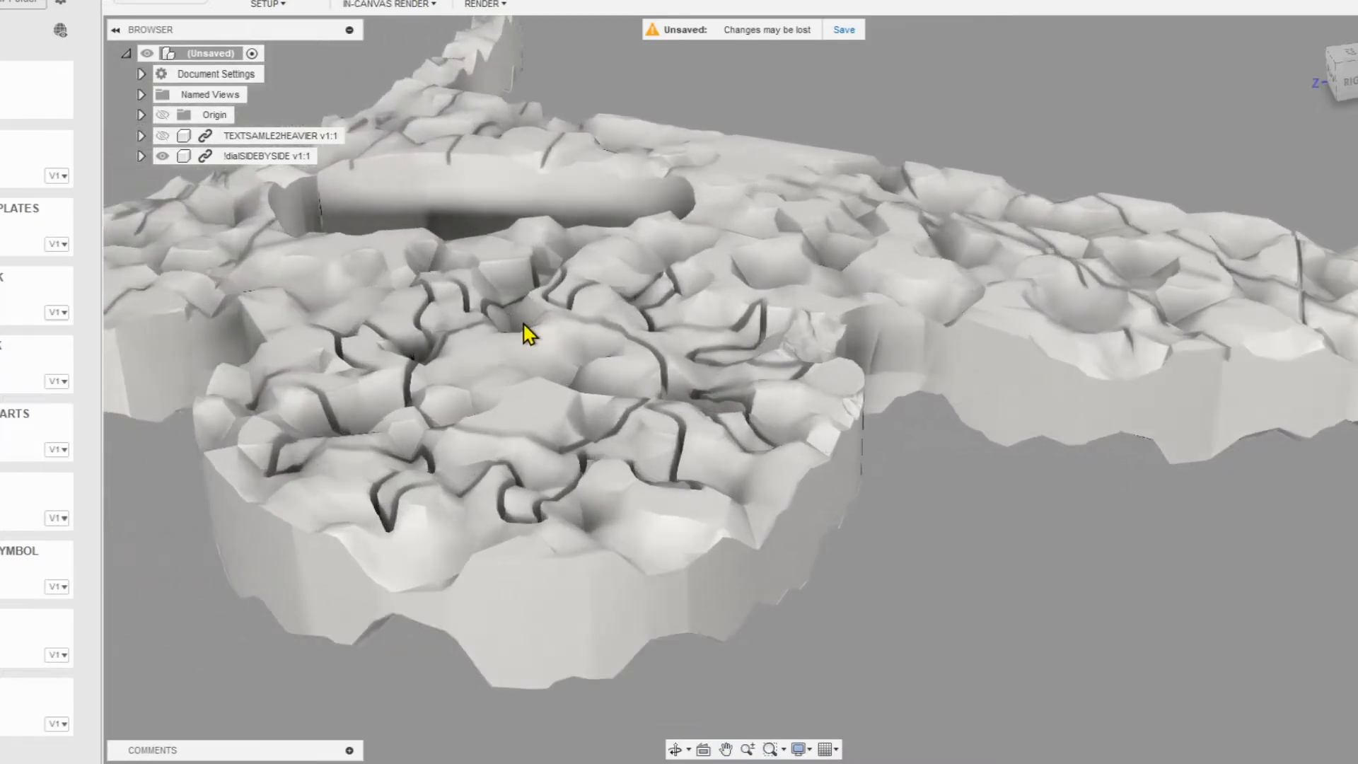
{"action": "scroll", "coordinate": [537, 329], "scroll_direction": "up", "scroll_amount": 3}
{"action": "scroll", "coordinate": [550, 325], "scroll_direction": "down", "scroll_amount": 4}
{"action": "middle_click_drag", "start_coordinate": [550, 322], "coordinate": [541, 360], "text": "shift"}
{"action": "scroll", "coordinate": [540, 324], "scroll_direction": "up", "scroll_amount": 2}
{"action": "scroll", "coordinate": [554, 324], "scroll_direction": "down", "scroll_amount": 5}
{"action": "middle_click_drag", "start_coordinate": [570, 331], "coordinate": [818, 306]}
{"action": "scroll", "coordinate": [574, 322], "scroll_direction": "down", "scroll_amount": 3}
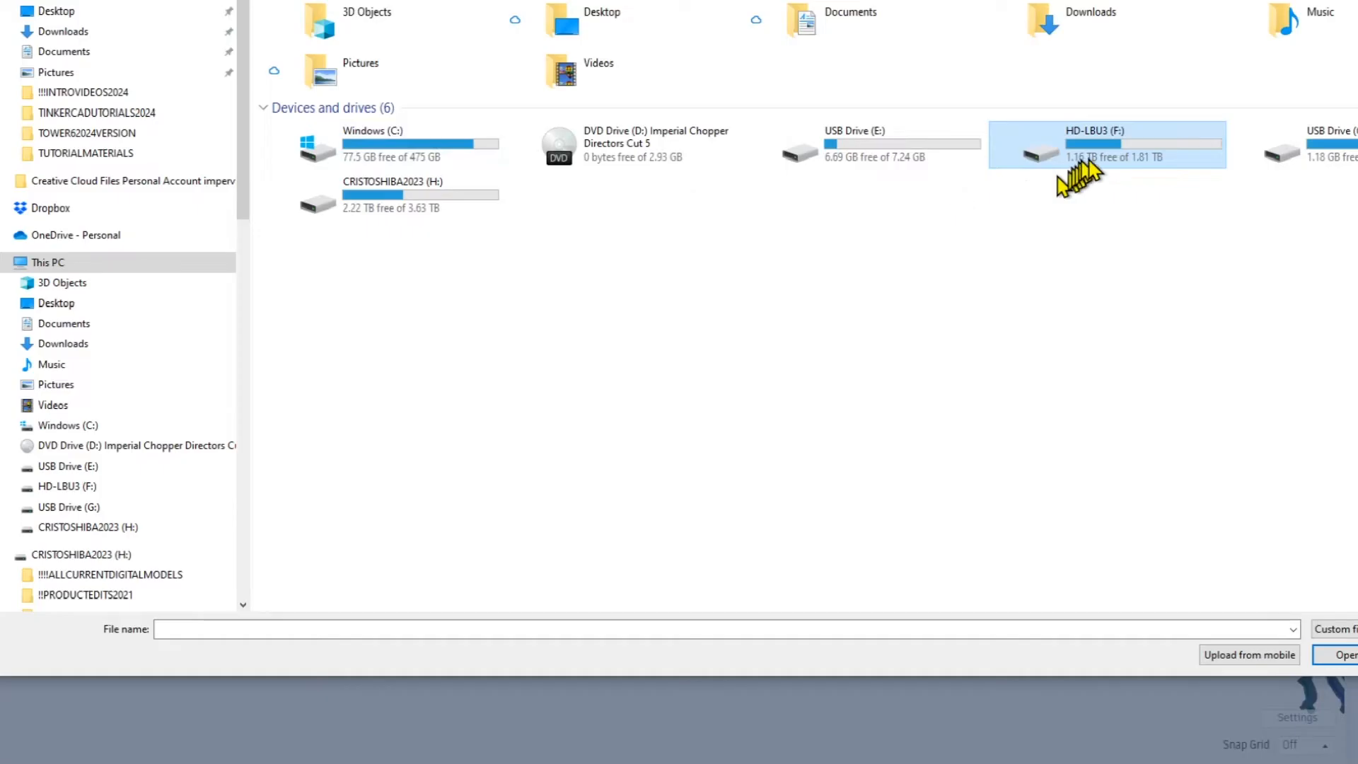
Import mountain2 from the TEXTURE_PACK folder inside TEXTUREPACKS on drive HD-LBU3 (F:), in millimetres at 100% scale.
{"action": "double_click", "coordinate": [1106, 145]}
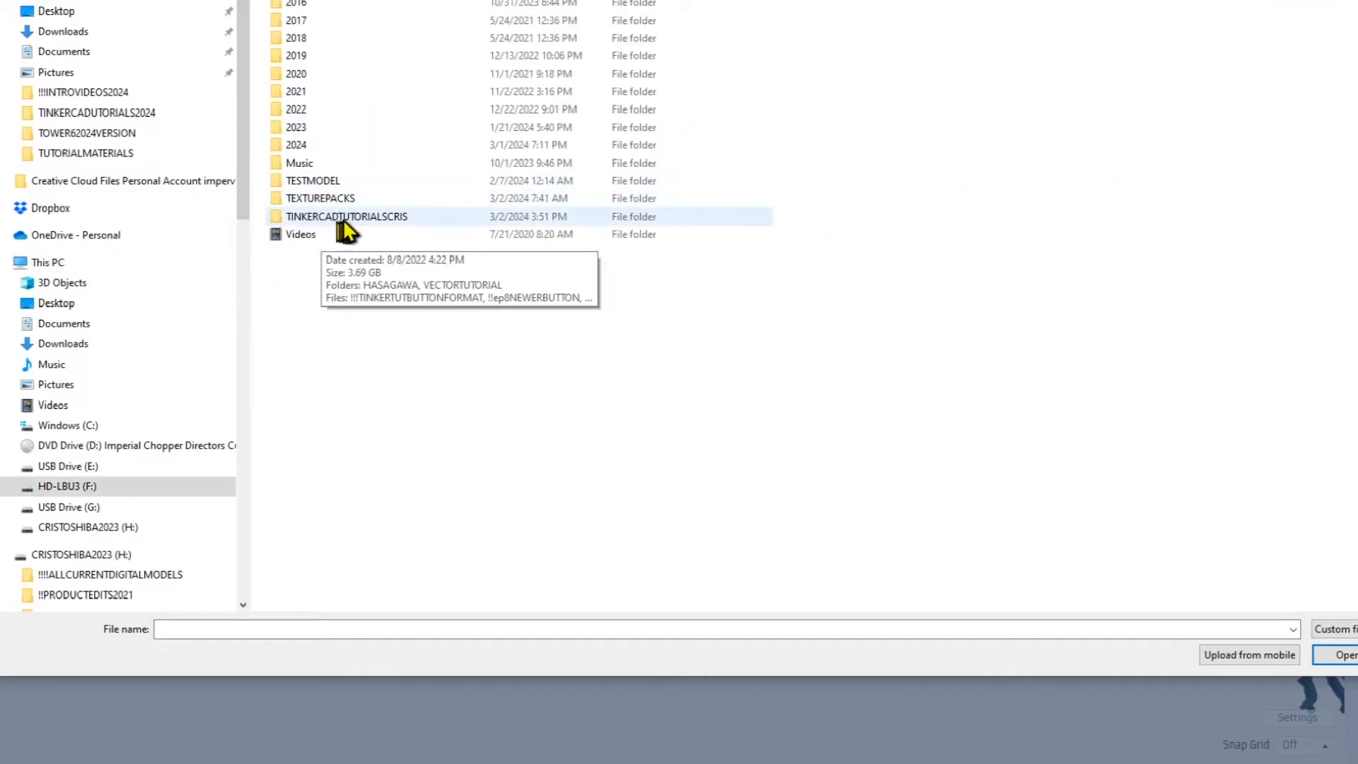
{"action": "double_click", "coordinate": [333, 199]}
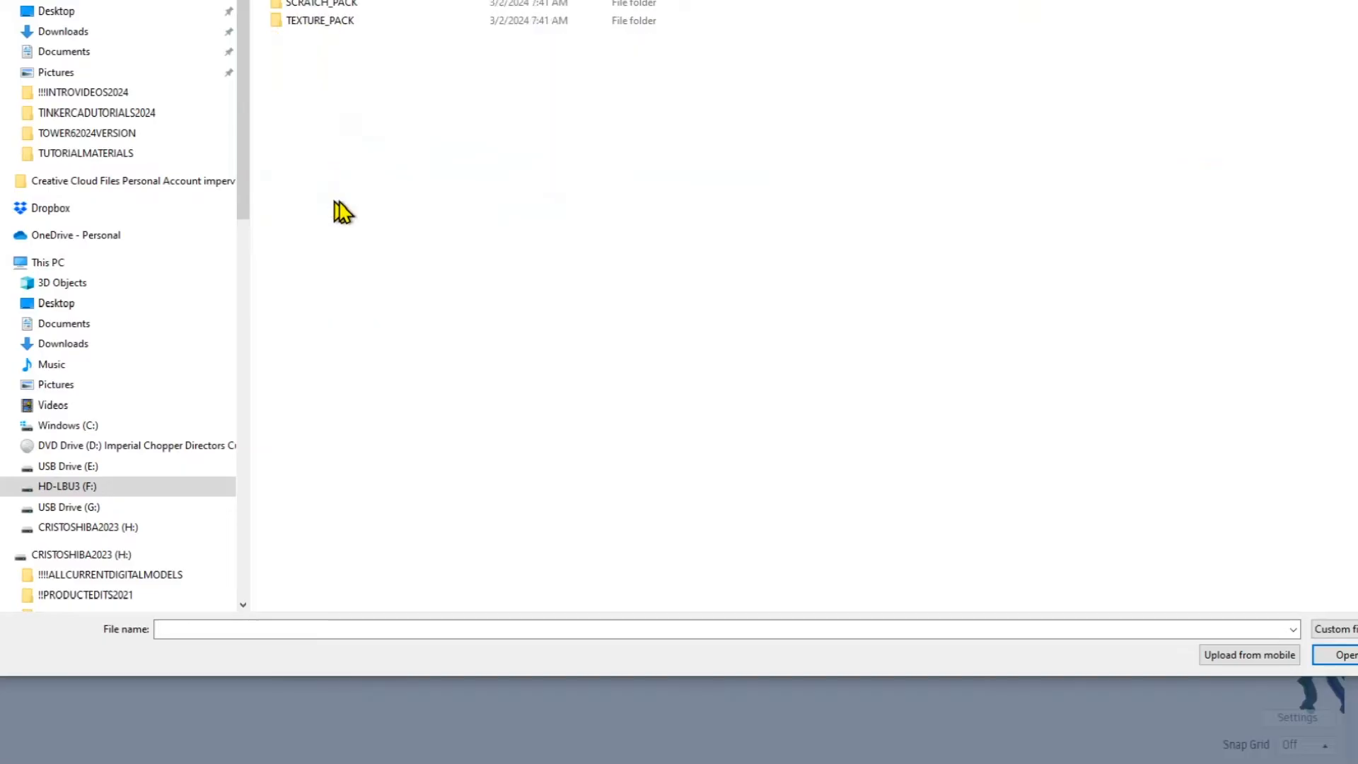
{"action": "double_click", "coordinate": [304, 22]}
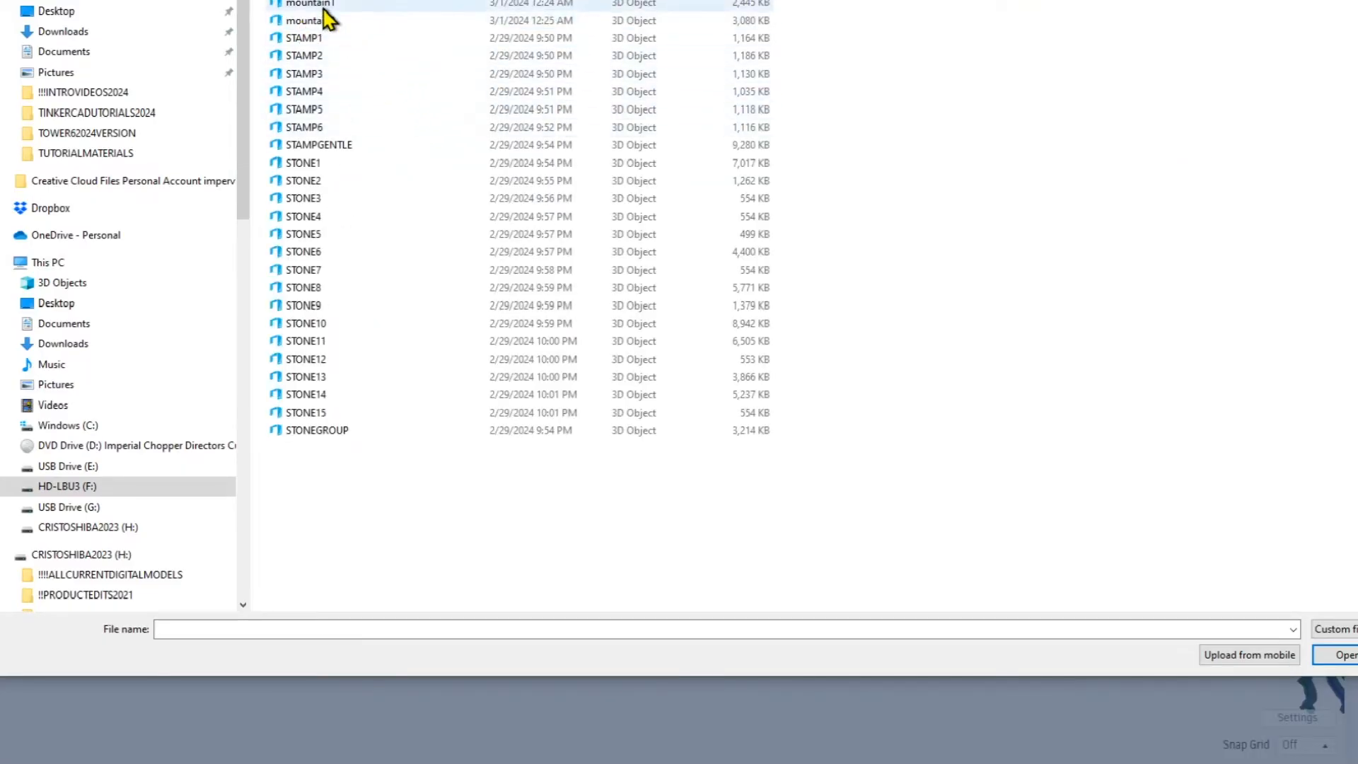
{"action": "left_click", "coordinate": [325, 4]}
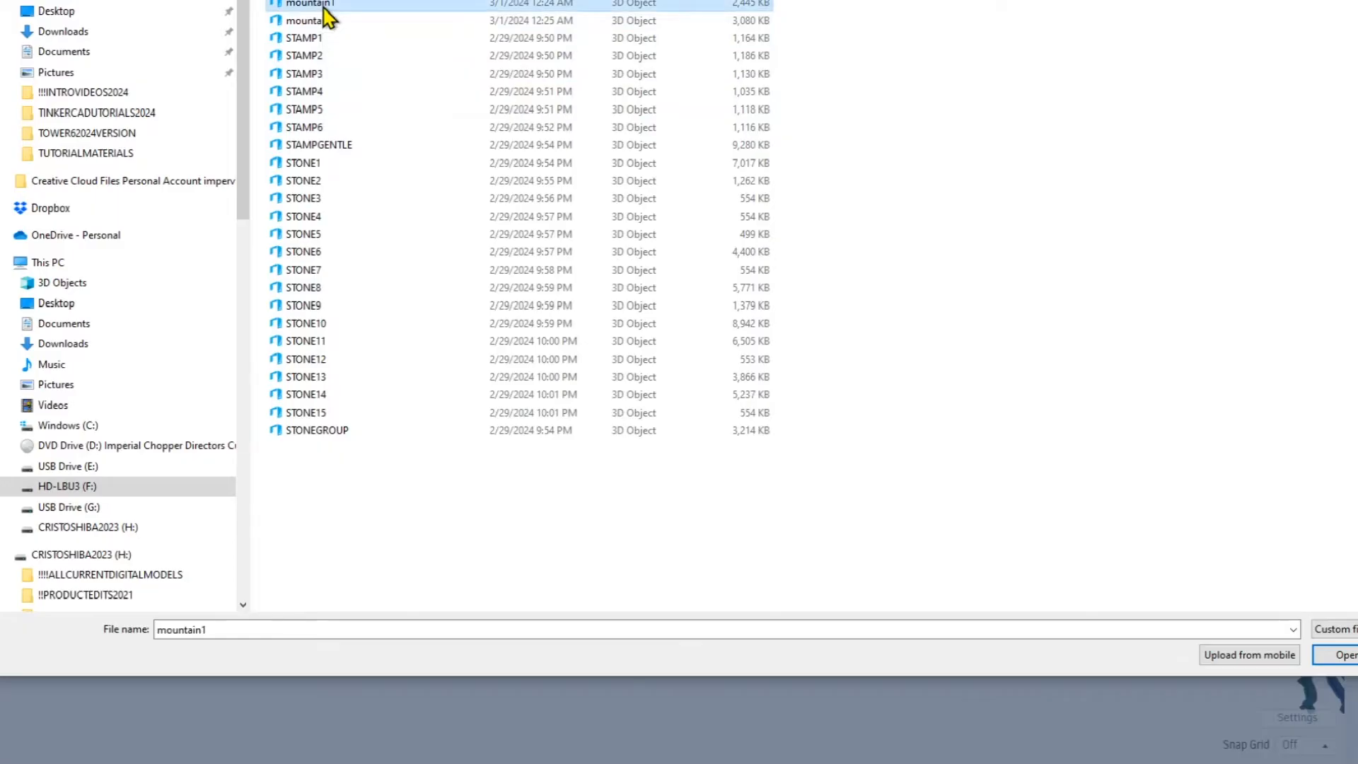
{"action": "left_click", "coordinate": [328, 23]}
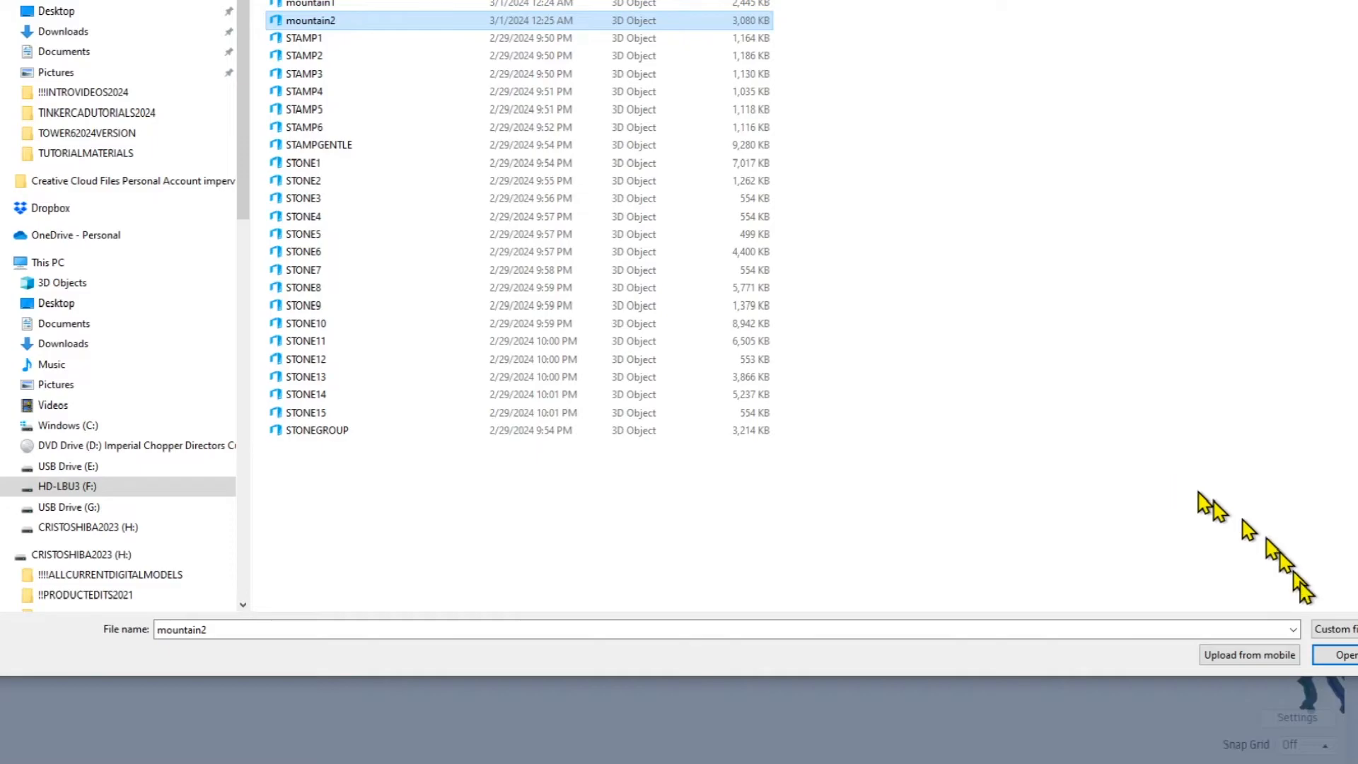
{"action": "left_click", "coordinate": [1342, 657]}
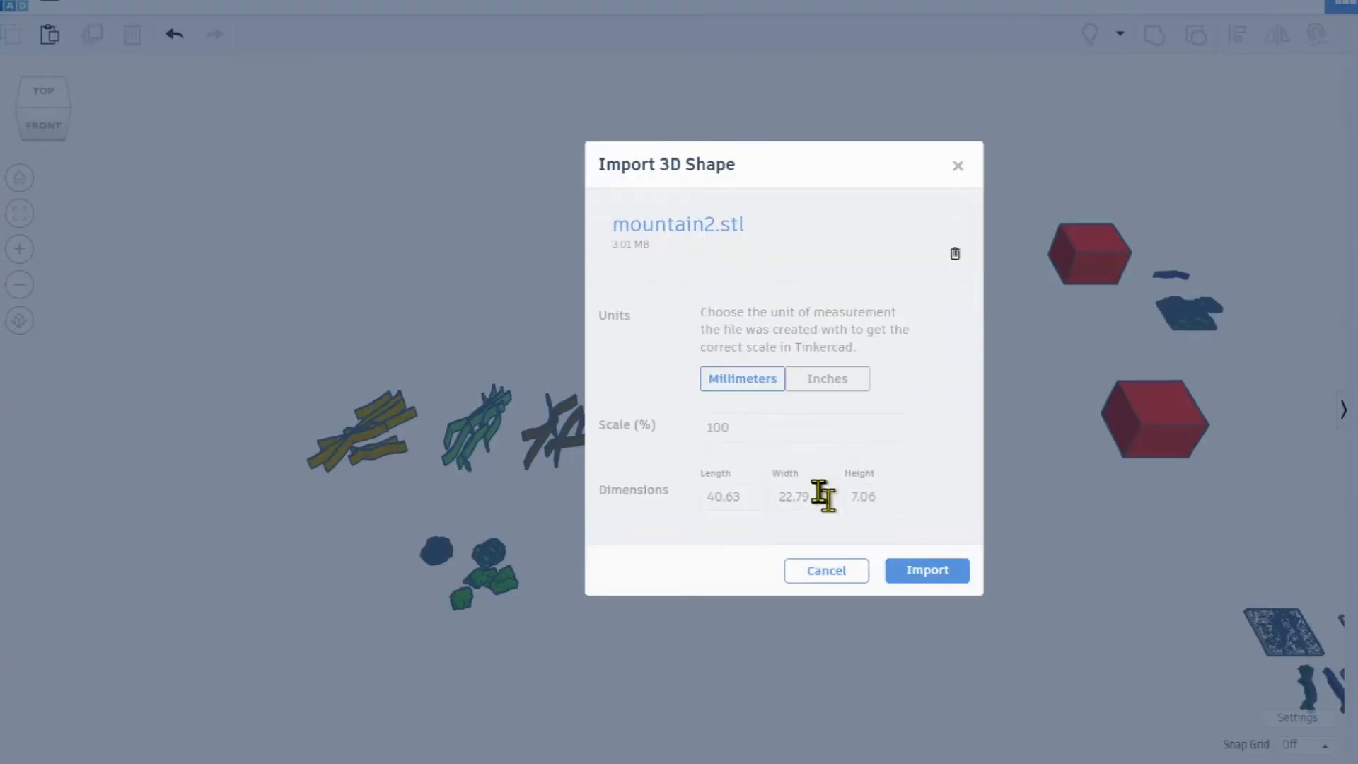
{"action": "left_click", "coordinate": [924, 581]}
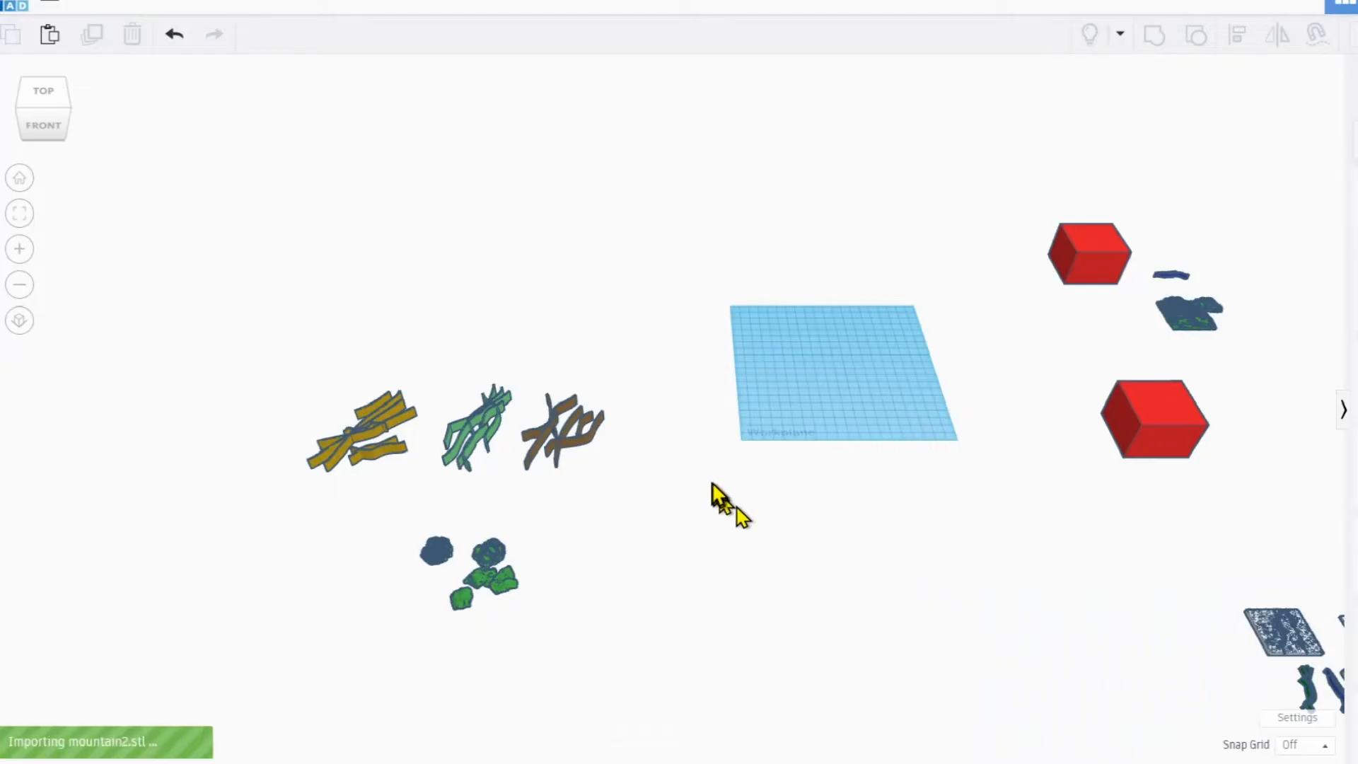
Look over the yellow, green and brown scratch shapes beside the workplane.
{"action": "scroll", "coordinate": [418, 432], "scroll_direction": "up", "scroll_amount": 2}
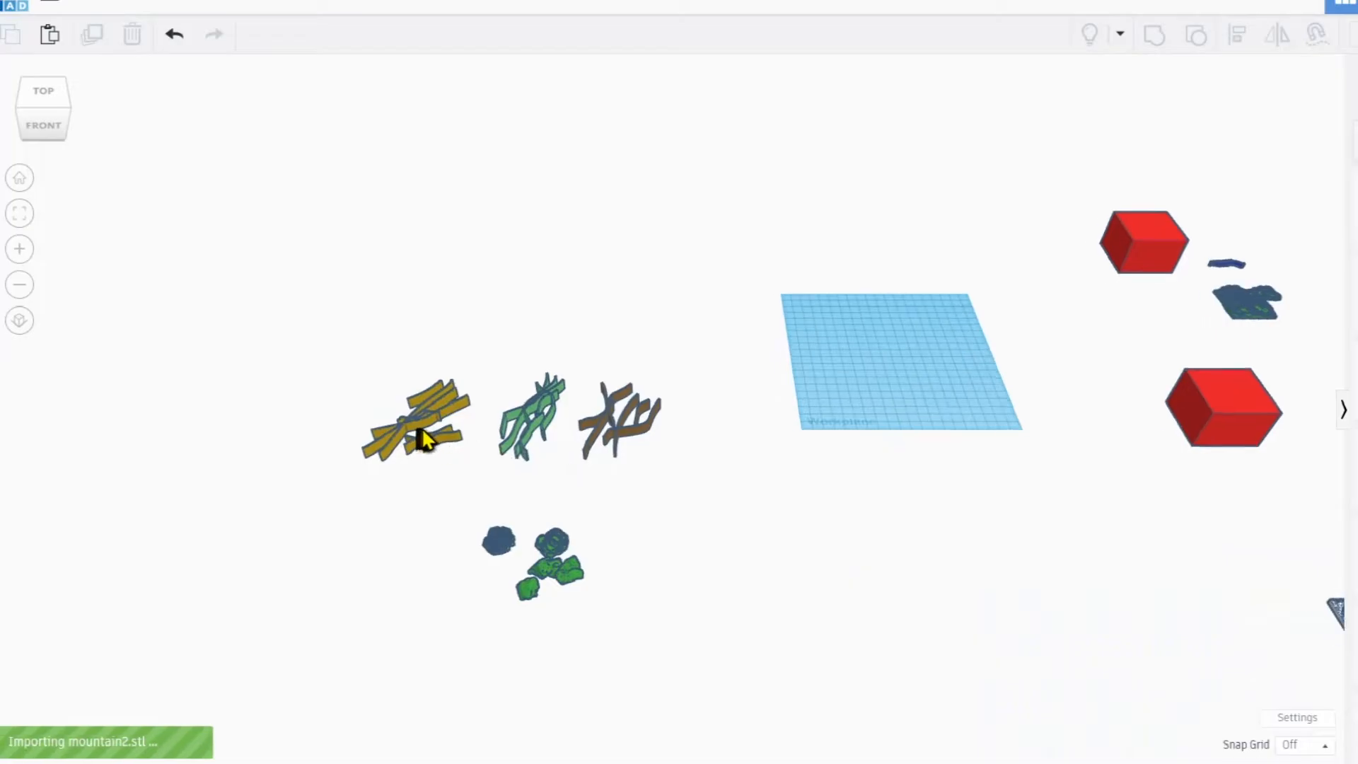
{"action": "right_click_drag", "start_coordinate": [582, 446], "coordinate": [580, 481]}
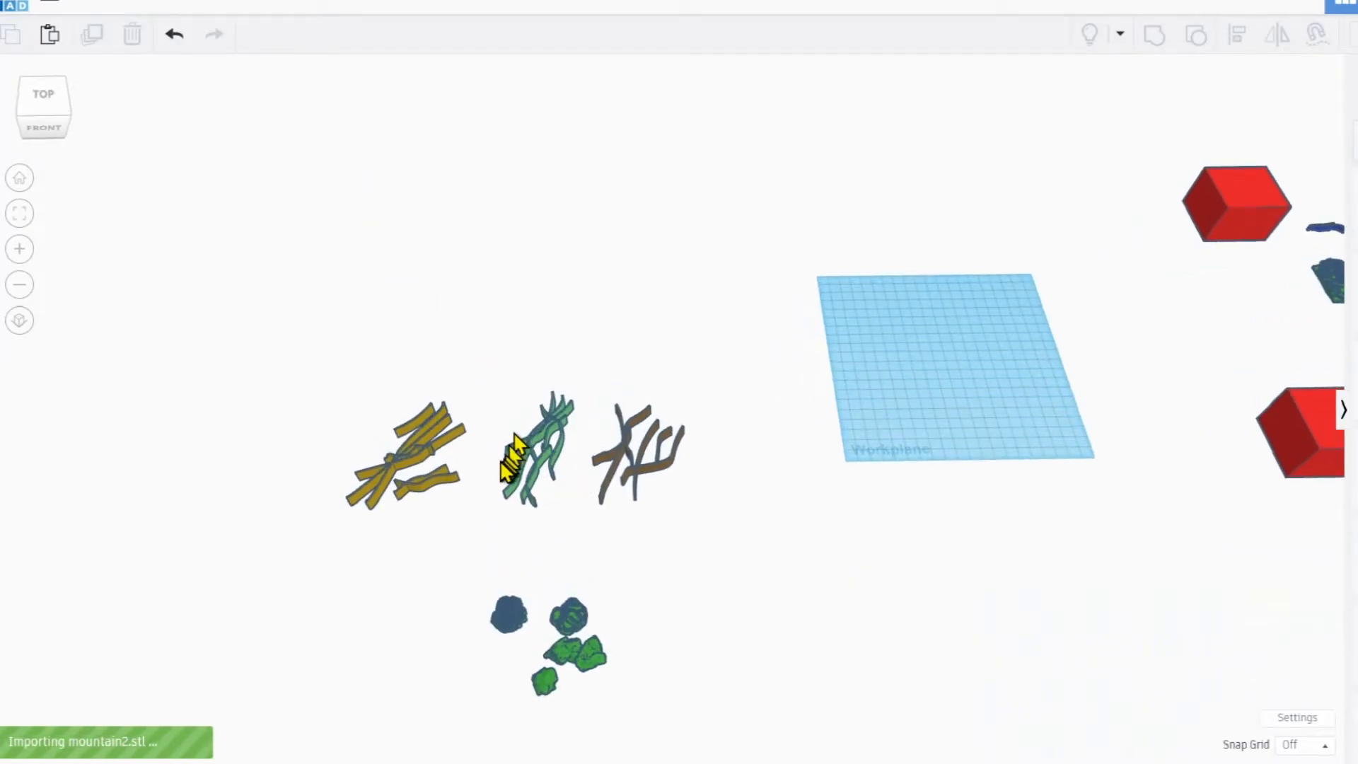
{"action": "scroll", "coordinate": [495, 467], "scroll_direction": "up", "scroll_amount": 5}
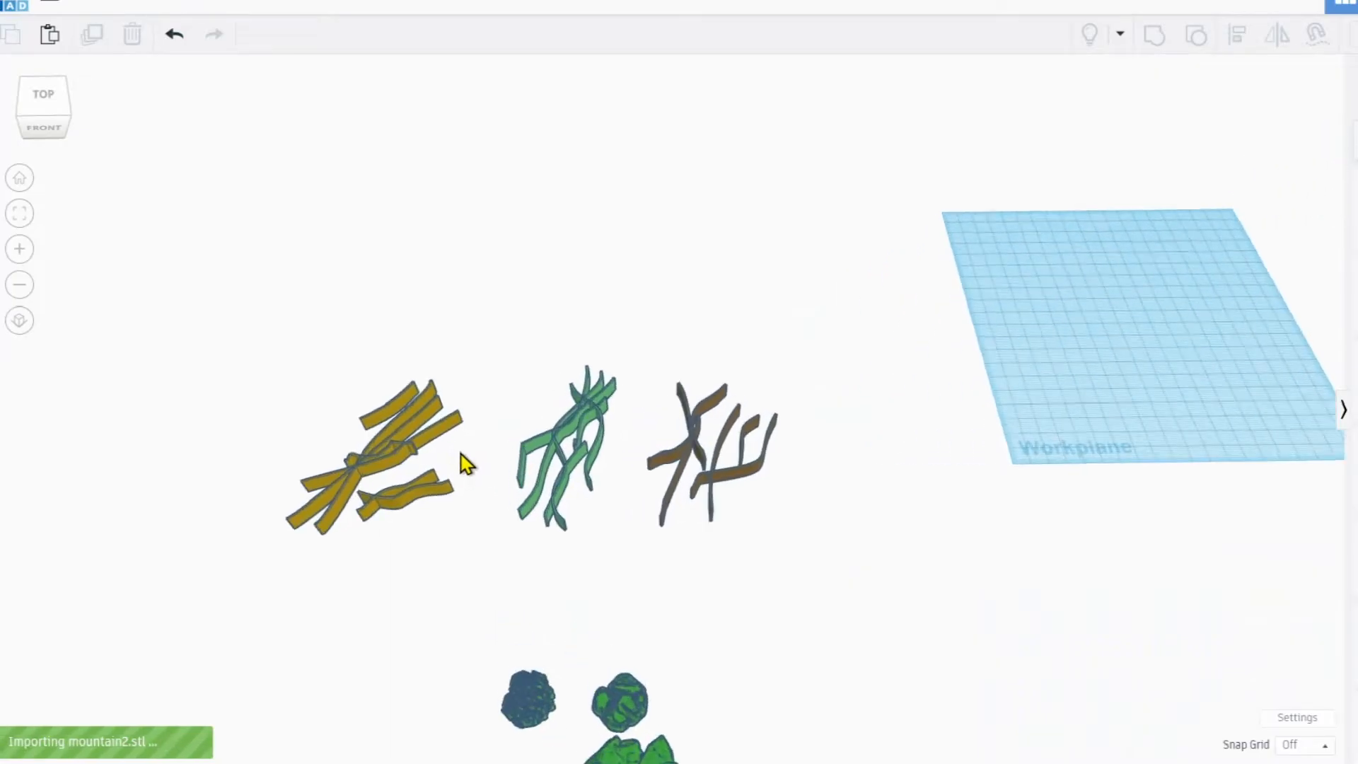
{"action": "scroll", "coordinate": [460, 465], "scroll_direction": "up", "scroll_amount": 2}
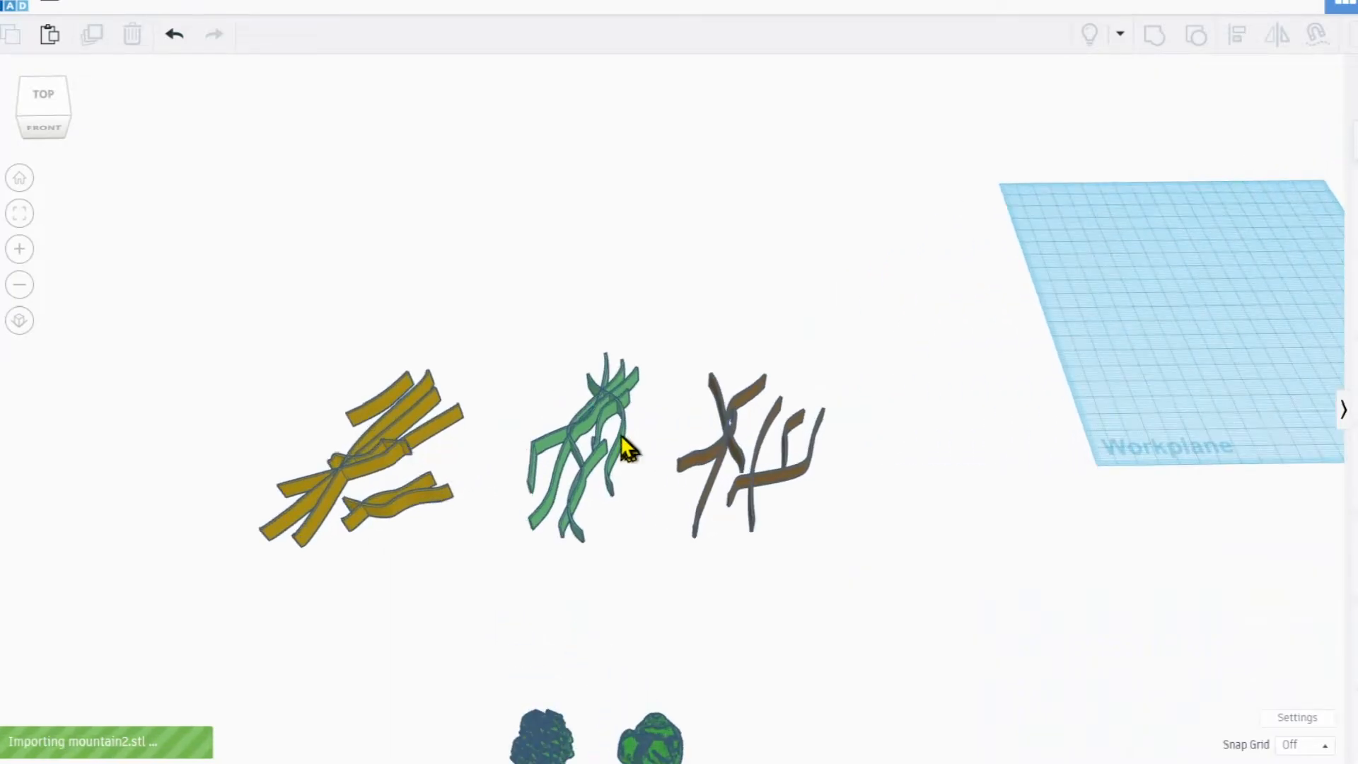
{"action": "middle_click_drag", "start_coordinate": [530, 426], "coordinate": [552, 459]}
{"action": "right_click_drag", "start_coordinate": [542, 464], "coordinate": [549, 481]}
{"action": "middle_click_drag", "start_coordinate": [690, 479], "coordinate": [527, 370]}
{"action": "scroll", "coordinate": [562, 365], "scroll_direction": "down", "scroll_amount": 3}
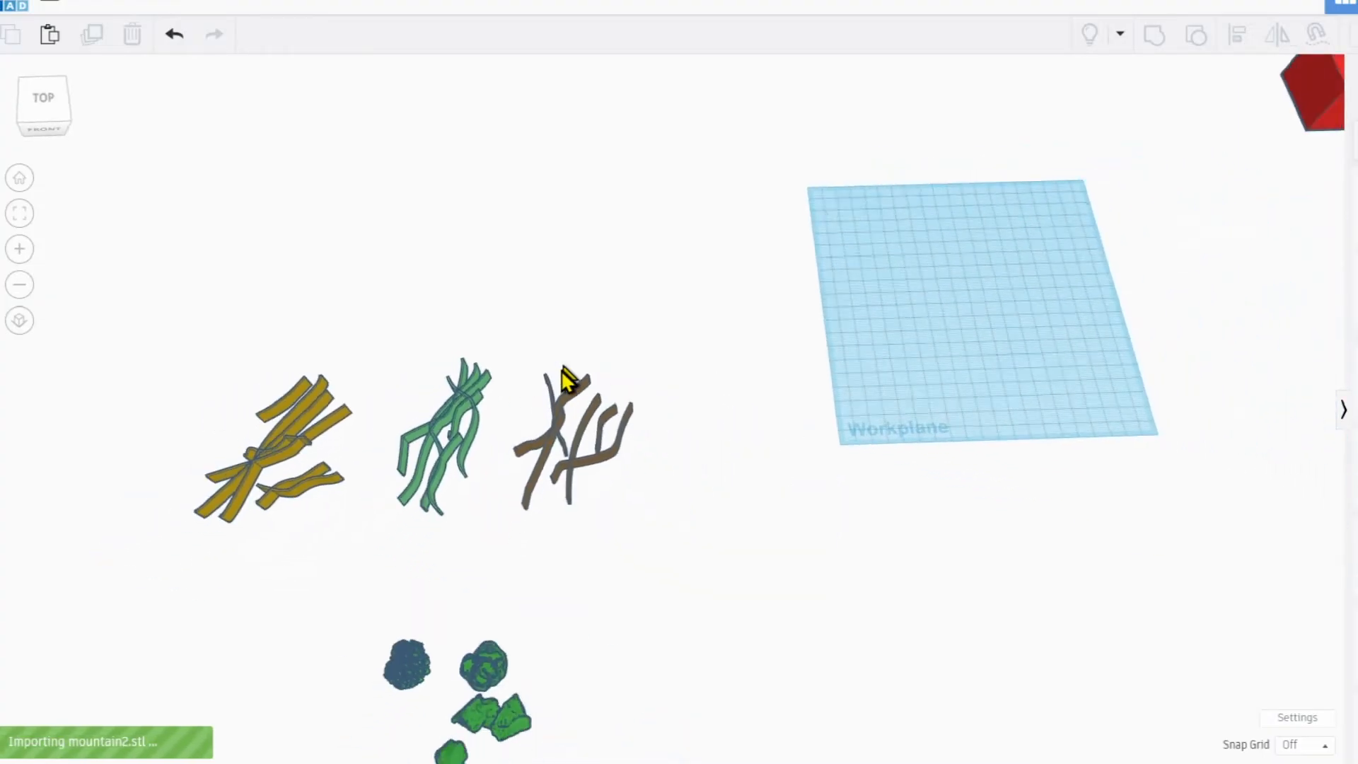
{"action": "scroll", "coordinate": [564, 366], "scroll_direction": "down", "scroll_amount": 1}
{"action": "middle_click_drag", "start_coordinate": [592, 418], "coordinate": [728, 348]}
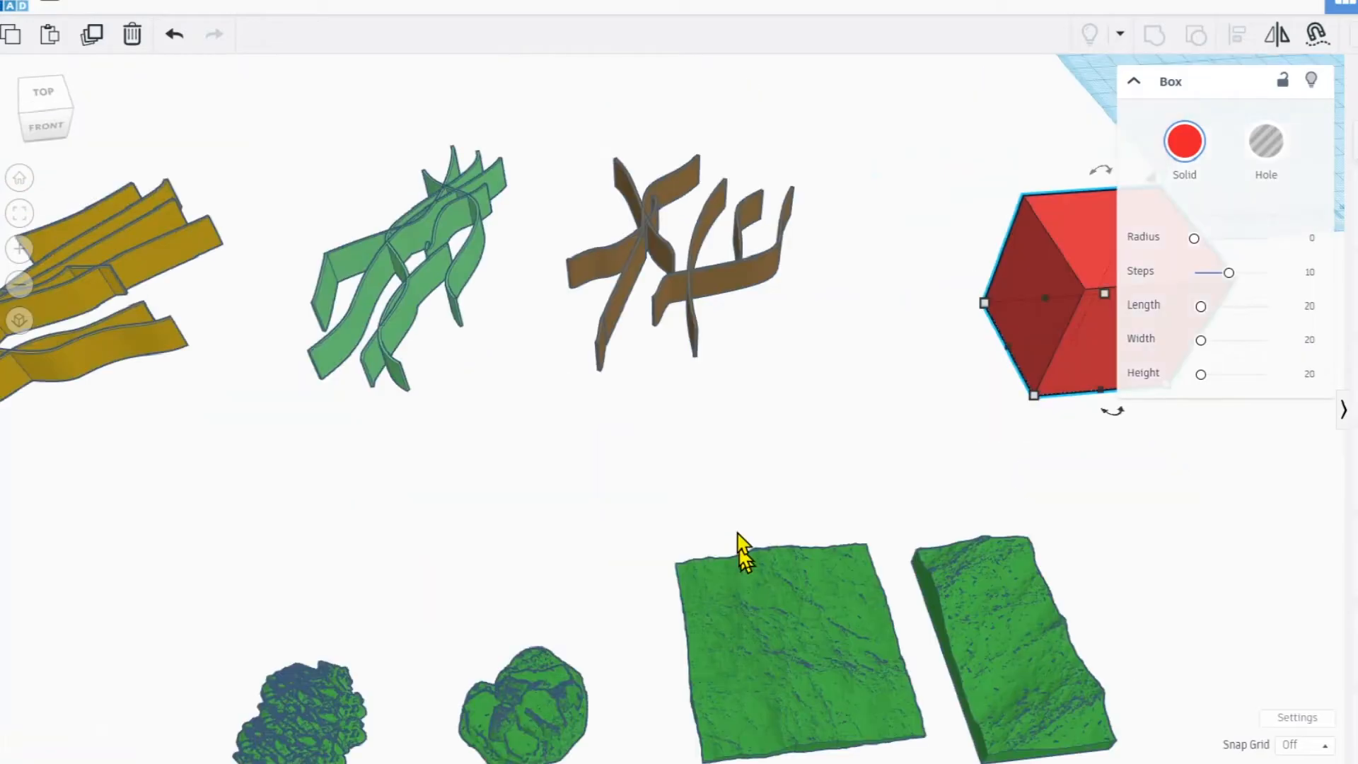
Examine the green stones, the texture plate and the mountain plates from different angles.
{"action": "middle_click_drag", "start_coordinate": [737, 532], "coordinate": [655, 420]}
{"action": "scroll", "coordinate": [784, 381], "scroll_direction": "down", "scroll_amount": 4}
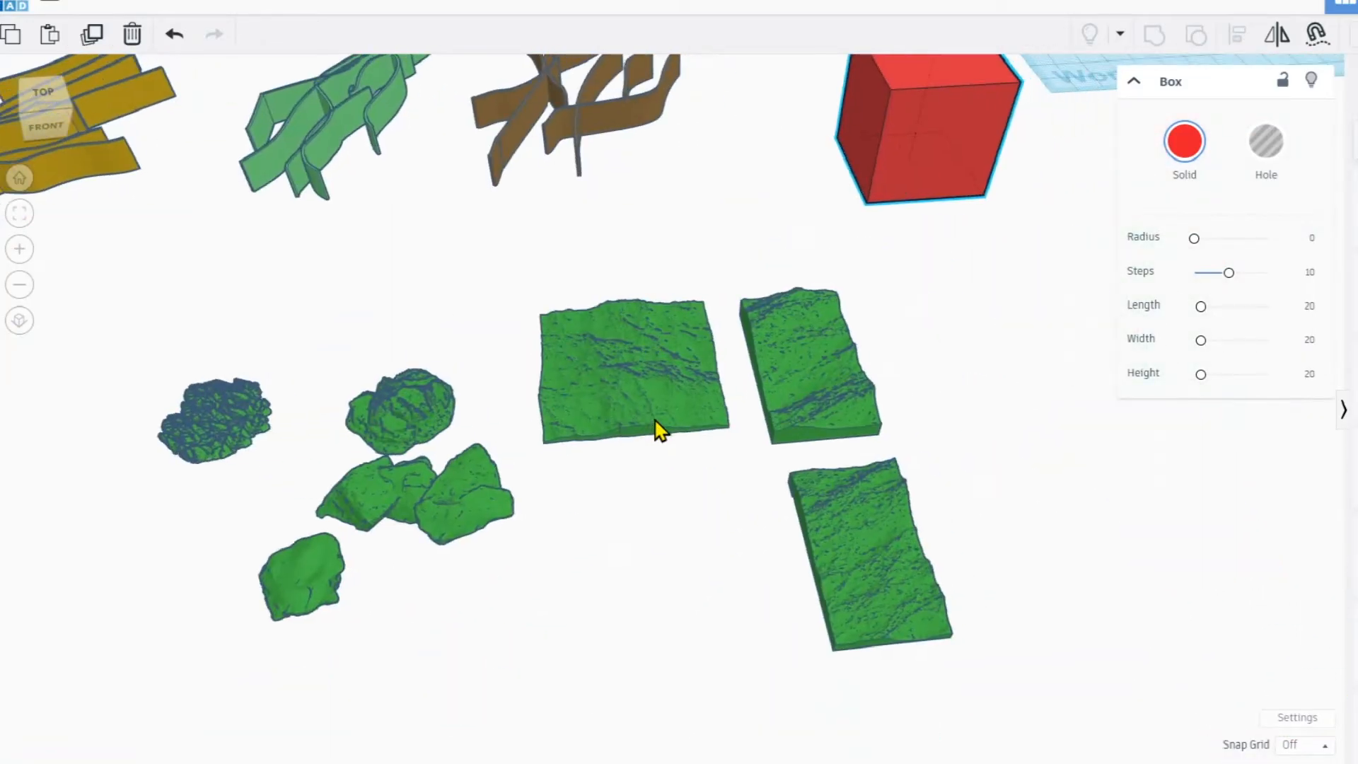
{"action": "scroll", "coordinate": [643, 387], "scroll_direction": "up", "scroll_amount": 2}
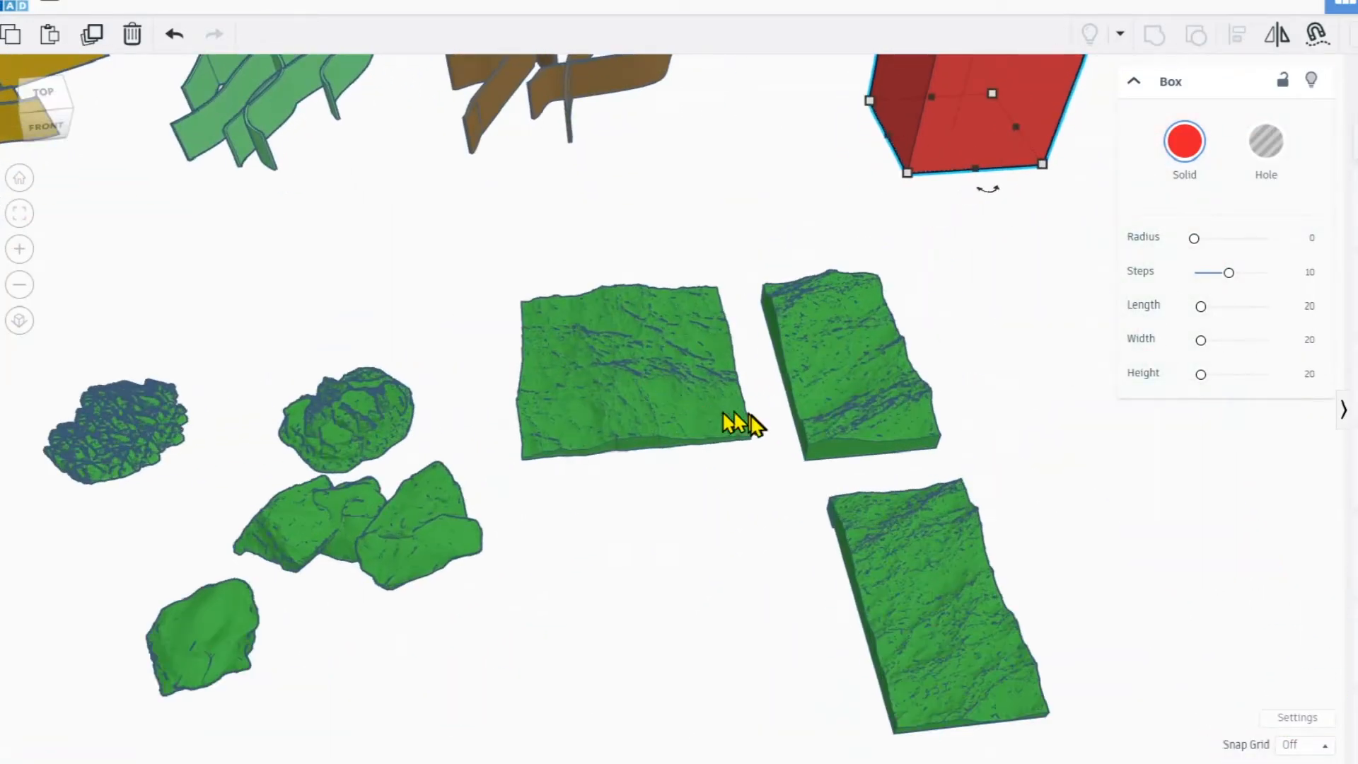
{"action": "right_click_drag", "start_coordinate": [785, 557], "coordinate": [490, 474]}
{"action": "scroll", "coordinate": [555, 474], "scroll_direction": "up", "scroll_amount": 4}
{"action": "right_click_drag", "start_coordinate": [622, 503], "coordinate": [534, 516]}
{"action": "mouse_move", "coordinate": [781, 488]}
{"action": "right_mouse_down"}
{"action": "mouse_move", "coordinate": [752, 485]}
{"action": "mouse_move", "coordinate": [804, 494]}
{"action": "mouse_move", "coordinate": [791, 488]}
{"action": "right_mouse_up"}
{"action": "scroll", "coordinate": [746, 485], "scroll_direction": "up", "scroll_amount": 3}
{"action": "scroll", "coordinate": [745, 474], "scroll_direction": "down", "scroll_amount": 3}
{"action": "right_click_drag", "start_coordinate": [749, 425], "coordinate": [614, 495]}
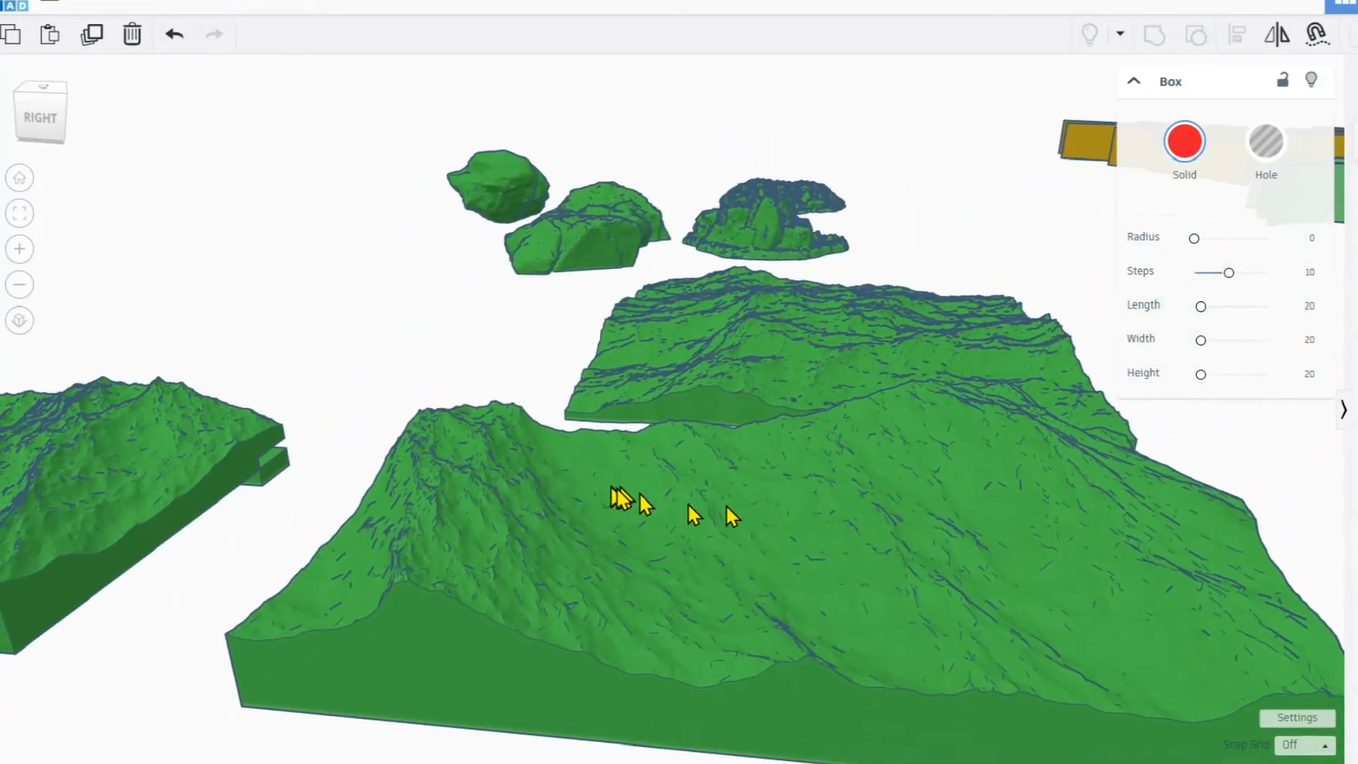
Select the green texture plate, fit it in view and inspect its ridges against the mountain plates.
{"action": "left_click", "coordinate": [819, 504]}
{"action": "right_click_drag", "start_coordinate": [818, 503], "coordinate": [725, 484]}
{"action": "left_click", "coordinate": [793, 378]}
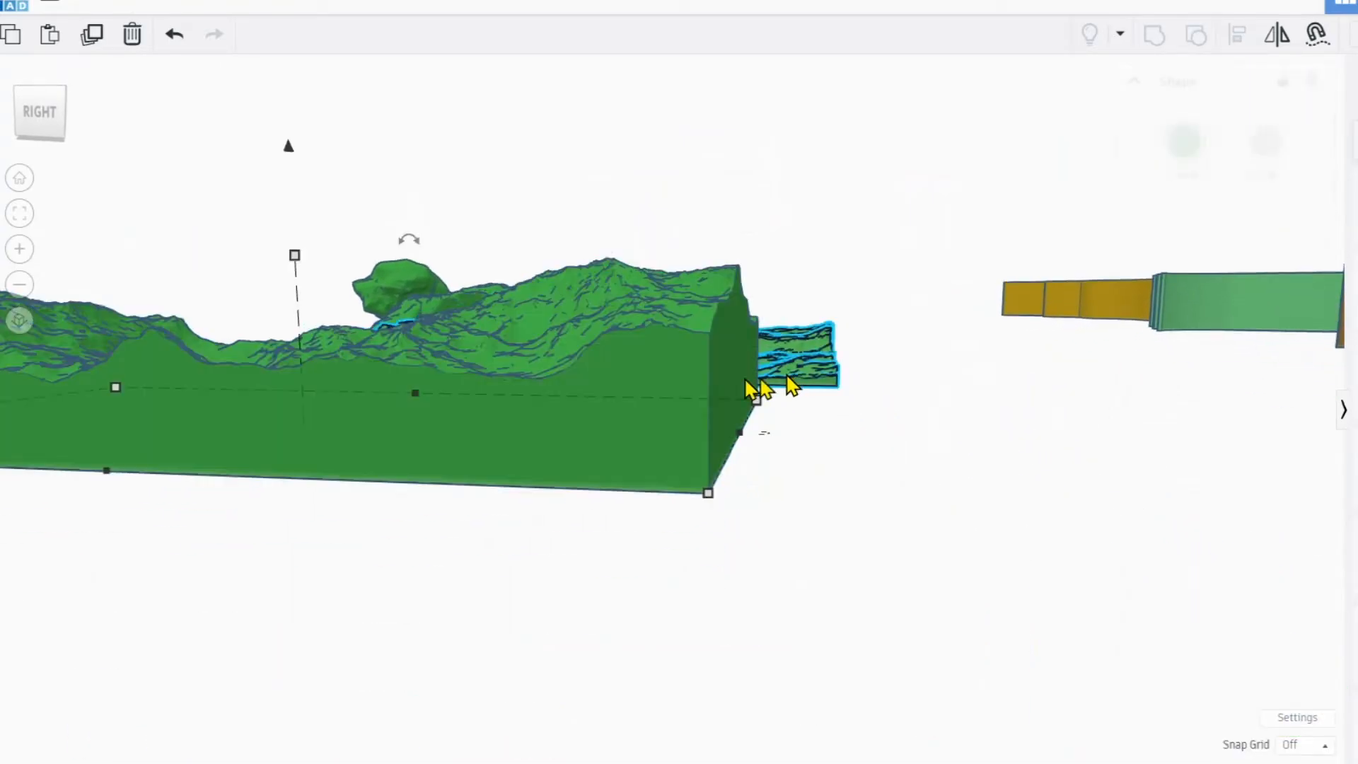
{"action": "left_click", "coordinate": [19, 214]}
{"action": "right_click_drag", "start_coordinate": [735, 478], "coordinate": [246, 502]}
{"action": "scroll", "coordinate": [728, 420], "scroll_direction": "up", "scroll_amount": 6}
{"action": "right_click_drag", "start_coordinate": [729, 430], "coordinate": [570, 418]}
{"action": "scroll", "coordinate": [626, 416], "scroll_direction": "down", "scroll_amount": 5}
{"action": "scroll", "coordinate": [682, 364], "scroll_direction": "up", "scroll_amount": 8}
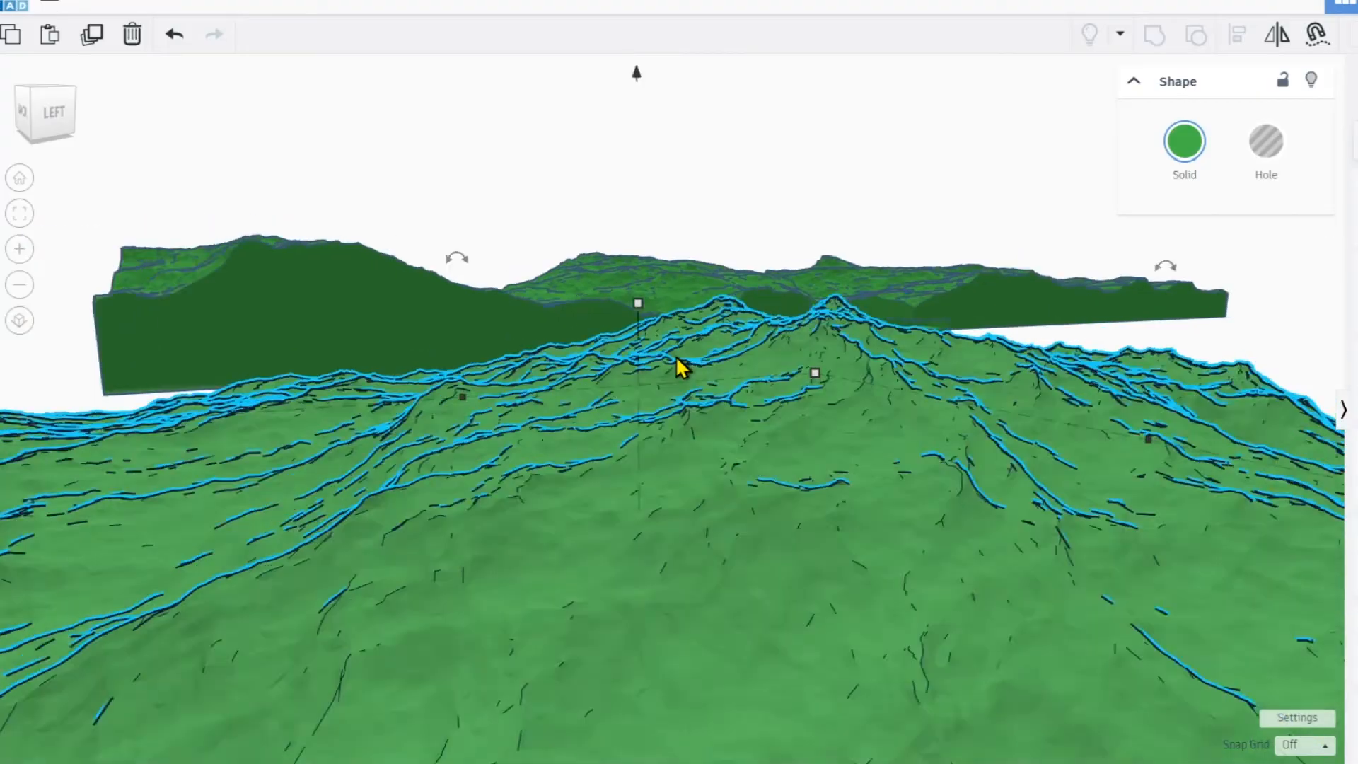
Try changing the height of the selected texture plate.
{"action": "scroll", "coordinate": [676, 356], "scroll_direction": "down", "scroll_amount": 5}
{"action": "left_click_drag", "start_coordinate": [652, 327], "coordinate": [648, 385]}
{"action": "right_click_drag", "start_coordinate": [662, 401], "coordinate": [601, 373]}
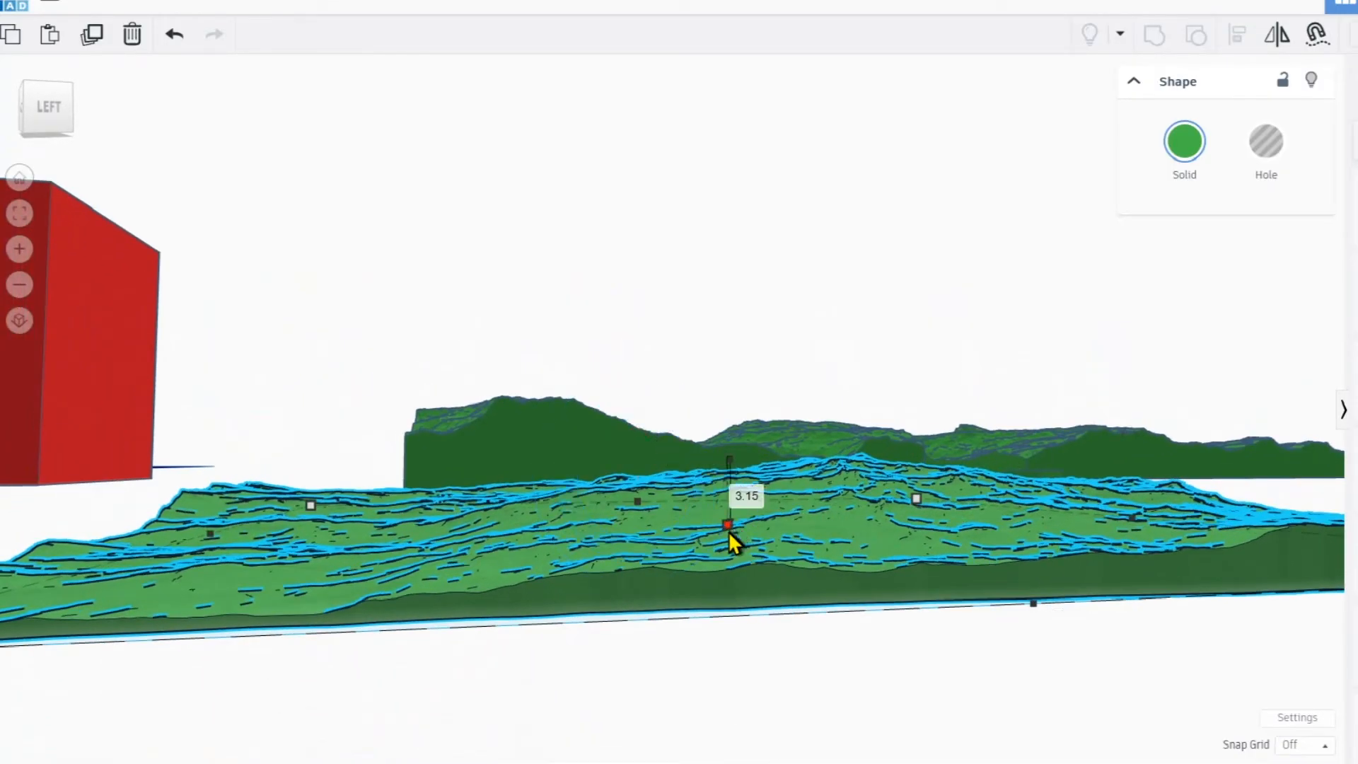
{"action": "key", "text": "ctrl+z"}
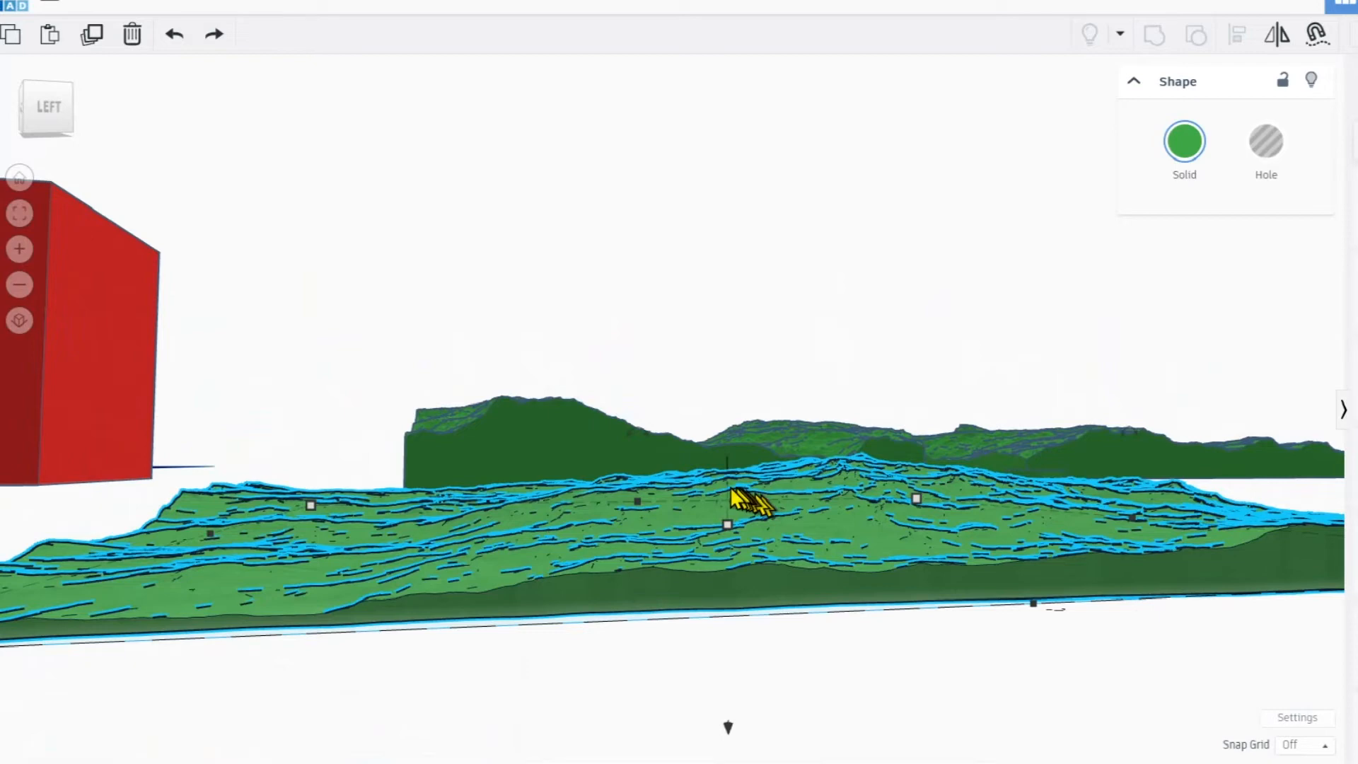
Move a flat green texture plate into the open area near the red box.
{"action": "right_click_drag", "start_coordinate": [714, 498], "coordinate": [676, 531]}
{"action": "left_click", "coordinate": [678, 362]}
{"action": "right_click_drag", "start_coordinate": [388, 312], "coordinate": [637, 521]}
{"action": "right_click_drag", "start_coordinate": [735, 301], "coordinate": [540, 303]}
{"action": "middle_click_drag", "start_coordinate": [541, 302], "coordinate": [633, 514]}
{"action": "right_click_drag", "start_coordinate": [598, 506], "coordinate": [641, 587]}
{"action": "left_click_drag", "start_coordinate": [641, 587], "coordinate": [979, 303]}
{"action": "right_click_drag", "start_coordinate": [979, 303], "coordinate": [792, 322]}
Select the red box and reposition it next to the flat green texture plate.
{"action": "left_click", "coordinate": [814, 320]}
{"action": "left_click_drag", "start_coordinate": [786, 318], "coordinate": [745, 540]}
{"action": "right_click_drag", "start_coordinate": [745, 539], "coordinate": [913, 665]}
{"action": "left_click_drag", "start_coordinate": [792, 563], "coordinate": [996, 390]}
{"action": "right_click_drag", "start_coordinate": [996, 390], "coordinate": [593, 432]}
{"action": "middle_click_drag", "start_coordinate": [593, 433], "coordinate": [437, 355]}
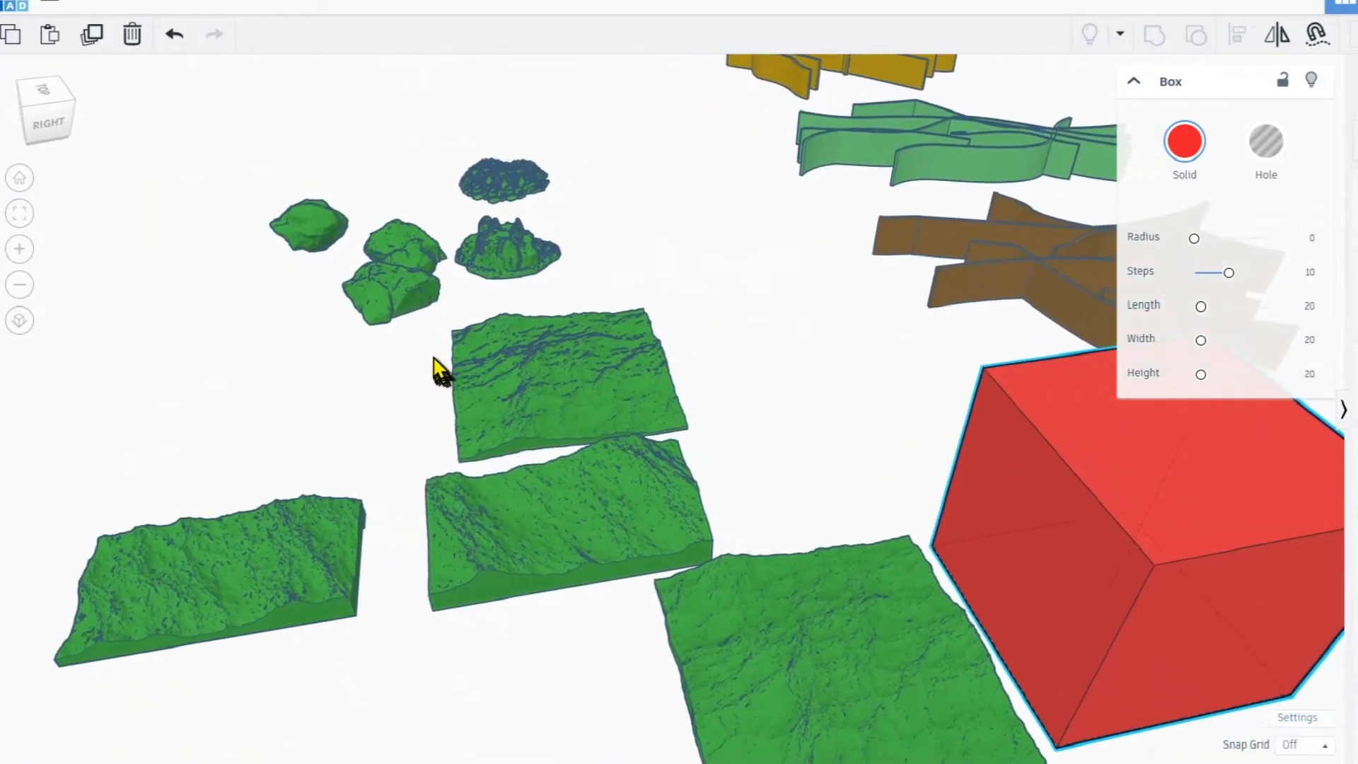
Cruise the flat green texture plate onto a side face of the red box.
{"action": "middle_click_drag", "start_coordinate": [775, 559], "coordinate": [553, 389]}
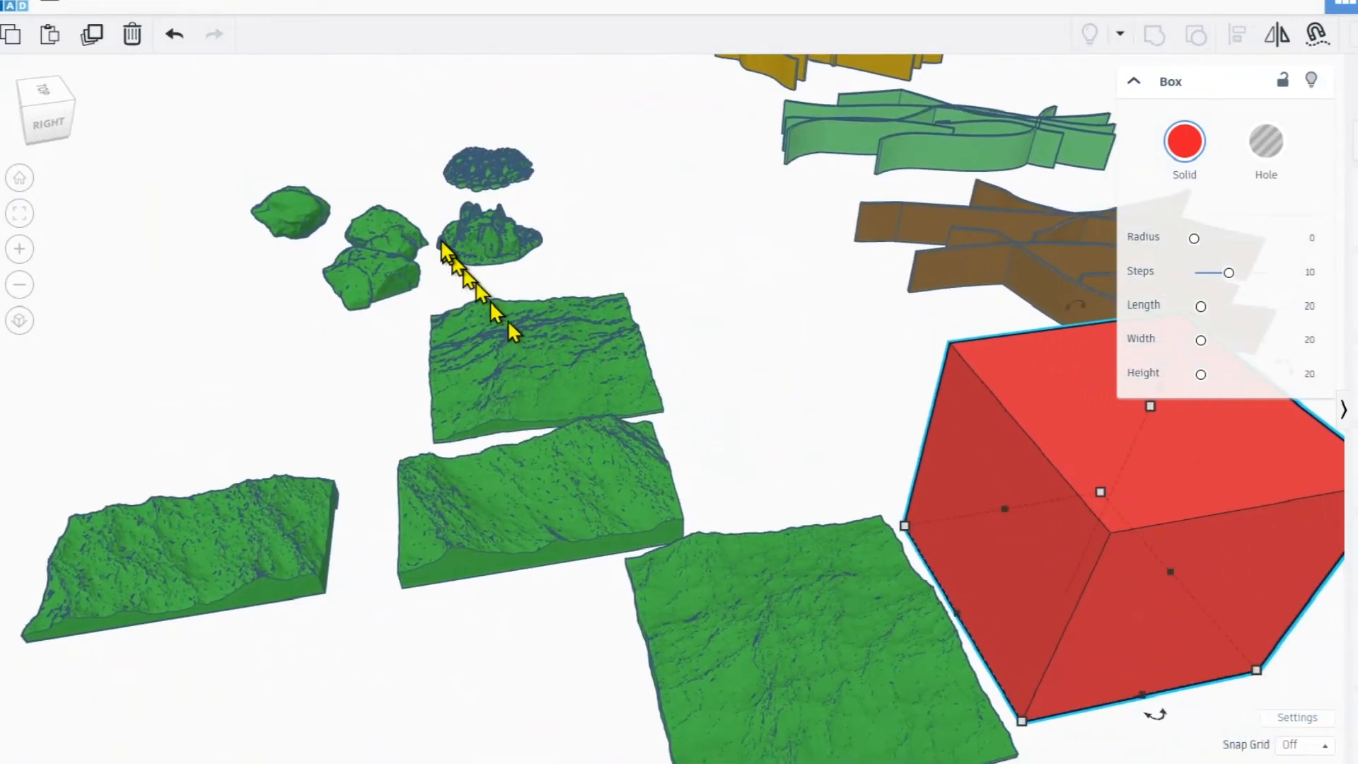
{"action": "middle_click_drag", "start_coordinate": [441, 242], "coordinate": [418, 215]}
{"action": "left_click", "coordinate": [799, 618]}
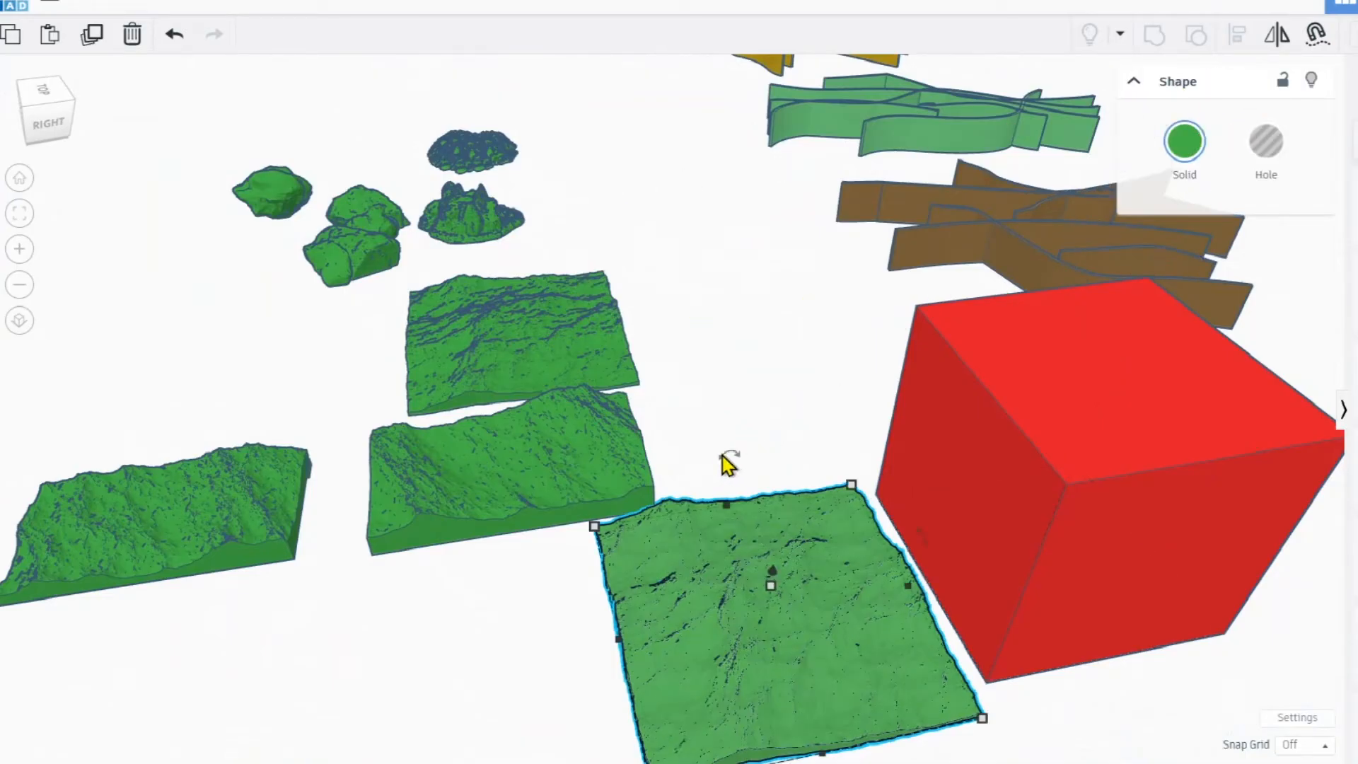
{"action": "left_click_drag", "start_coordinate": [729, 463], "coordinate": [720, 430]}
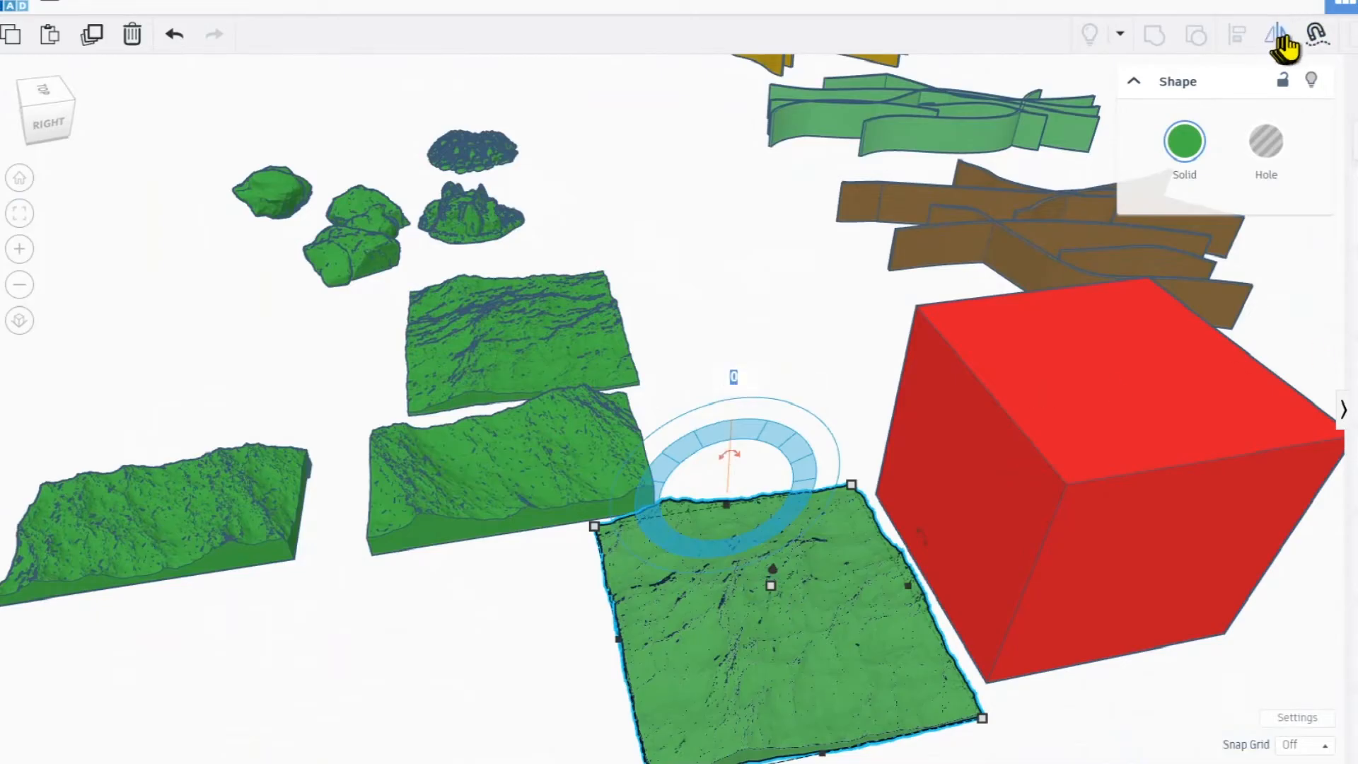
{"action": "key", "text": "c"}
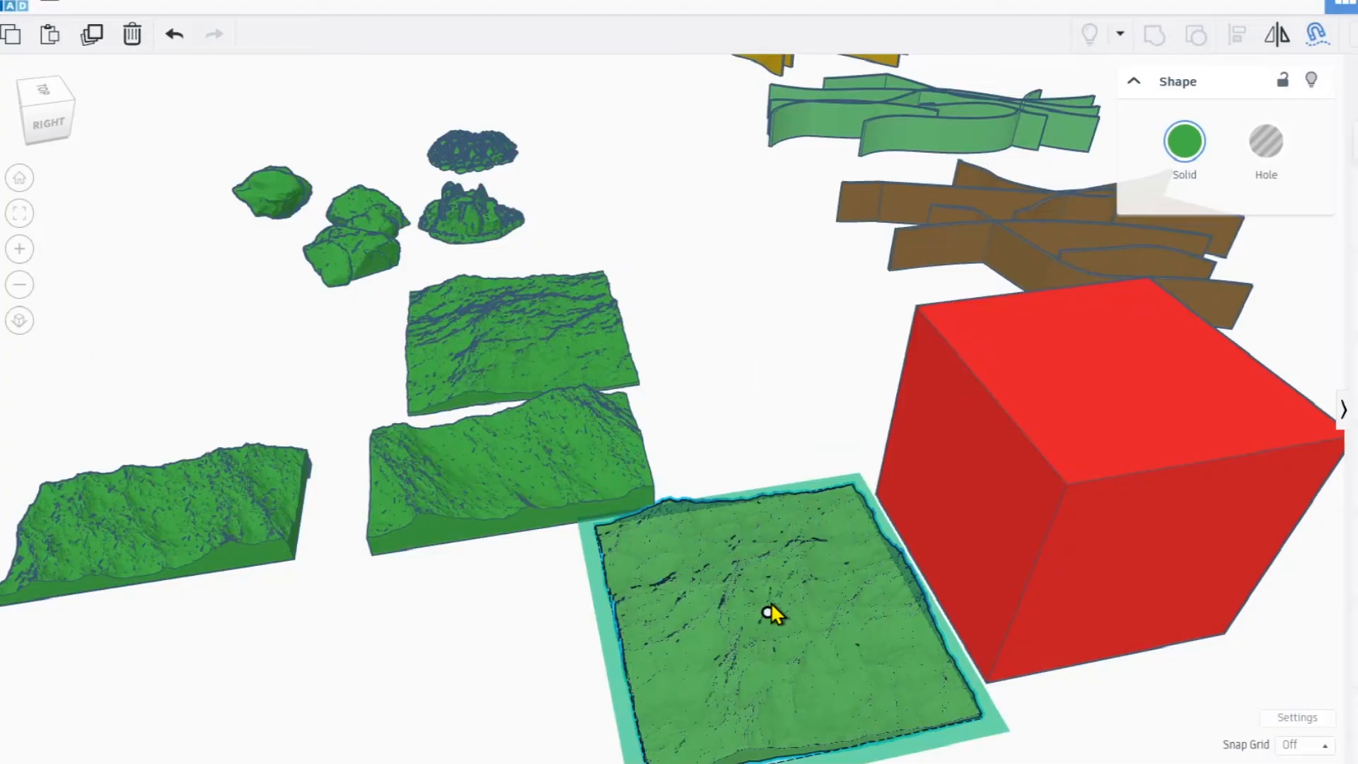
{"action": "left_click_drag", "start_coordinate": [768, 612], "coordinate": [933, 499]}
{"action": "right_click_drag", "start_coordinate": [932, 499], "coordinate": [861, 527]}
Rotate the texture plate on the red box's side by 180°.
{"action": "right_click_drag", "start_coordinate": [850, 422], "coordinate": [840, 421]}
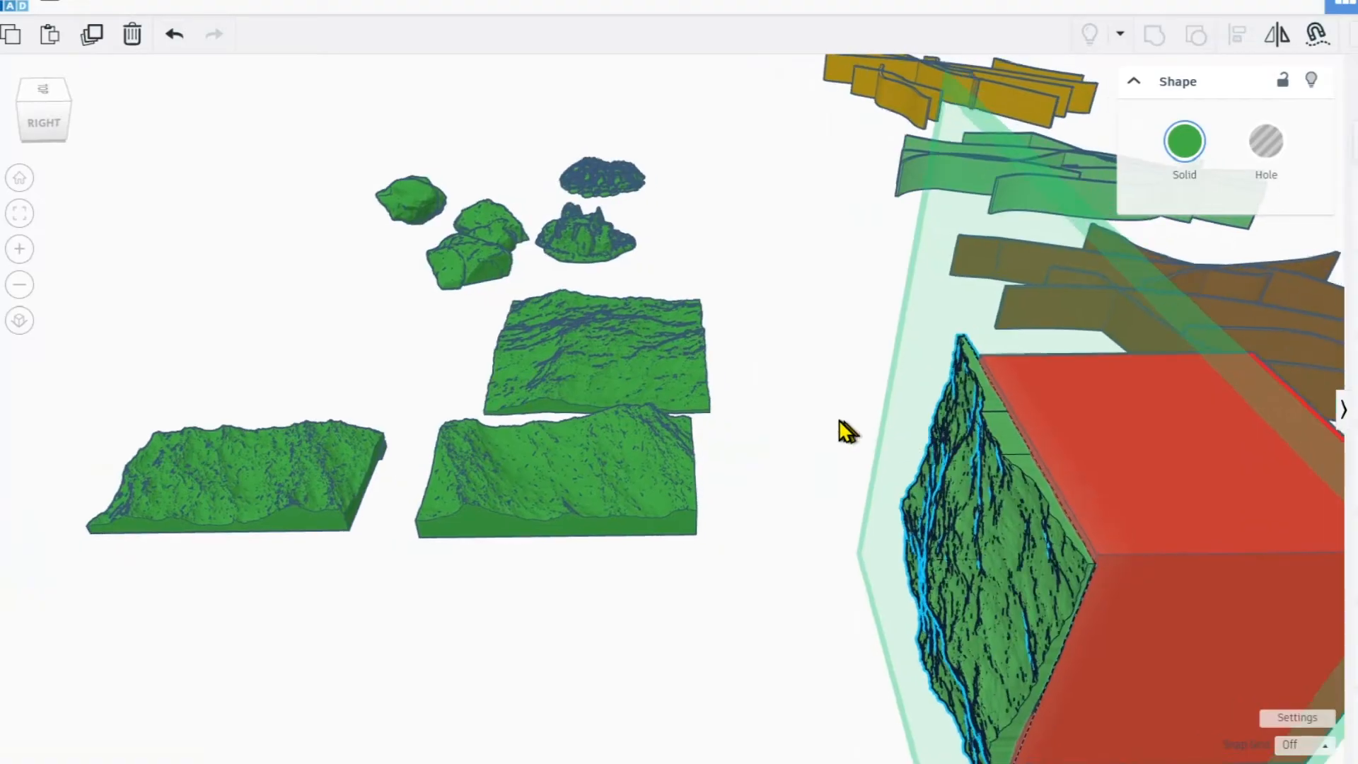
{"action": "left_click_drag", "start_coordinate": [875, 464], "coordinate": [815, 468]}
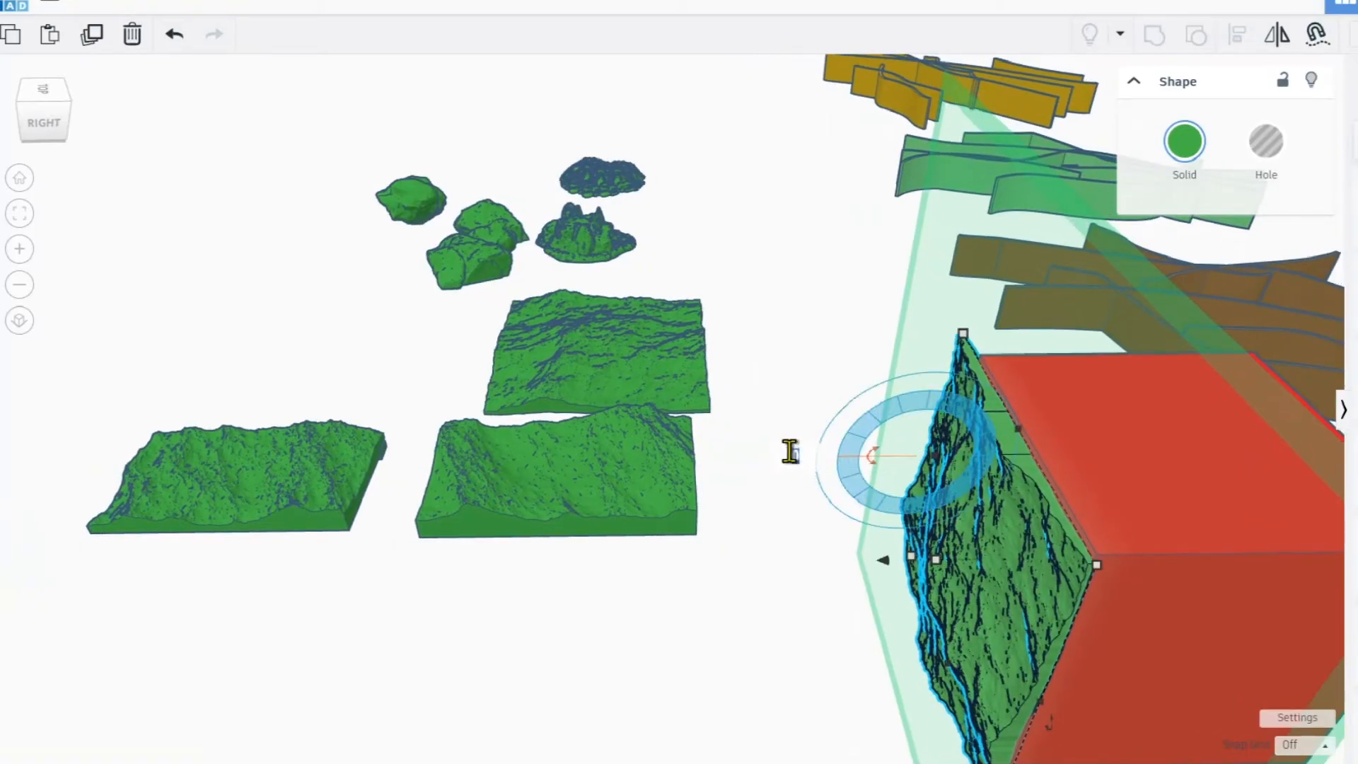
{"action": "key", "text": "Return"}
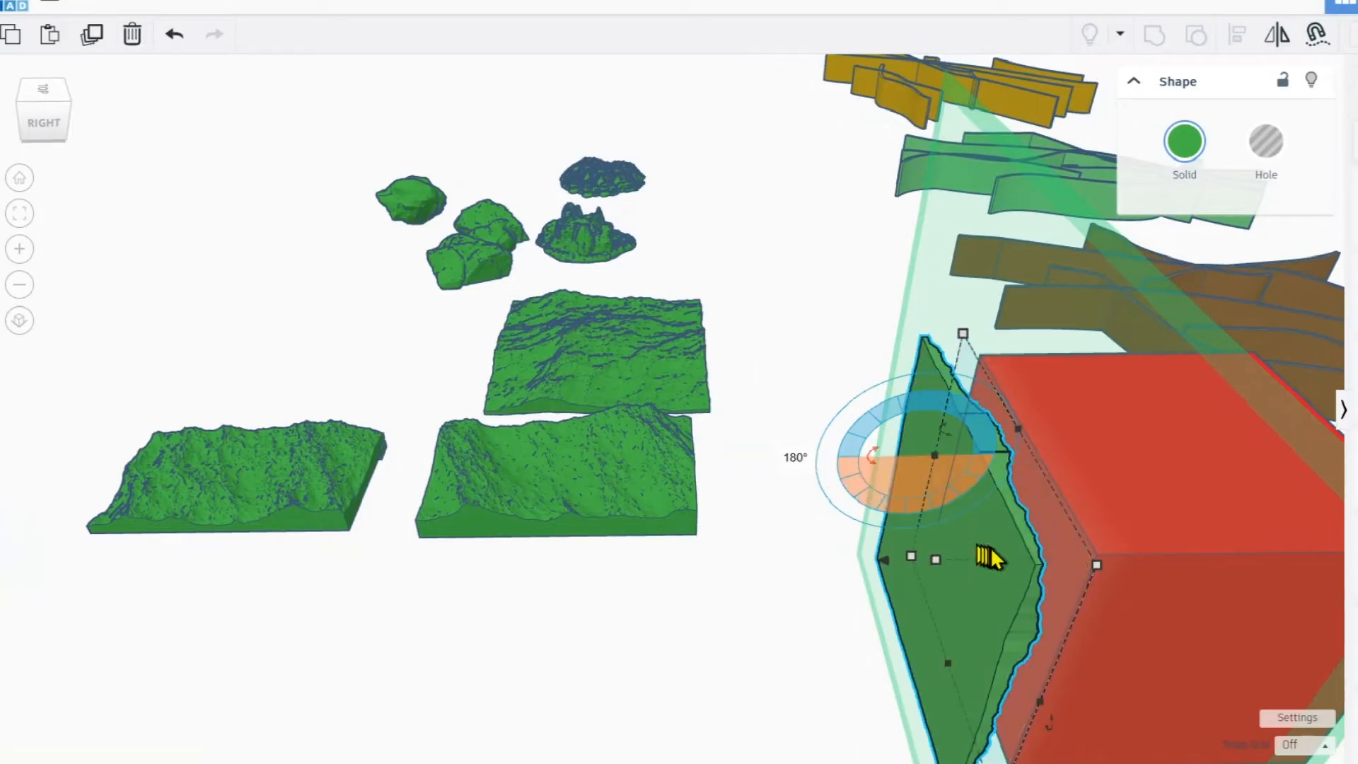
Turn the texture plate on the red box's side into a hole and push it into the box.
{"action": "left_click", "coordinate": [1265, 167]}
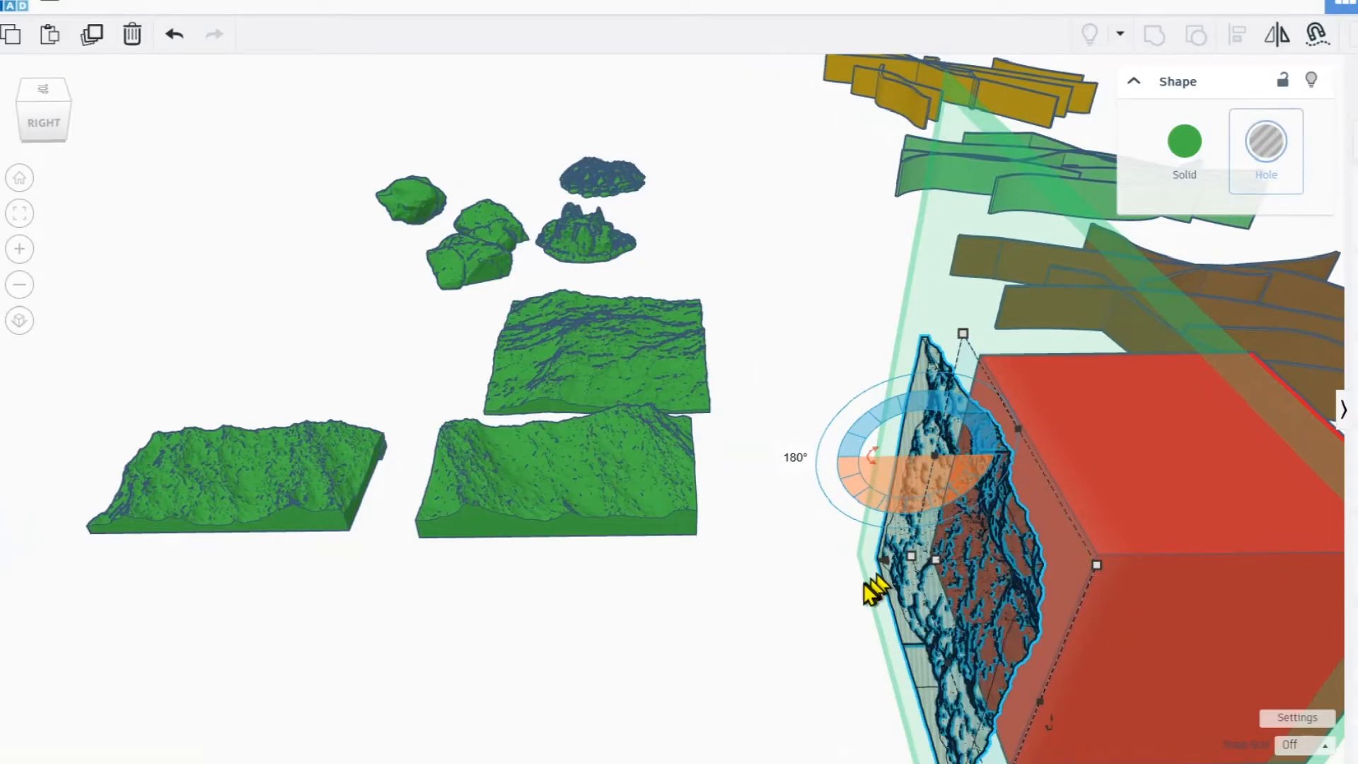
{"action": "scroll", "coordinate": [910, 558], "scroll_direction": "up", "scroll_amount": 3}
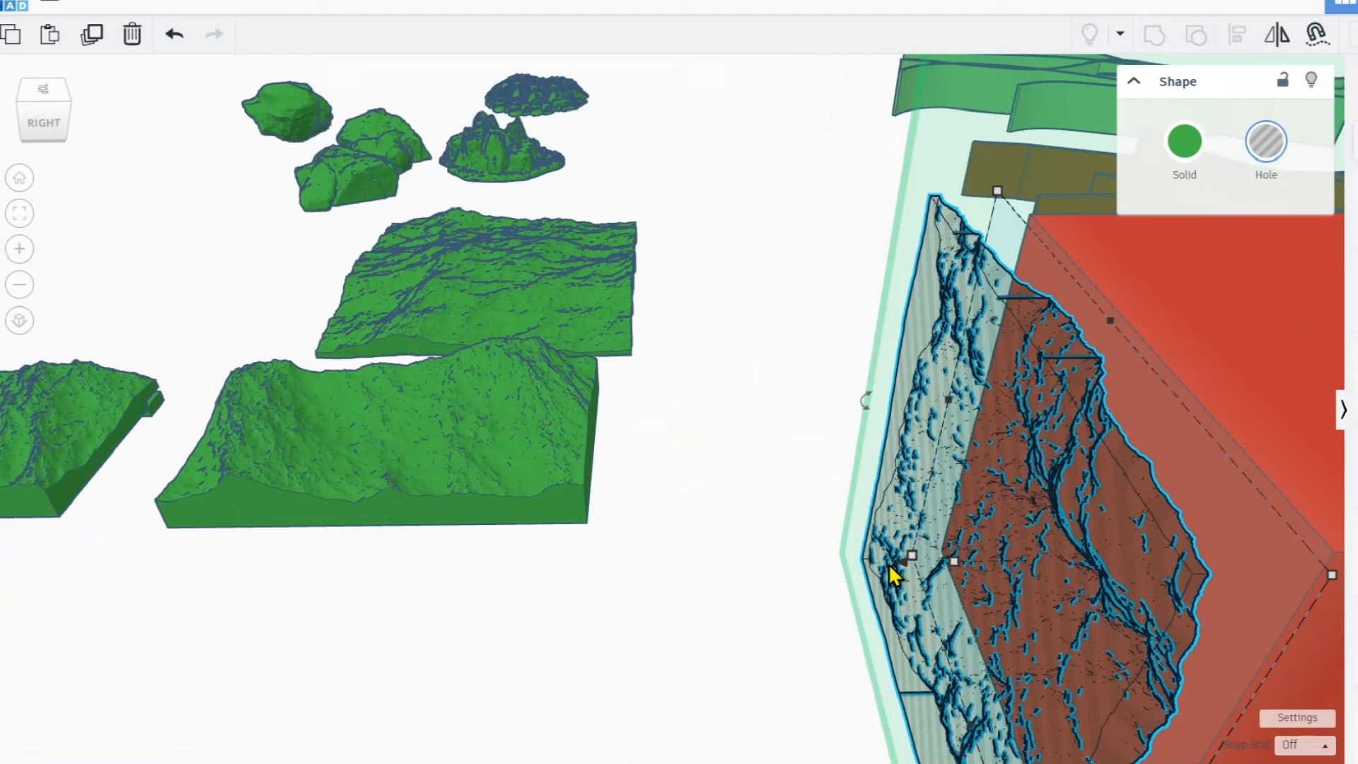
{"action": "left_click_drag", "start_coordinate": [901, 563], "coordinate": [967, 556]}
{"action": "right_click_drag", "start_coordinate": [944, 563], "coordinate": [7, 304]}
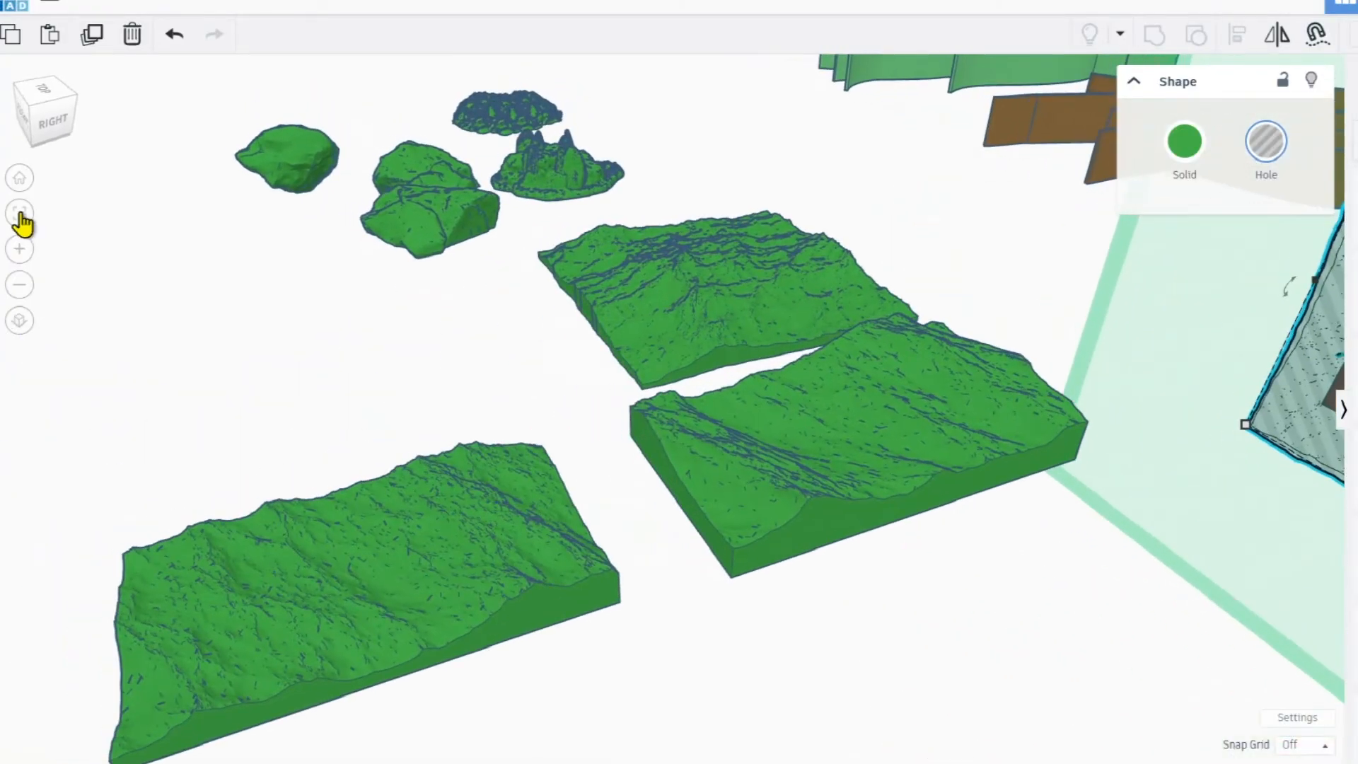
{"action": "key", "text": "f"}
{"action": "right_click_drag", "start_coordinate": [735, 556], "coordinate": [974, 522]}
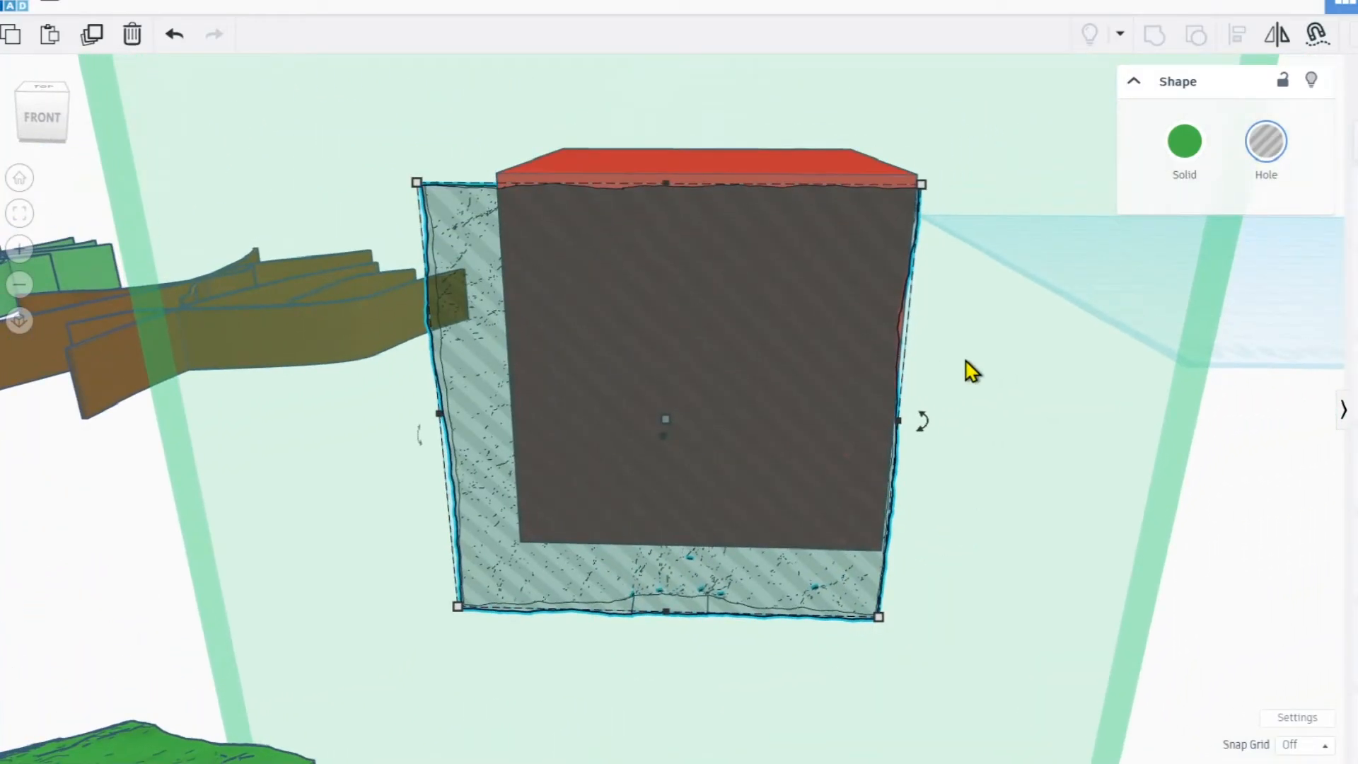
Raise the hole plate and nudge it sideways so that it covers the whole front face of the box.
{"action": "key", "text": "ctrl+Up"}
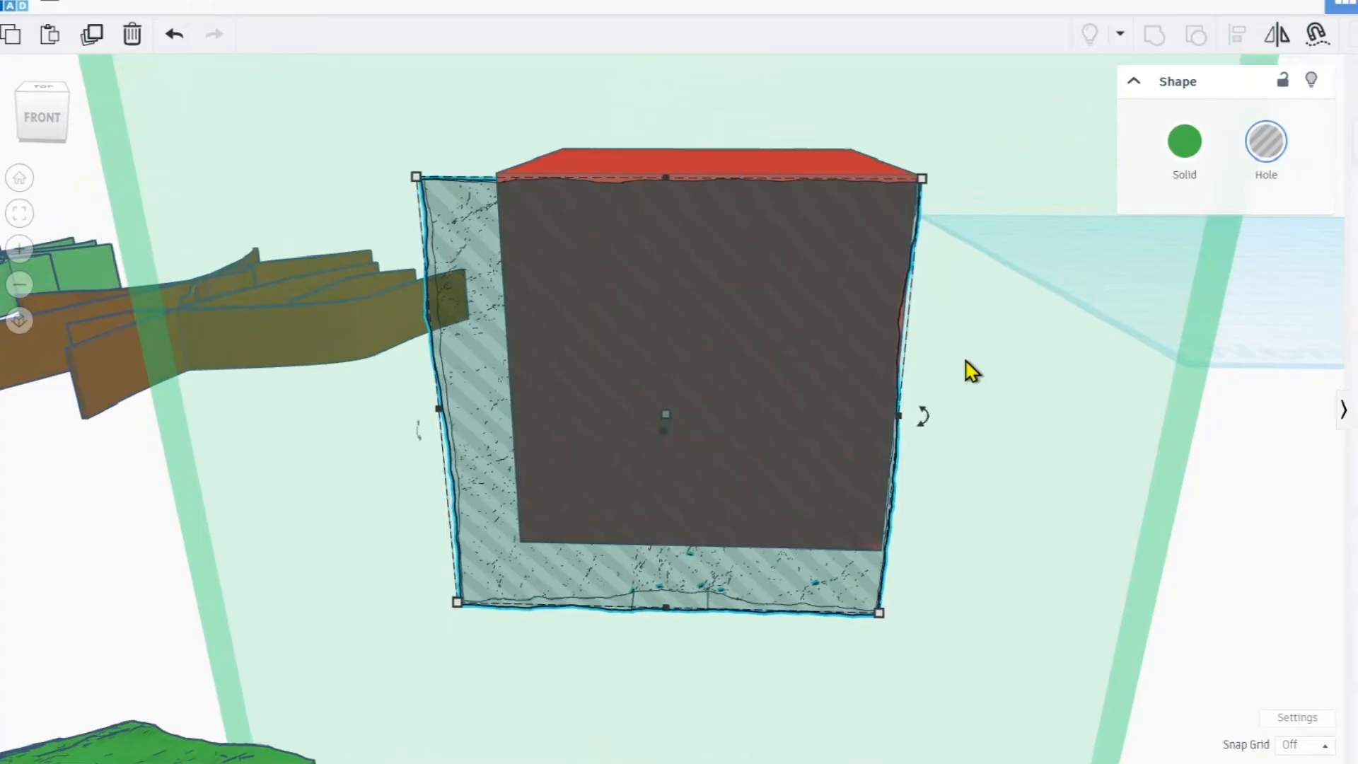
{"action": "key", "text": "ctrl+shift+Up"}
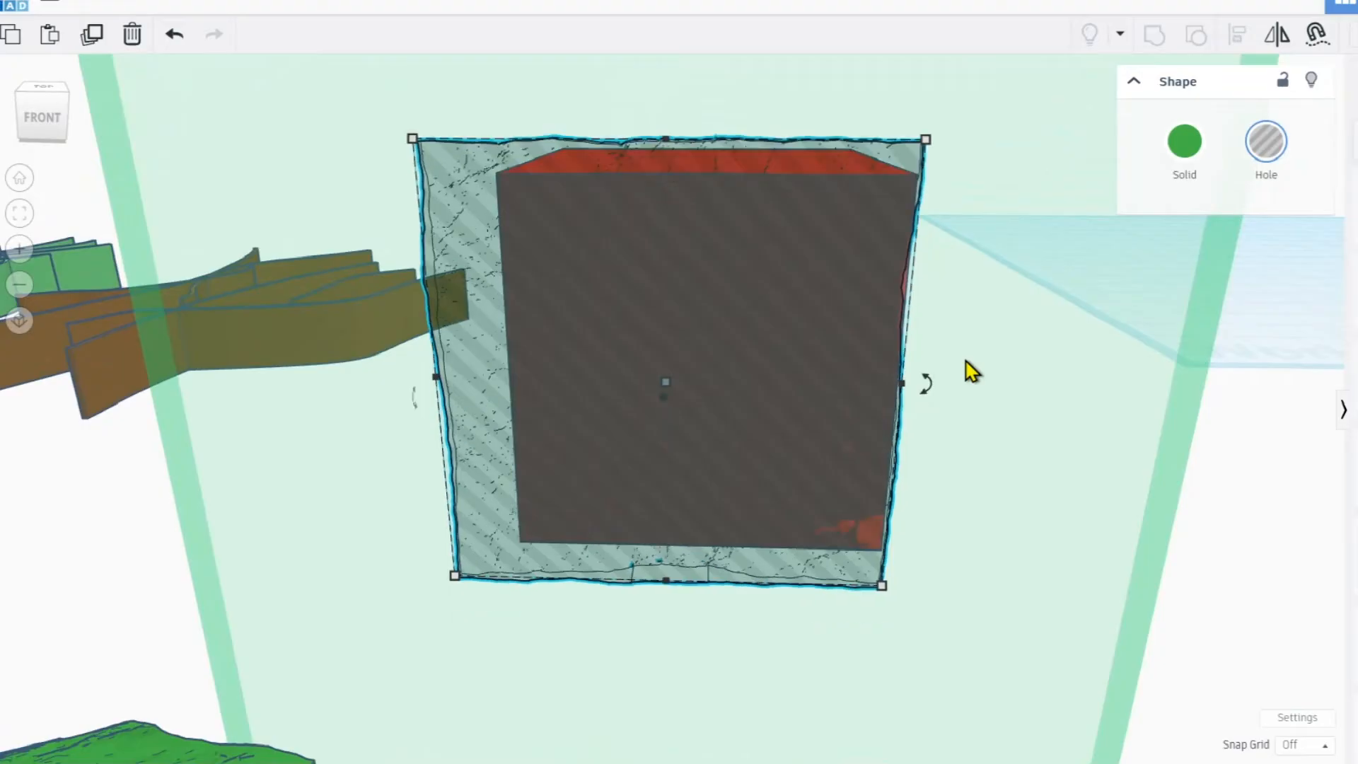
{"action": "key", "text": "ctrl+Up"}
{"action": "key", "text": "ctrl+Up"}
{"action": "key", "text": "Right"}
{"action": "key", "text": "Right"}
{"action": "key", "text": "Right"}
{"action": "right_click_drag", "start_coordinate": [746, 406], "coordinate": [747, 431]}
{"action": "scroll", "coordinate": [824, 484], "scroll_direction": "up", "scroll_amount": 4}
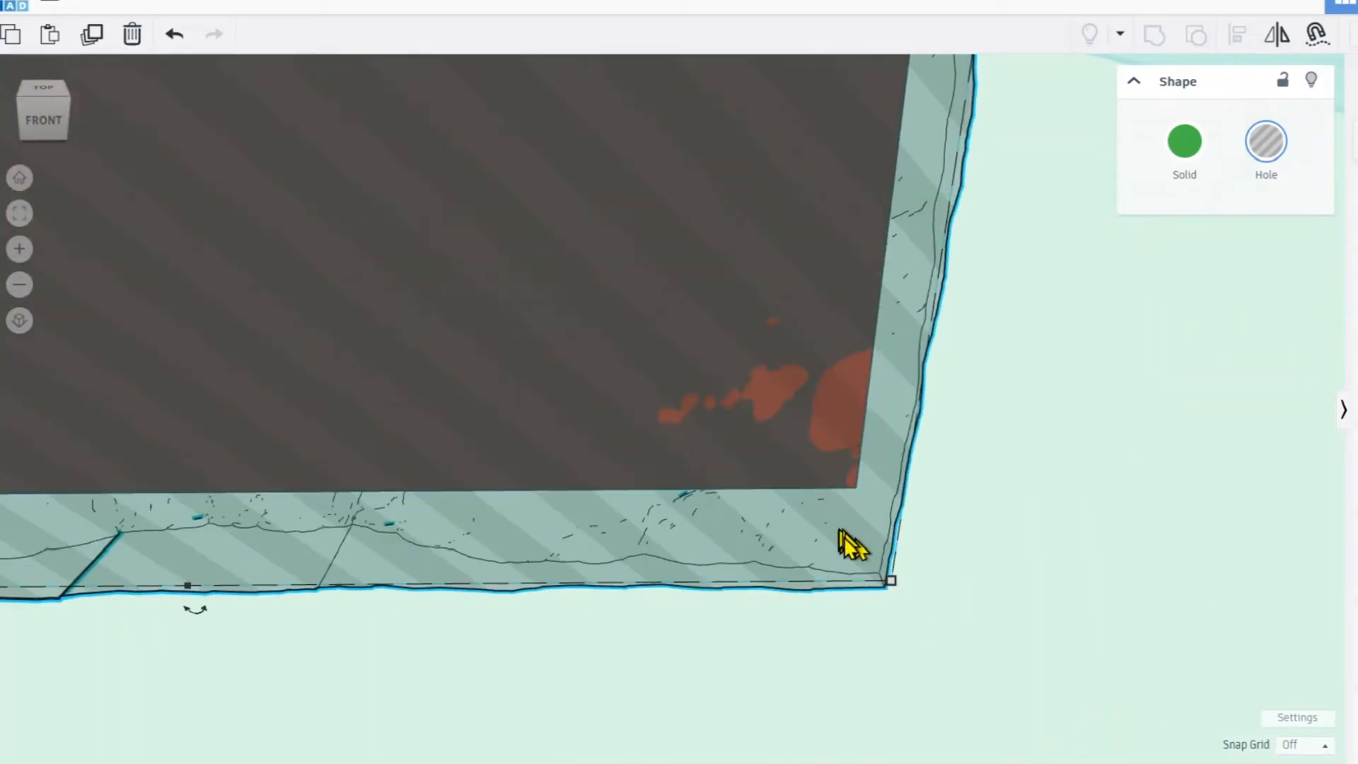
{"action": "scroll", "coordinate": [742, 369], "scroll_direction": "down", "scroll_amount": 3}
{"action": "middle_click_drag", "start_coordinate": [588, 315], "coordinate": [670, 403]}
{"action": "scroll", "coordinate": [669, 405], "scroll_direction": "down", "scroll_amount": 3}
{"action": "right_click_drag", "start_coordinate": [670, 405], "coordinate": [711, 283]}
Group the hole plate with the red box and colour the resulting shape white.
{"action": "left_click", "coordinate": [692, 244], "text": "shift"}
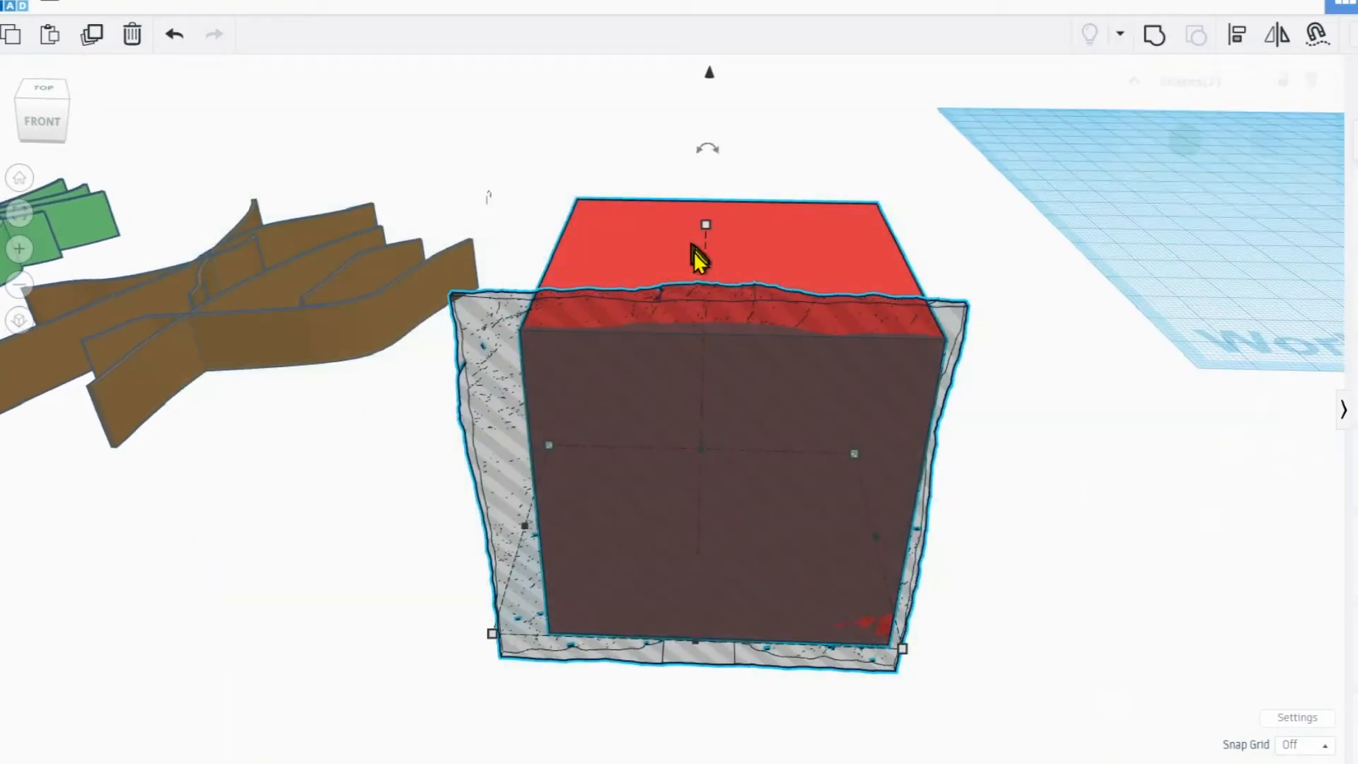
{"action": "left_click", "coordinate": [1151, 37]}
{"action": "right_click_drag", "start_coordinate": [804, 467], "coordinate": [750, 474]}
{"action": "scroll", "coordinate": [639, 461], "scroll_direction": "down", "scroll_amount": 5}
{"action": "right_click_drag", "start_coordinate": [622, 464], "coordinate": [544, 477]}
{"action": "right_click_drag", "start_coordinate": [649, 502], "coordinate": [527, 515]}
{"action": "scroll", "coordinate": [689, 470], "scroll_direction": "up", "scroll_amount": 4}
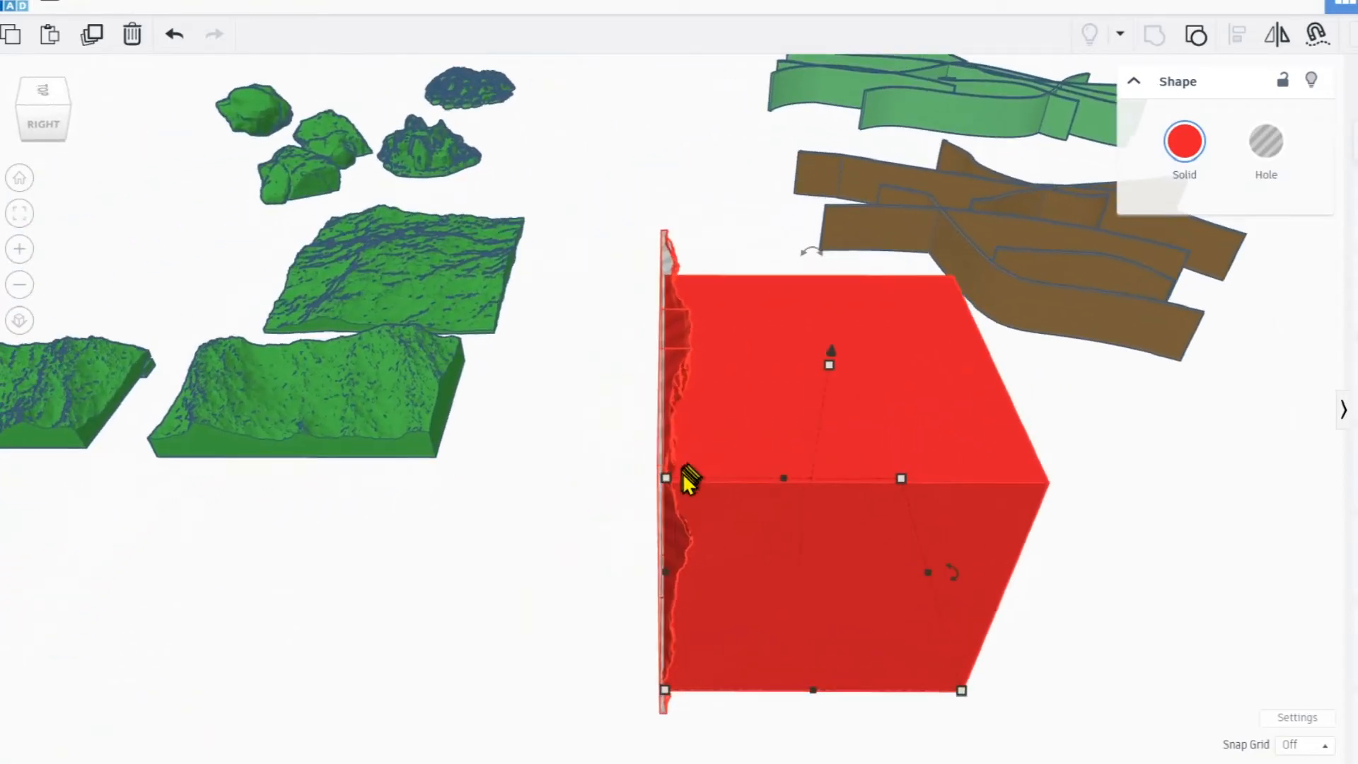
{"action": "right_click_drag", "start_coordinate": [688, 456], "coordinate": [891, 416]}
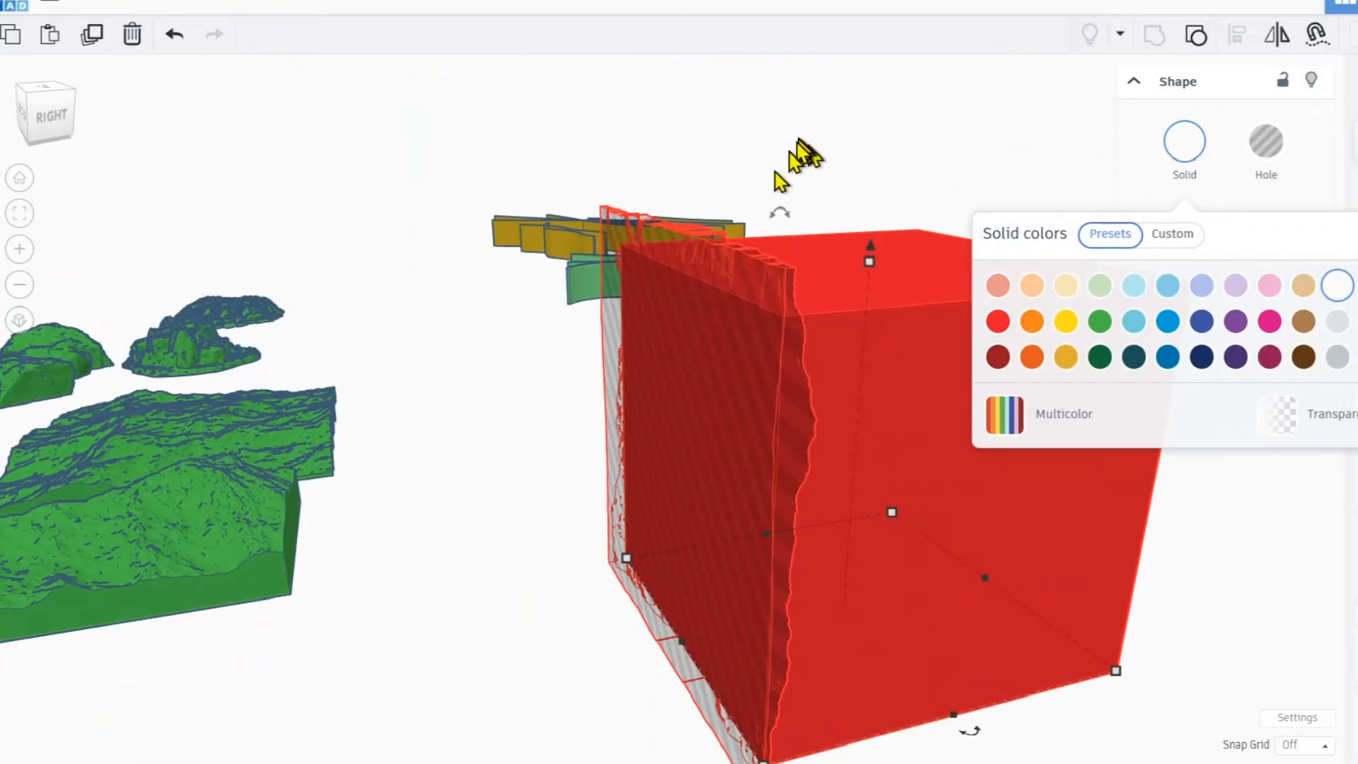
{"action": "right_click_drag", "start_coordinate": [569, 324], "coordinate": [685, 383]}
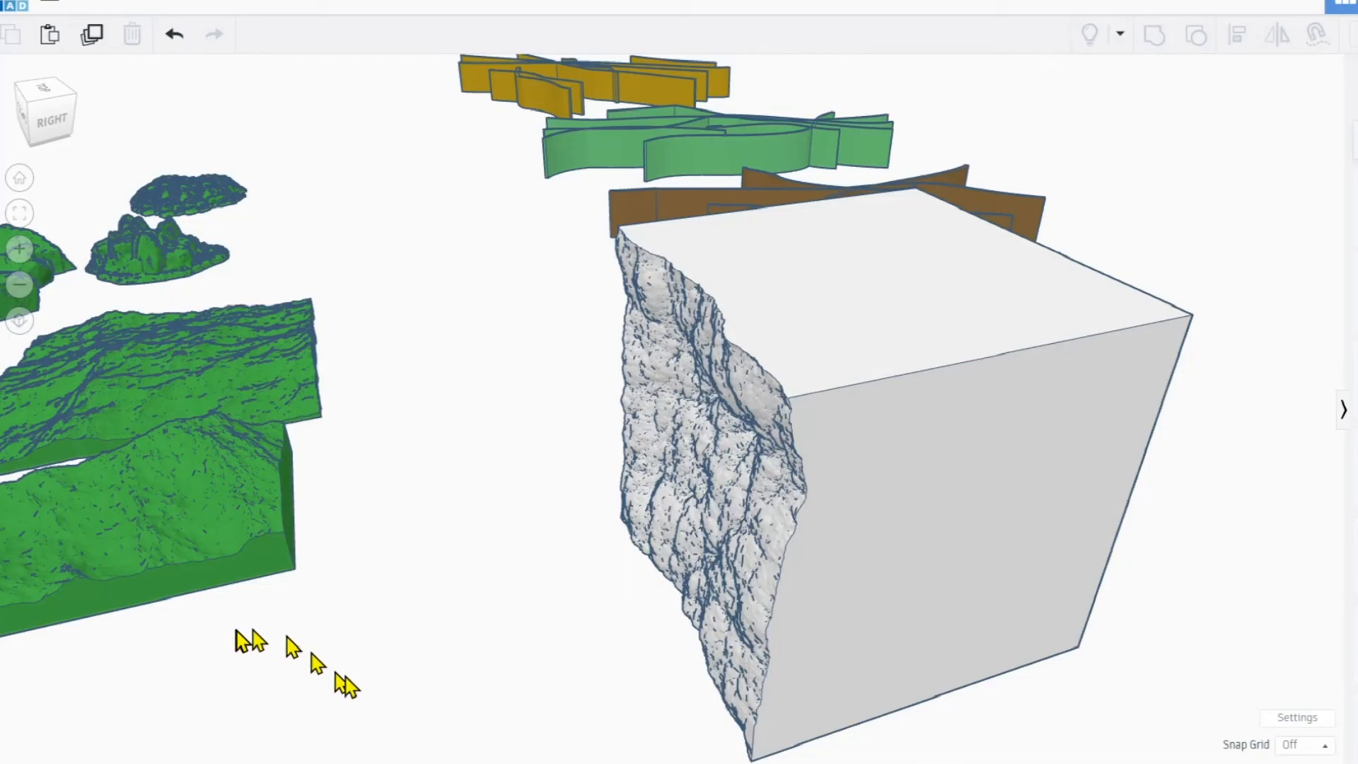
Examine the carved rock texture on the white box's side from close up and from several angles.
{"action": "right_click_drag", "start_coordinate": [694, 582], "coordinate": [504, 388]}
{"action": "scroll", "coordinate": [729, 541], "scroll_direction": "up", "scroll_amount": 3}
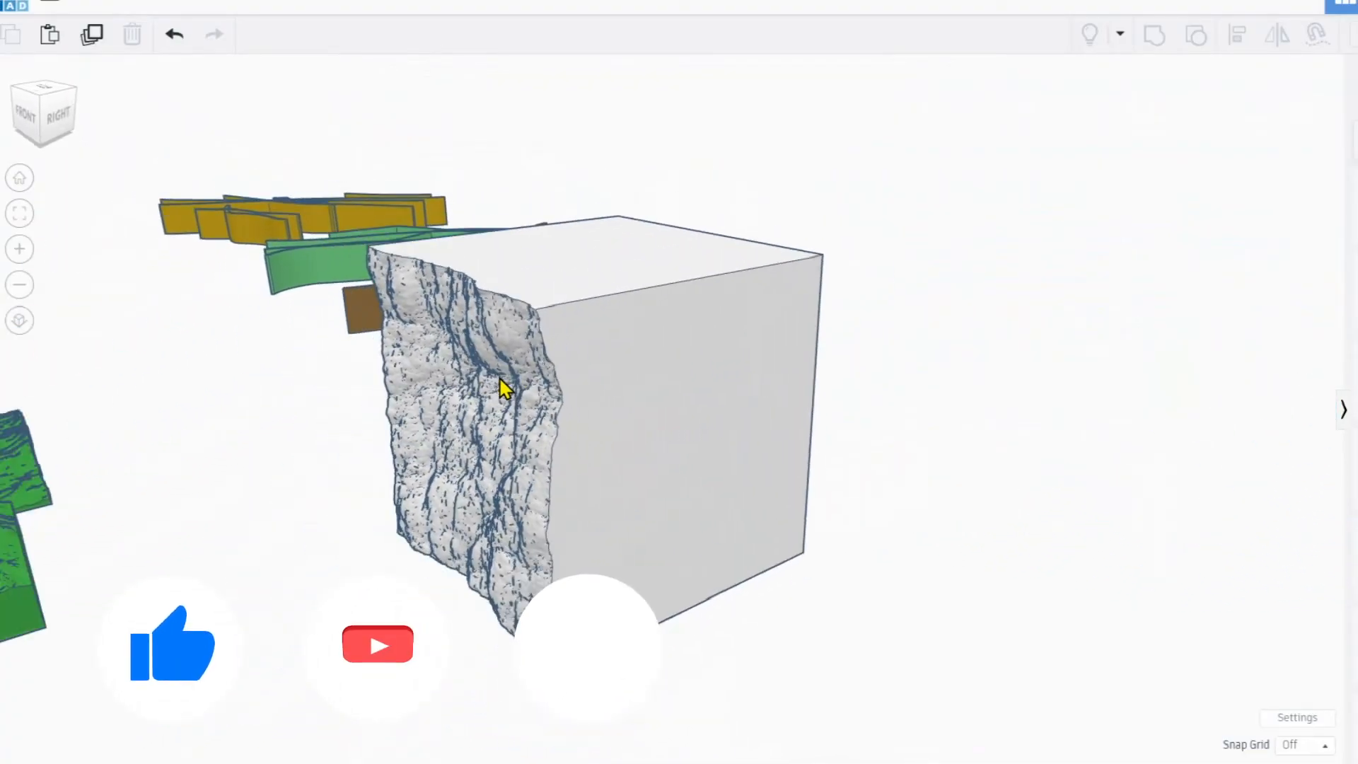
{"action": "scroll", "coordinate": [495, 407], "scroll_direction": "up", "scroll_amount": 5}
{"action": "scroll", "coordinate": [460, 394], "scroll_direction": "down", "scroll_amount": 5}
{"action": "right_click_drag", "start_coordinate": [464, 397], "coordinate": [220, 481]}
{"action": "scroll", "coordinate": [303, 464], "scroll_direction": "down", "scroll_amount": 10}
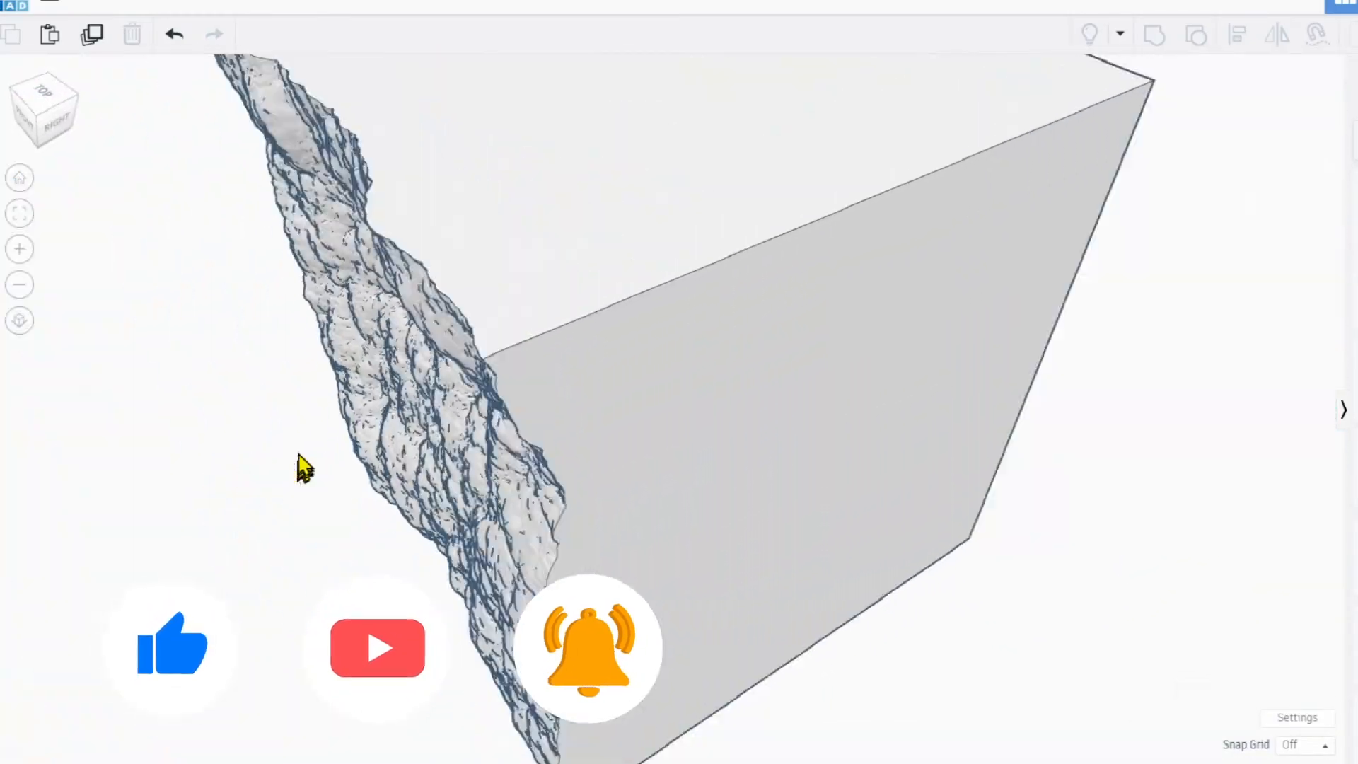
{"action": "middle_click_drag", "start_coordinate": [312, 439], "coordinate": [420, 434]}
Move the nearest green texture plate around to the adjacent side of the white box.
{"action": "left_click_drag", "start_coordinate": [235, 365], "coordinate": [338, 447]}
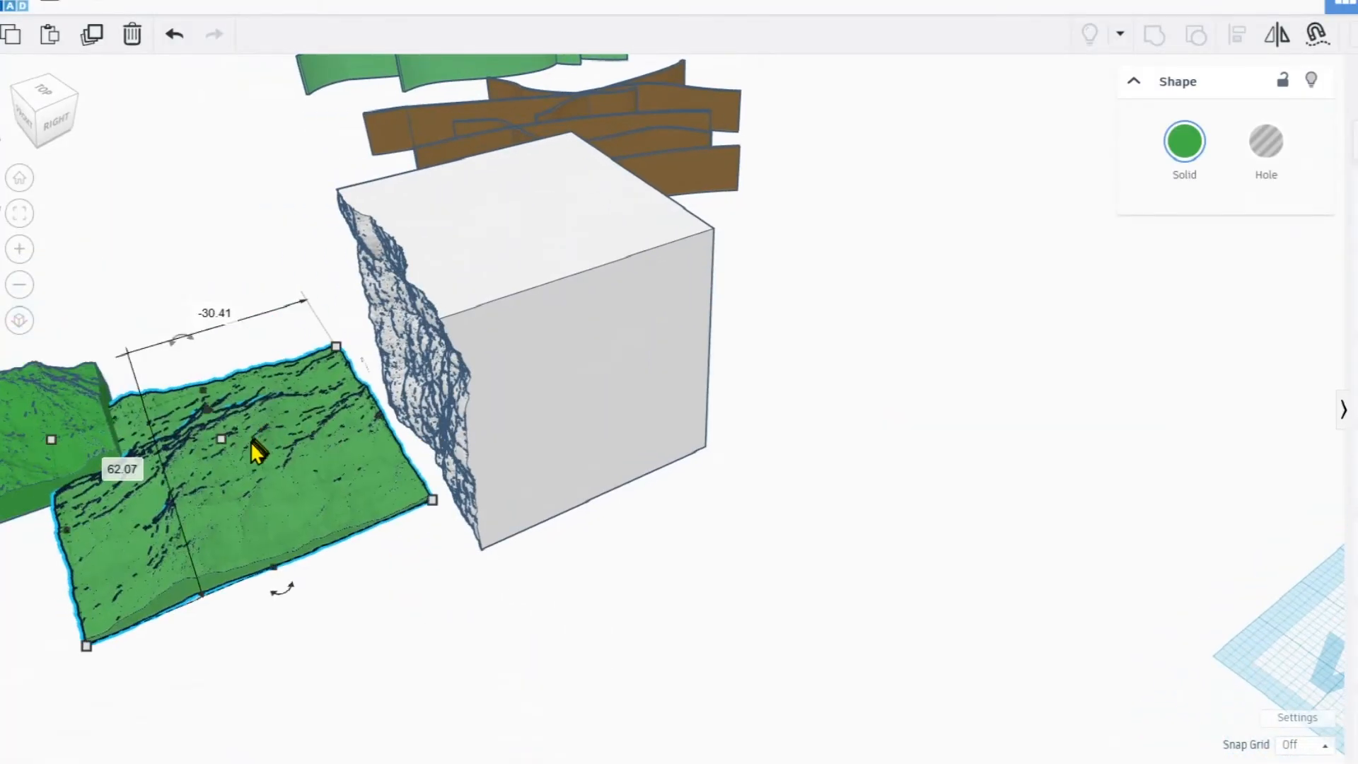
{"action": "left_click_drag", "start_coordinate": [244, 451], "coordinate": [715, 536]}
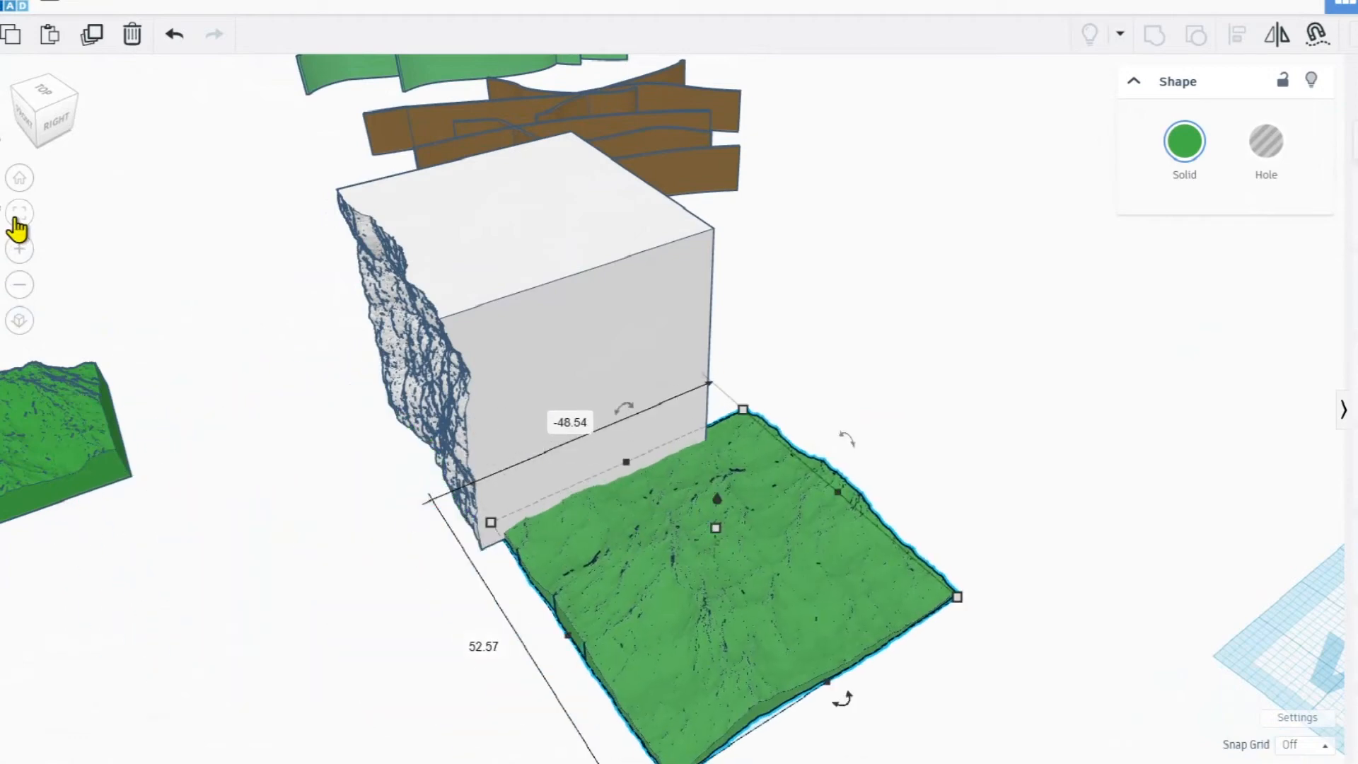
{"action": "right_click_drag", "start_coordinate": [679, 570], "coordinate": [145, 525]}
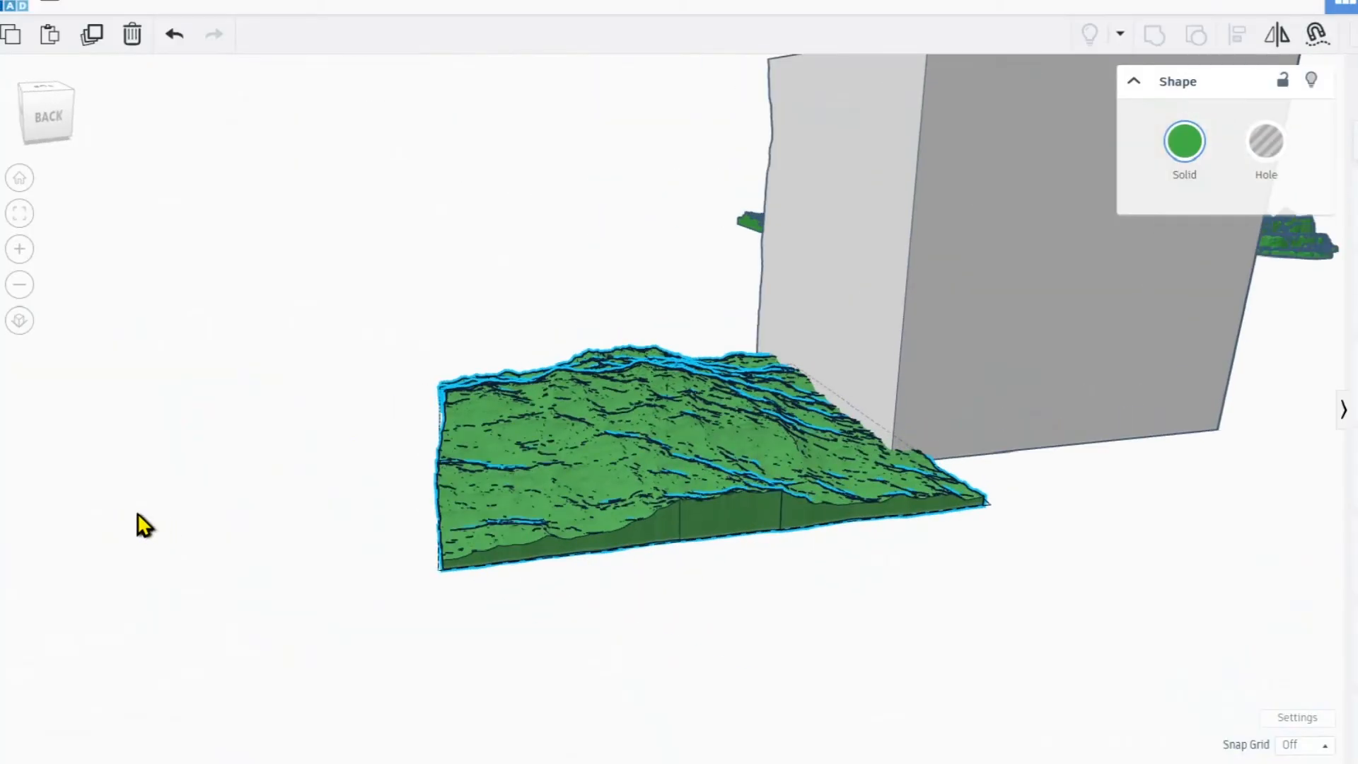
Flatten the green texture plate beside the box to a height of 4.17 mm.
{"action": "scroll", "coordinate": [643, 418], "scroll_direction": "up", "scroll_amount": 10}
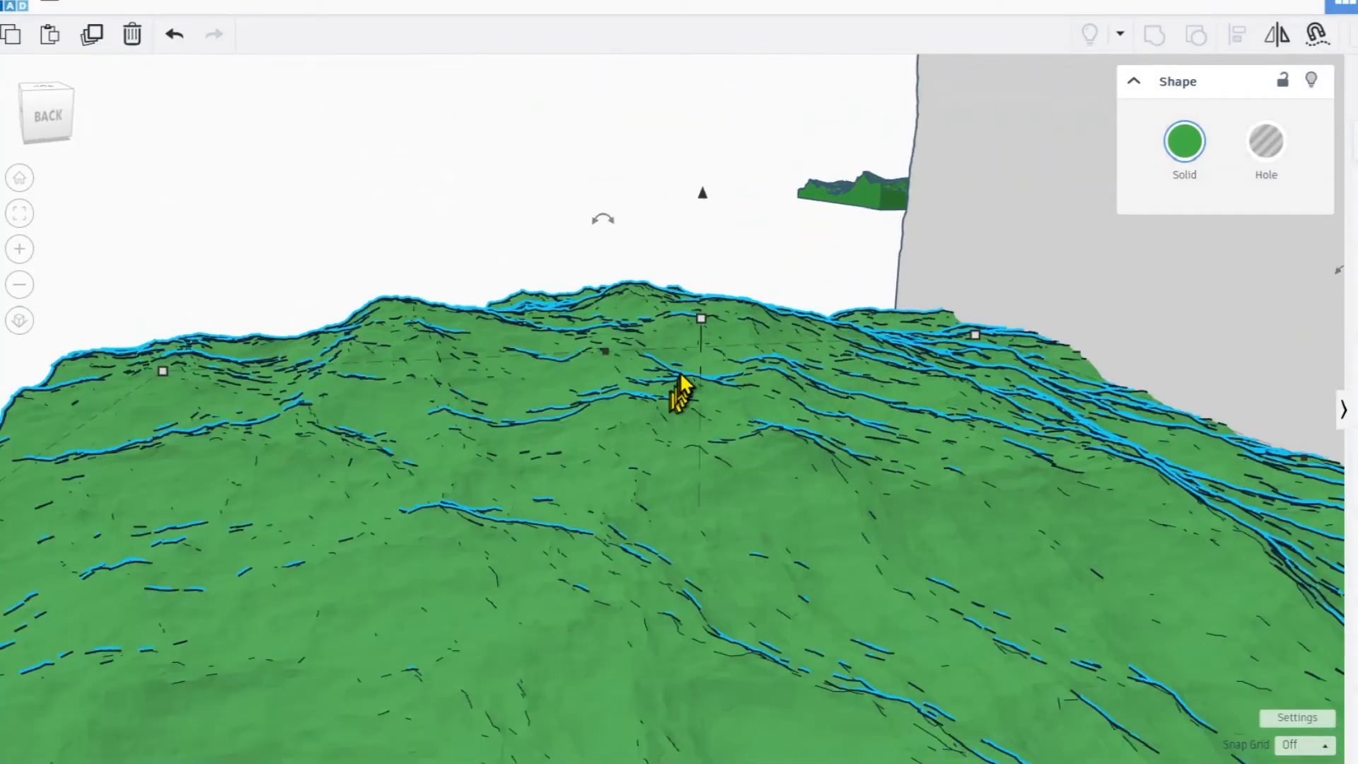
{"action": "left_click_drag", "start_coordinate": [698, 327], "coordinate": [686, 375]}
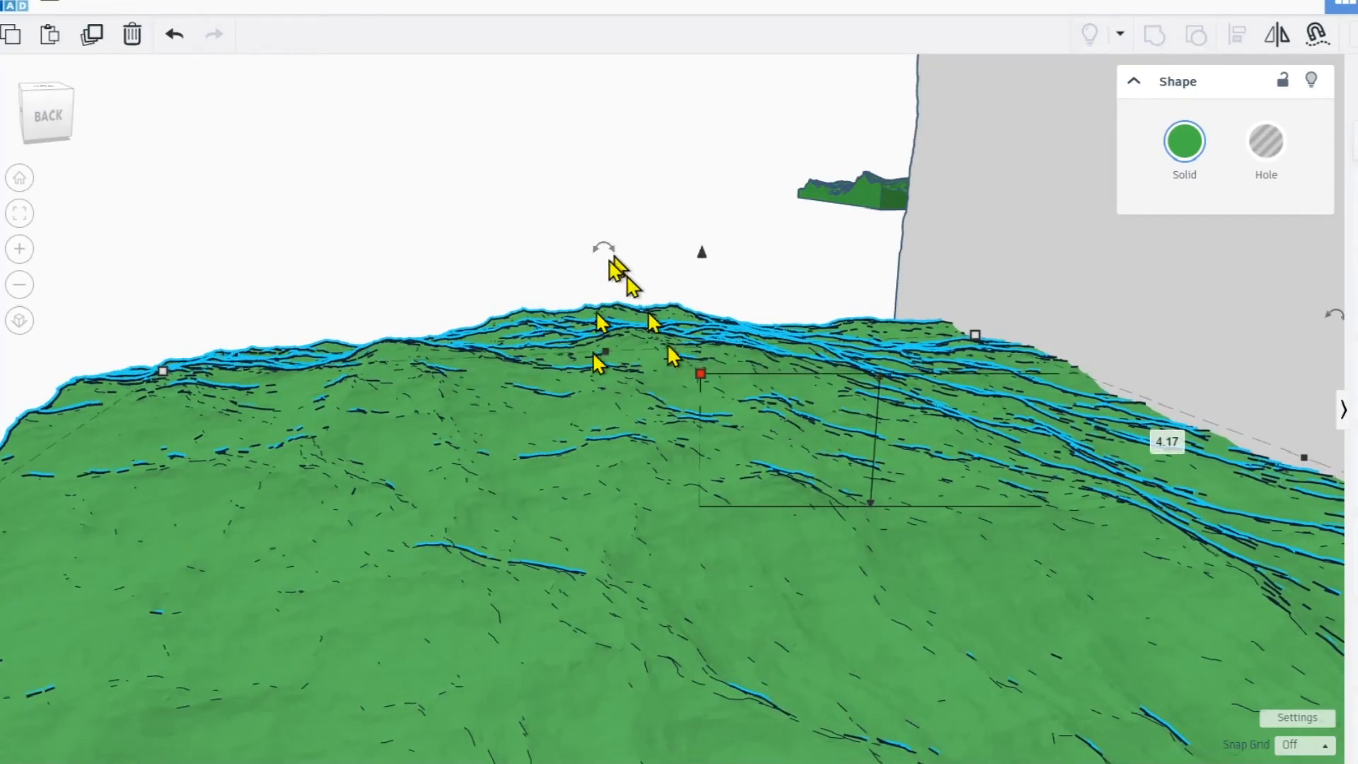
{"action": "scroll", "coordinate": [470, 425], "scroll_direction": "down", "scroll_amount": 5}
{"action": "right_click_drag", "start_coordinate": [487, 443], "coordinate": [647, 488]}
{"action": "left_click_drag", "start_coordinate": [606, 545], "coordinate": [867, 524]}
{"action": "right_click_drag", "start_coordinate": [672, 556], "coordinate": [700, 538]}
{"action": "left_click_drag", "start_coordinate": [647, 556], "coordinate": [379, 577]}
{"action": "right_click_drag", "start_coordinate": [378, 577], "coordinate": [333, 568]}
{"action": "left_click_drag", "start_coordinate": [333, 568], "coordinate": [223, 552]}
Stand the flattened texture plate upright and rotate it by 180°.
{"action": "right_click_drag", "start_coordinate": [225, 563], "coordinate": [389, 386]}
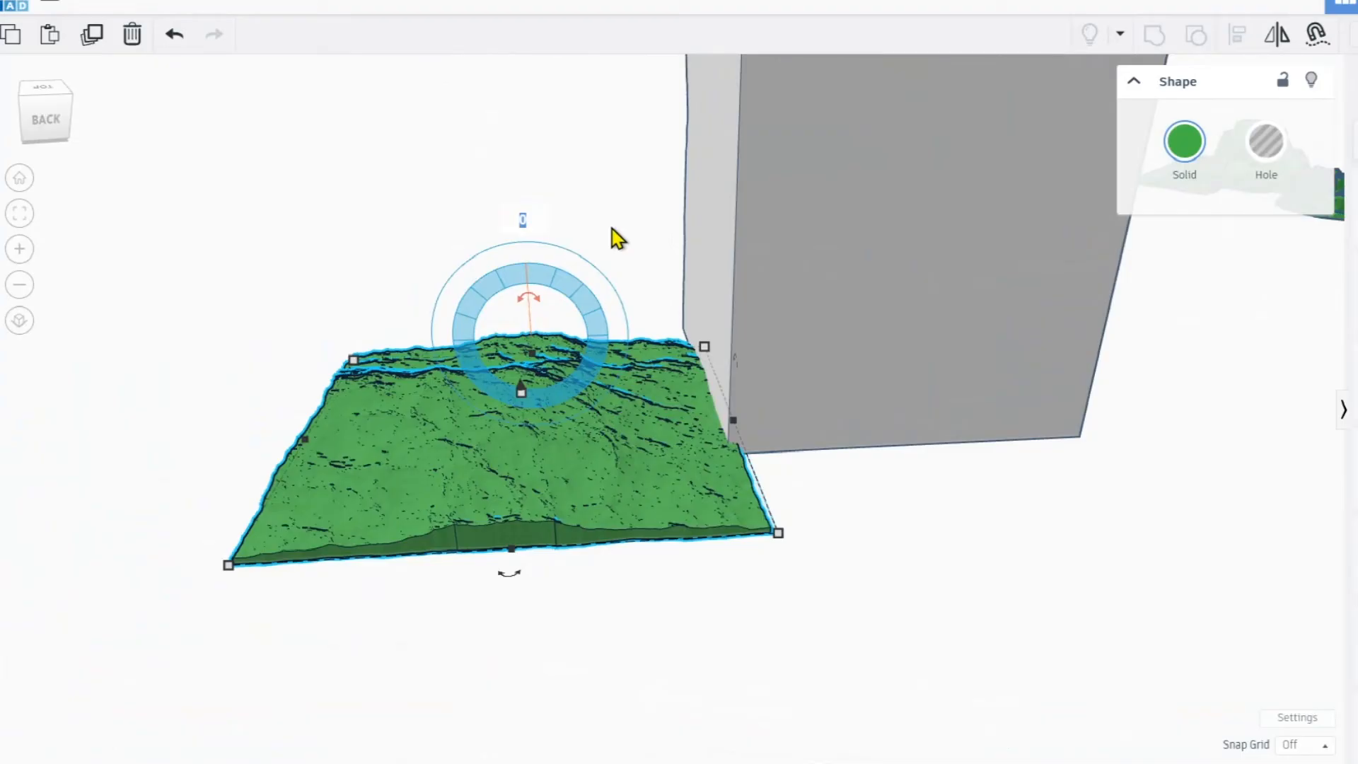
{"action": "key", "text": "Return"}
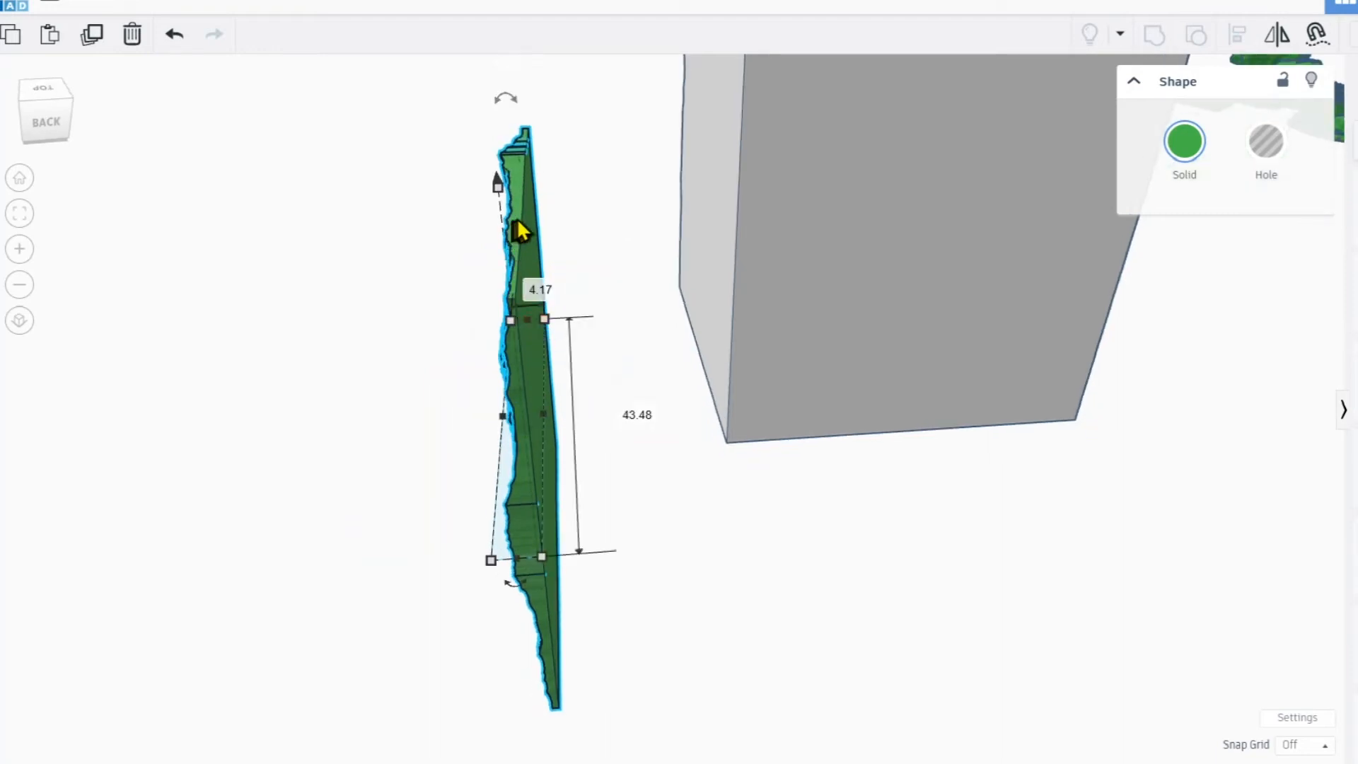
{"action": "right_click_drag", "start_coordinate": [685, 221], "coordinate": [622, 330]}
{"action": "left_click", "coordinate": [658, 71]}
{"action": "type", "text": "180"}
{"action": "key", "text": "Return"}
Turn the upright texture plate into a hole and set the snap grid to 0.1 mm.
{"action": "key", "text": "h"}
{"action": "right_click_drag", "start_coordinate": [622, 382], "coordinate": [467, 419]}
{"action": "left_click", "coordinate": [1304, 745]}
{"action": "left_click", "coordinate": [1302, 573]}
Duplicate the hole plate to the opposite side of the box and mirror the copy so its texture cuts into that face.
{"action": "key", "text": "ctrl+d"}
{"action": "key", "text": "shift+Right"}
{"action": "key", "text": "shift+Right"}
{"action": "key", "text": "shift+Right"}
{"action": "key", "text": "shift+Right"}
{"action": "key", "text": "shift+Right"}
{"action": "key", "text": "shift+Right"}
{"action": "key", "text": "shift+Right"}
{"action": "key", "text": "shift+Right"}
{"action": "middle_click_drag", "start_coordinate": [1004, 375], "coordinate": [892, 373]}
{"action": "key", "text": "m"}
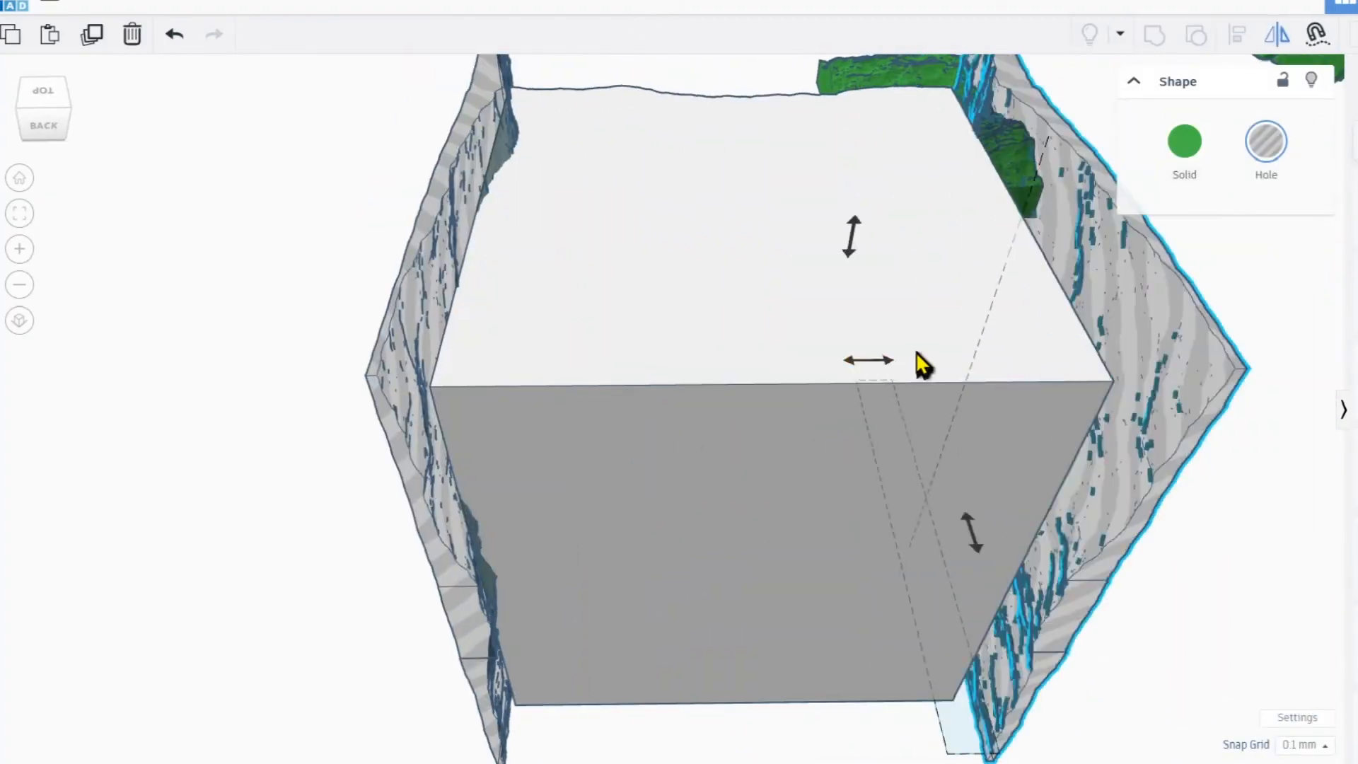
{"action": "left_click", "coordinate": [884, 360]}
{"action": "right_click_drag", "start_coordinate": [889, 367], "coordinate": [799, 396]}
{"action": "scroll", "coordinate": [813, 495], "scroll_direction": "up", "scroll_amount": 4}
{"action": "left_click_drag", "start_coordinate": [814, 500], "coordinate": [733, 493]}
Move another green texture plate to the back of the box and stand it upright against that face.
{"action": "scroll", "coordinate": [733, 491], "scroll_direction": "down", "scroll_amount": 5}
{"action": "left_click", "coordinate": [1024, 222]}
{"action": "left_click_drag", "start_coordinate": [1023, 222], "coordinate": [623, 545]}
{"action": "right_click_drag", "start_coordinate": [622, 544], "coordinate": [610, 495]}
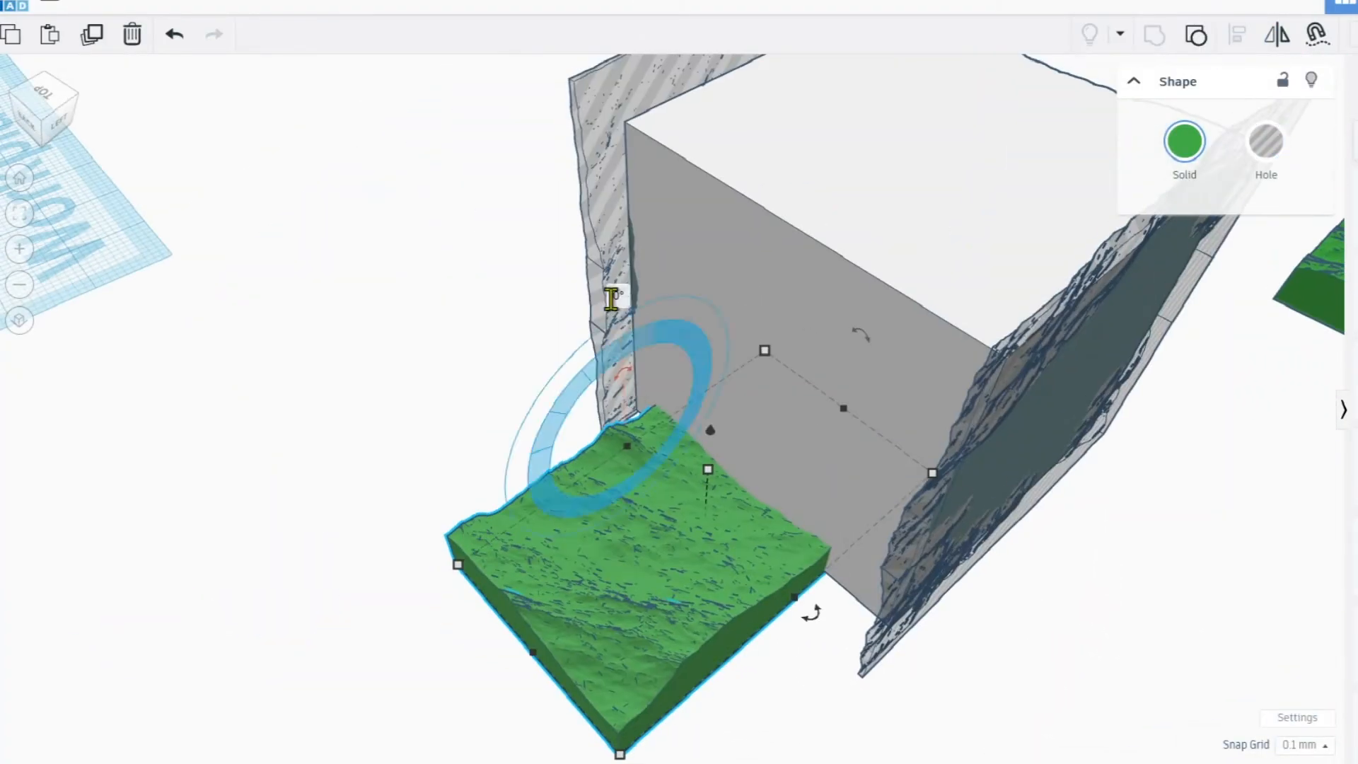
{"action": "left_click_drag", "start_coordinate": [608, 328], "coordinate": [541, 489]}
{"action": "right_click_drag", "start_coordinate": [622, 545], "coordinate": [639, 444]}
{"action": "left_click_drag", "start_coordinate": [640, 444], "coordinate": [669, 439]}
{"action": "right_click_drag", "start_coordinate": [670, 438], "coordinate": [671, 133]}
{"action": "key", "text": "ctrl+z"}
{"action": "scroll", "coordinate": [648, 211], "scroll_direction": "down", "scroll_amount": 4}
{"action": "left_click_drag", "start_coordinate": [648, 211], "coordinate": [626, 488]}
{"action": "scroll", "coordinate": [684, 364], "scroll_direction": "up", "scroll_amount": 4}
Turn the plate at the back of the box into a hole and mirror it.
{"action": "right_click_drag", "start_coordinate": [684, 368], "coordinate": [812, 472]}
{"action": "left_click_drag", "start_coordinate": [1075, 150], "coordinate": [1080, 138]}
{"action": "left_click", "coordinate": [1266, 142]}
{"action": "right_click_drag", "start_coordinate": [1061, 354], "coordinate": [1047, 385]}
{"action": "left_click", "coordinate": [1276, 41]}
{"action": "left_click_drag", "start_coordinate": [833, 399], "coordinate": [841, 389]}
{"action": "right_click_drag", "start_coordinate": [990, 389], "coordinate": [721, 375]}
Duplicate a hole plate and lay the copy flat over the top face of the box.
{"action": "left_click", "coordinate": [601, 340]}
{"action": "key", "text": "ctrl+d"}
{"action": "right_click_drag", "start_coordinate": [758, 435], "coordinate": [694, 467]}
{"action": "left_click_drag", "start_coordinate": [416, 370], "coordinate": [320, 372]}
{"action": "left_click_drag", "start_coordinate": [375, 488], "coordinate": [375, 318]}
{"action": "left_click_drag", "start_coordinate": [382, 375], "coordinate": [478, 297]}
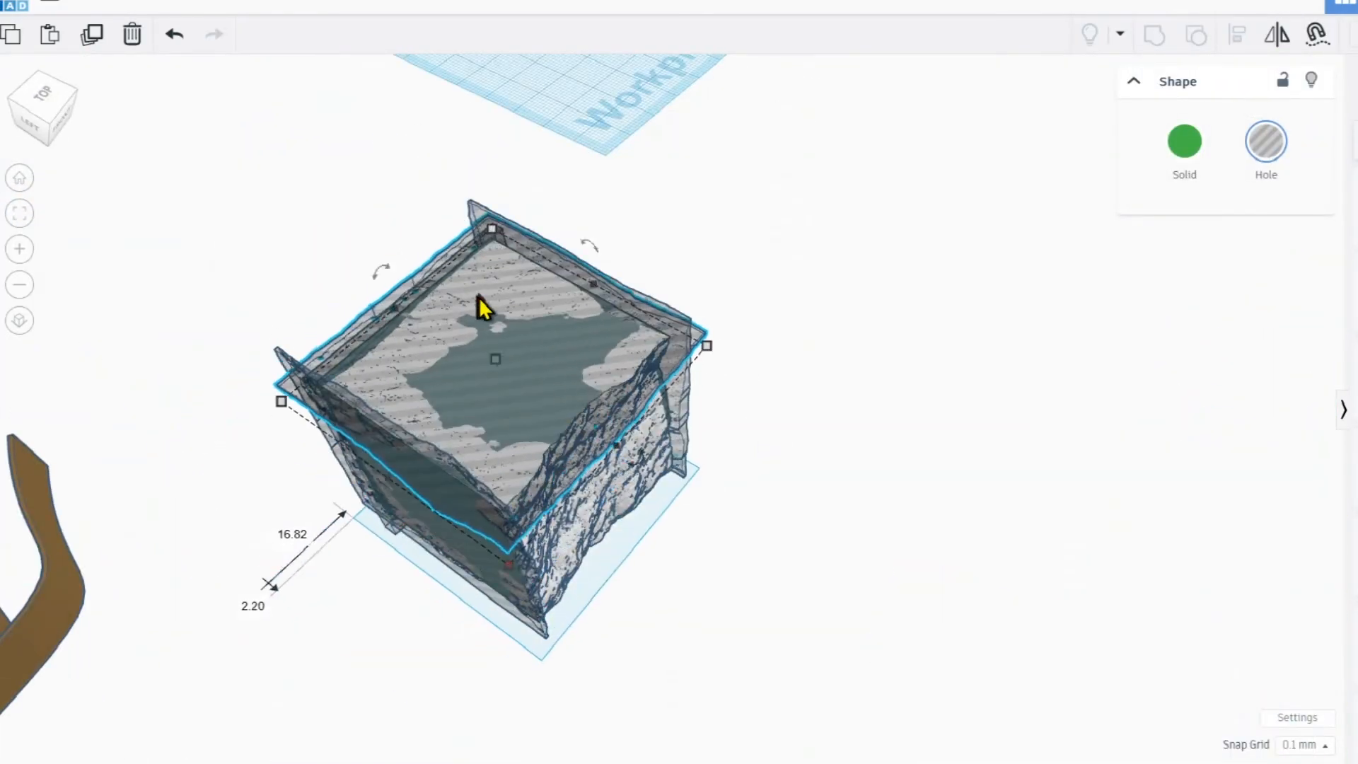
Duplicate the top hole plate and move the copy down to the underside of the box.
{"action": "right_click_drag", "start_coordinate": [478, 297], "coordinate": [486, 181]}
{"action": "left_click", "coordinate": [485, 181]}
{"action": "left_click", "coordinate": [438, 177]}
{"action": "key", "text": "ctrl+d"}
{"action": "left_click_drag", "start_coordinate": [497, 177], "coordinate": [506, 361]}
{"action": "right_click_drag", "start_coordinate": [453, 417], "coordinate": [333, 269]}
{"action": "left_click_drag", "start_coordinate": [676, 523], "coordinate": [677, 519]}
{"action": "right_click_drag", "start_coordinate": [676, 488], "coordinate": [954, 542]}
{"action": "scroll", "coordinate": [951, 539], "scroll_direction": "down", "scroll_amount": 5}
Select the white box with all surrounding hole plates and group them.
{"action": "left_click_drag", "start_coordinate": [948, 544], "coordinate": [467, 106]}
{"action": "scroll", "coordinate": [728, 327], "scroll_direction": "up", "scroll_amount": 1}
{"action": "key", "text": "ctrl+g"}
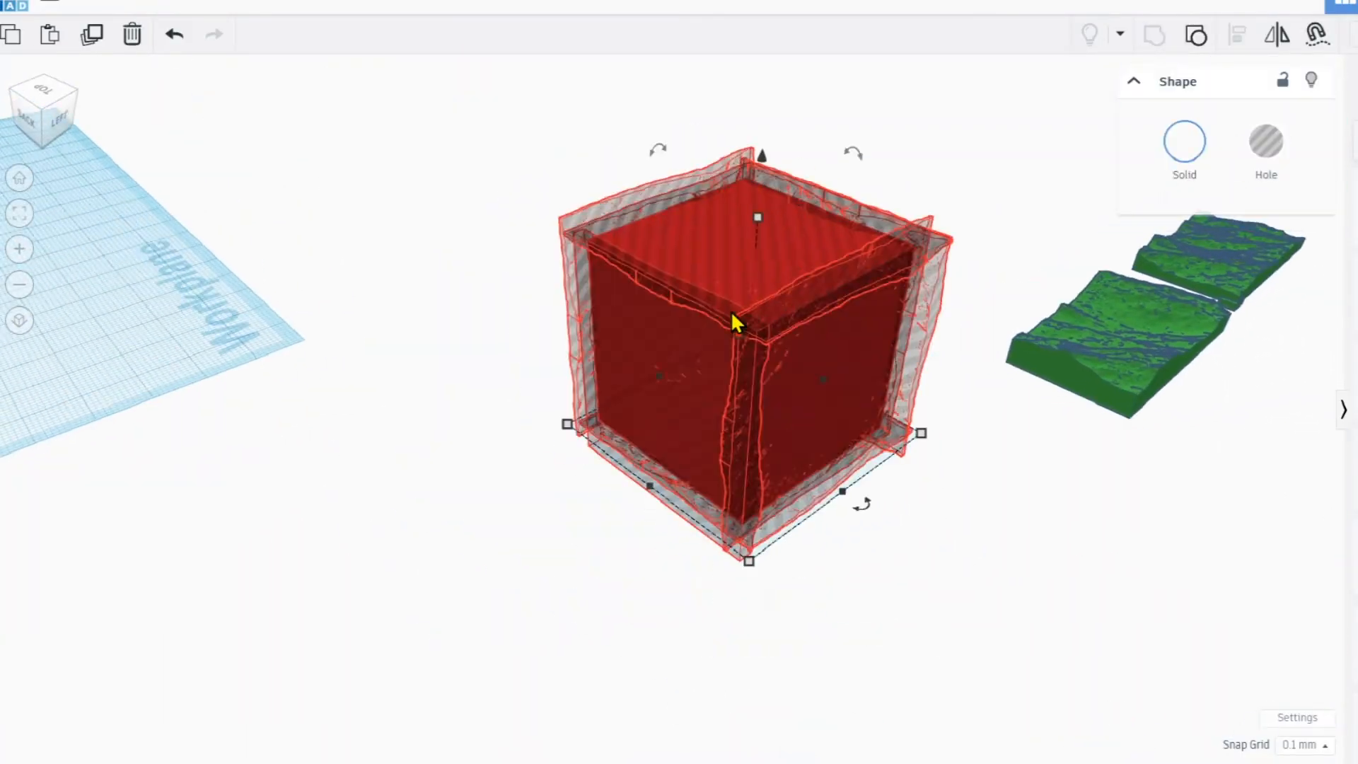
{"action": "right_click_drag", "start_coordinate": [732, 312], "coordinate": [715, 318]}
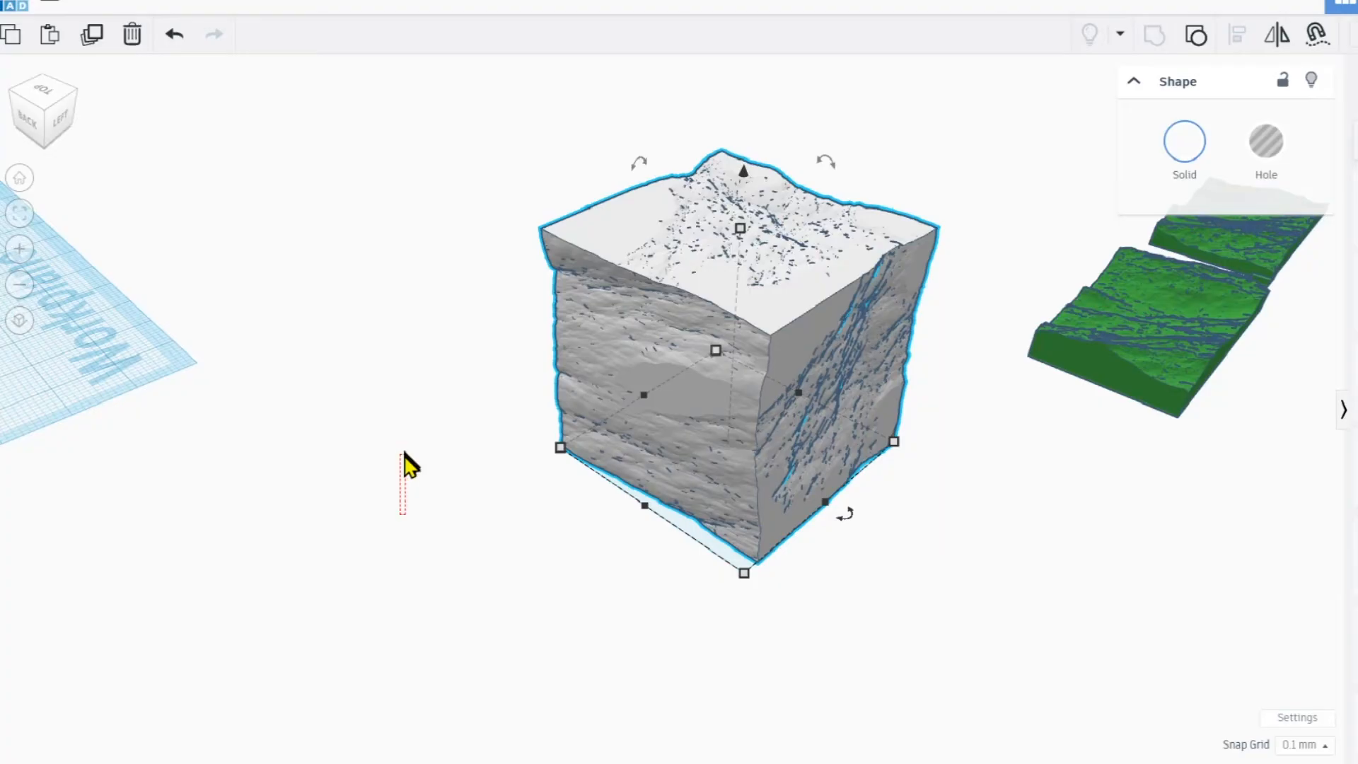
Examine the rock textures carved into all faces of the white box.
{"action": "right_click_drag", "start_coordinate": [412, 472], "coordinate": [450, 463]}
{"action": "right_click_drag", "start_coordinate": [556, 480], "coordinate": [520, 421]}
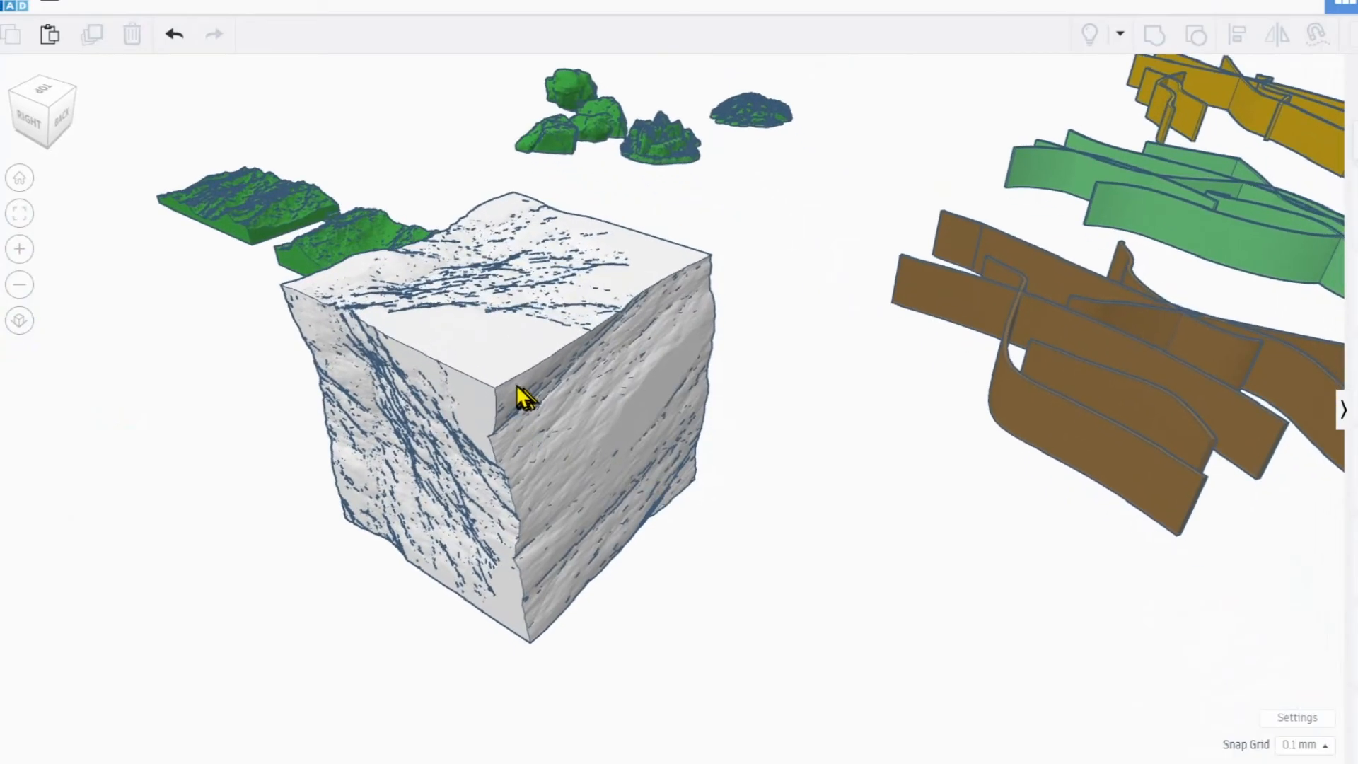
{"action": "scroll", "coordinate": [500, 368], "scroll_direction": "up", "scroll_amount": 2}
{"action": "right_click_drag", "start_coordinate": [479, 359], "coordinate": [520, 384]}
{"action": "scroll", "coordinate": [633, 390], "scroll_direction": "up", "scroll_amount": 3}
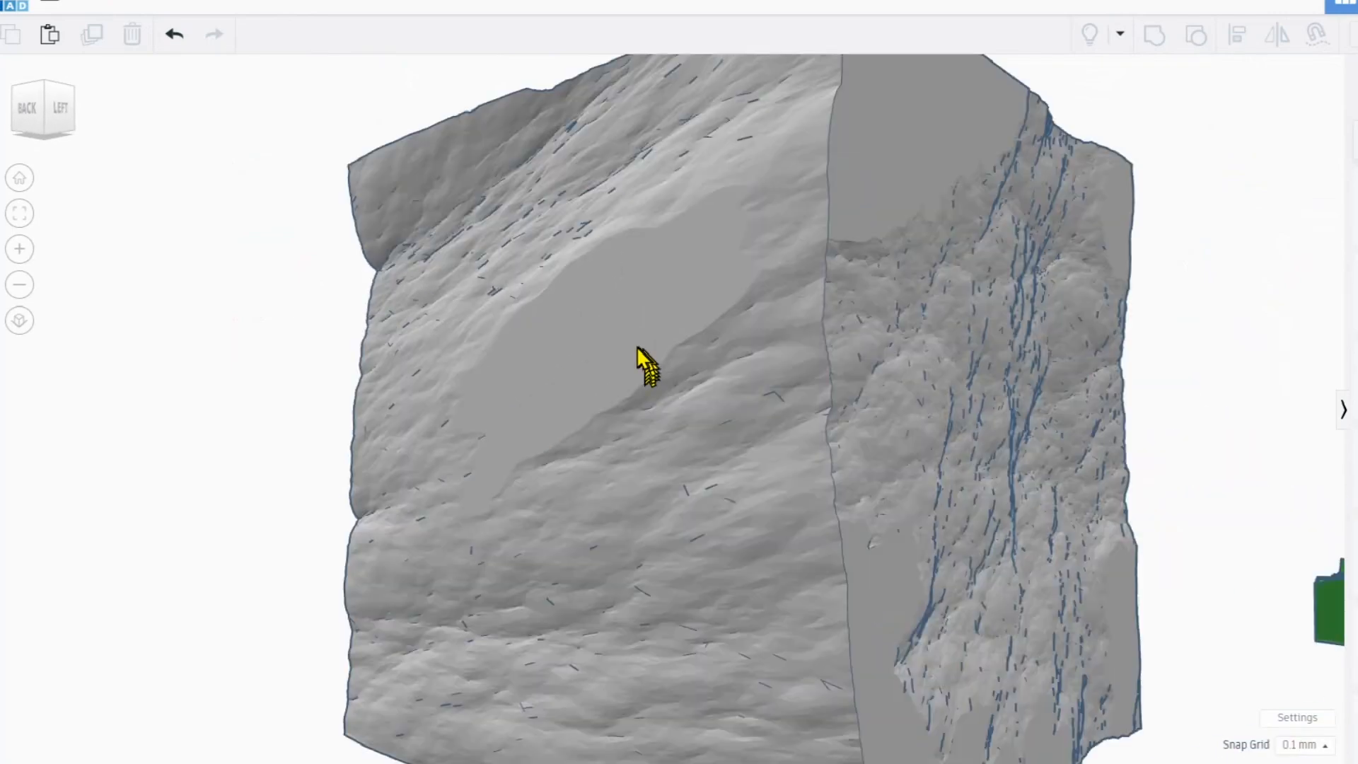
{"action": "scroll", "coordinate": [788, 312], "scroll_direction": "down", "scroll_amount": 4}
{"action": "right_click_drag", "start_coordinate": [745, 442], "coordinate": [459, 433]}
{"action": "right_click_drag", "start_coordinate": [670, 255], "coordinate": [652, 299]}
{"action": "right_click_drag", "start_coordinate": [704, 258], "coordinate": [672, 357]}
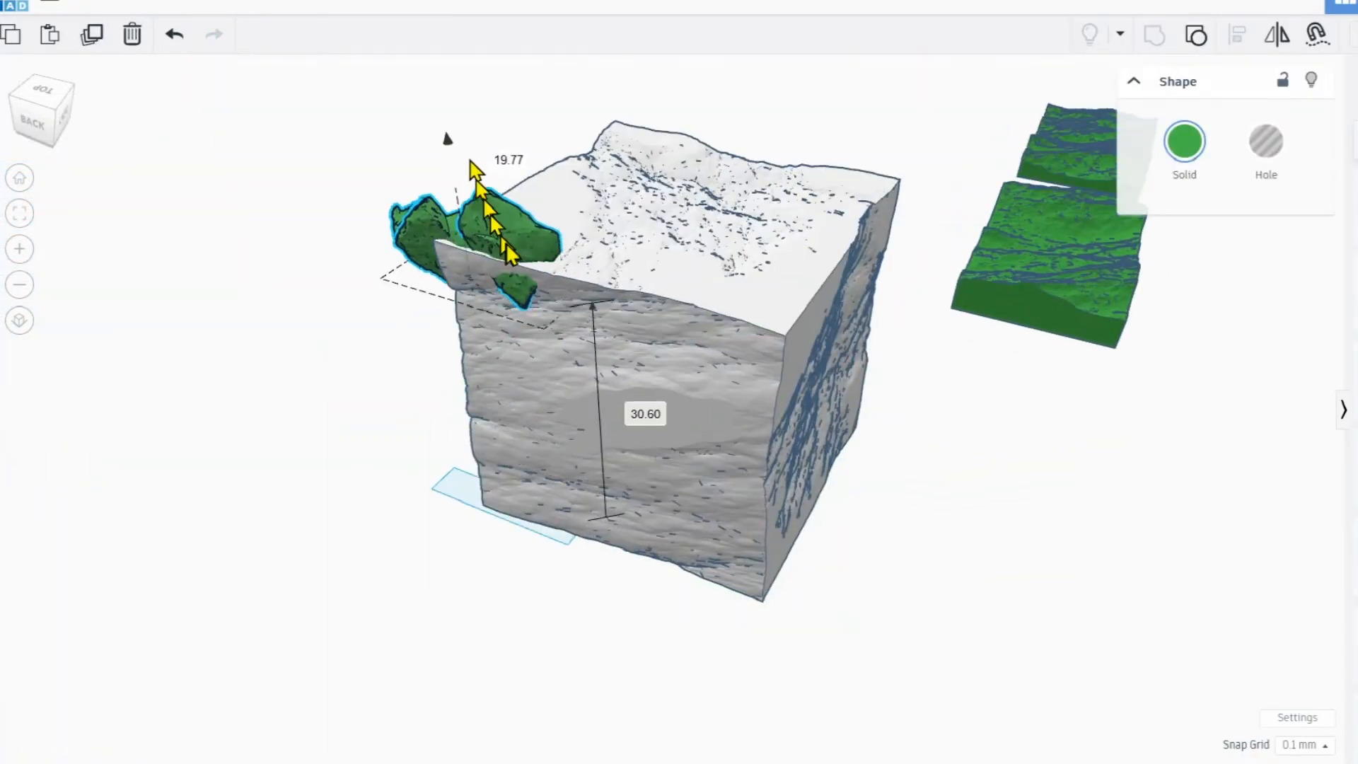
Position the raised green stone cluster at a corner of the box's top face and turn it into a hole.
{"action": "scroll", "coordinate": [536, 203], "scroll_direction": "up", "scroll_amount": 2}
{"action": "left_click_drag", "start_coordinate": [543, 210], "coordinate": [573, 233]}
{"action": "left_click", "coordinate": [1273, 150]}
{"action": "right_click_drag", "start_coordinate": [396, 350], "coordinate": [574, 354]}
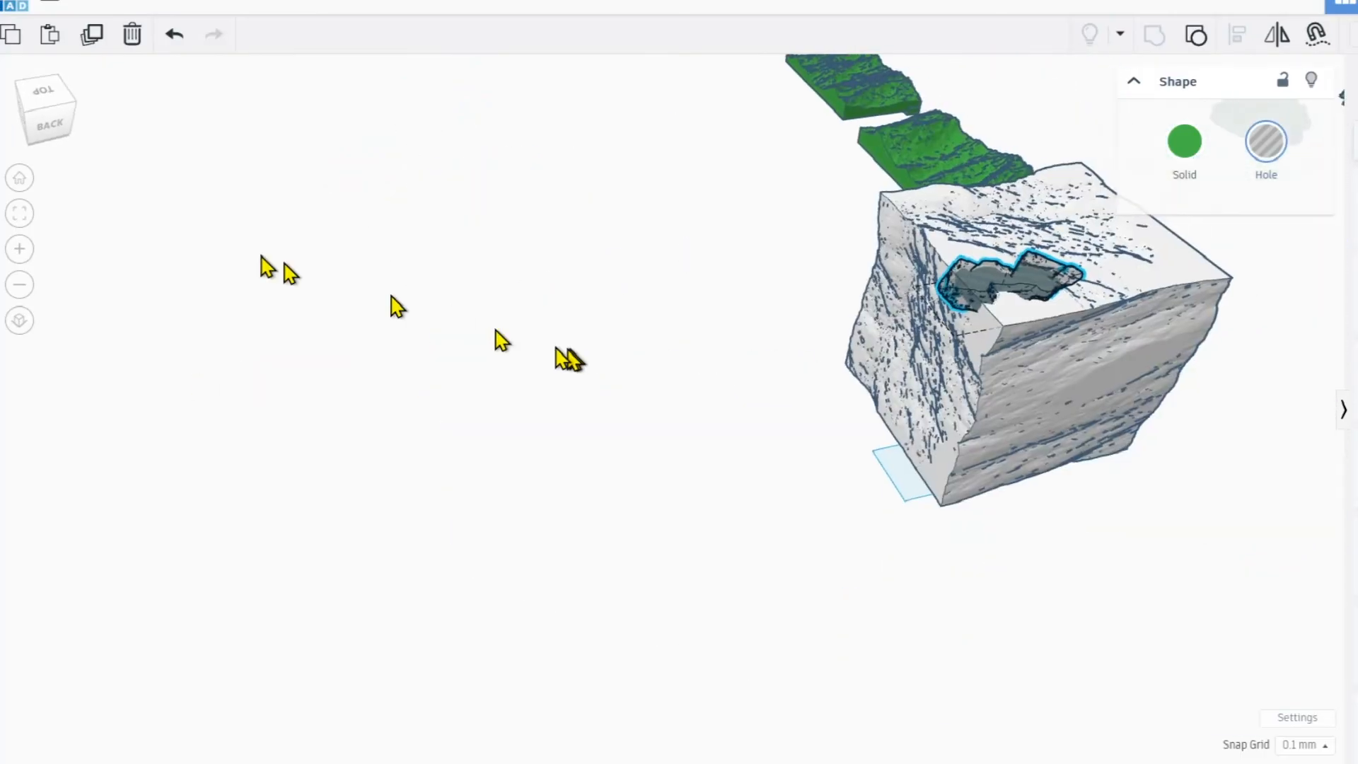
Duplicate the stone hole and place the copy at another corner of the box's top face.
{"action": "key", "text": "f"}
{"action": "key", "text": "ctrl+d"}
{"action": "left_click_drag", "start_coordinate": [676, 414], "coordinate": [1072, 440]}
{"action": "right_click_drag", "start_coordinate": [1121, 439], "coordinate": [1019, 453]}
{"action": "scroll", "coordinate": [1209, 354], "scroll_direction": "down", "scroll_amount": 3}
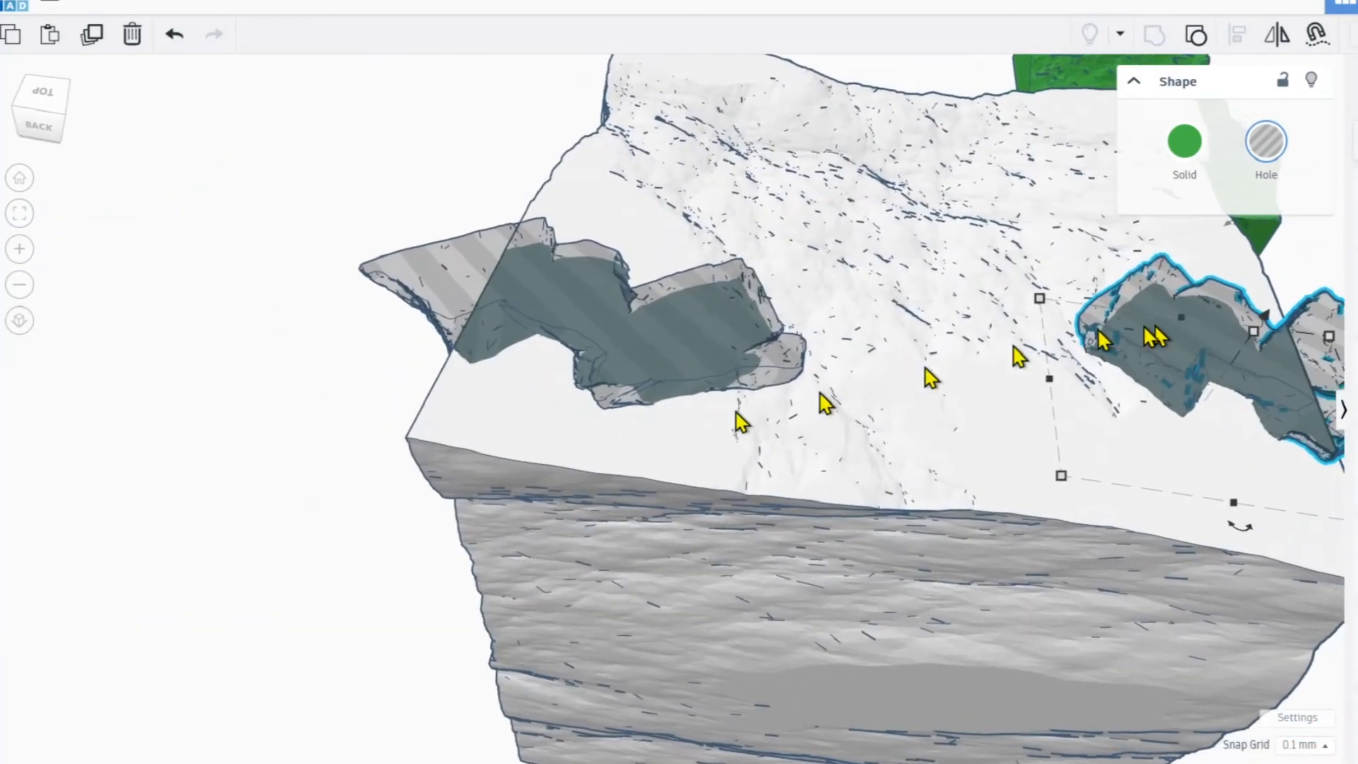
{"action": "left_click_drag", "start_coordinate": [1174, 343], "coordinate": [1139, 187]}
{"action": "key", "text": "f"}
Move a green stone against the lower corner of the box and turn it into a hole.
{"action": "left_click_drag", "start_coordinate": [875, 670], "coordinate": [919, 552]}
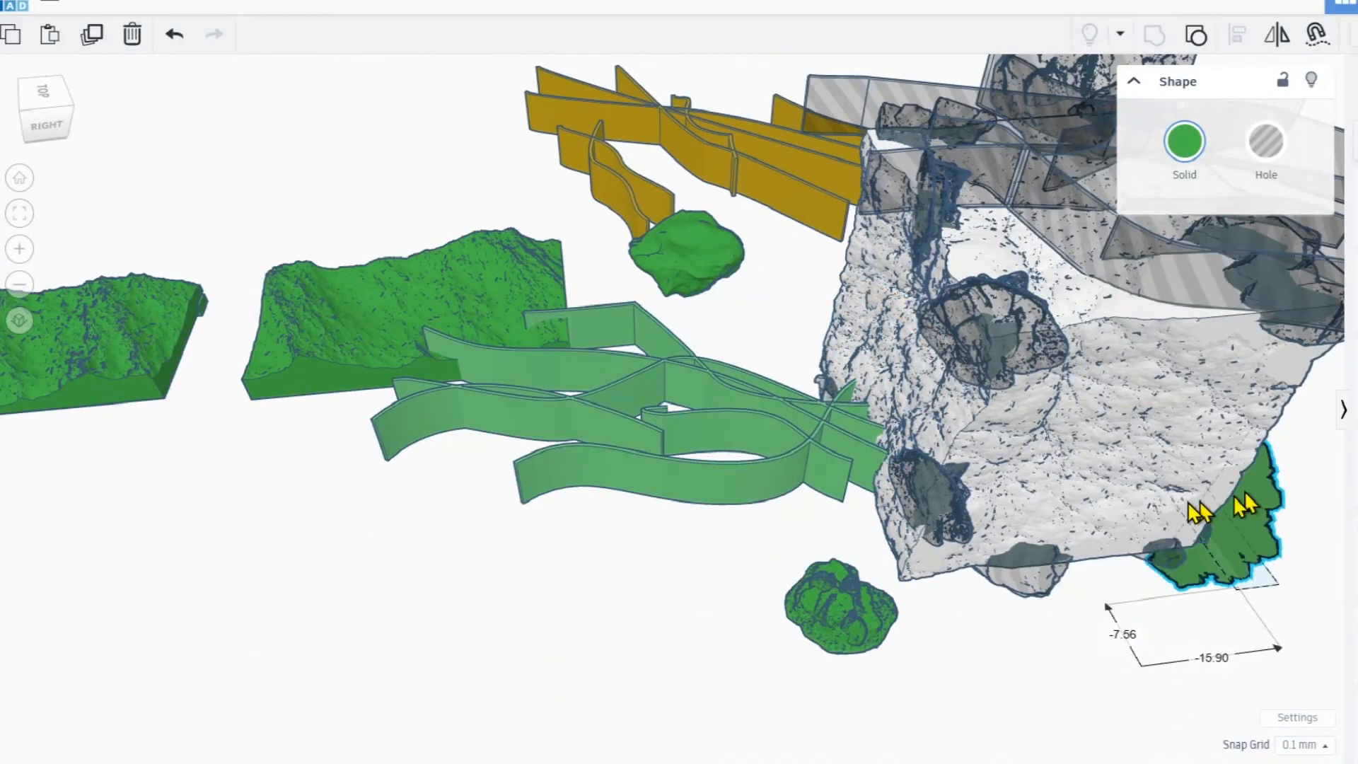
{"action": "left_click", "coordinate": [1266, 142]}
{"action": "right_click_drag", "start_coordinate": [1061, 424], "coordinate": [673, 303]}
{"action": "scroll", "coordinate": [671, 293], "scroll_direction": "up", "scroll_amount": 3}
Duplicate the stone hole and reposition the copy higher on the box.
{"action": "left_click_drag", "start_coordinate": [628, 304], "coordinate": [628, 287]}
{"action": "key", "text": "ctrl+d"}
{"action": "left_click_drag", "start_coordinate": [406, 318], "coordinate": [406, 154]}
{"action": "right_click_drag", "start_coordinate": [406, 154], "coordinate": [672, 297]}
{"action": "left_click_drag", "start_coordinate": [672, 346], "coordinate": [767, 357]}
{"action": "right_click_drag", "start_coordinate": [764, 350], "coordinate": [579, 278]}
{"action": "scroll", "coordinate": [579, 278], "scroll_direction": "down", "scroll_amount": 4}
{"action": "scroll", "coordinate": [579, 279], "scroll_direction": "up", "scroll_amount": 4}
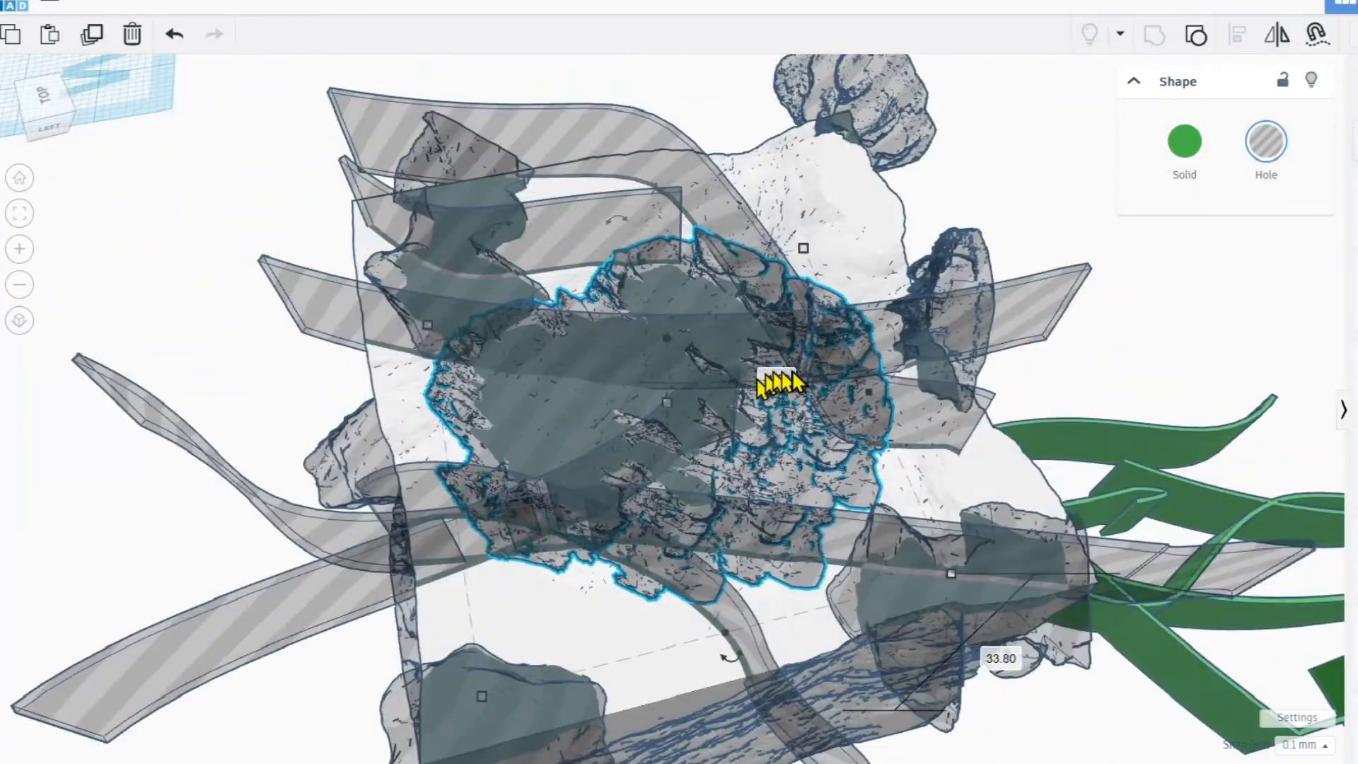
Turn the solid green and golden scratch shapes beside the box into holes.
{"action": "left_click", "coordinate": [623, 297]}
{"action": "right_click_drag", "start_coordinate": [782, 382], "coordinate": [273, 340]}
{"action": "left_click", "coordinate": [1266, 142]}
{"action": "right_click_drag", "start_coordinate": [637, 495], "coordinate": [433, 624]}
{"action": "left_click", "coordinate": [433, 624]}
{"action": "left_click", "coordinate": [1267, 141]}
Place the golden scratch hole against a side of the box and rotate it by -78°.
{"action": "left_click_drag", "start_coordinate": [566, 637], "coordinate": [786, 394]}
{"action": "left_click_drag", "start_coordinate": [990, 679], "coordinate": [1273, 658]}
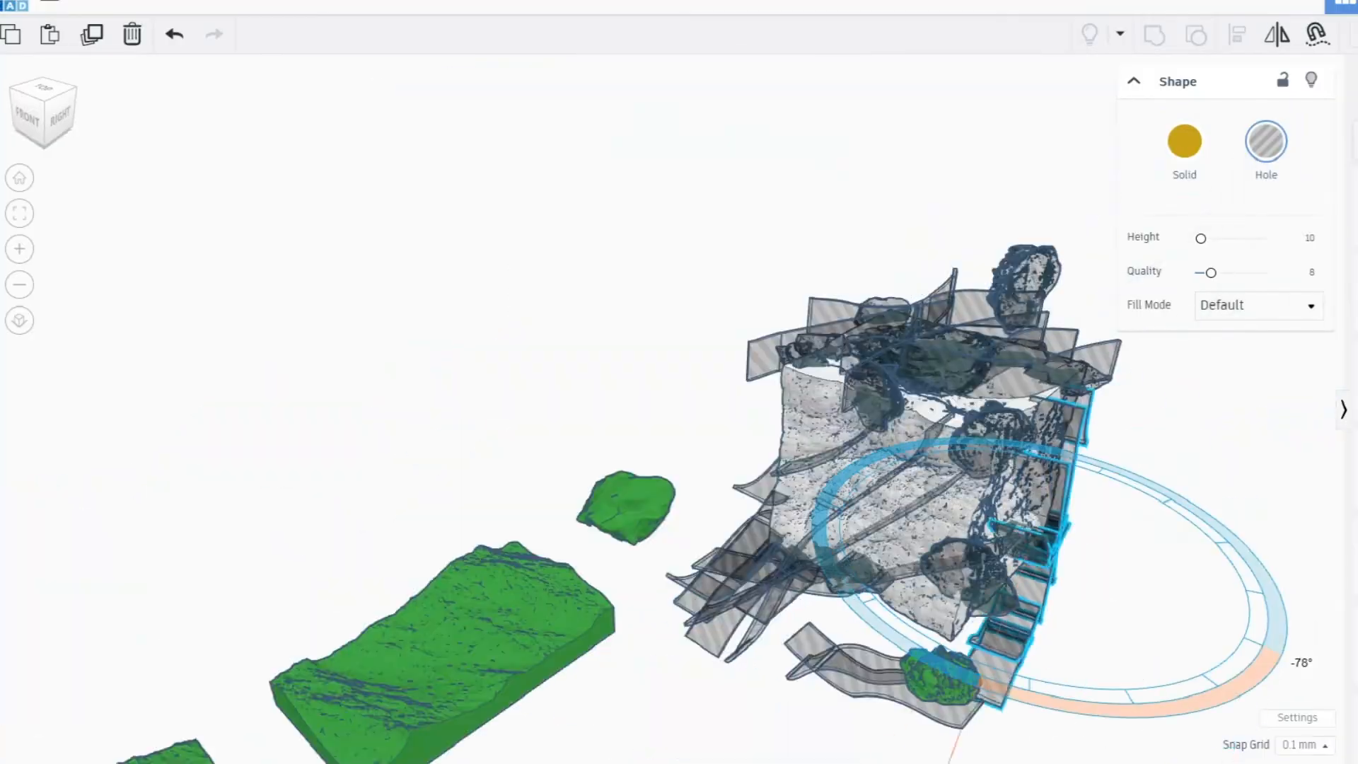
{"action": "scroll", "coordinate": [957, 321], "scroll_direction": "up", "scroll_amount": 4}
{"action": "right_click_drag", "start_coordinate": [957, 321], "coordinate": [778, 453]}
{"action": "left_click_drag", "start_coordinate": [905, 551], "coordinate": [861, 637]}
{"action": "right_click_drag", "start_coordinate": [861, 636], "coordinate": [798, 382]}
{"action": "left_click", "coordinate": [805, 289]}
{"action": "scroll", "coordinate": [847, 486], "scroll_direction": "down", "scroll_amount": 5}
{"action": "right_click_drag", "start_coordinate": [909, 496], "coordinate": [792, 495]}
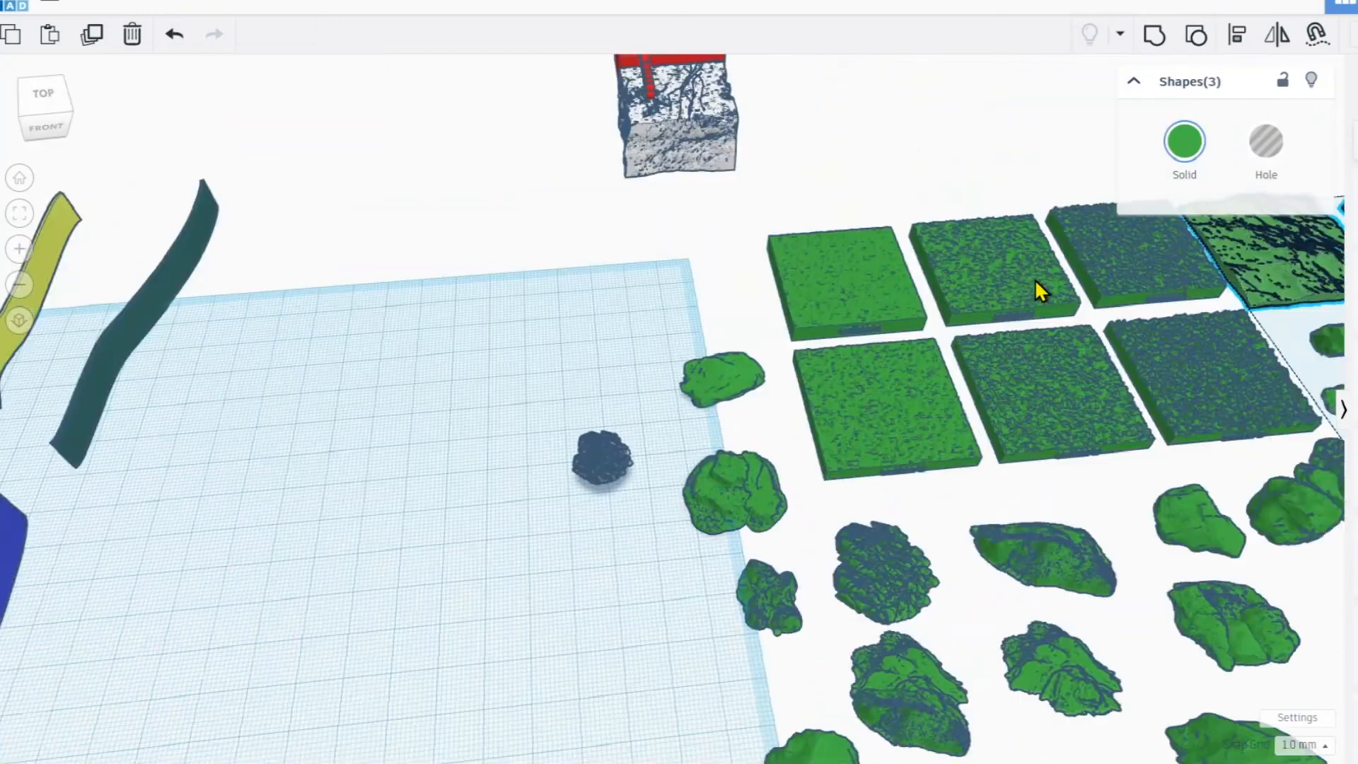
{"action": "right_click_drag", "start_coordinate": [1034, 290], "coordinate": [220, 470]}
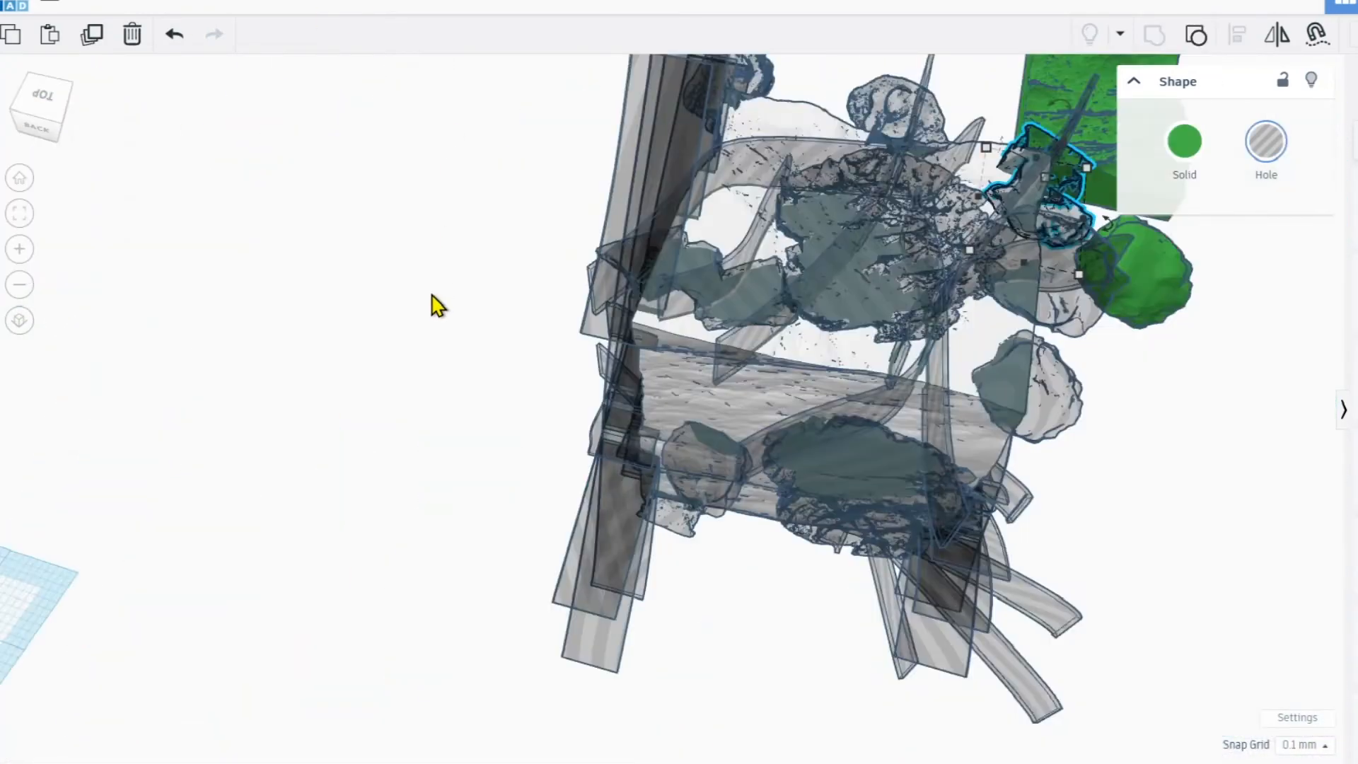
Duplicate the solid purple scratch shape beside the box and set the copy apart from the original.
{"action": "right_click_drag", "start_coordinate": [434, 303], "coordinate": [530, 368]}
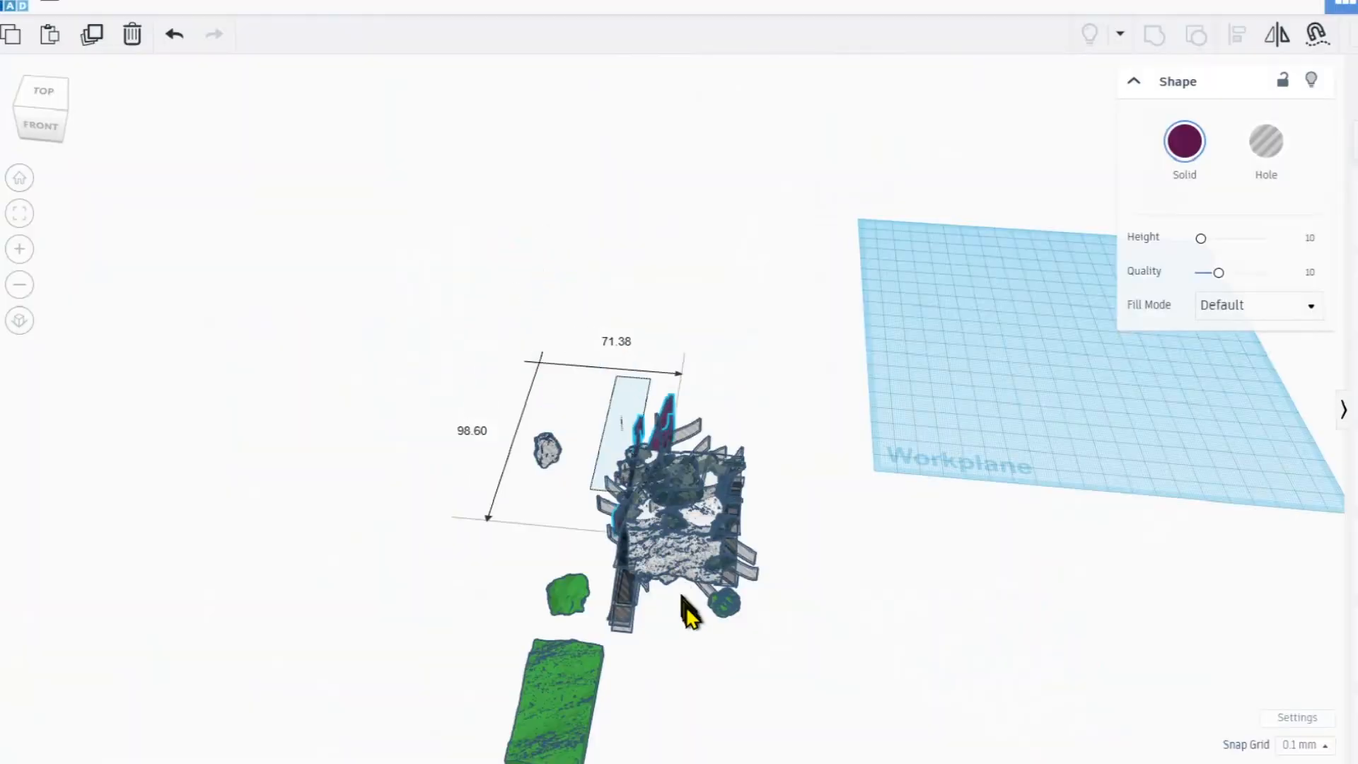
{"action": "scroll", "coordinate": [697, 663], "scroll_direction": "up", "scroll_amount": 5}
{"action": "right_click_drag", "start_coordinate": [646, 517], "coordinate": [629, 552]}
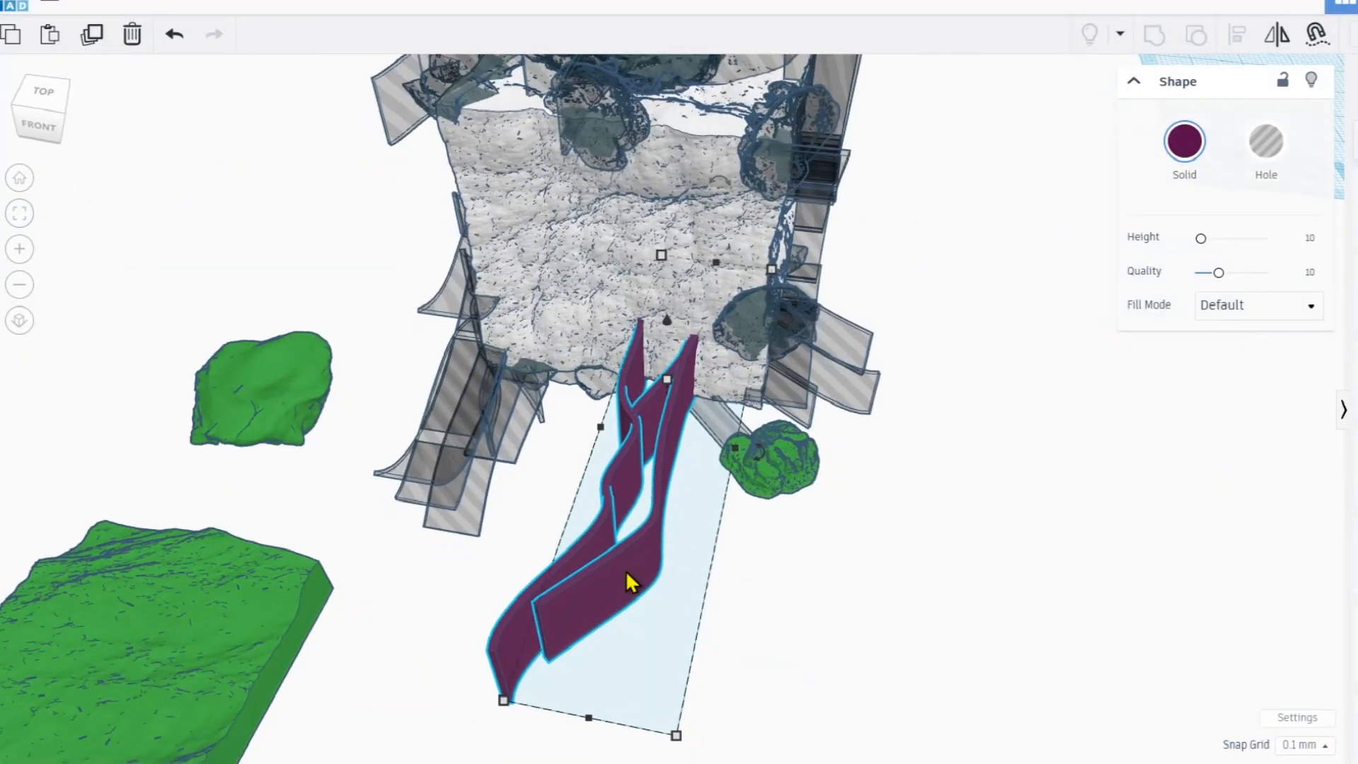
{"action": "left_click_drag", "start_coordinate": [628, 572], "coordinate": [959, 633], "text": "alt"}
Rotate the purple scratch shape upright, place it against the corner of the box and turn it into a hole.
{"action": "right_click_drag", "start_coordinate": [962, 644], "coordinate": [806, 345]}
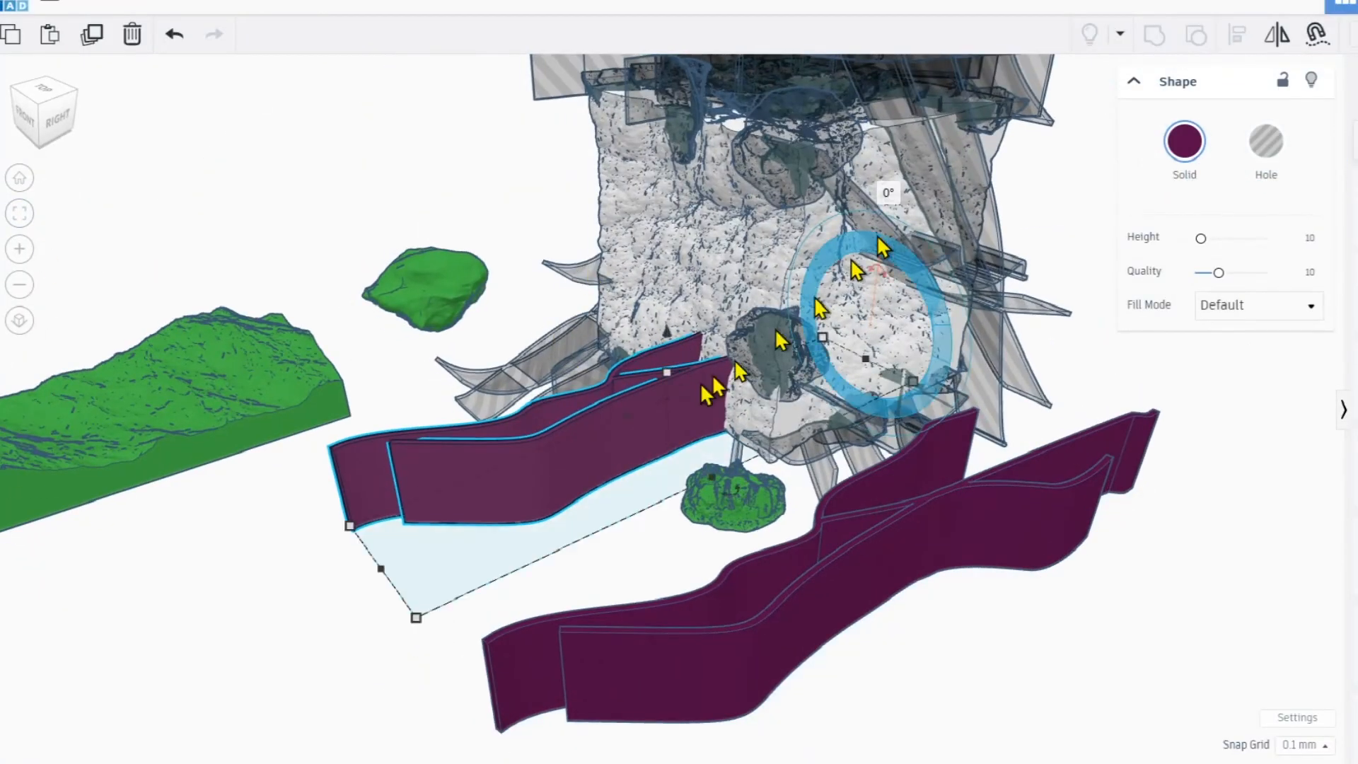
{"action": "left_click_drag", "start_coordinate": [623, 244], "coordinate": [640, 173]}
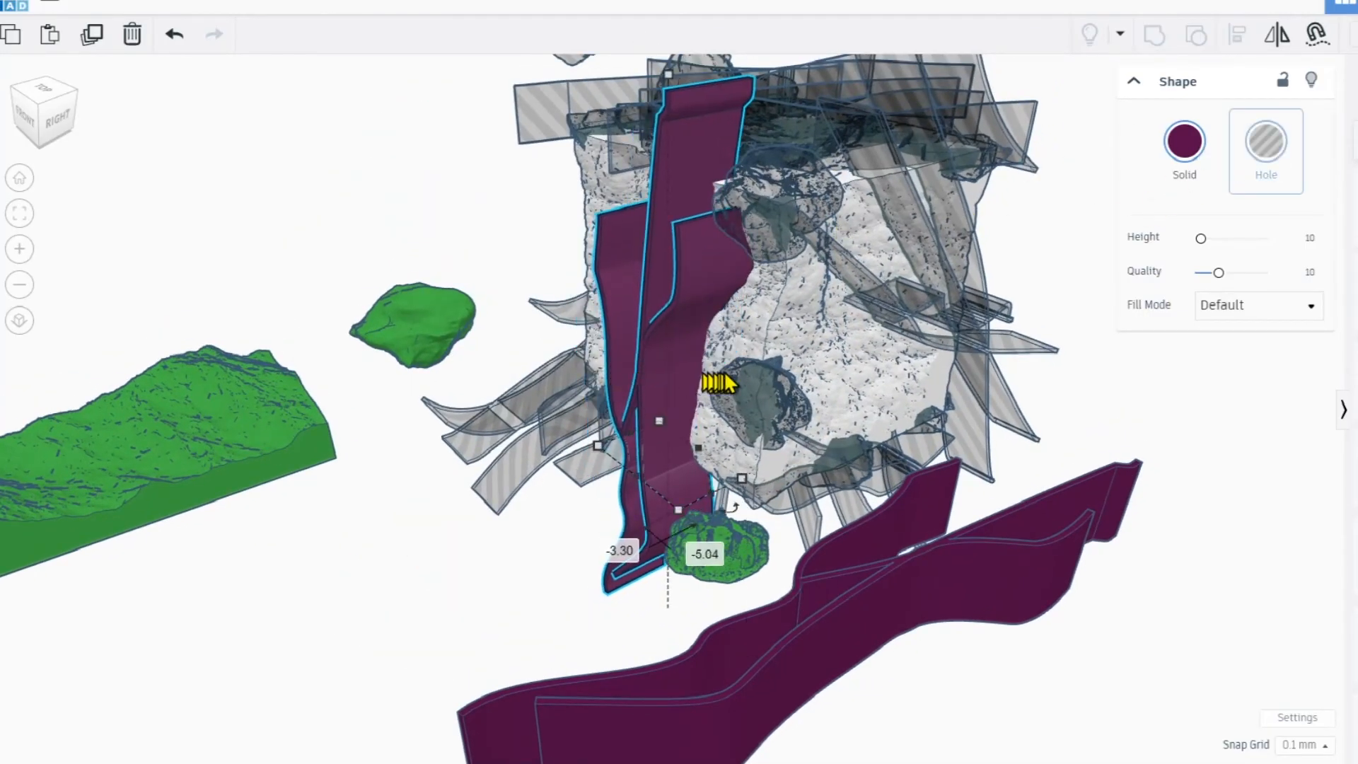
{"action": "right_click_drag", "start_coordinate": [718, 383], "coordinate": [672, 348]}
{"action": "left_click_drag", "start_coordinate": [656, 330], "coordinate": [665, 324]}
{"action": "scroll", "coordinate": [677, 306], "scroll_direction": "up", "scroll_amount": 8}
Select the box with all its texture, stone and scratch holes and group them to cut the carvings.
{"action": "scroll", "coordinate": [679, 323], "scroll_direction": "down", "scroll_amount": 6}
{"action": "scroll", "coordinate": [679, 324], "scroll_direction": "down", "scroll_amount": 3}
{"action": "right_click_drag", "start_coordinate": [679, 325], "coordinate": [608, 372]}
{"action": "left_click", "coordinate": [614, 343]}
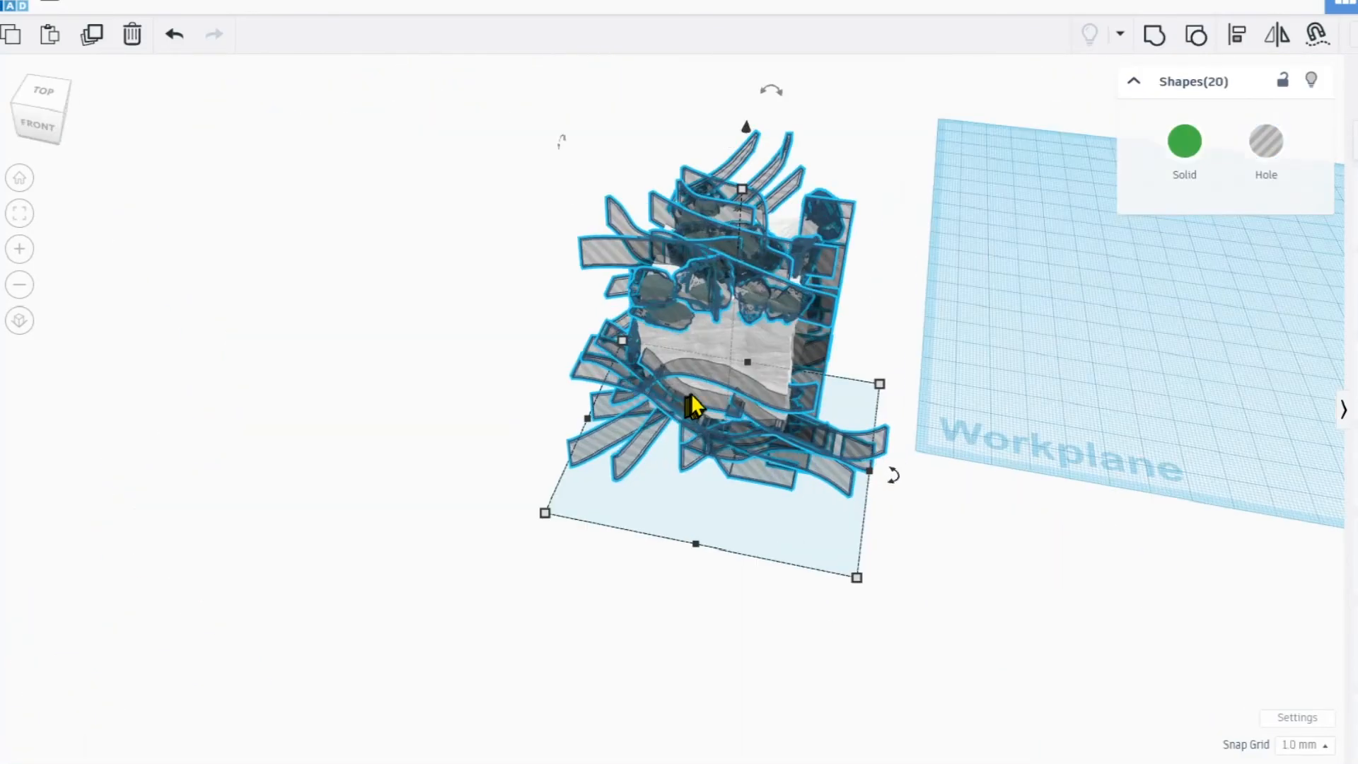
{"action": "right_click_drag", "start_coordinate": [689, 394], "coordinate": [1226, 130]}
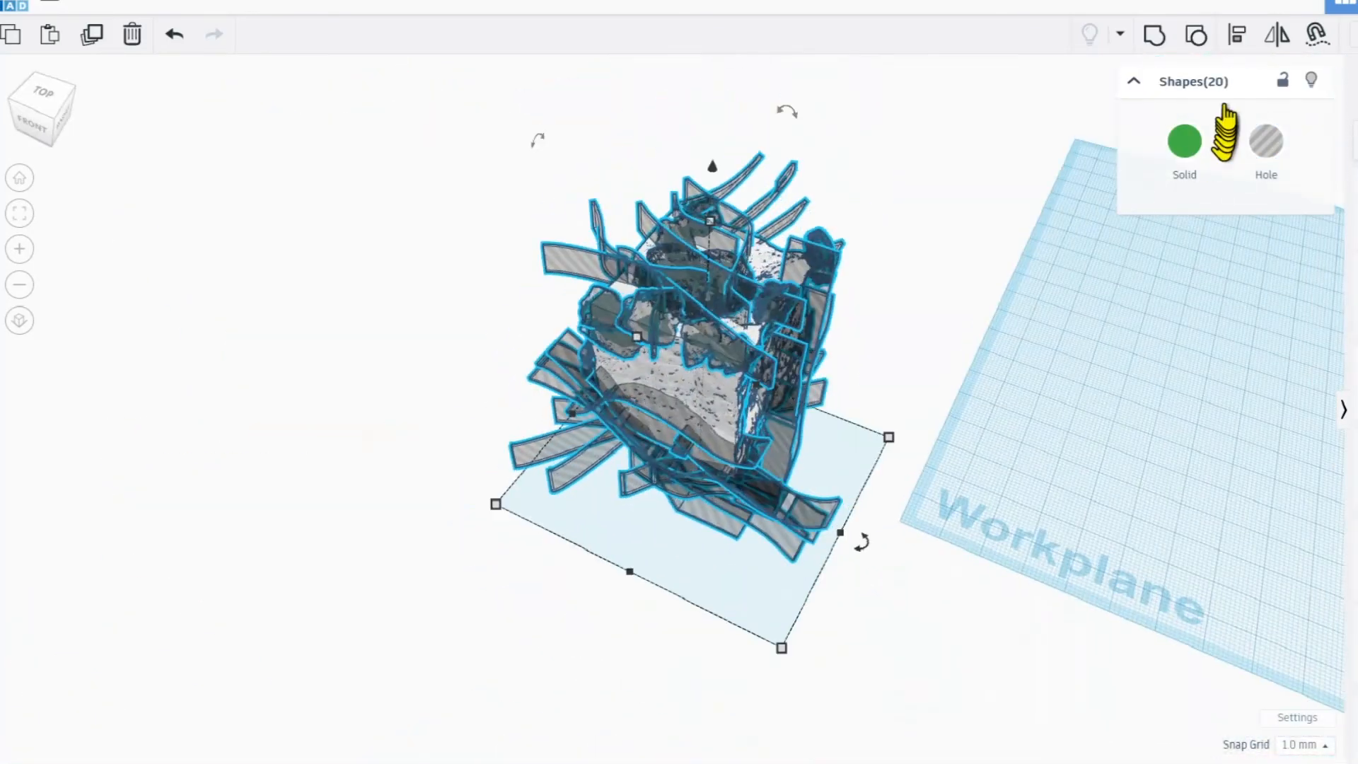
{"action": "left_click", "coordinate": [1159, 37]}
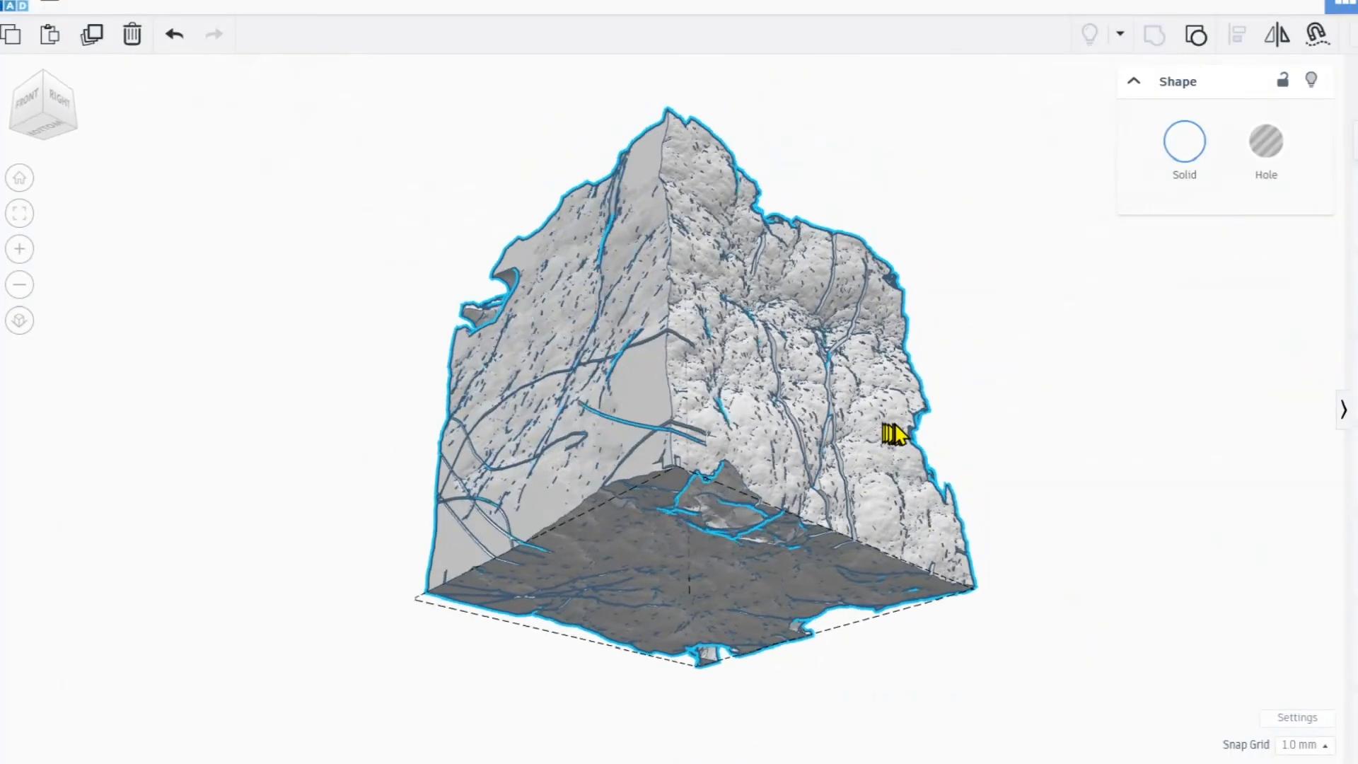
{"action": "right_click_drag", "start_coordinate": [568, 402], "coordinate": [607, 445]}
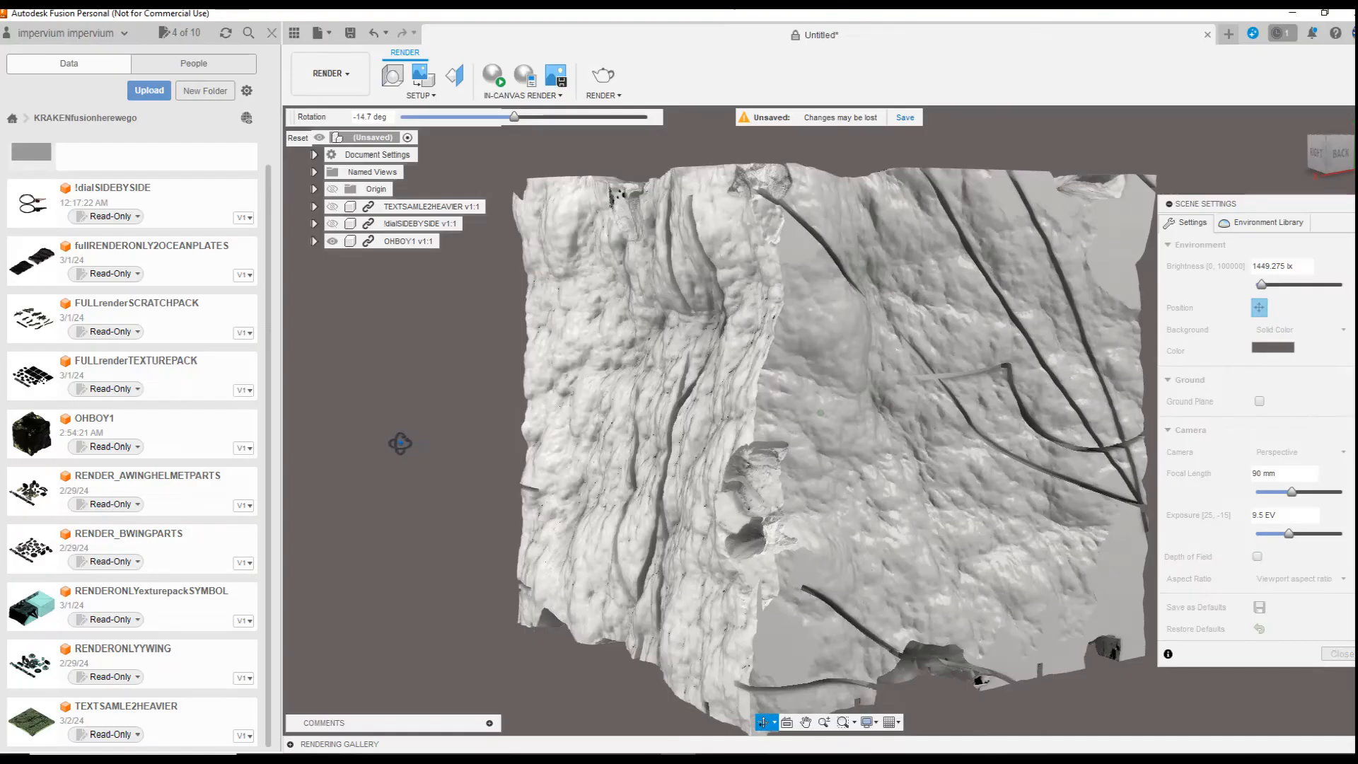
Switch to Autodesk Fusion and examine the rendered OHBOY1 box from all around, with close-ups of its scratches, stone cavities and textures.
{"action": "mouse_move", "coordinate": [394, 443]}
{"action": "middle_mouse_down", "text": "shift"}
{"action": "mouse_move", "coordinate": [382, 446]}
{"action": "mouse_move", "coordinate": [411, 457]}
{"action": "middle_mouse_up", "text": "shift"}
{"action": "left_click_drag", "start_coordinate": [403, 462], "coordinate": [534, 474]}
{"action": "middle_click_drag", "start_coordinate": [575, 353], "coordinate": [545, 368], "text": "shift"}
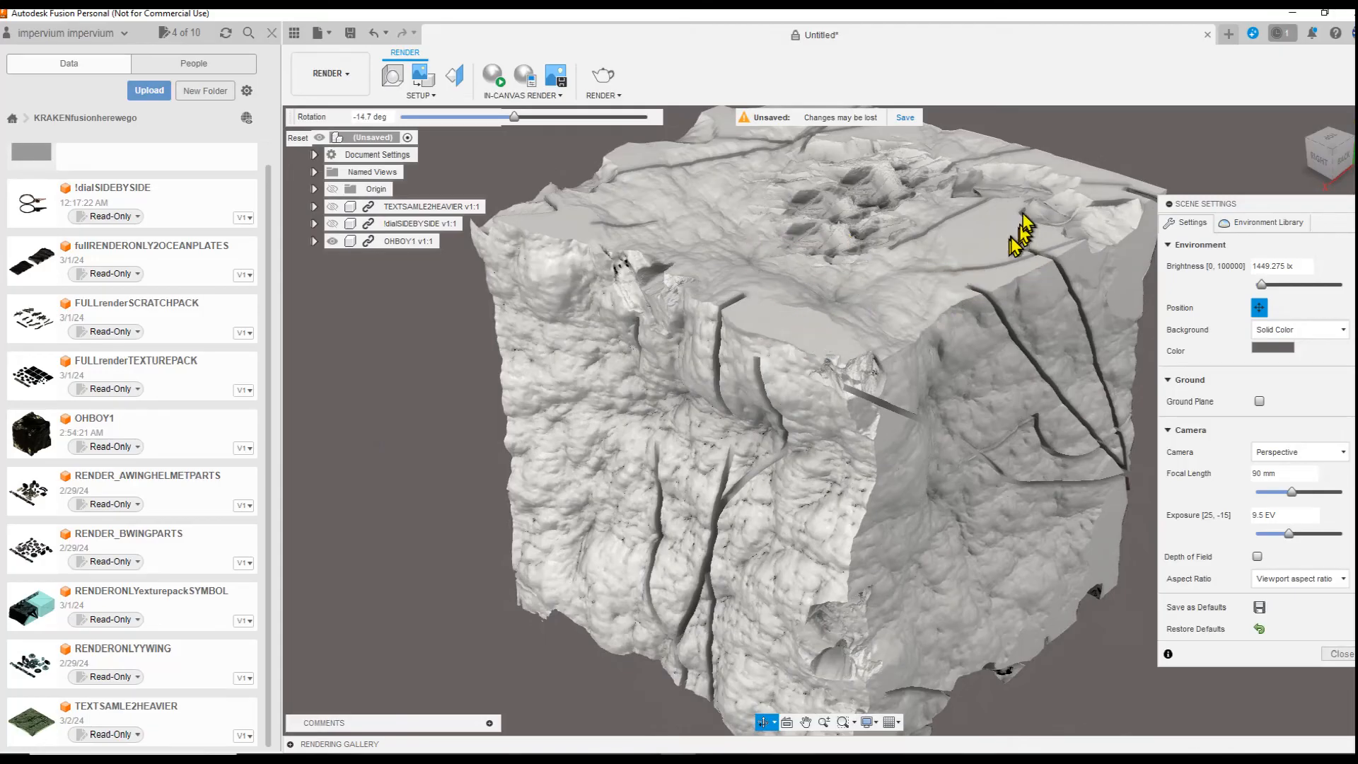
{"action": "middle_click_drag", "start_coordinate": [838, 366], "coordinate": [823, 374], "text": "shift"}
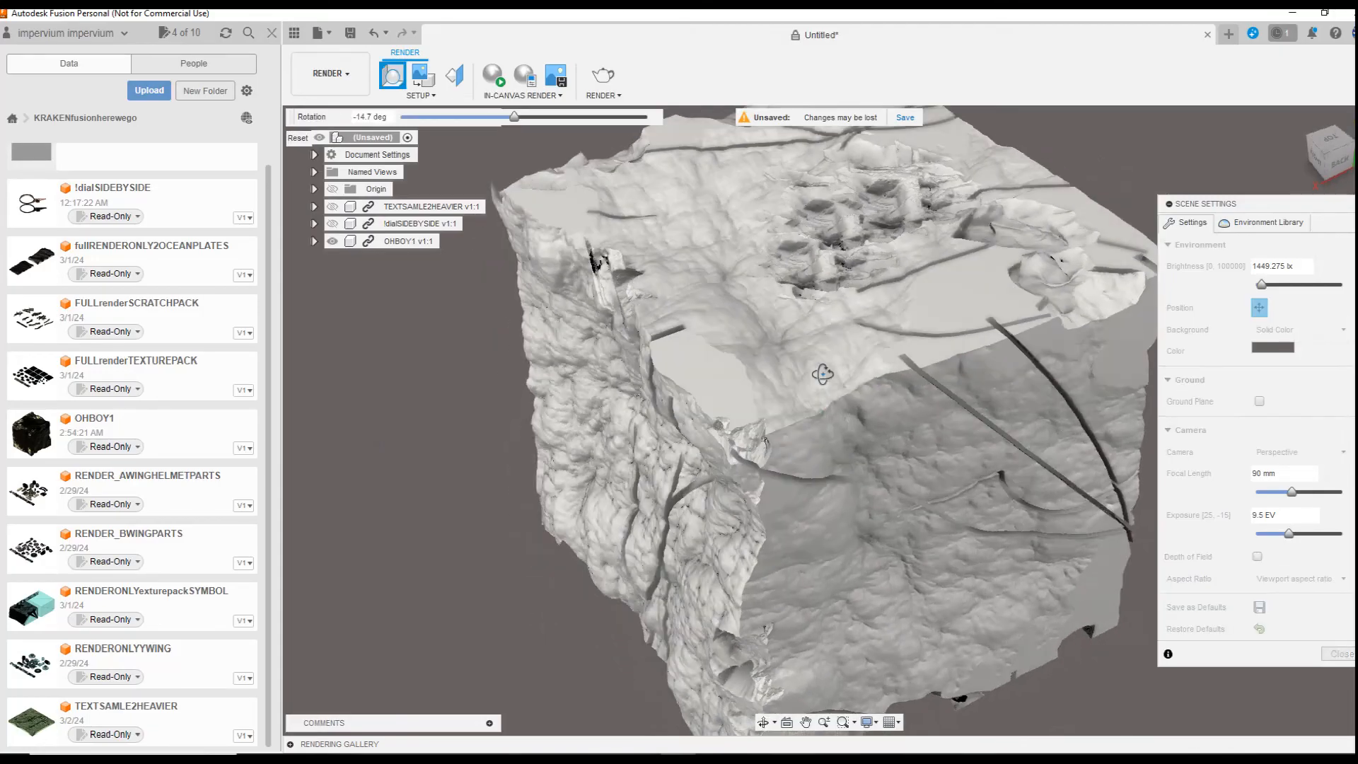
{"action": "scroll", "coordinate": [708, 364], "scroll_direction": "up", "scroll_amount": 2}
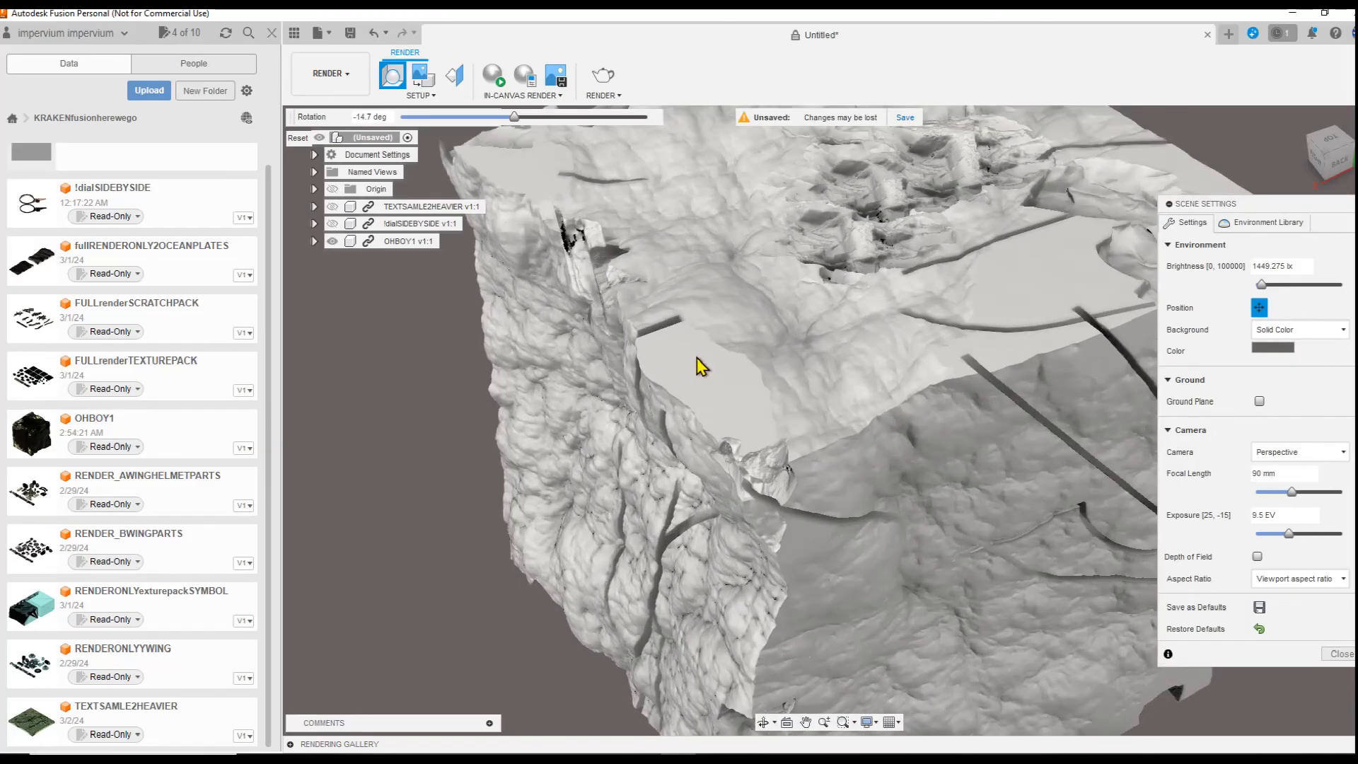
{"action": "scroll", "coordinate": [700, 366], "scroll_direction": "up", "scroll_amount": 2}
{"action": "scroll", "coordinate": [704, 360], "scroll_direction": "down", "scroll_amount": 1}
{"action": "middle_click_drag", "start_coordinate": [705, 359], "coordinate": [674, 337], "text": "shift"}
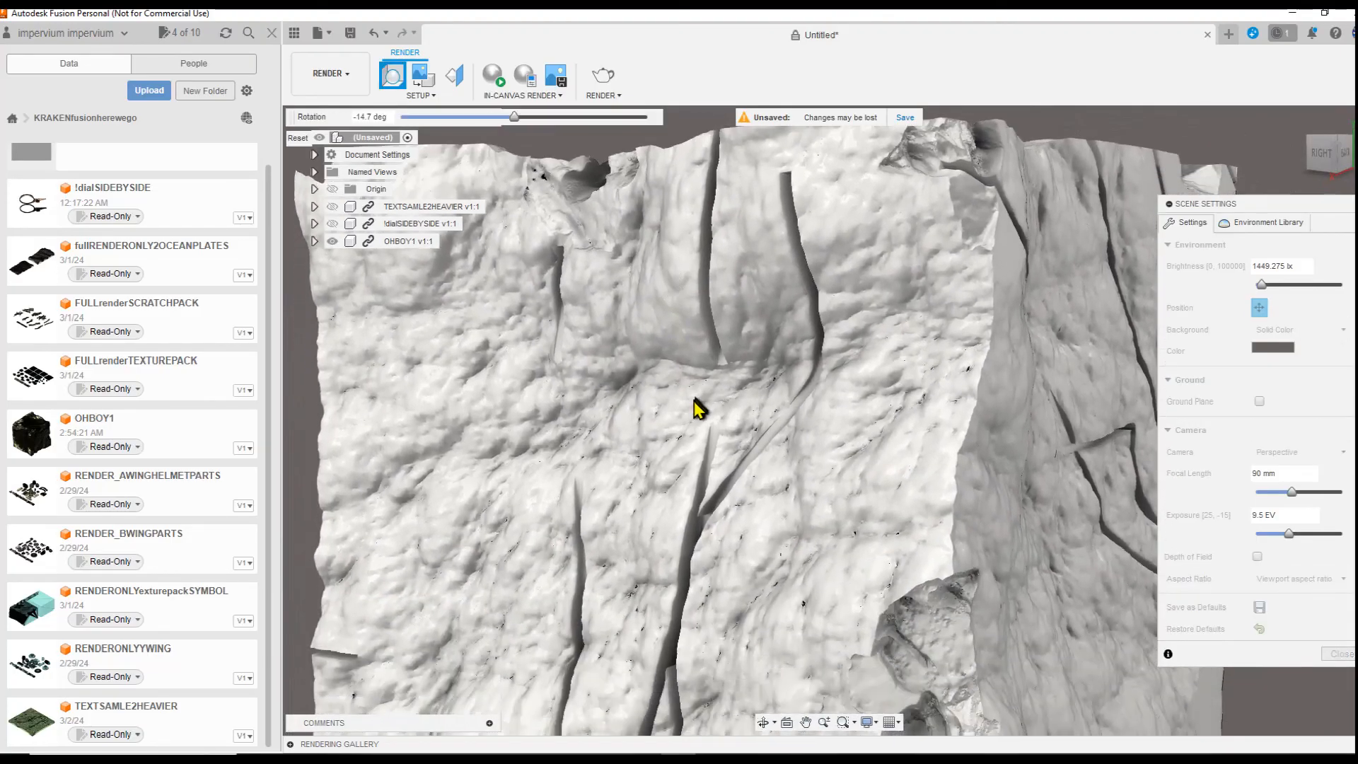
{"action": "scroll", "coordinate": [695, 412], "scroll_direction": "up", "scroll_amount": 2}
{"action": "scroll", "coordinate": [714, 439], "scroll_direction": "down", "scroll_amount": 4}
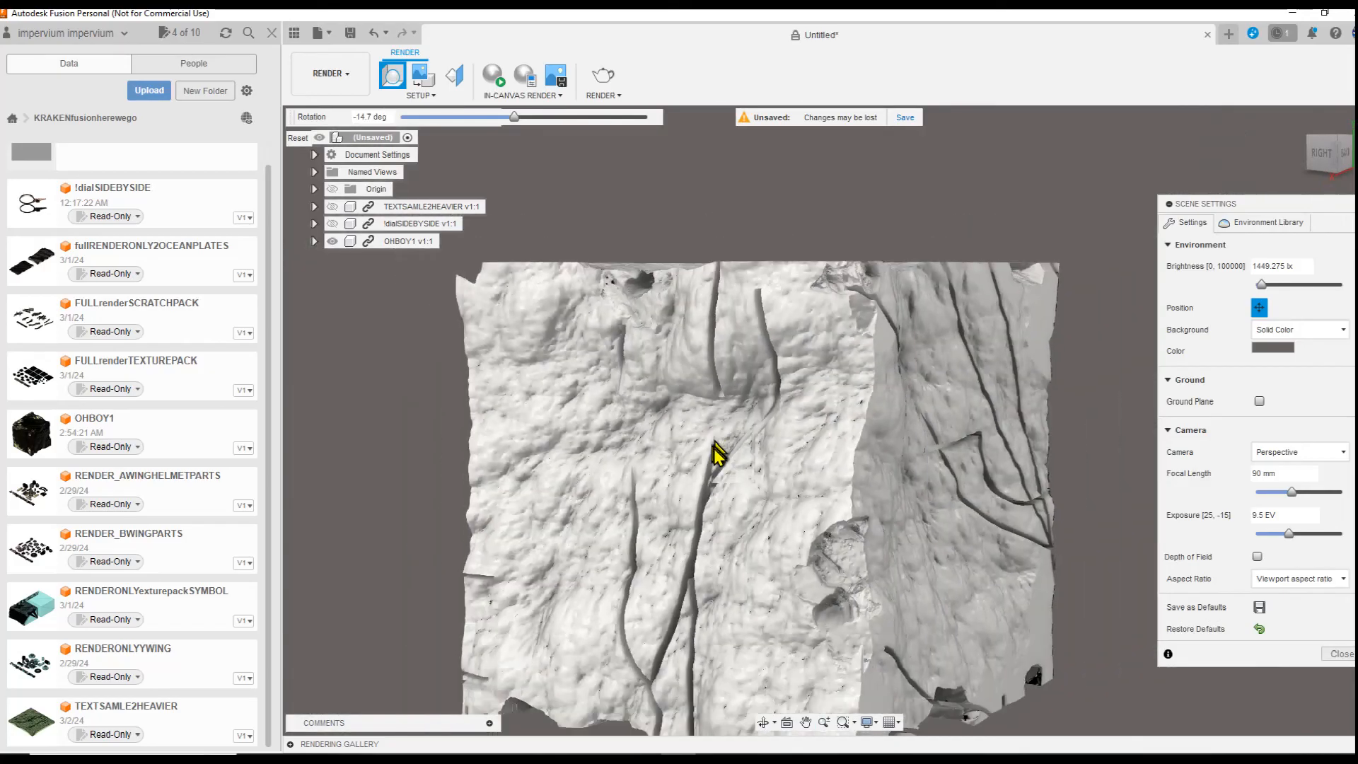
{"action": "middle_click_drag", "start_coordinate": [704, 448], "coordinate": [510, 404], "text": "shift"}
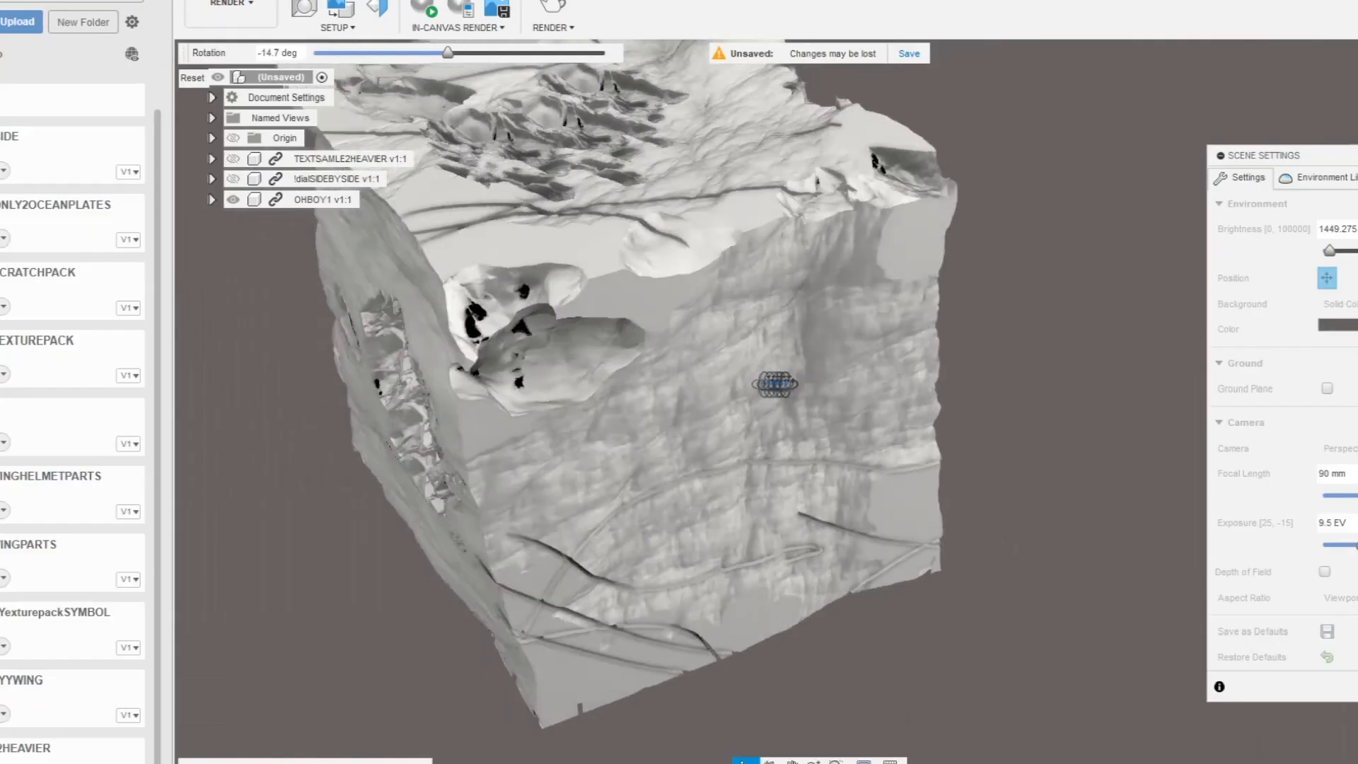
{"action": "middle_click_drag", "start_coordinate": [776, 383], "coordinate": [845, 391], "text": "shift"}
{"action": "middle_click_drag", "start_coordinate": [596, 437], "coordinate": [744, 385], "text": "shift"}
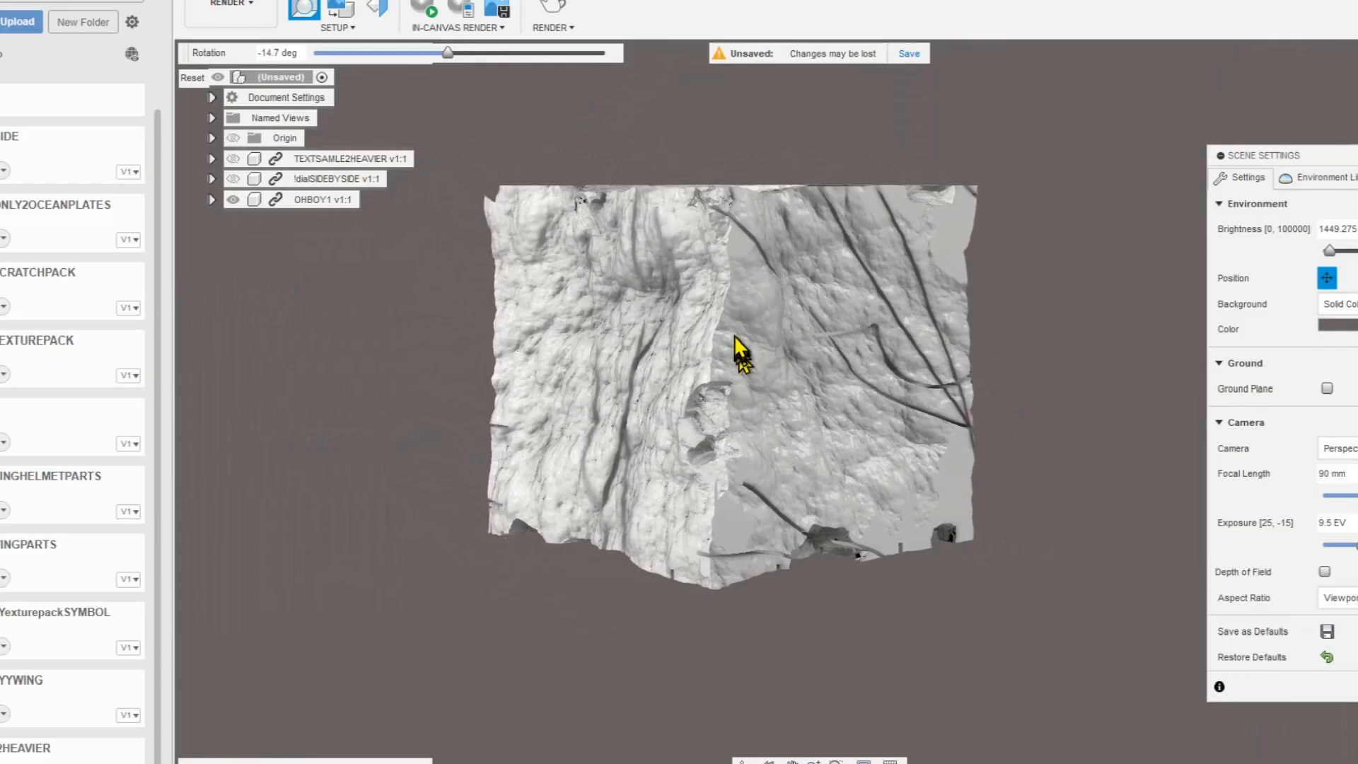
{"action": "scroll", "coordinate": [738, 318], "scroll_direction": "up", "scroll_amount": 6}
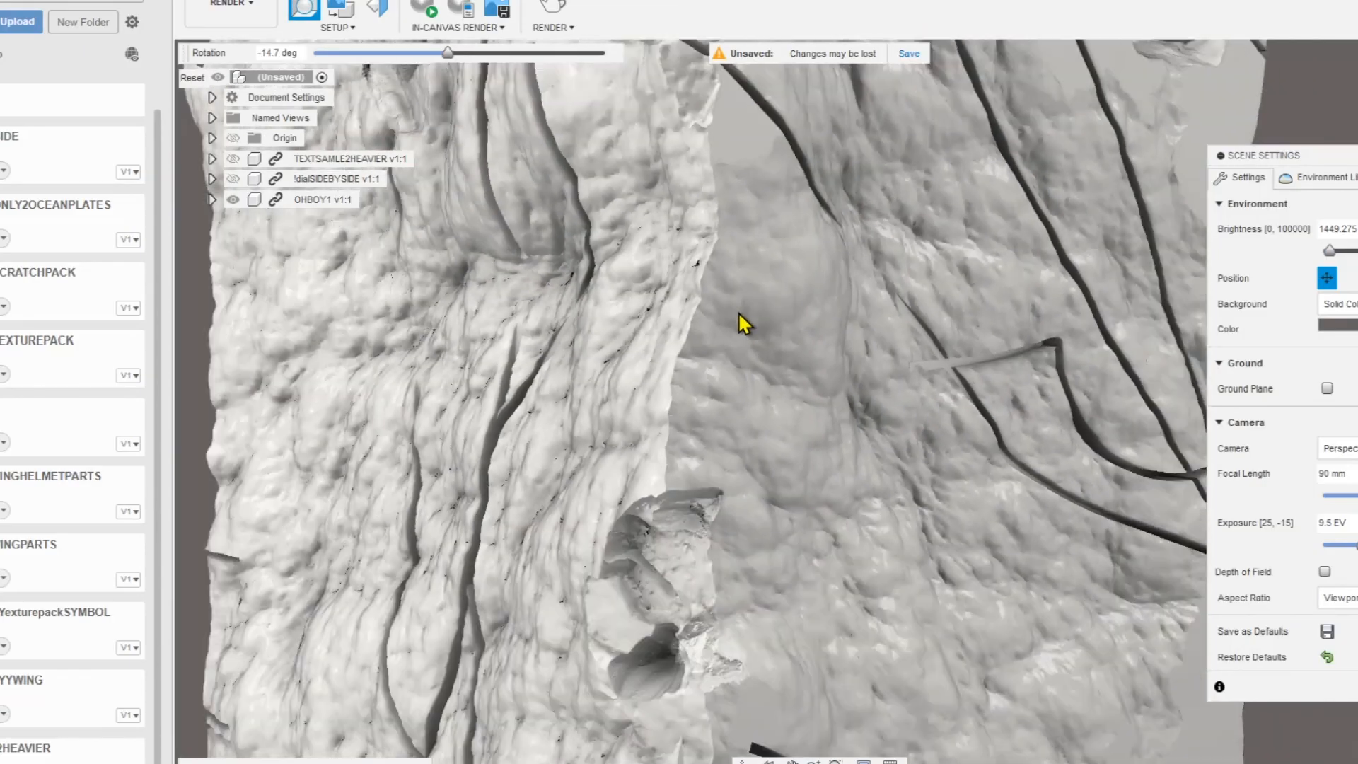
{"action": "middle_click_drag", "start_coordinate": [746, 321], "coordinate": [765, 321], "text": "shift"}
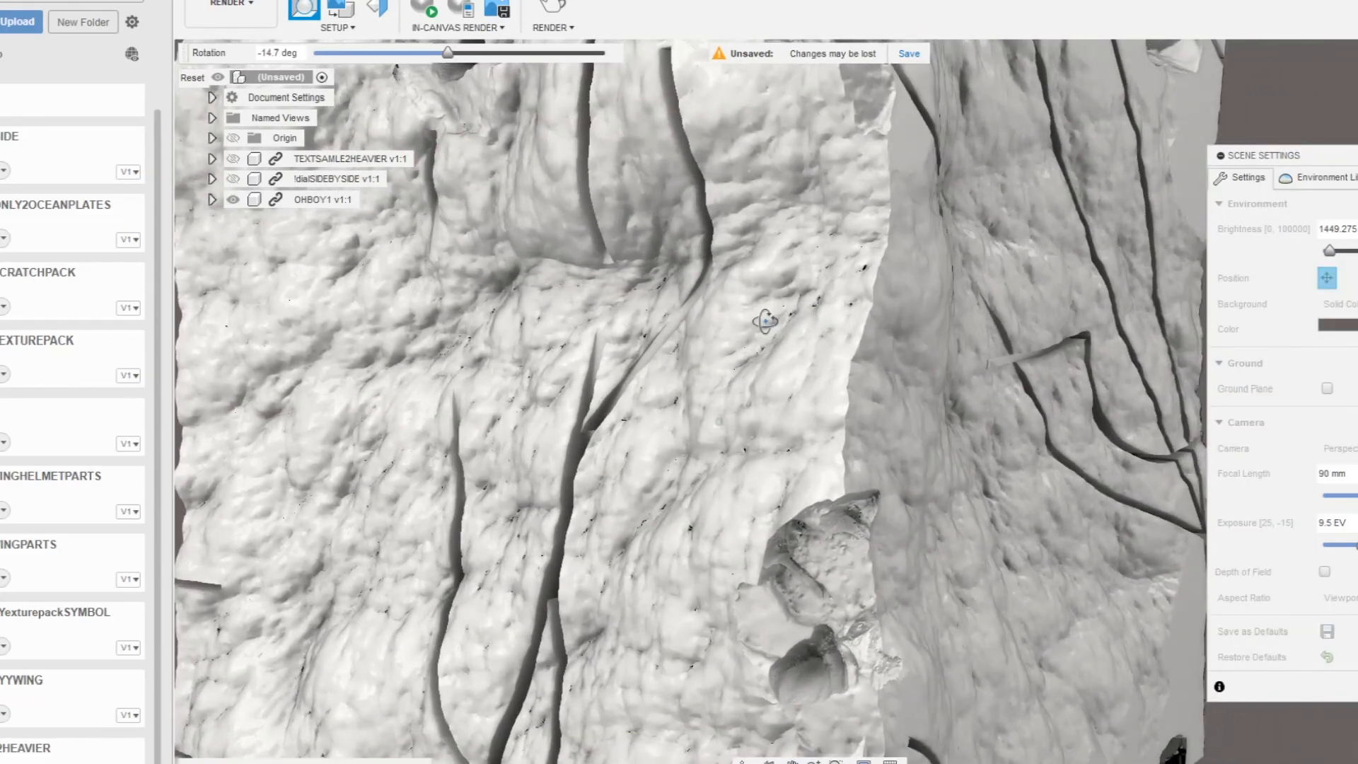